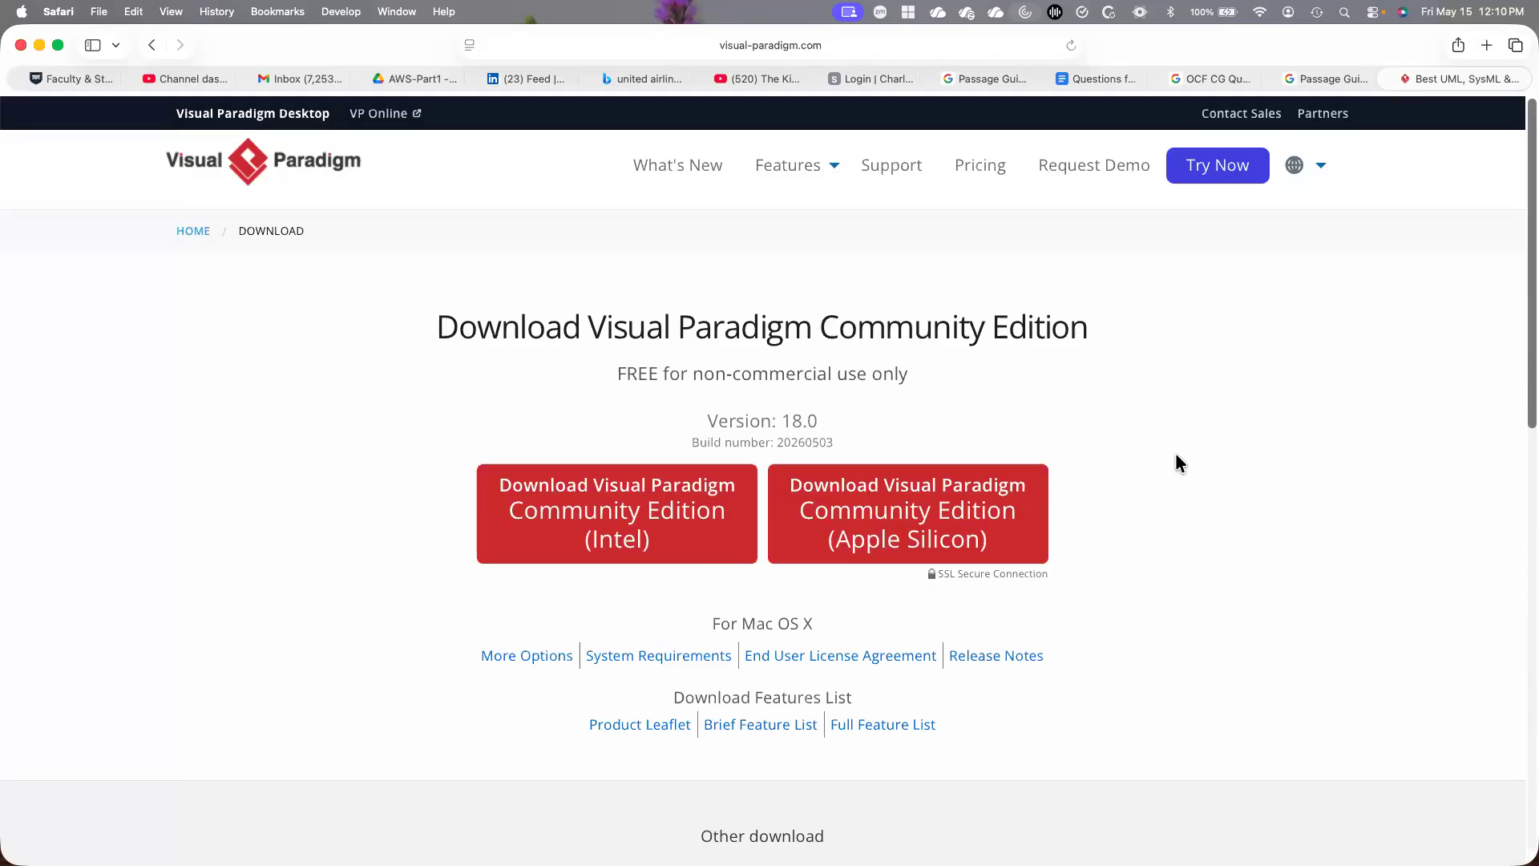
# Bring the Visual Paradigm window with the EasyColi project in front of the browser and enlarge it to fill the screen
pyautogui.hotkey('ctrl', 'Up')
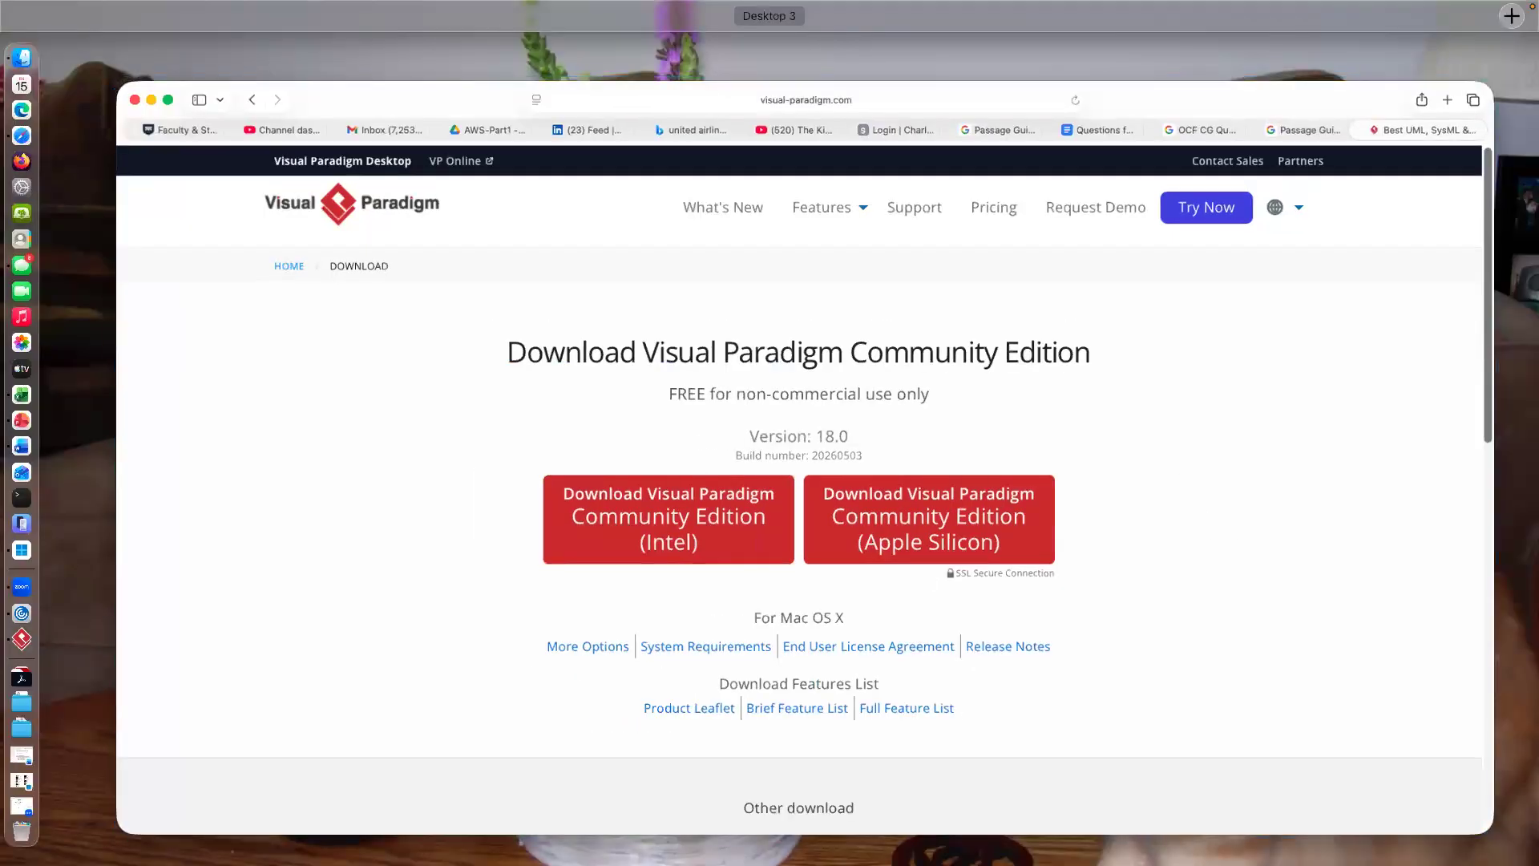
pyautogui.hotkey('ctrl', 'Up')
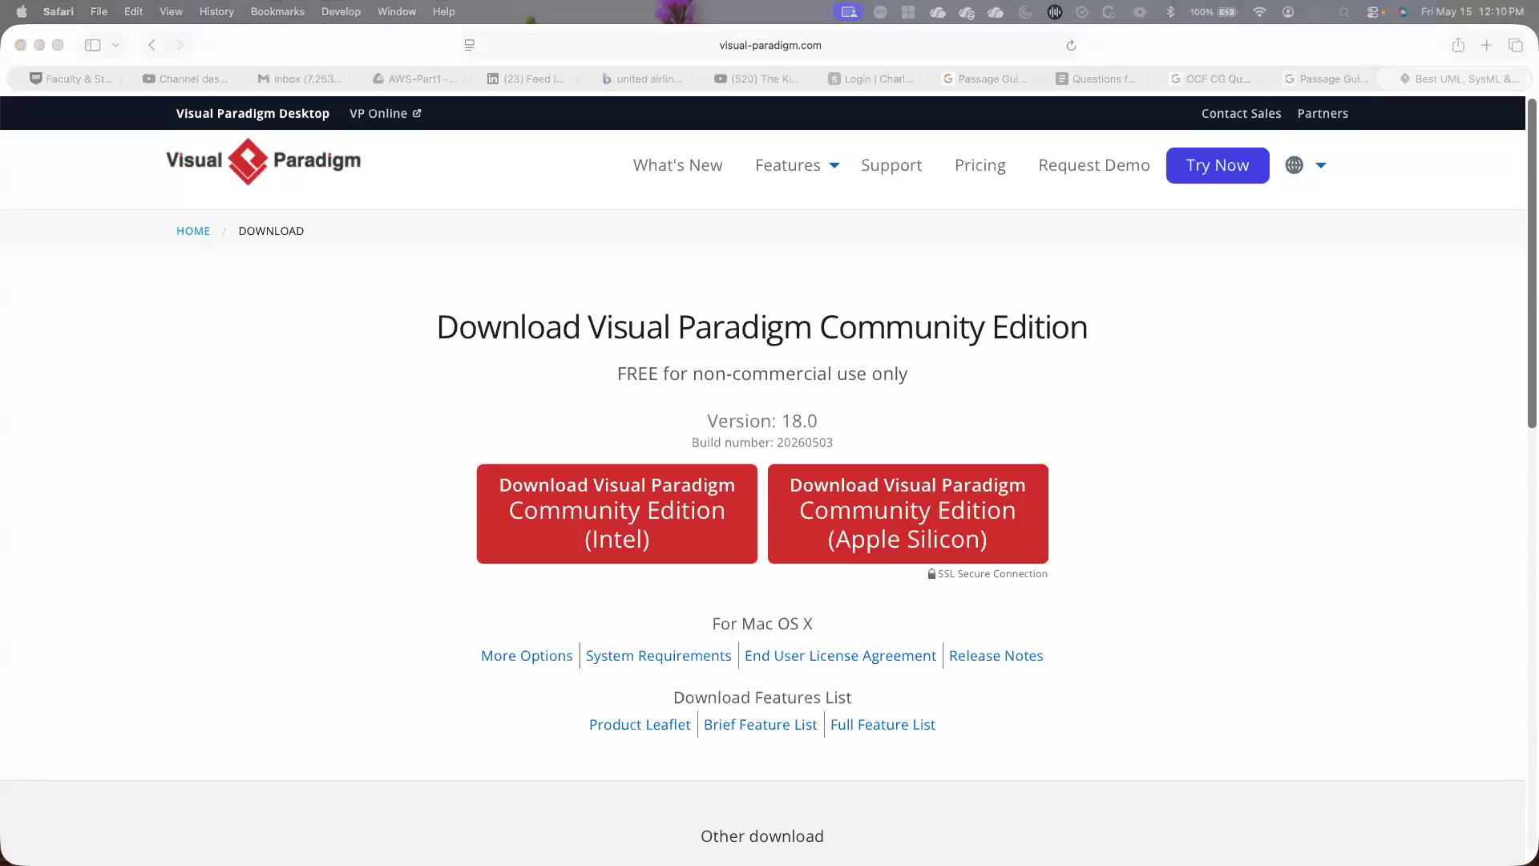
pyautogui.moveTo(1538, 189); pyautogui.dragTo(451, 34)
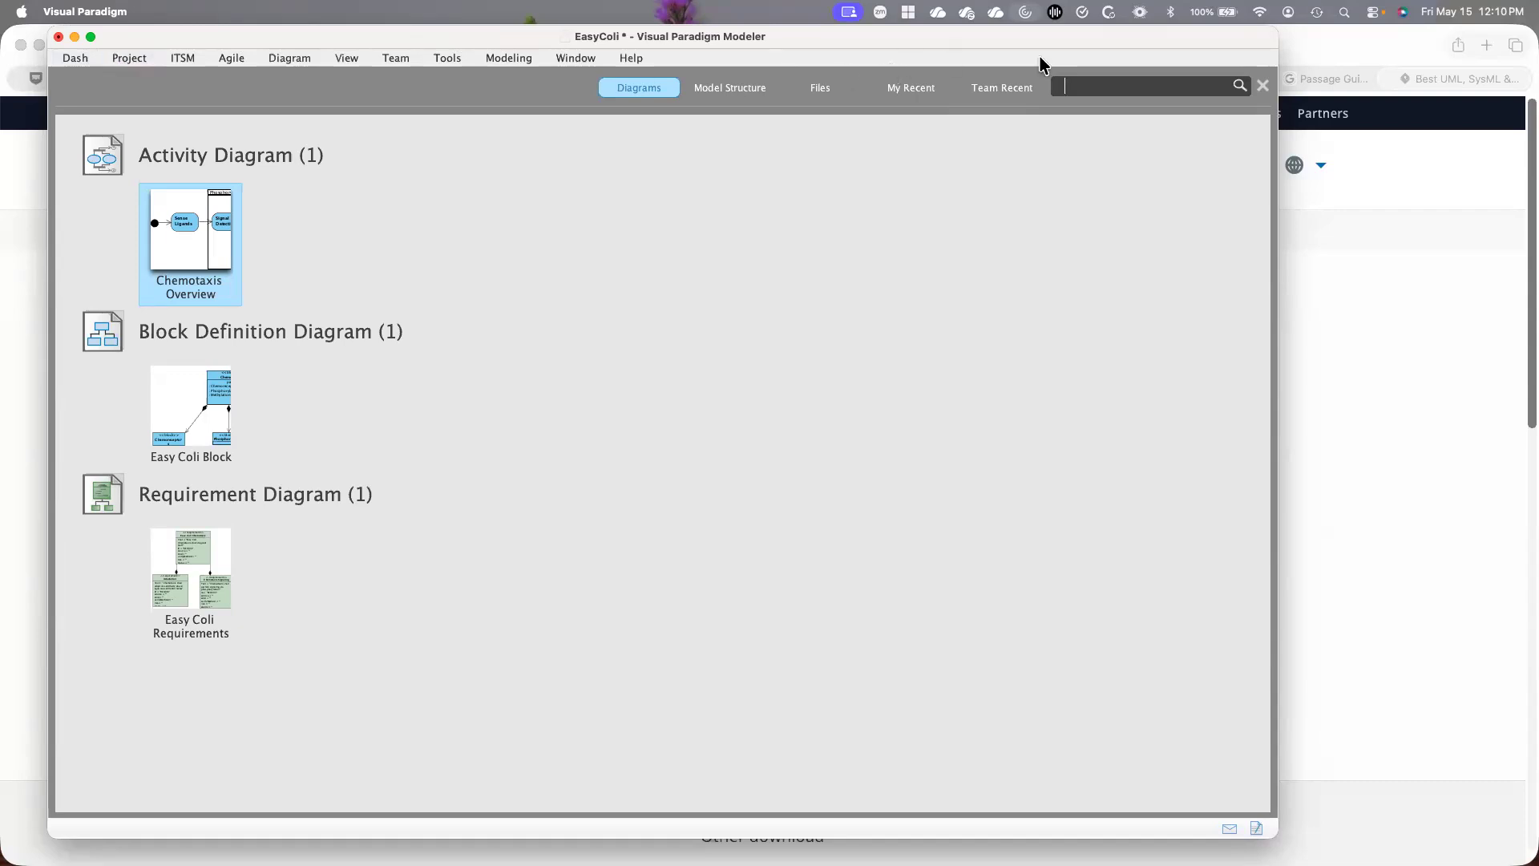
pyautogui.moveTo(1077, 46); pyautogui.dragTo(1033, 44)
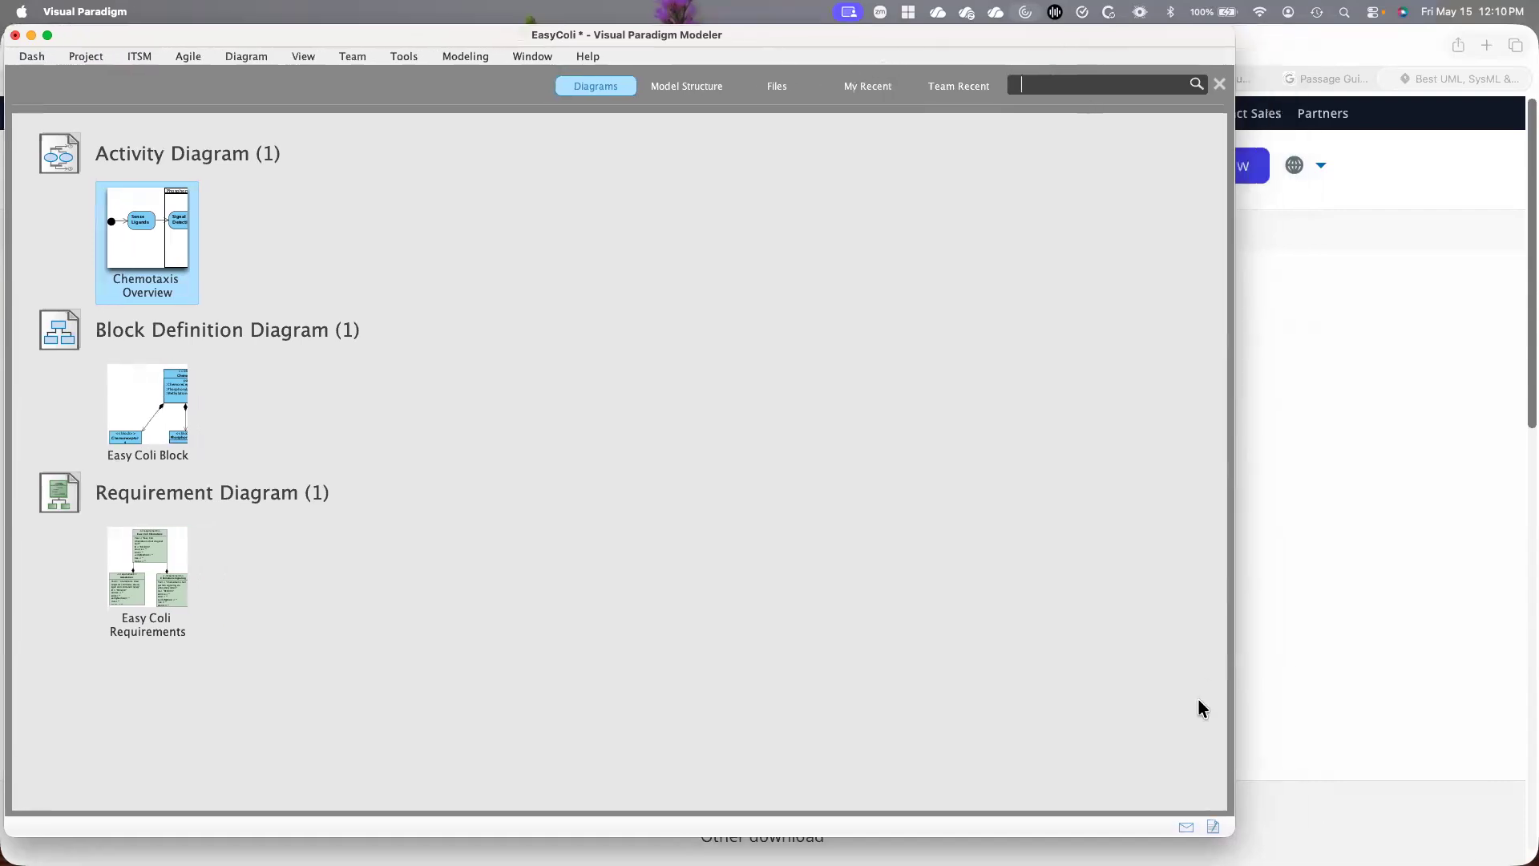
pyautogui.moveTo(1234, 834); pyautogui.dragTo(1533, 863)
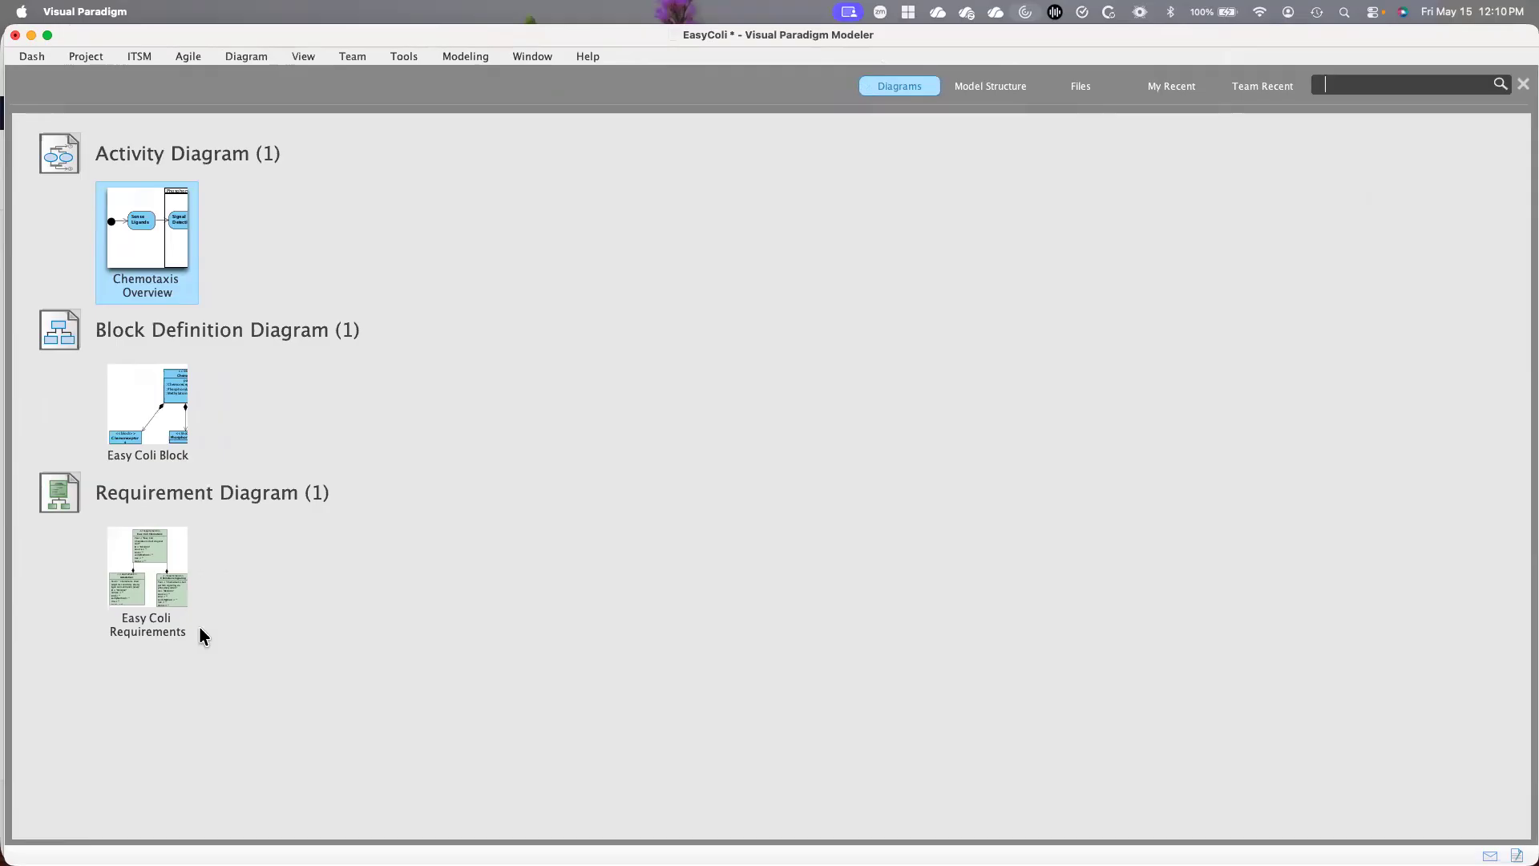
# Review the Easy Coli Requirements diagram, and switch to the Easy Coli Block diagram to examine the Chemotaxis block
pyautogui.doubleClick(168, 576)
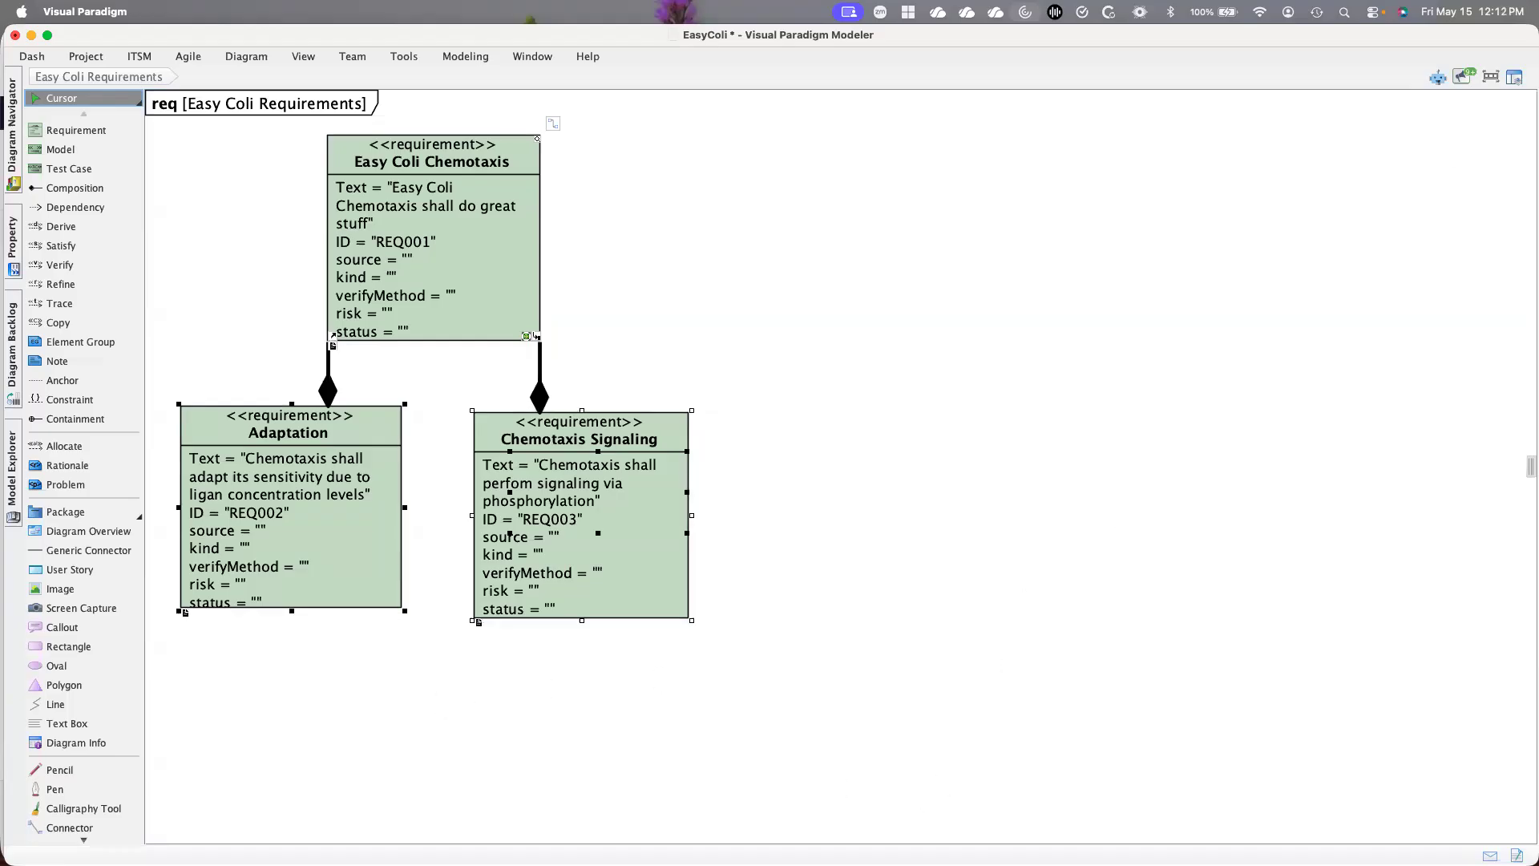
pyautogui.click(1514, 77)
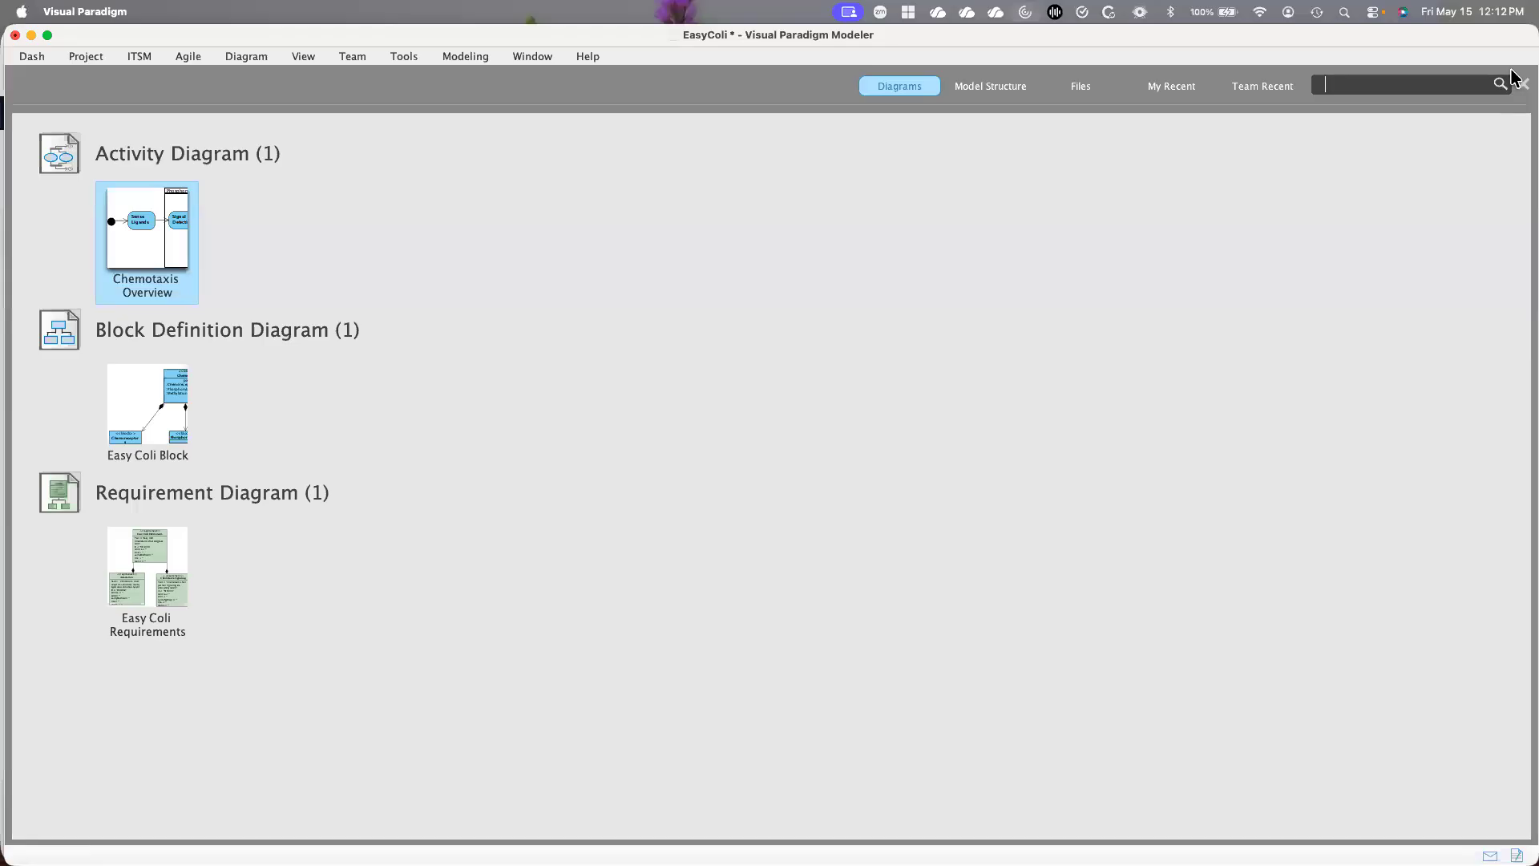
pyautogui.doubleClick(152, 404)
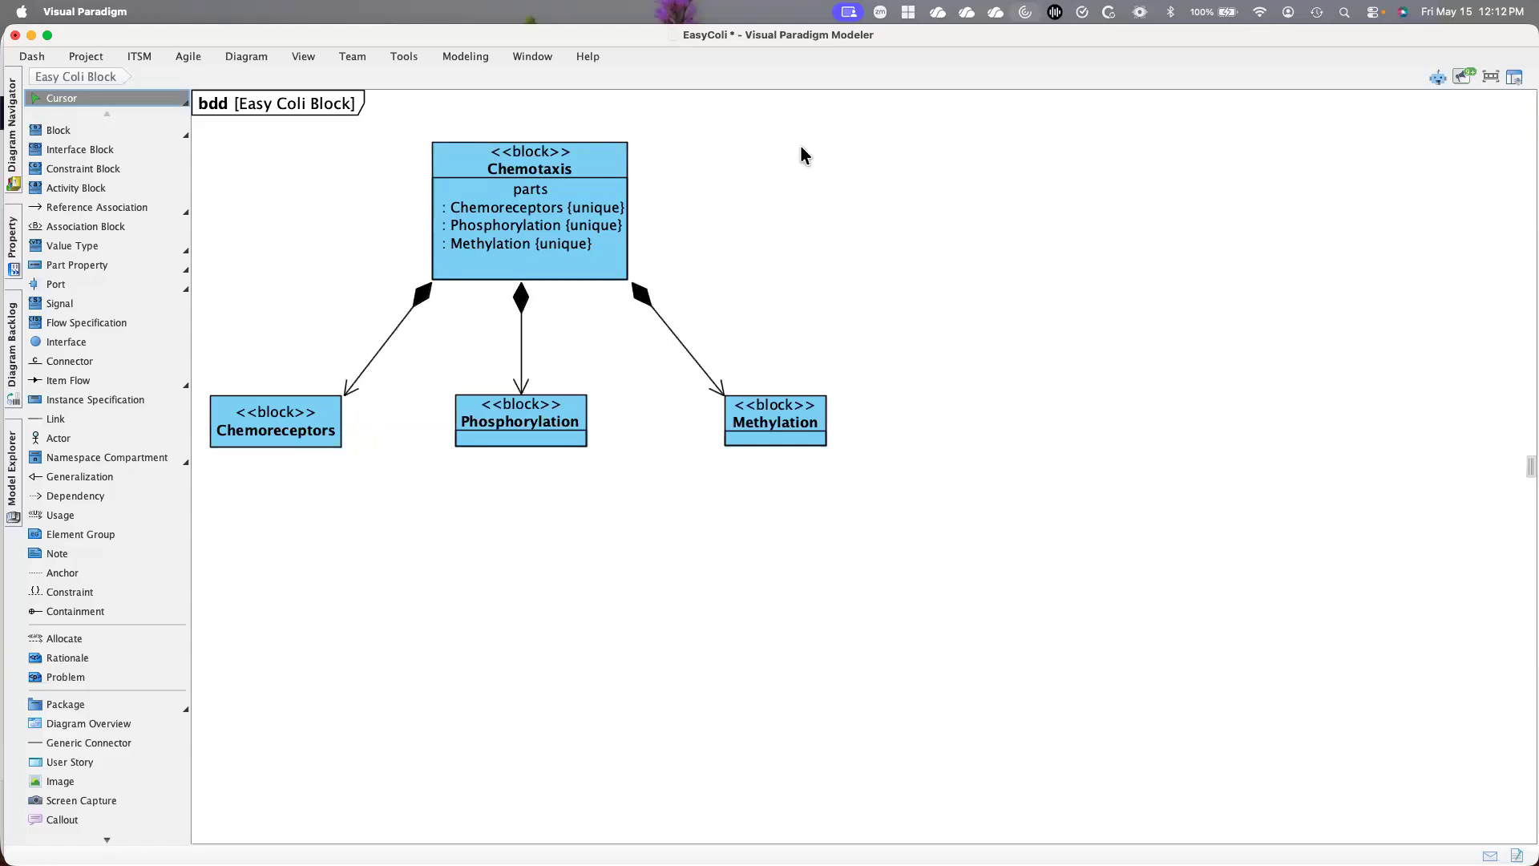
pyautogui.click(542, 160)
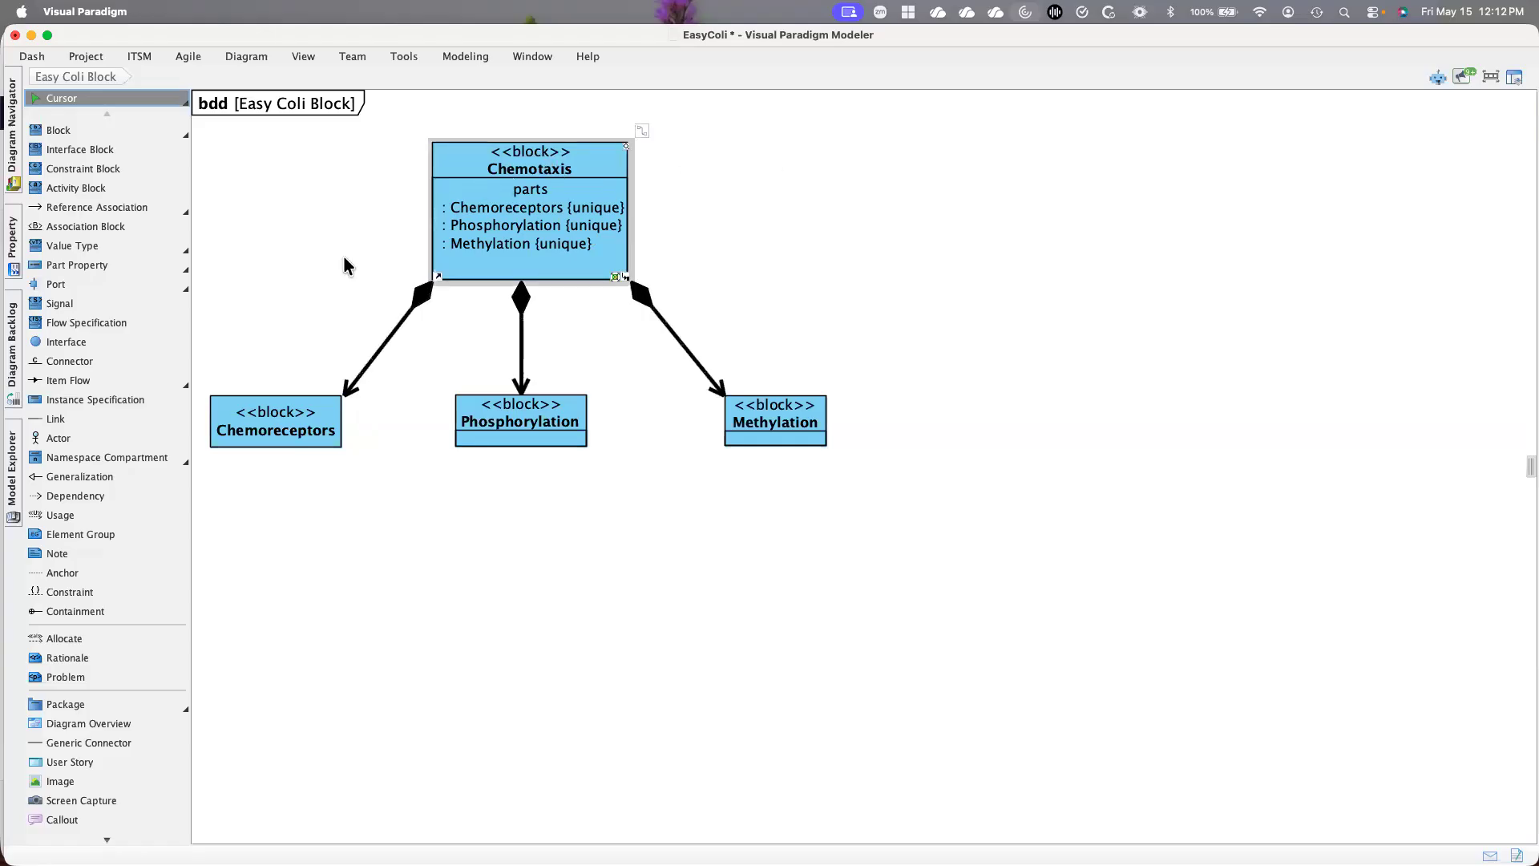
# Place a new block in the empty area beside the Chemotaxis block and undo its creation
pyautogui.click(185, 135)
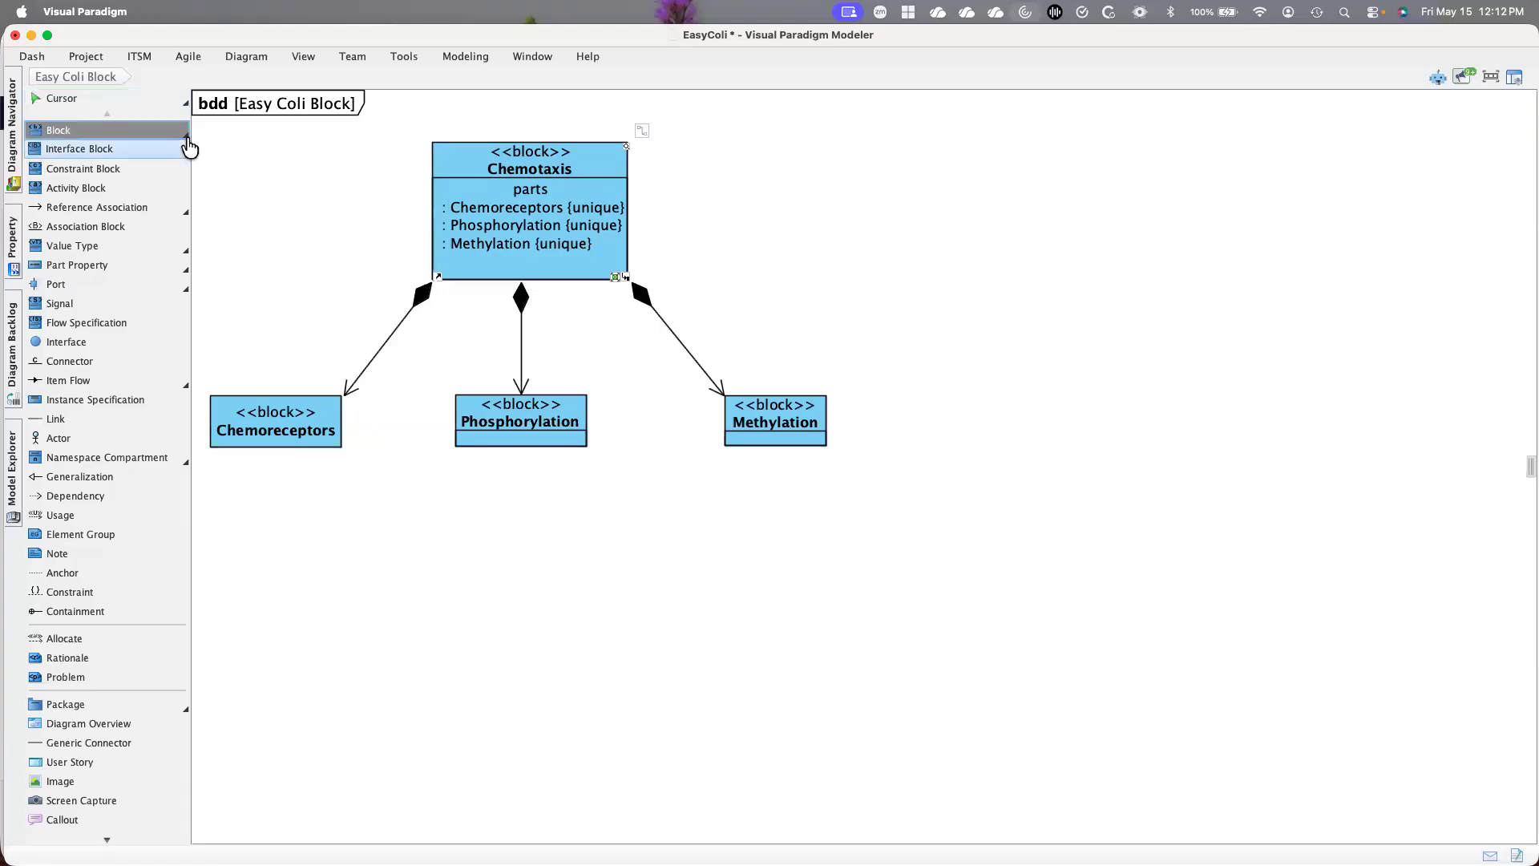
pyautogui.click(188, 138)
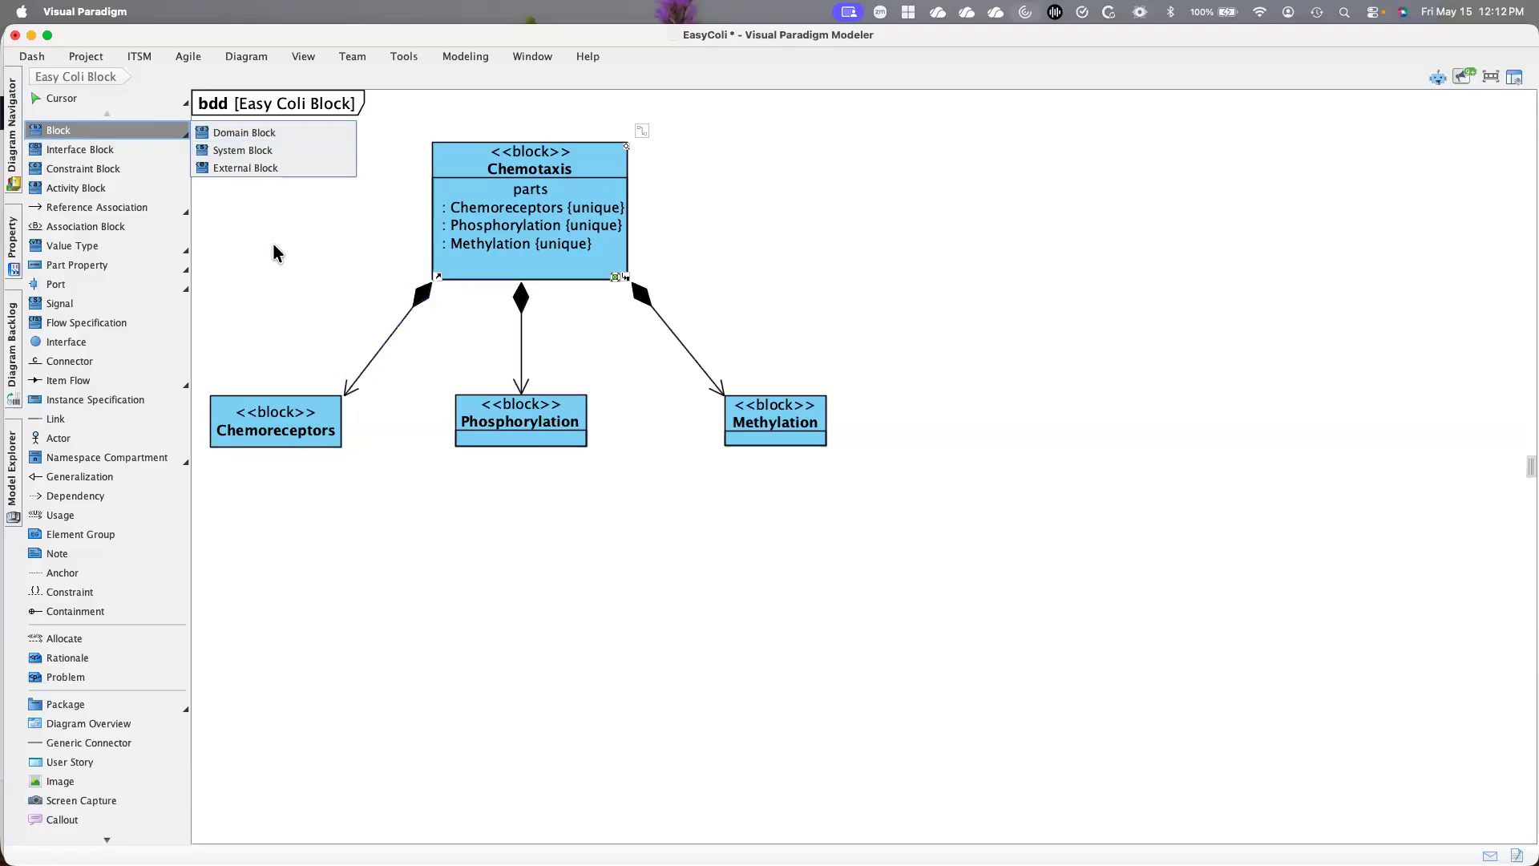
pyautogui.click(965, 255)
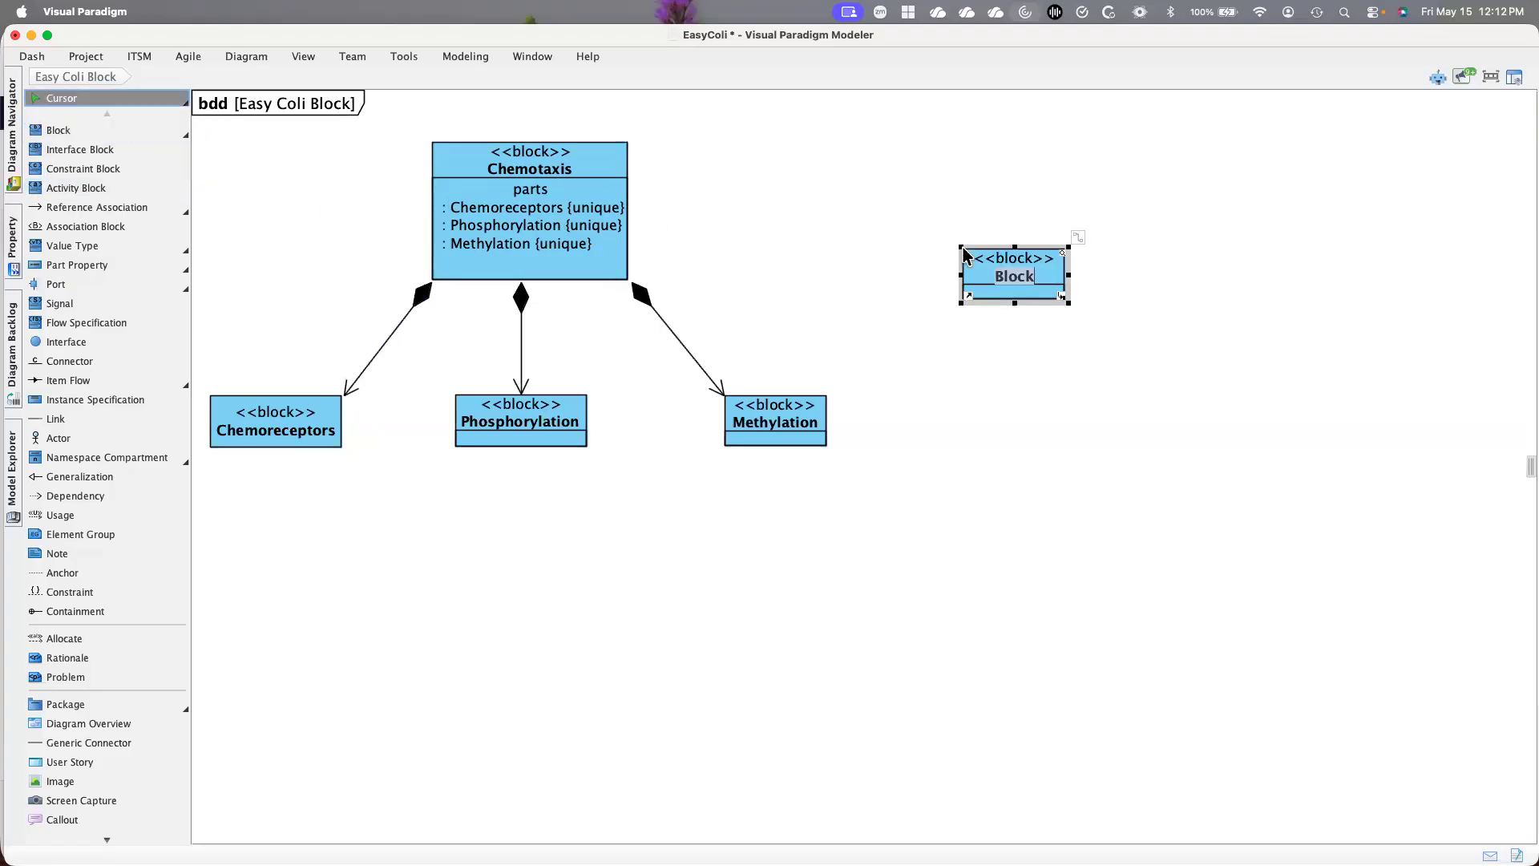
pyautogui.click(249, 57)
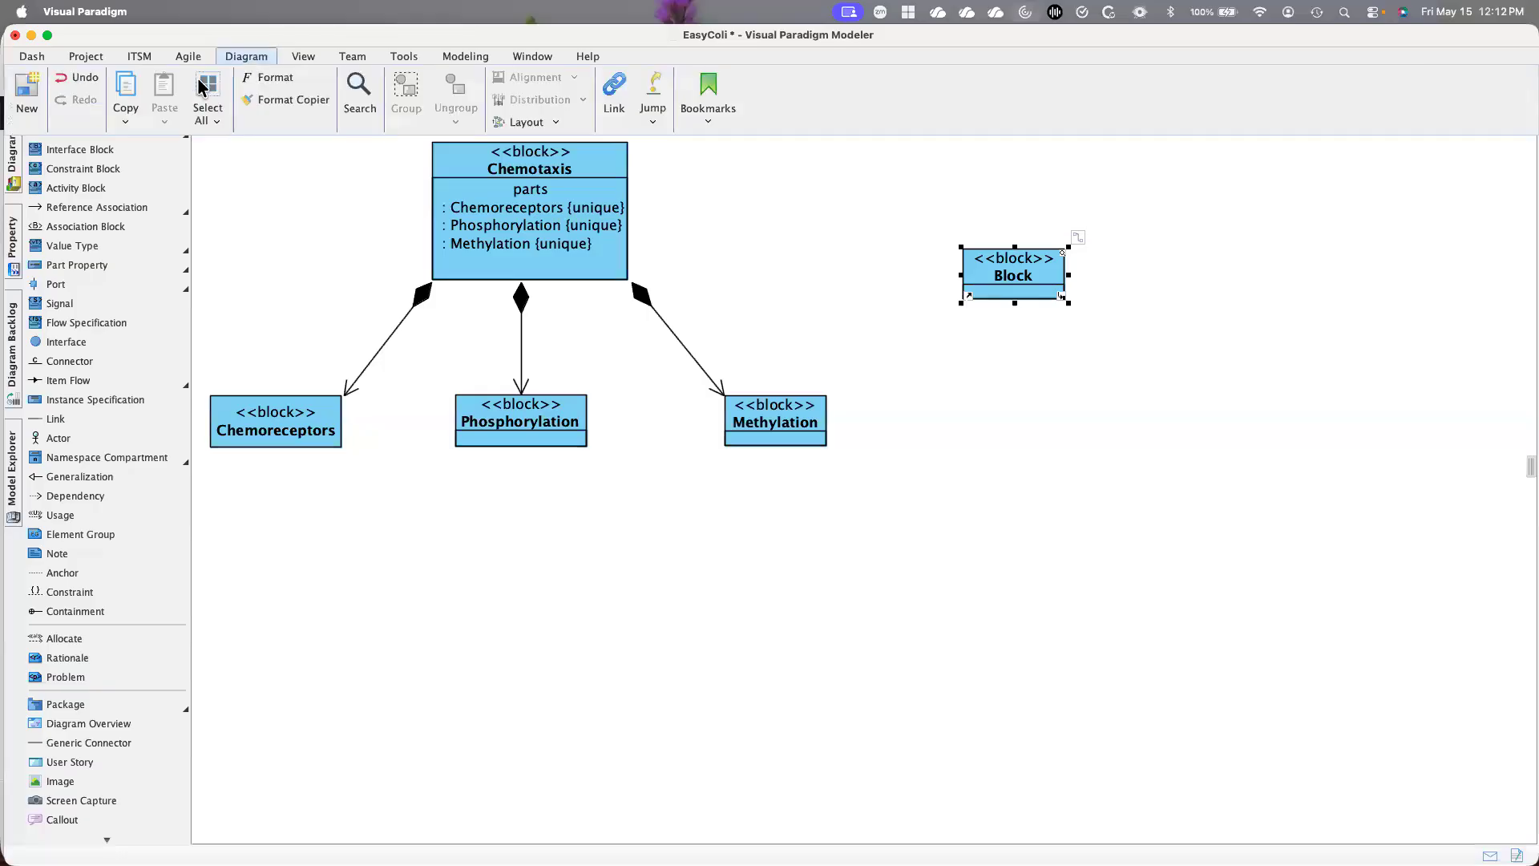
pyautogui.click(75, 83)
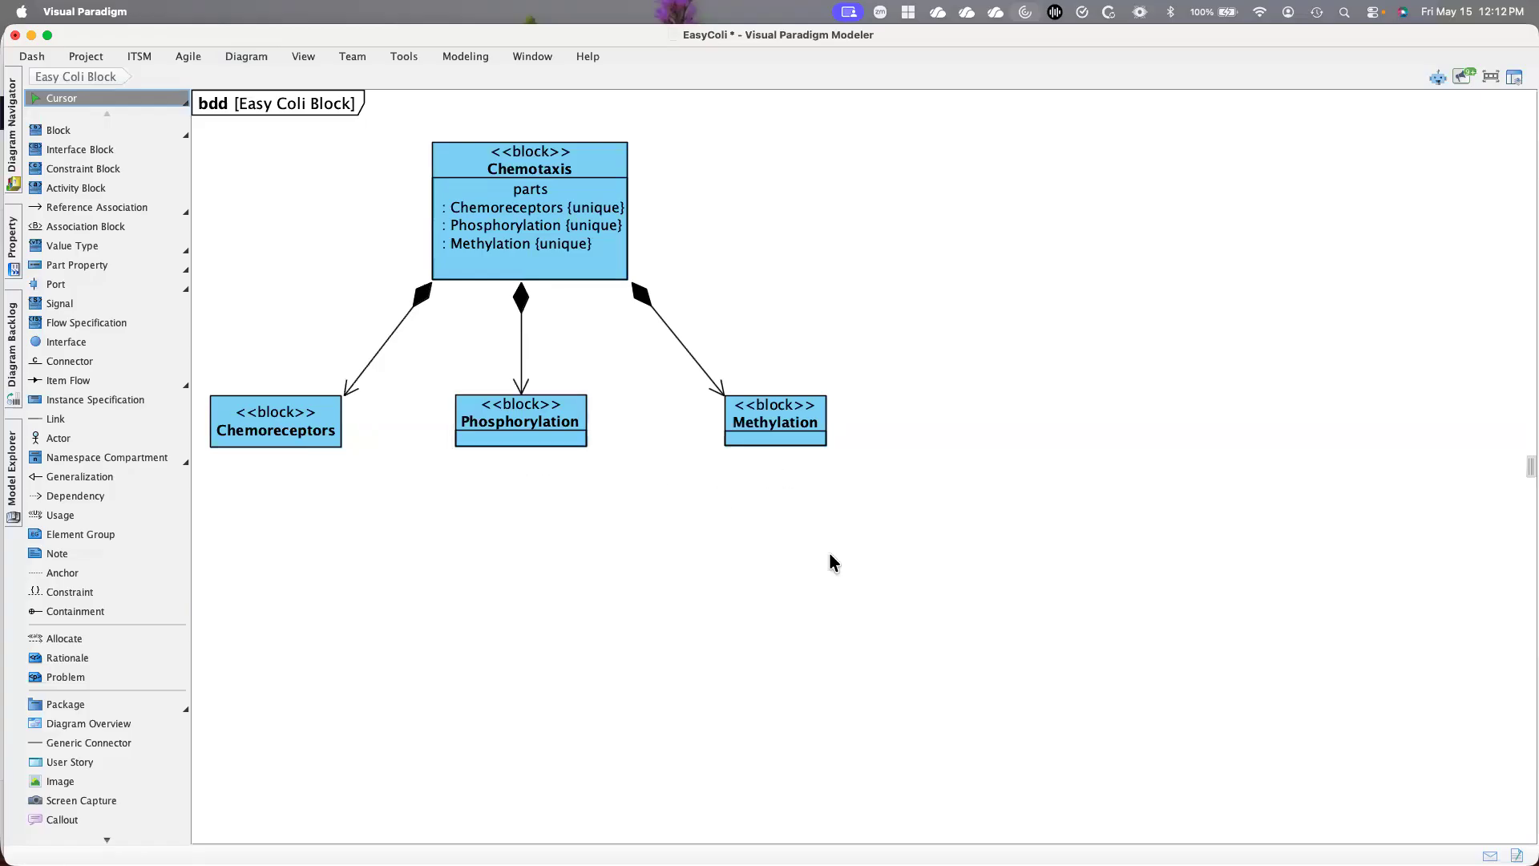
# Open the Chemotaxis Overview activity diagram and examine its flow from the initial node through Sense Ligands, Signal Detection and Adapt to Sensitivity
pyautogui.click(1513, 78)
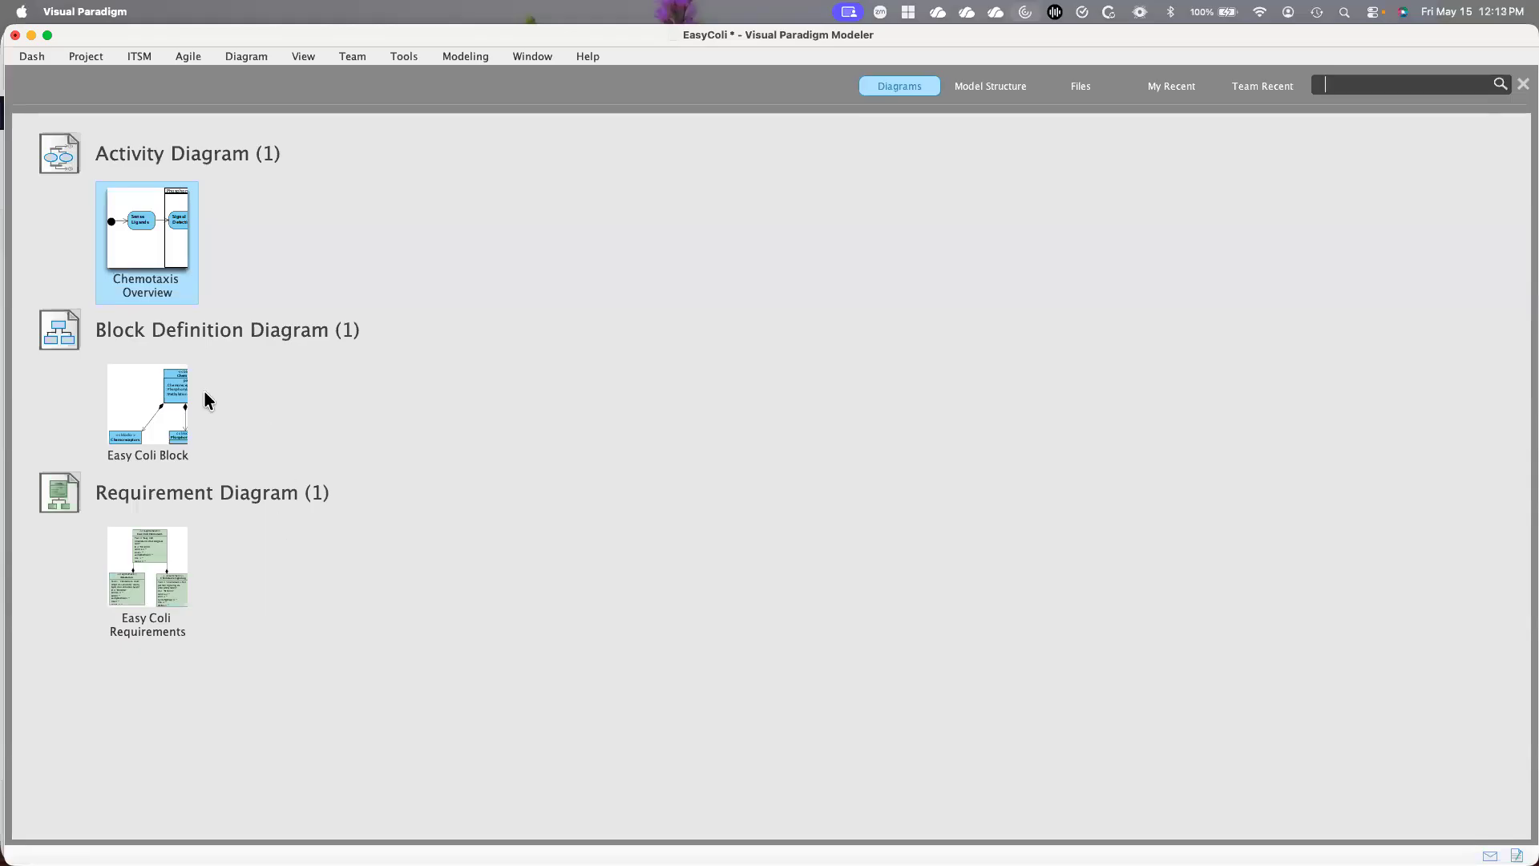
pyautogui.doubleClick(141, 247)
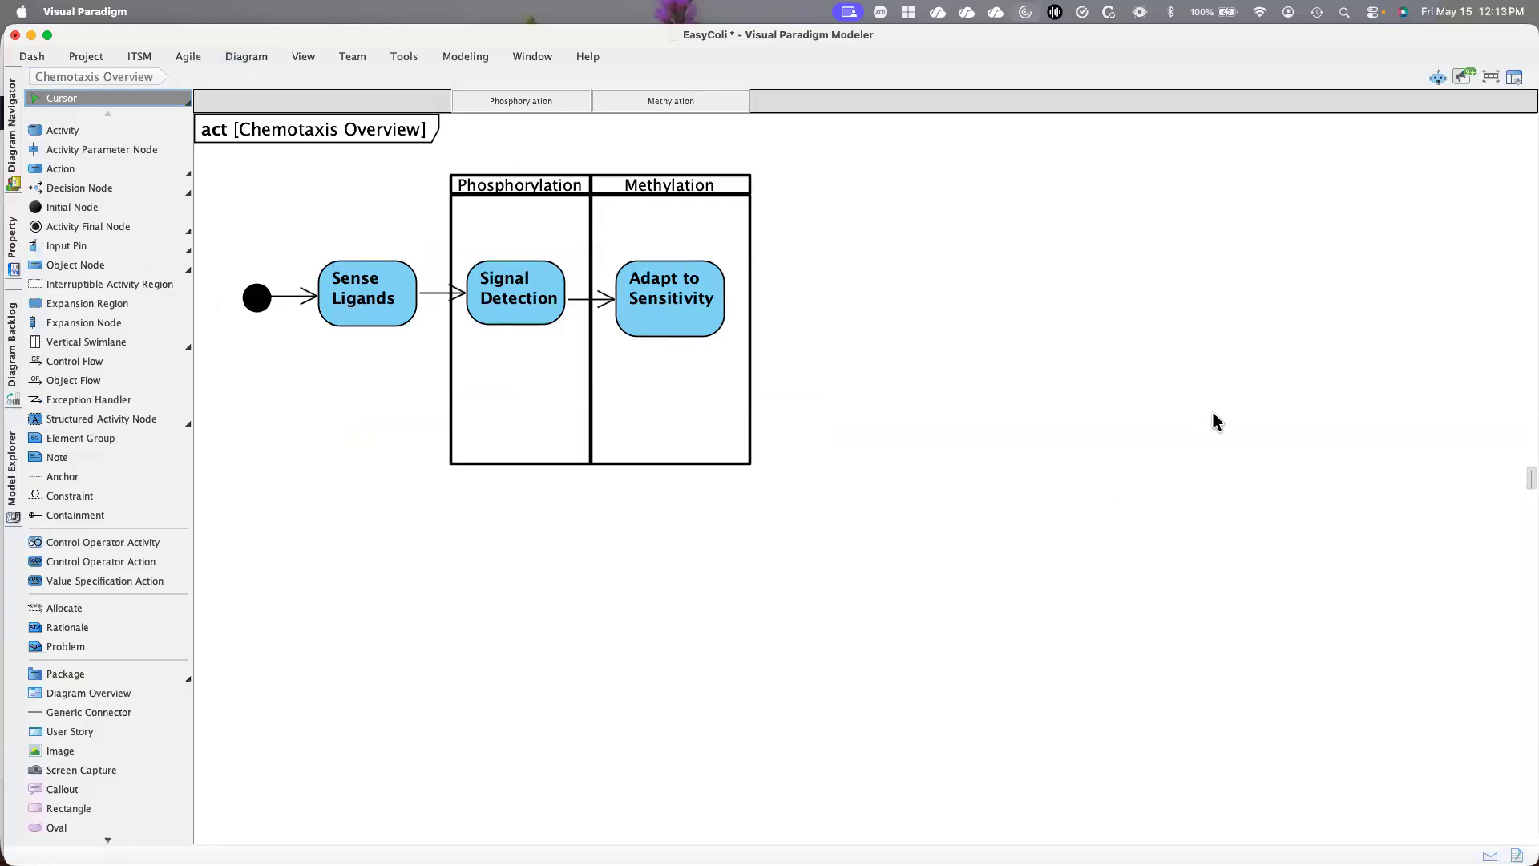
pyautogui.click(341, 321)
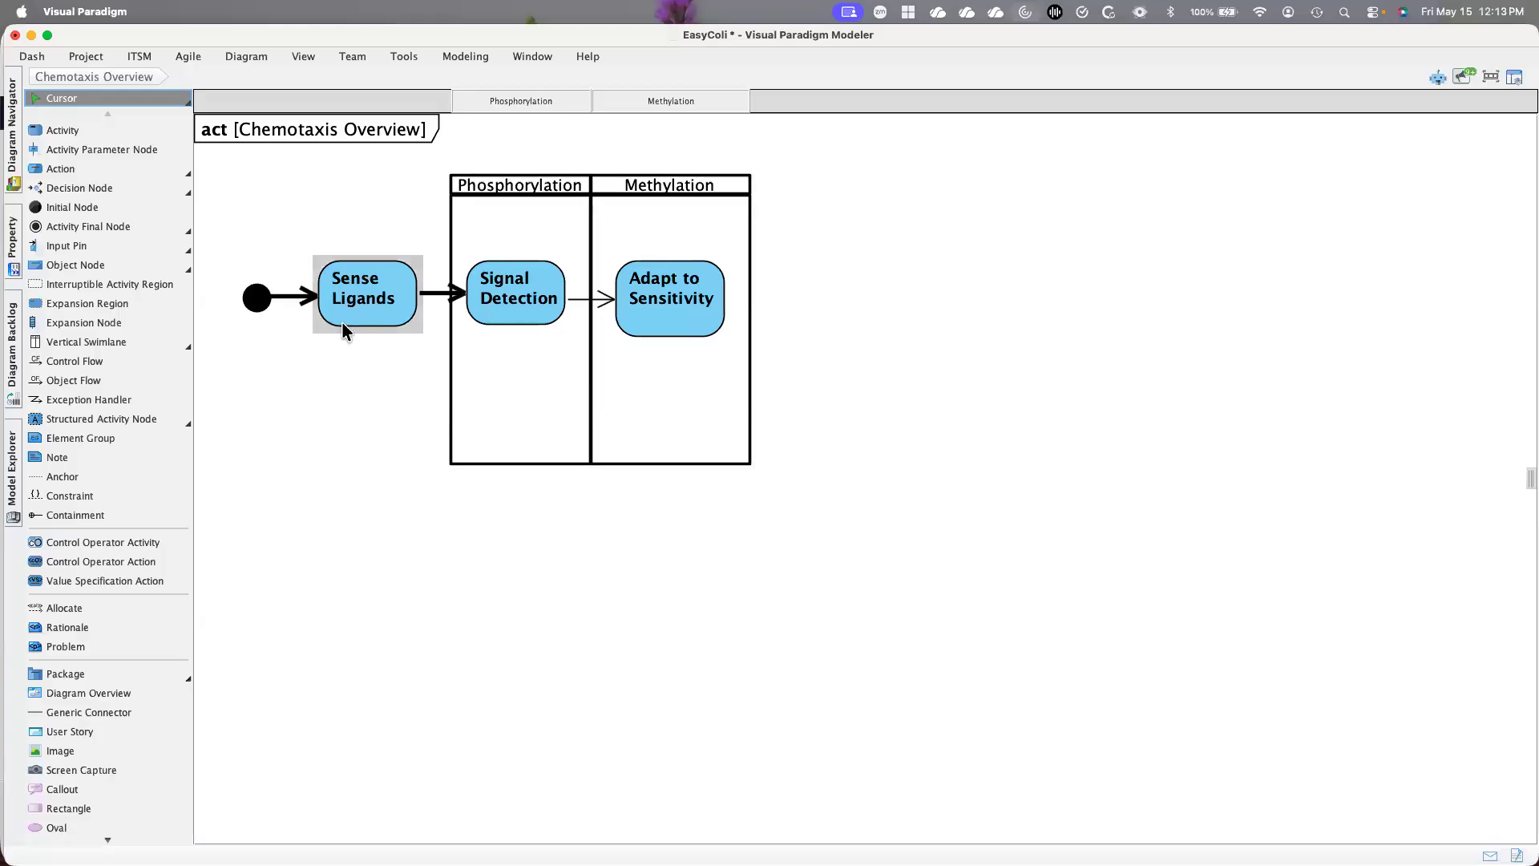
pyautogui.click(507, 311)
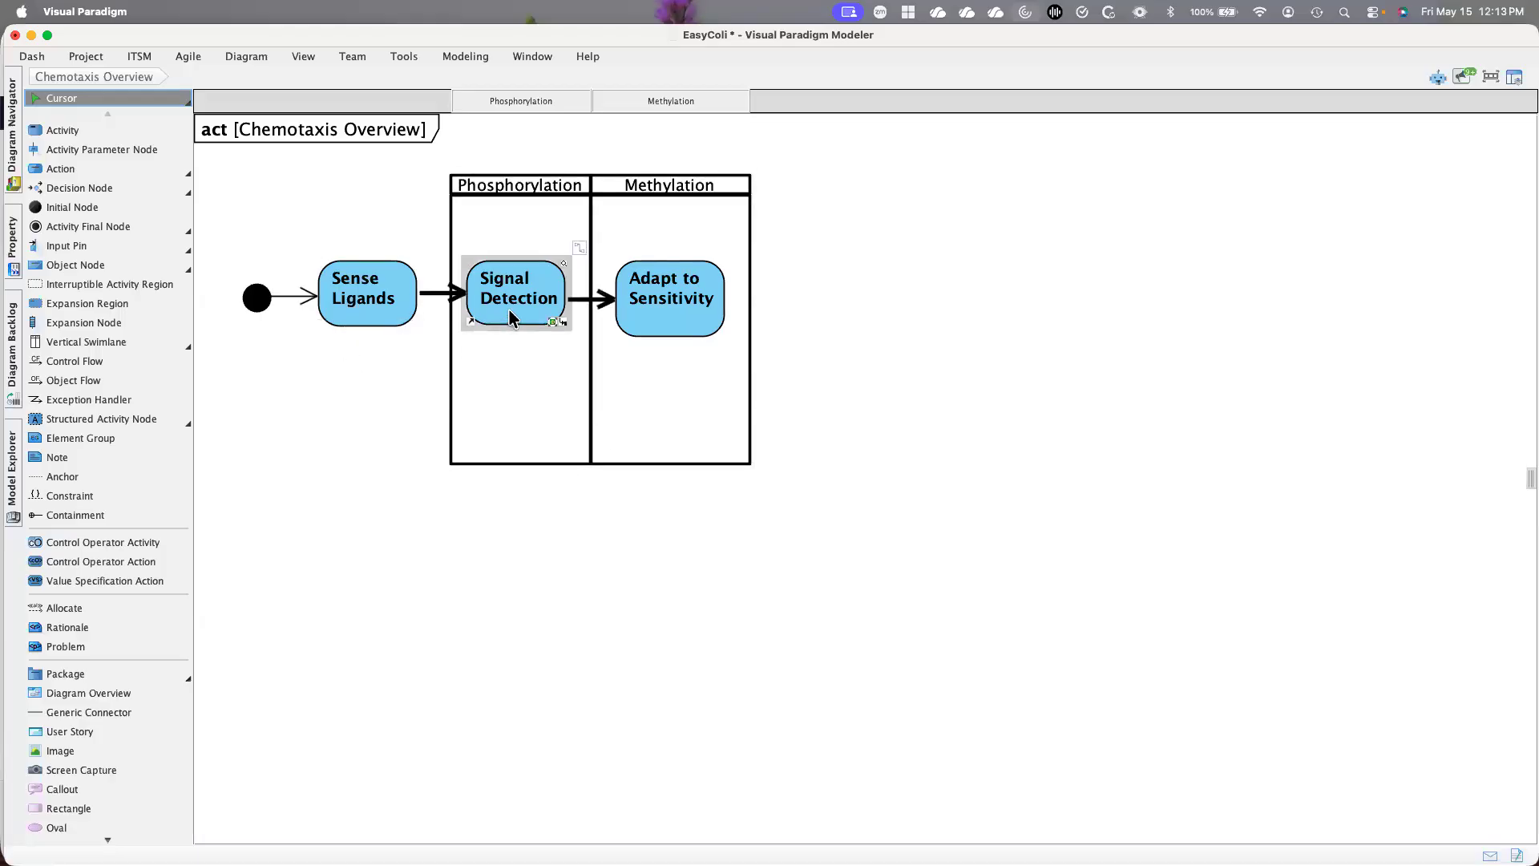
pyautogui.click(649, 316)
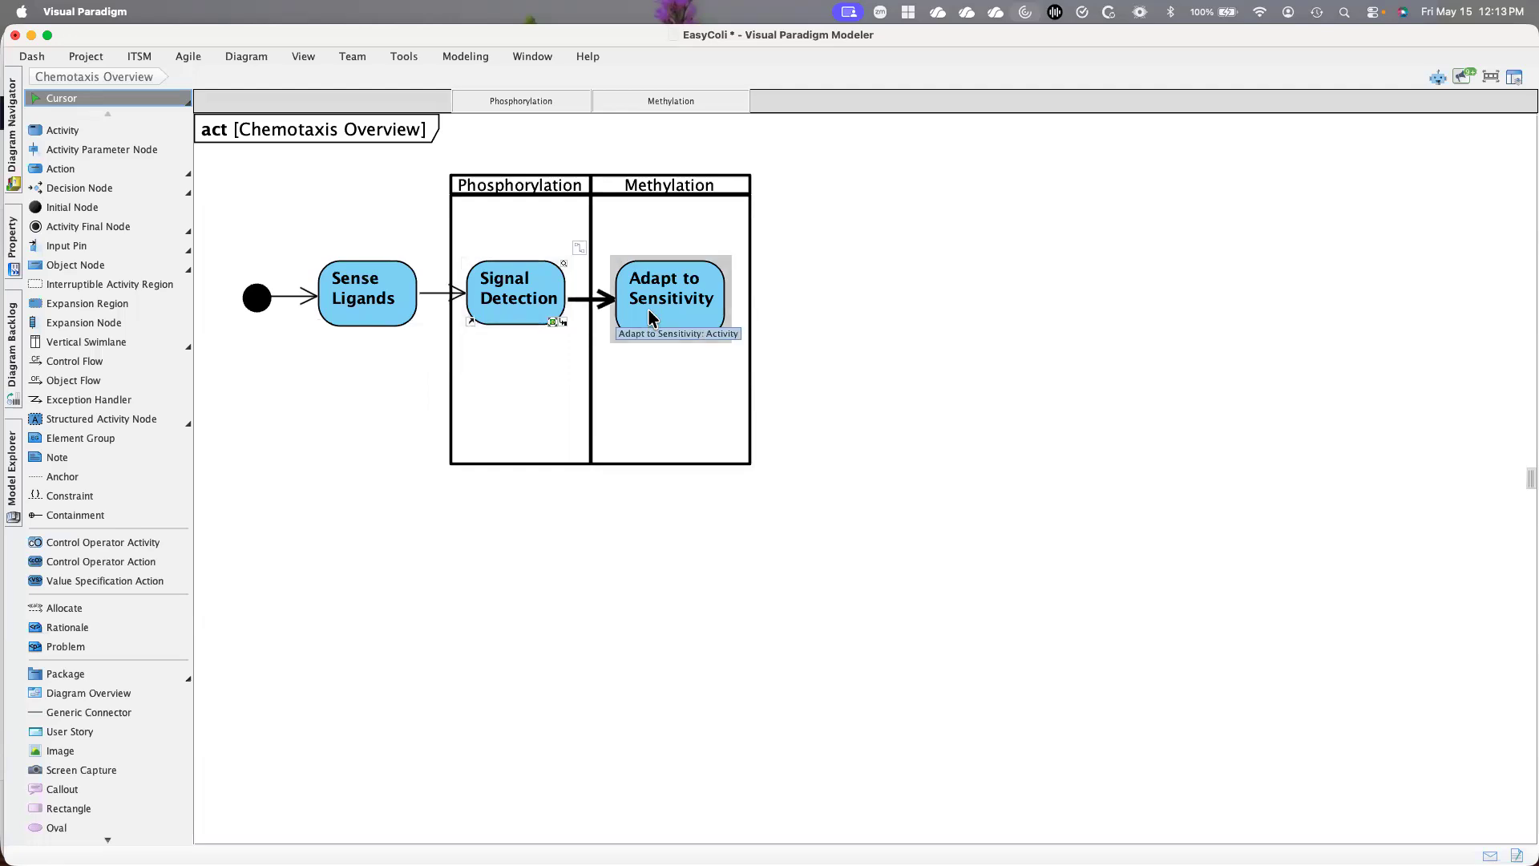
pyautogui.click(257, 309)
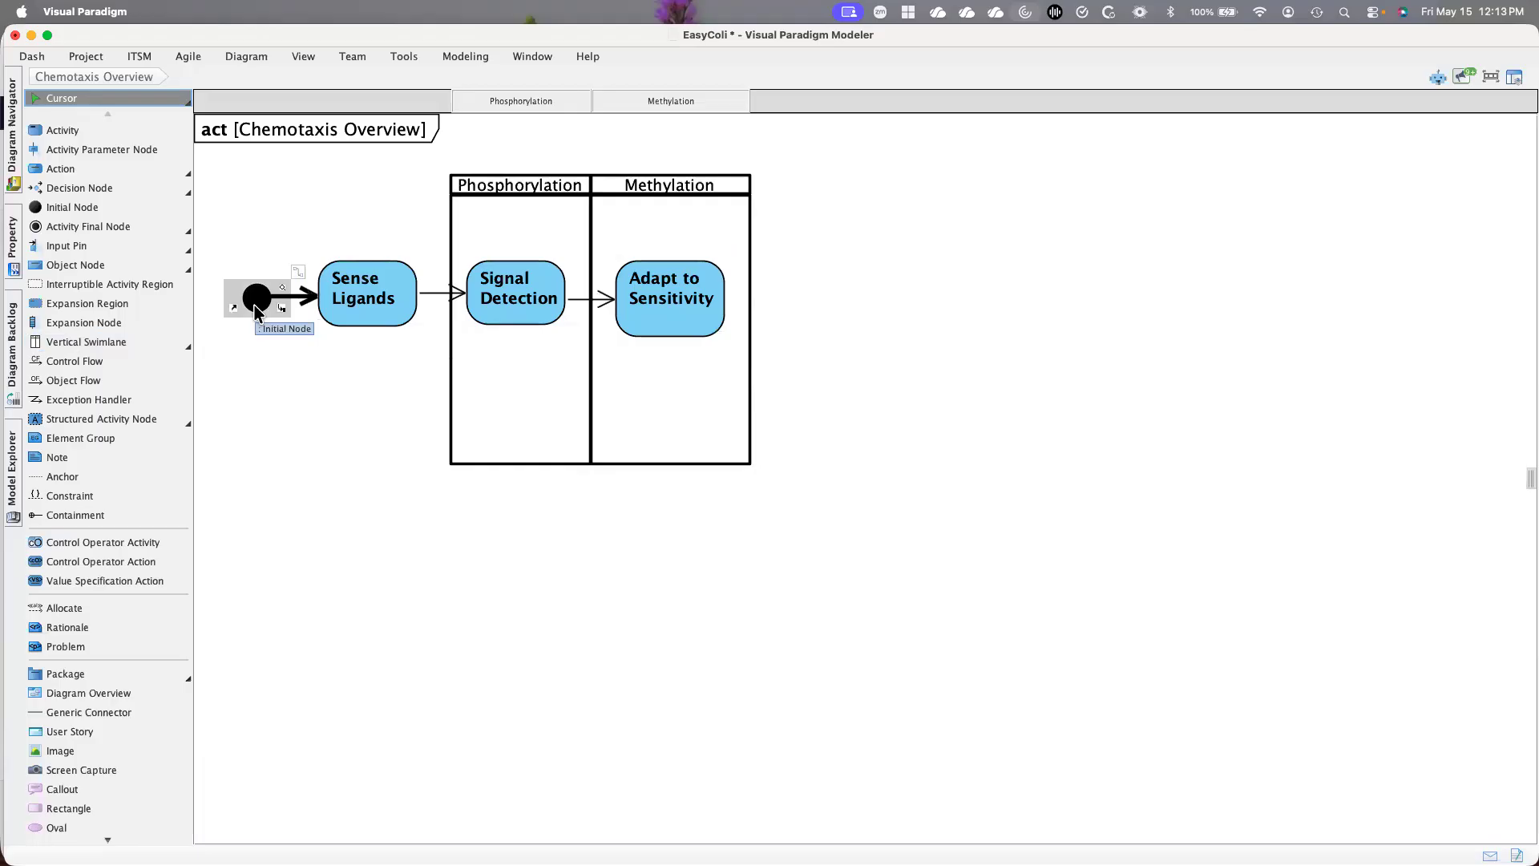
pyautogui.click(350, 309)
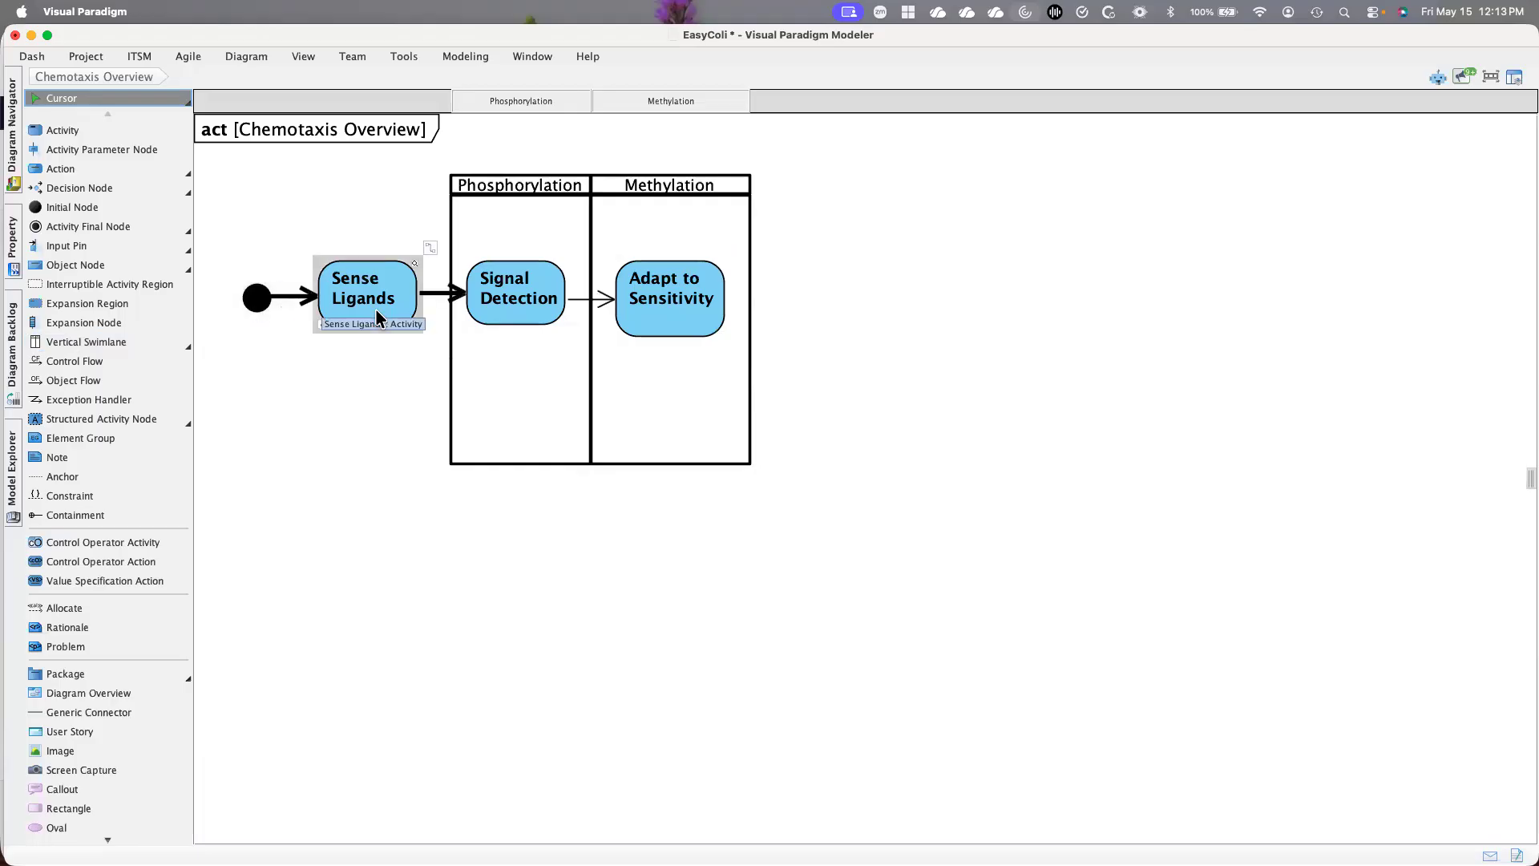
pyautogui.click(513, 319)
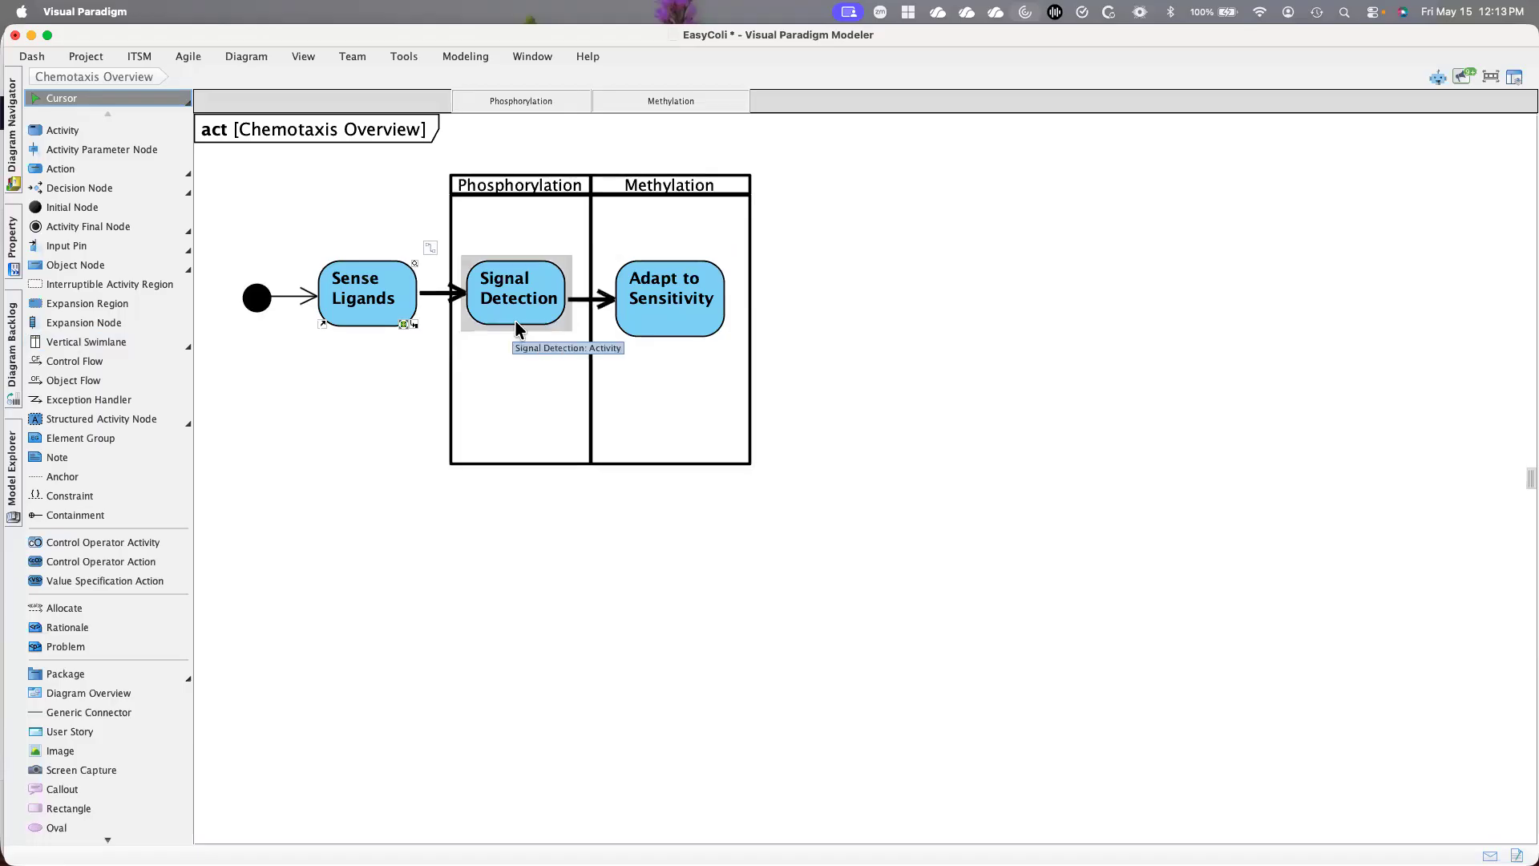
pyautogui.click(682, 325)
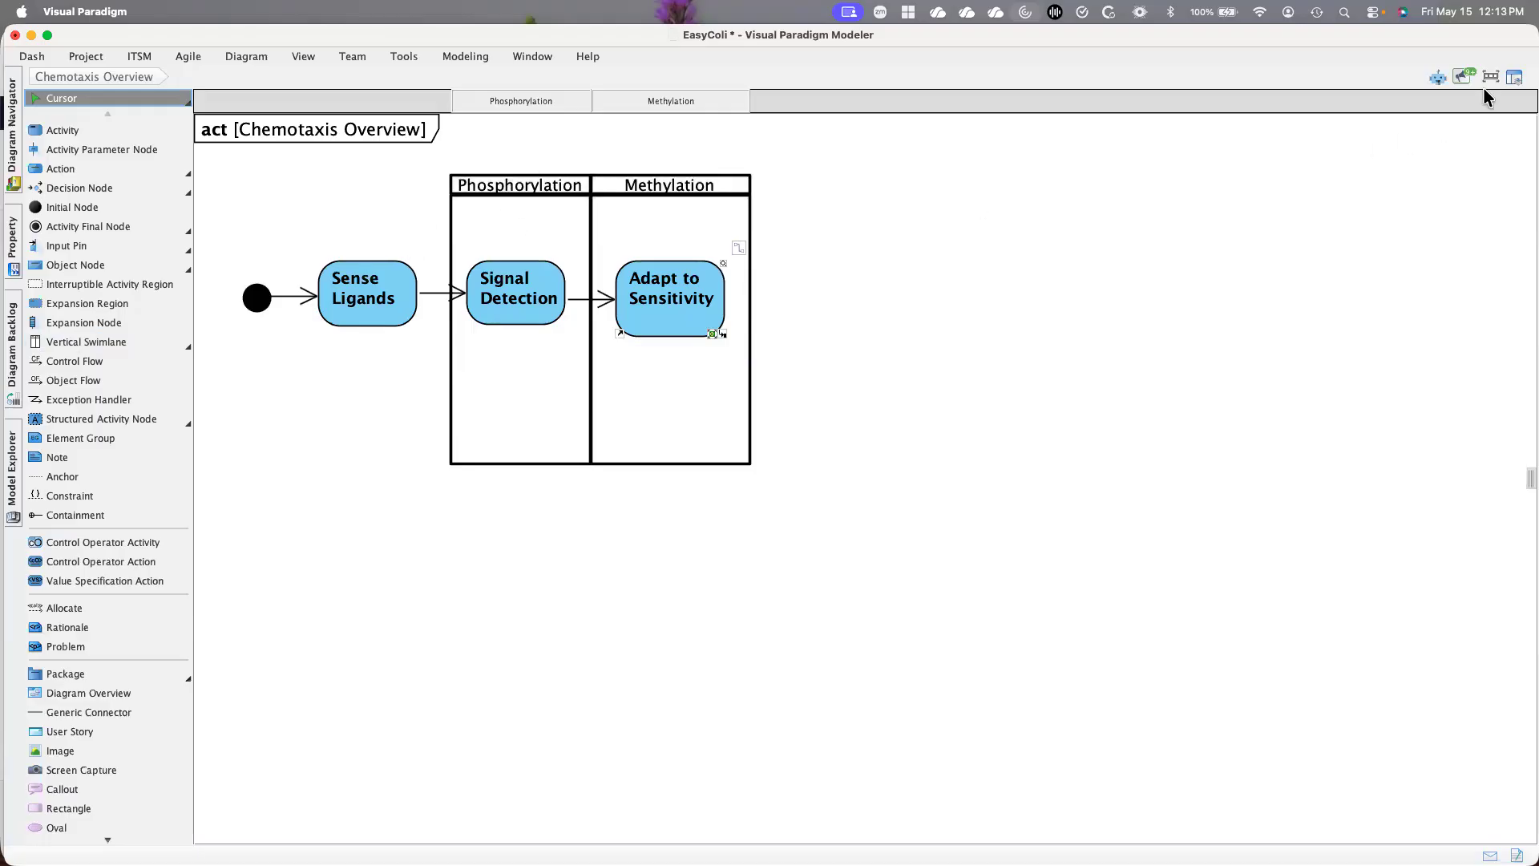
# Revisit the Easy Coli Block diagram and reopen Chemotaxis Overview to compare the blocks with the activity swimlanes
pyautogui.click(1512, 77)
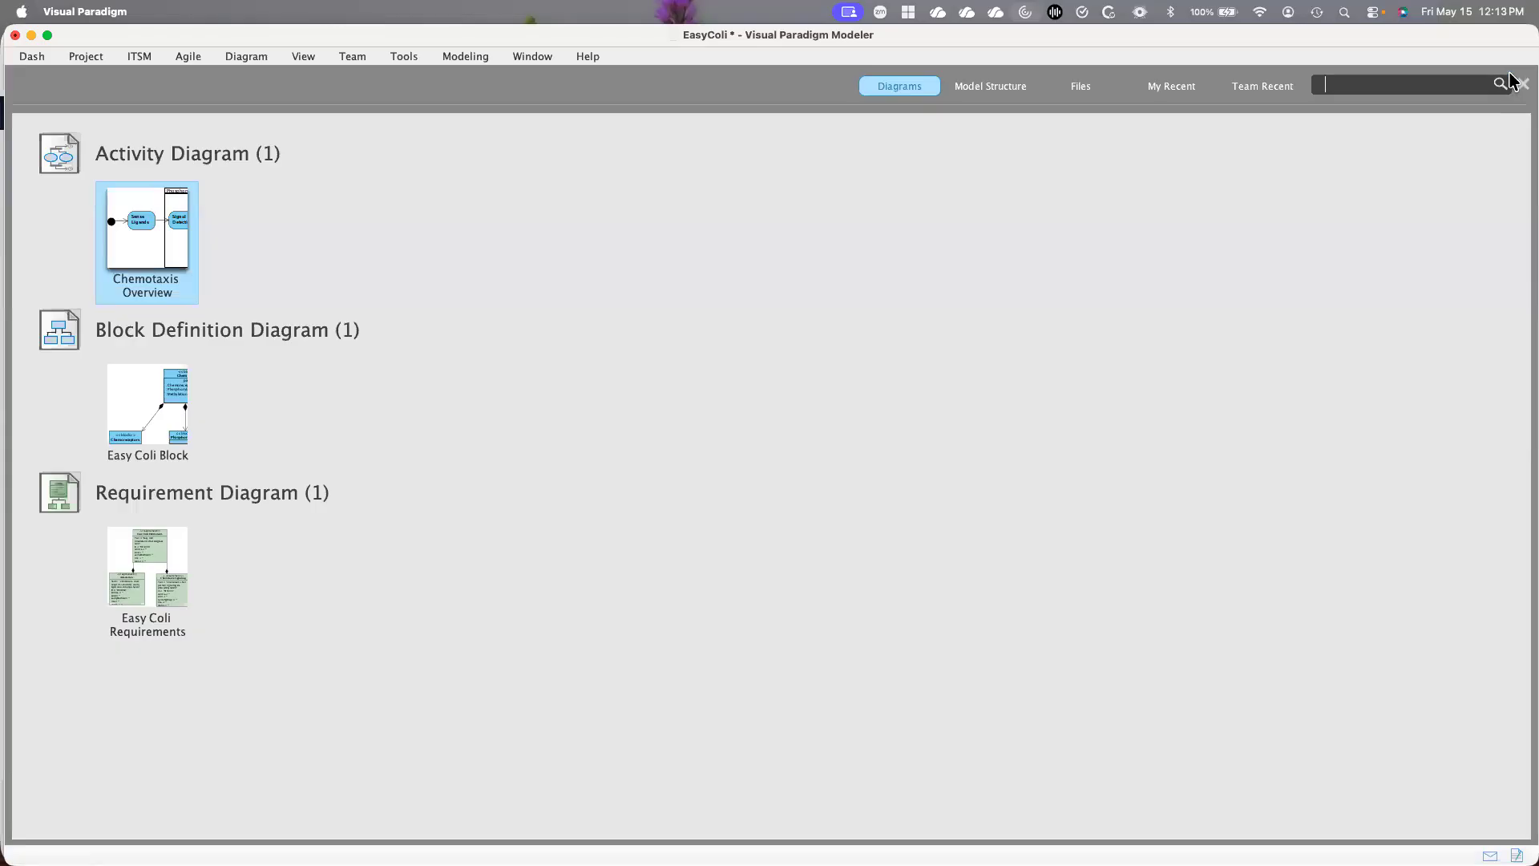
pyautogui.doubleClick(118, 405)
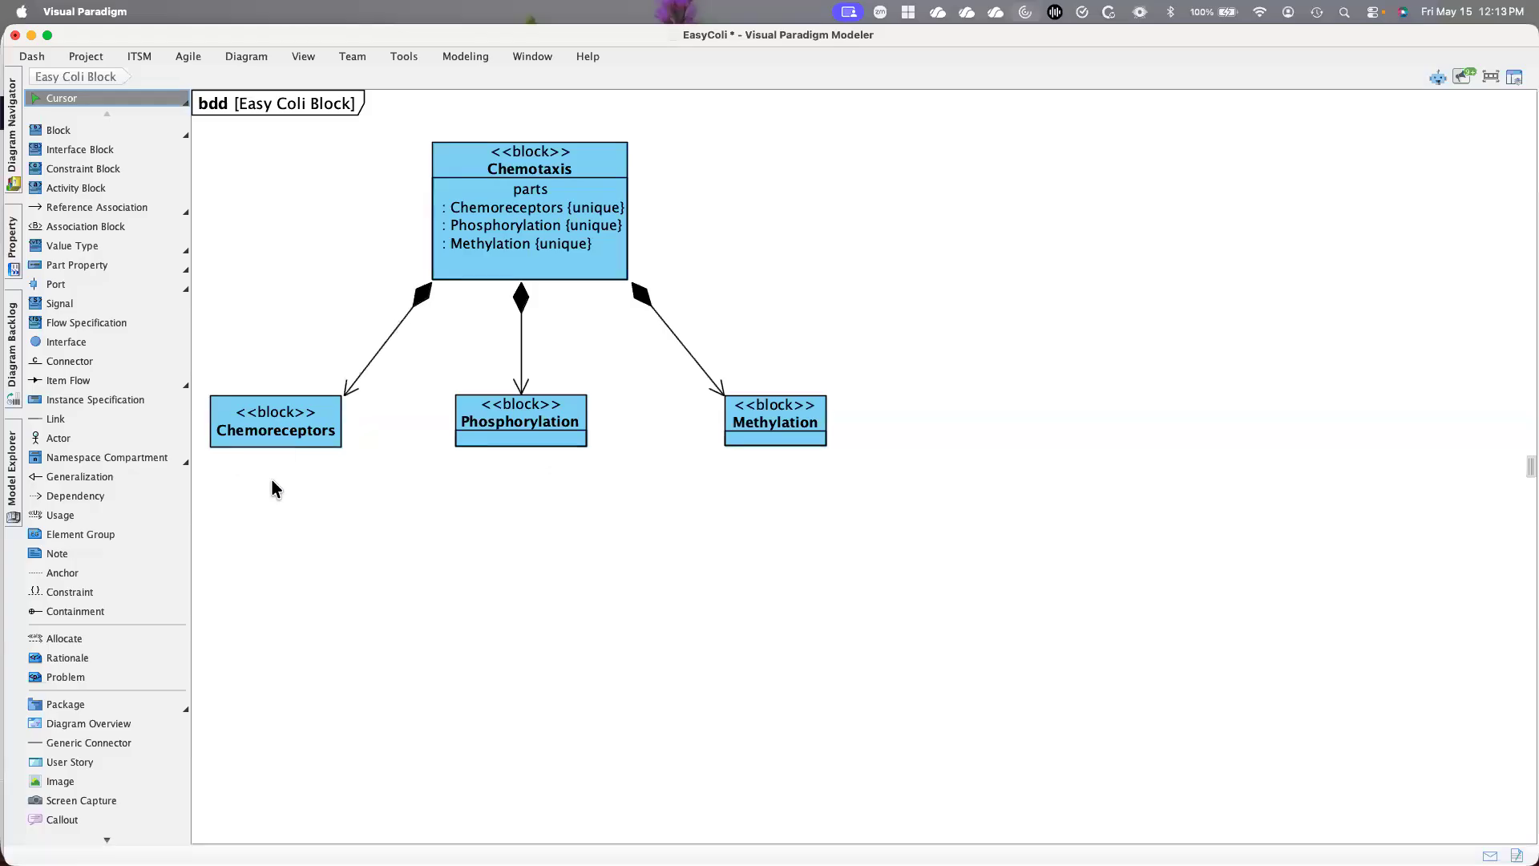
pyautogui.click(1514, 79)
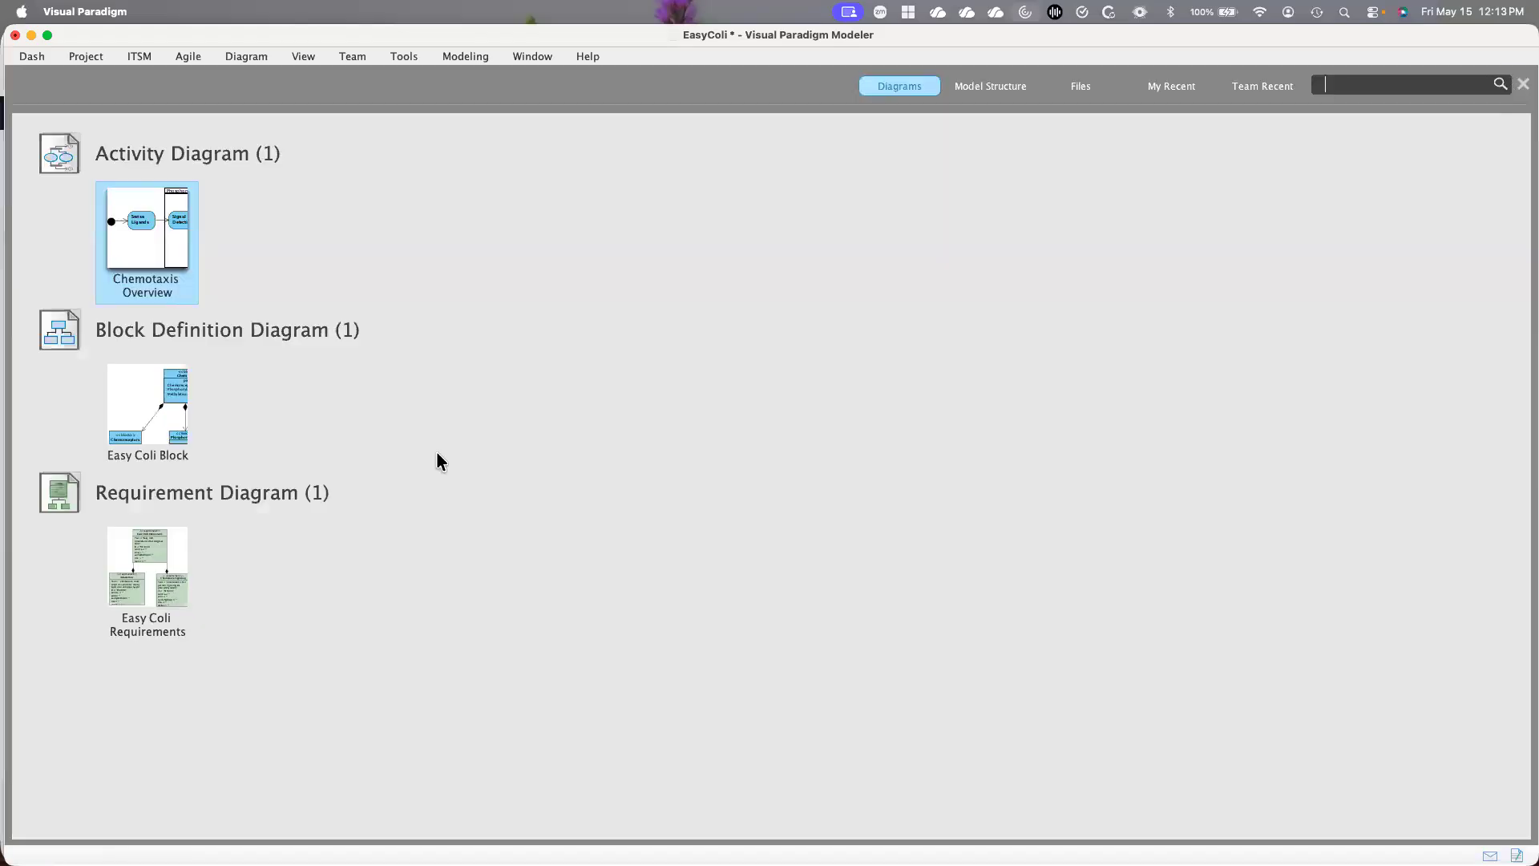
pyautogui.doubleClick(152, 249)
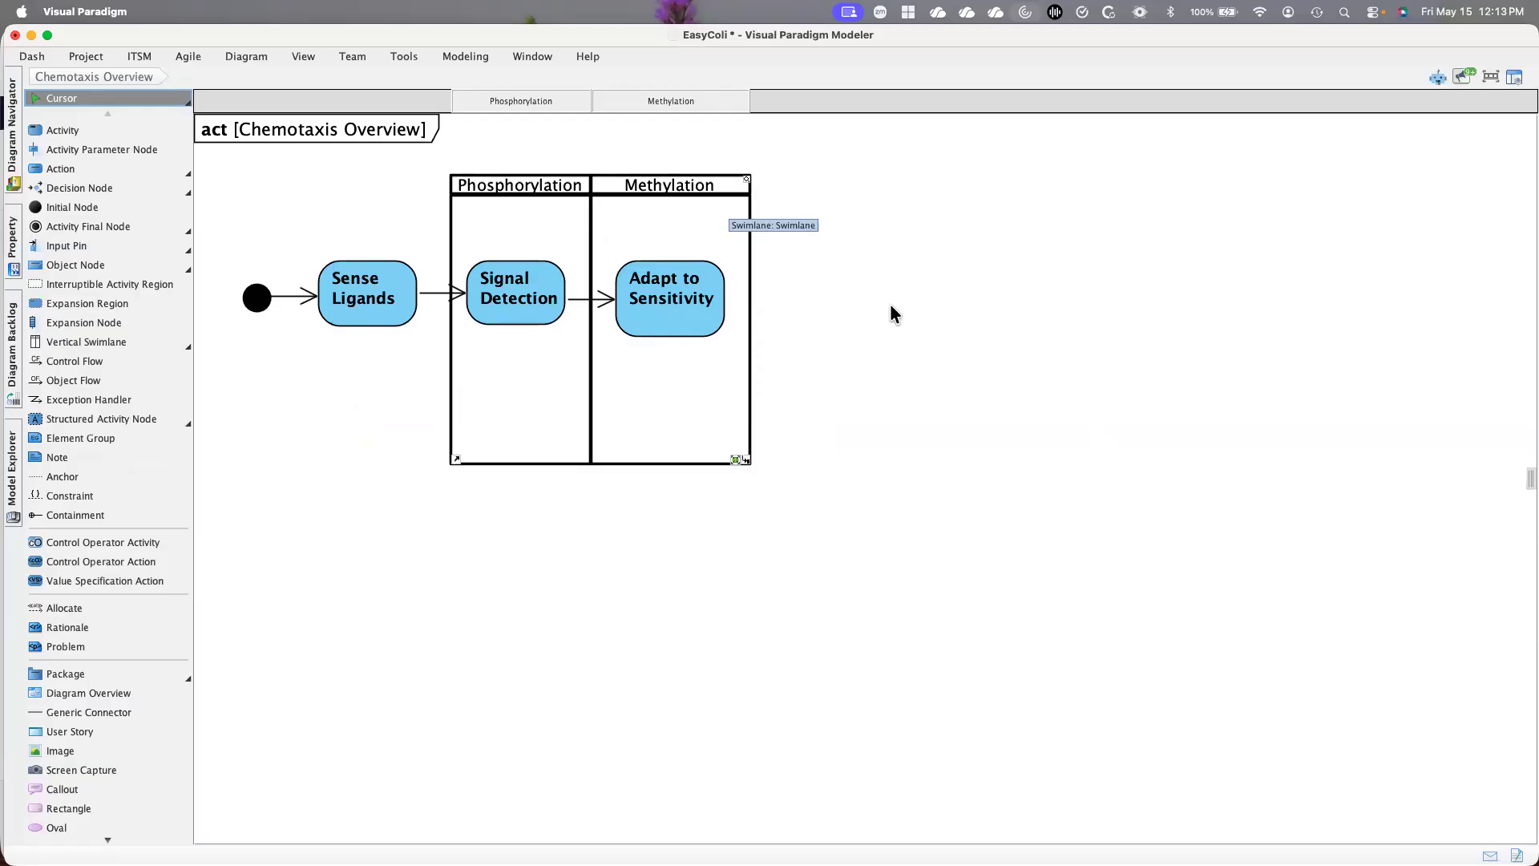
# Save the EasyColi project and close it
pyautogui.click(78, 54)
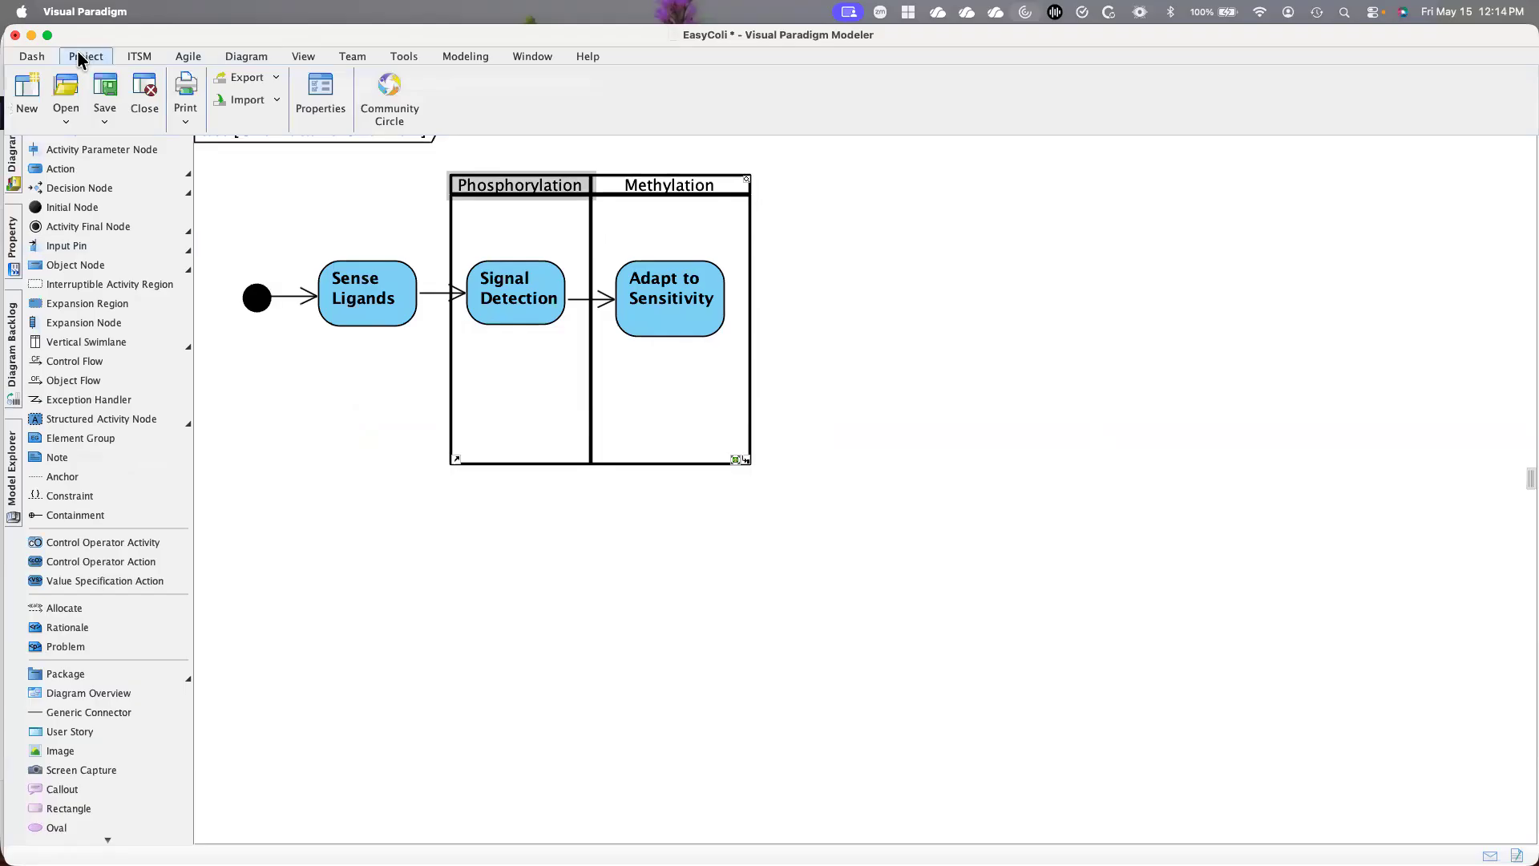
pyautogui.click(107, 90)
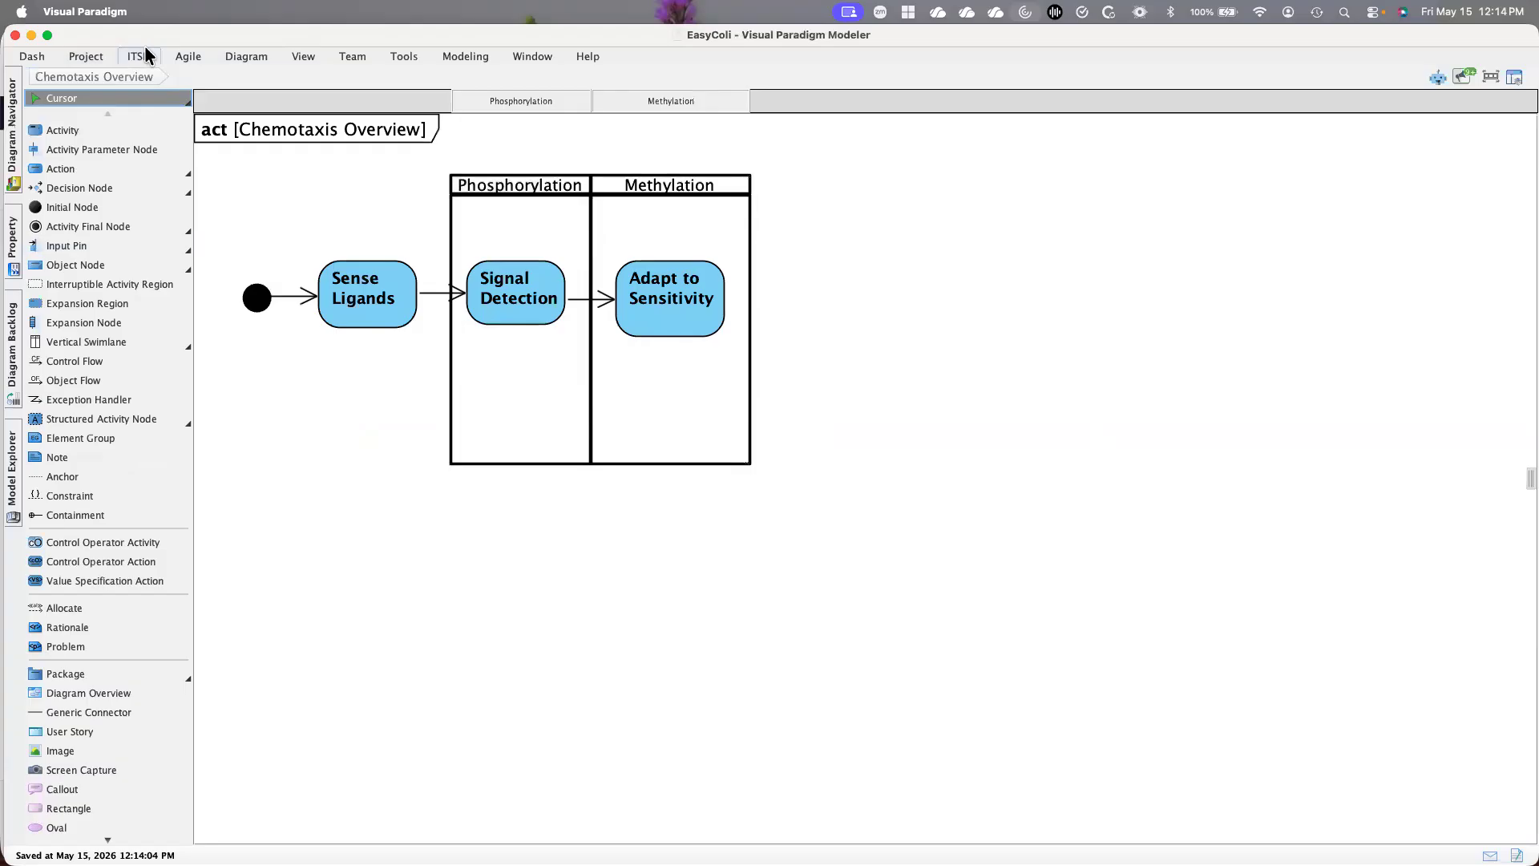
pyautogui.click(88, 58)
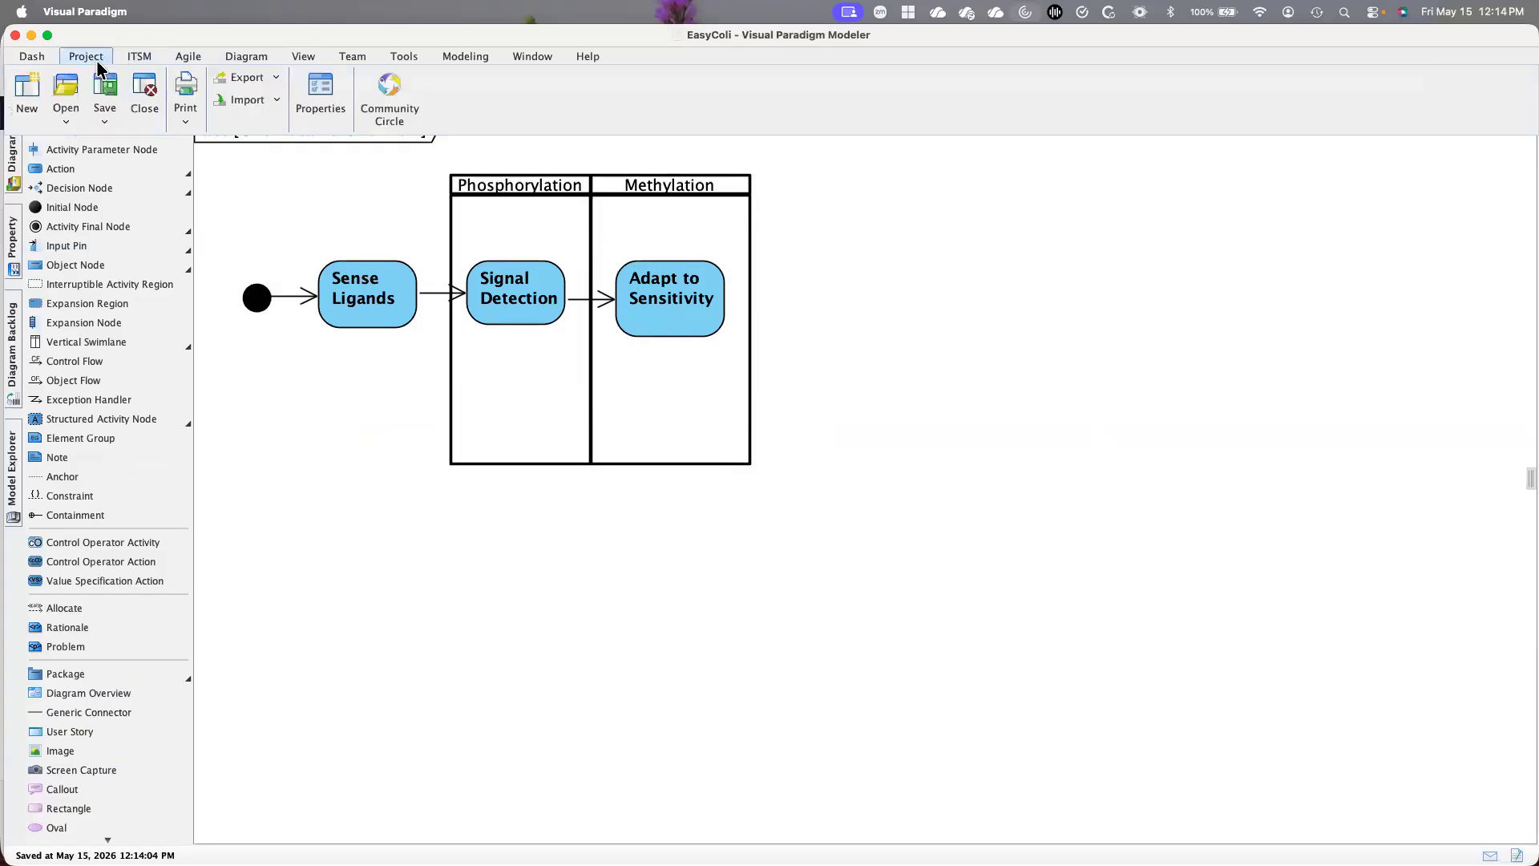
pyautogui.click(148, 96)
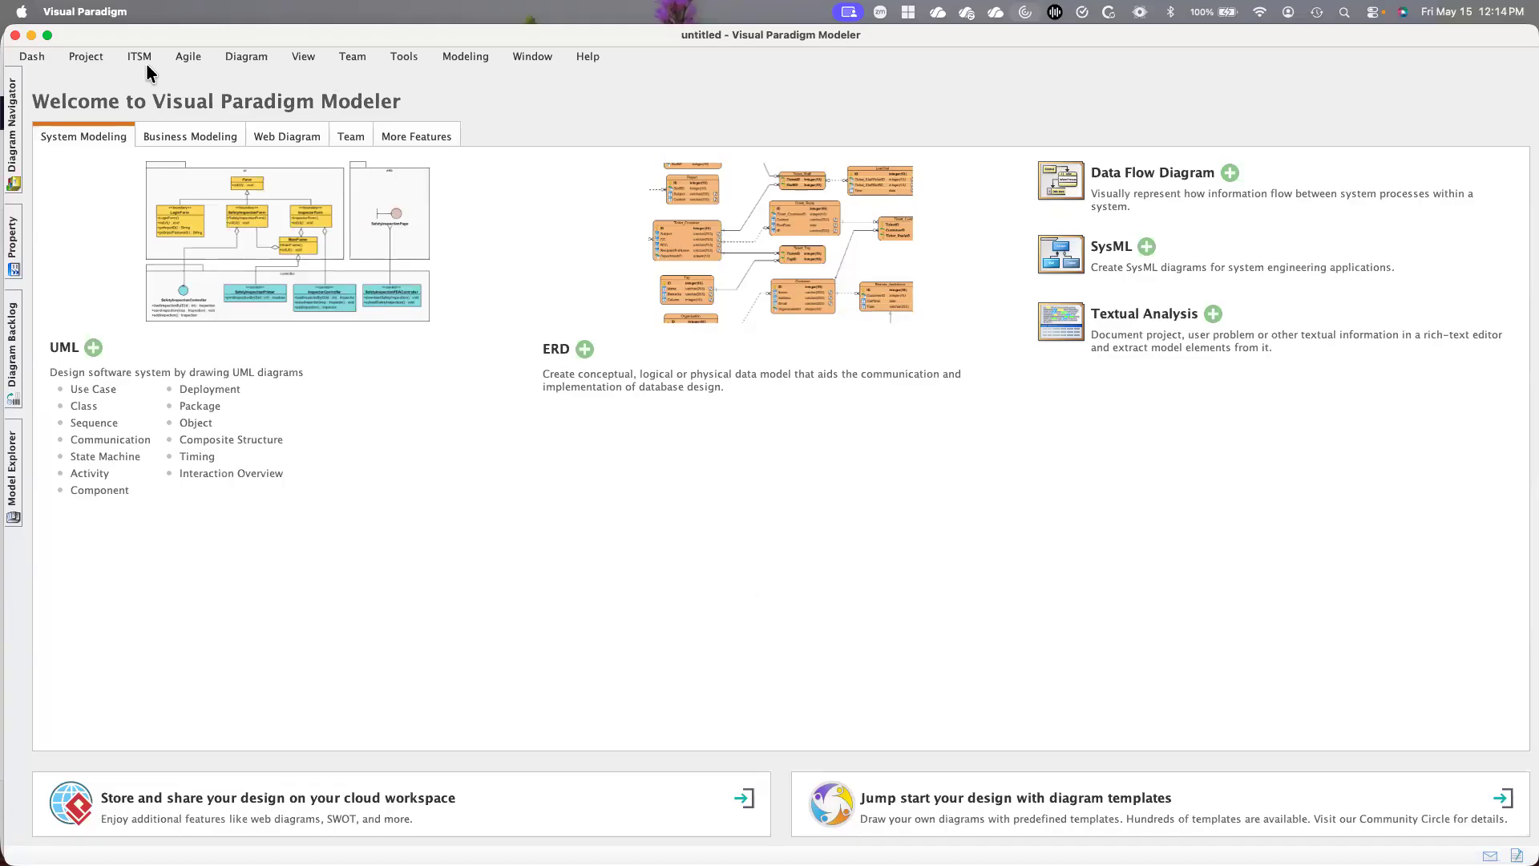
# Create a blank project named Sample with the UML data type set
pyautogui.click(92, 62)
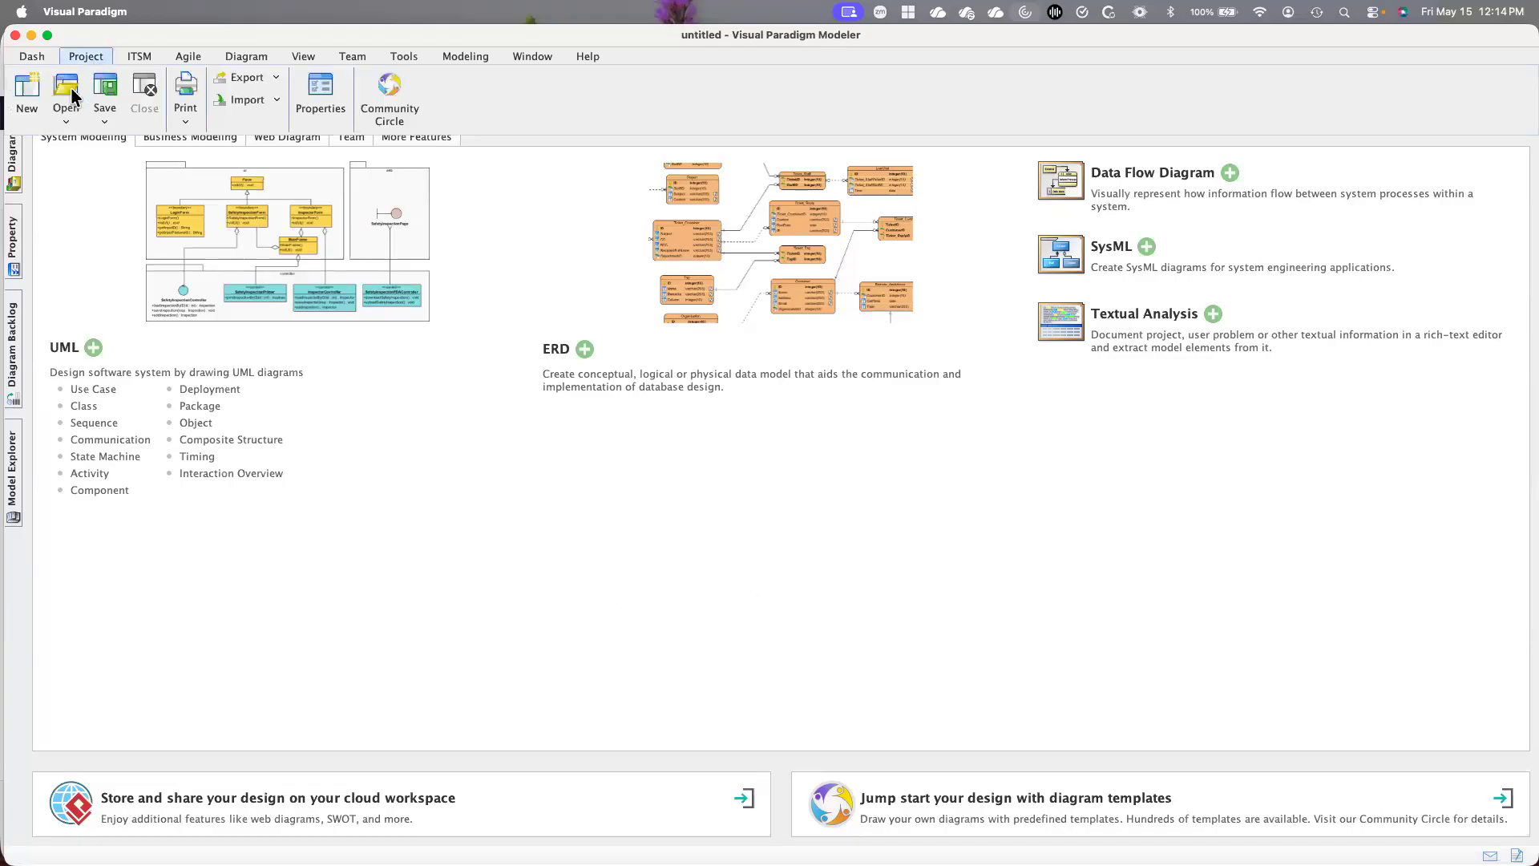
pyautogui.click(24, 98)
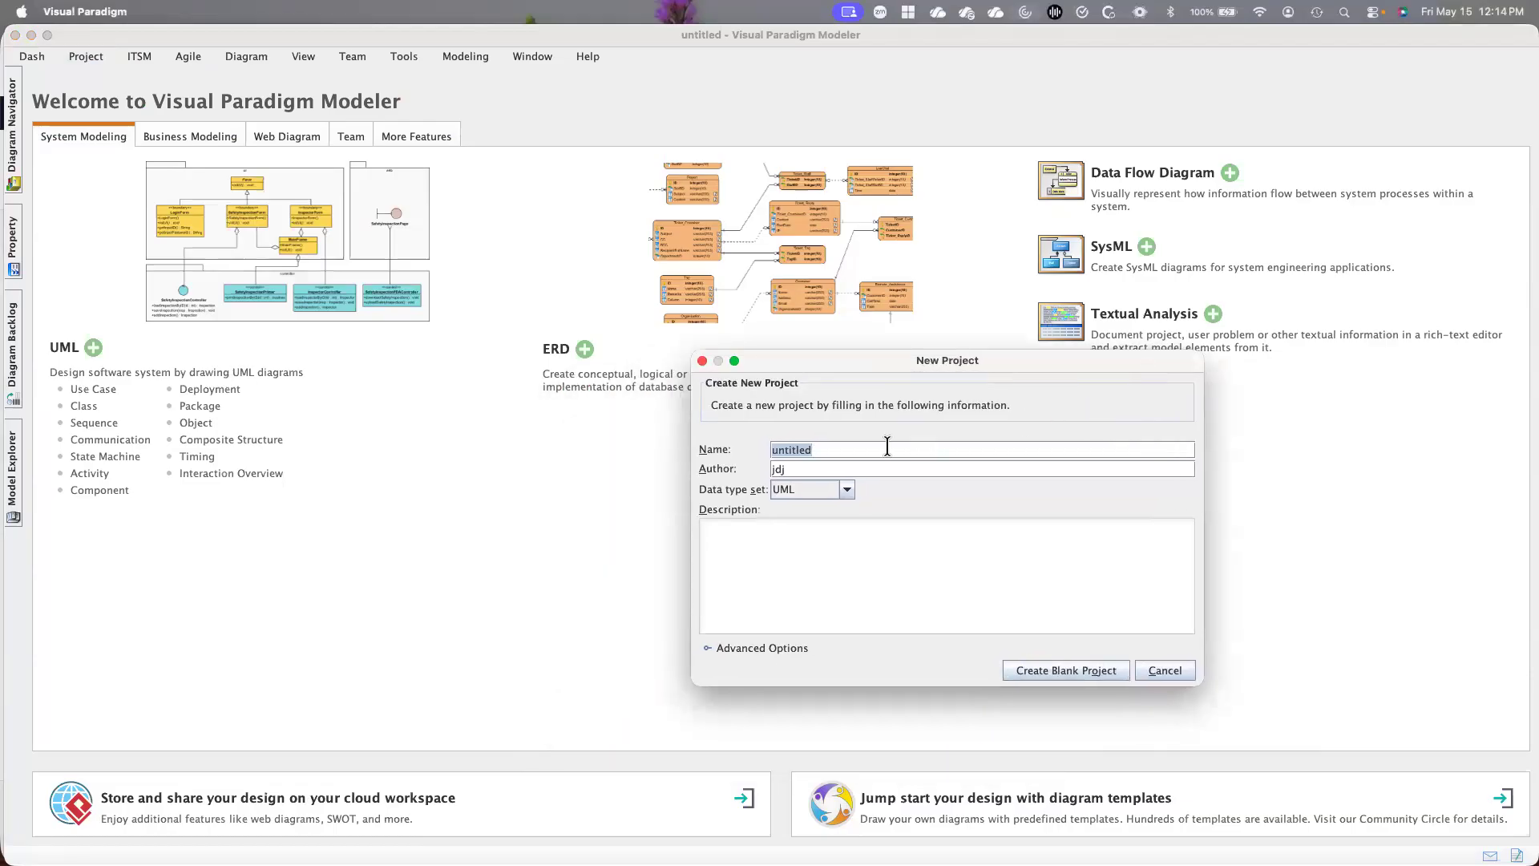
pyautogui.write('Sample')
pyautogui.click(1077, 672)
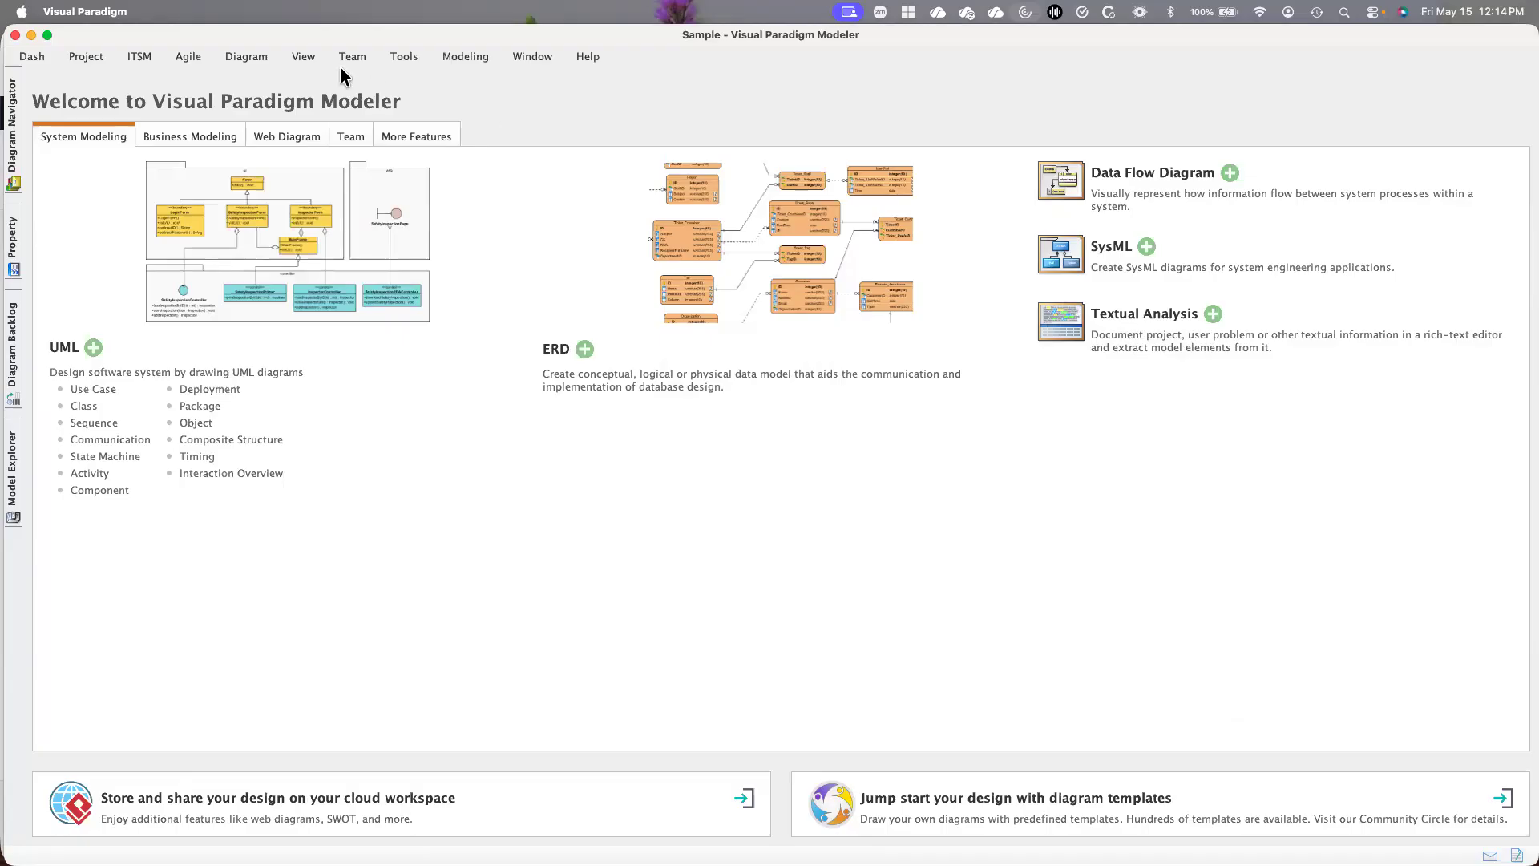
# Create a Block Definition Diagram named "Top Level System" in the project root
pyautogui.click(232, 55)
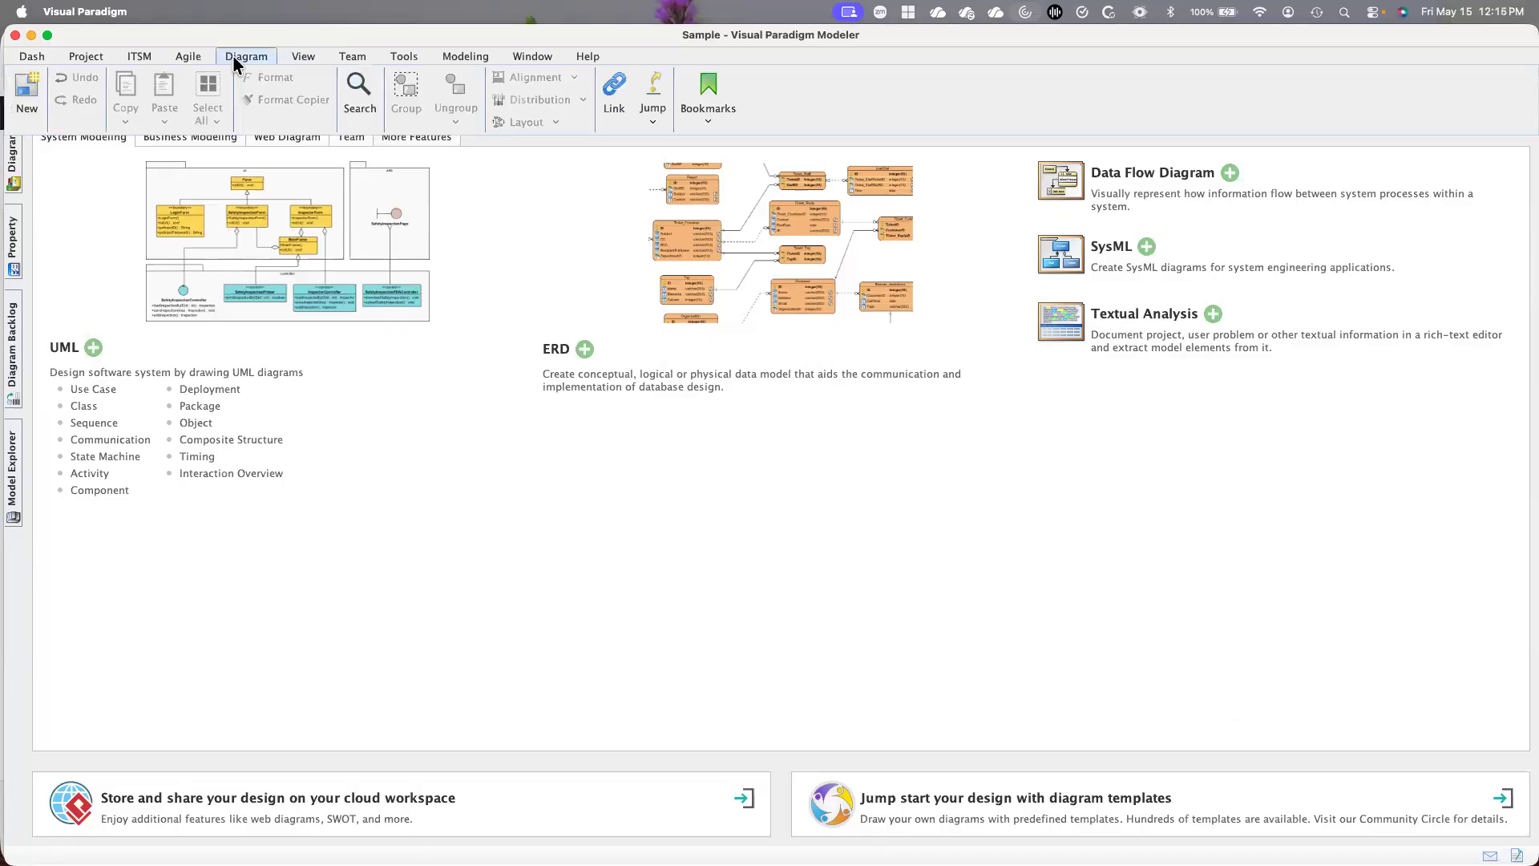
pyautogui.click(24, 90)
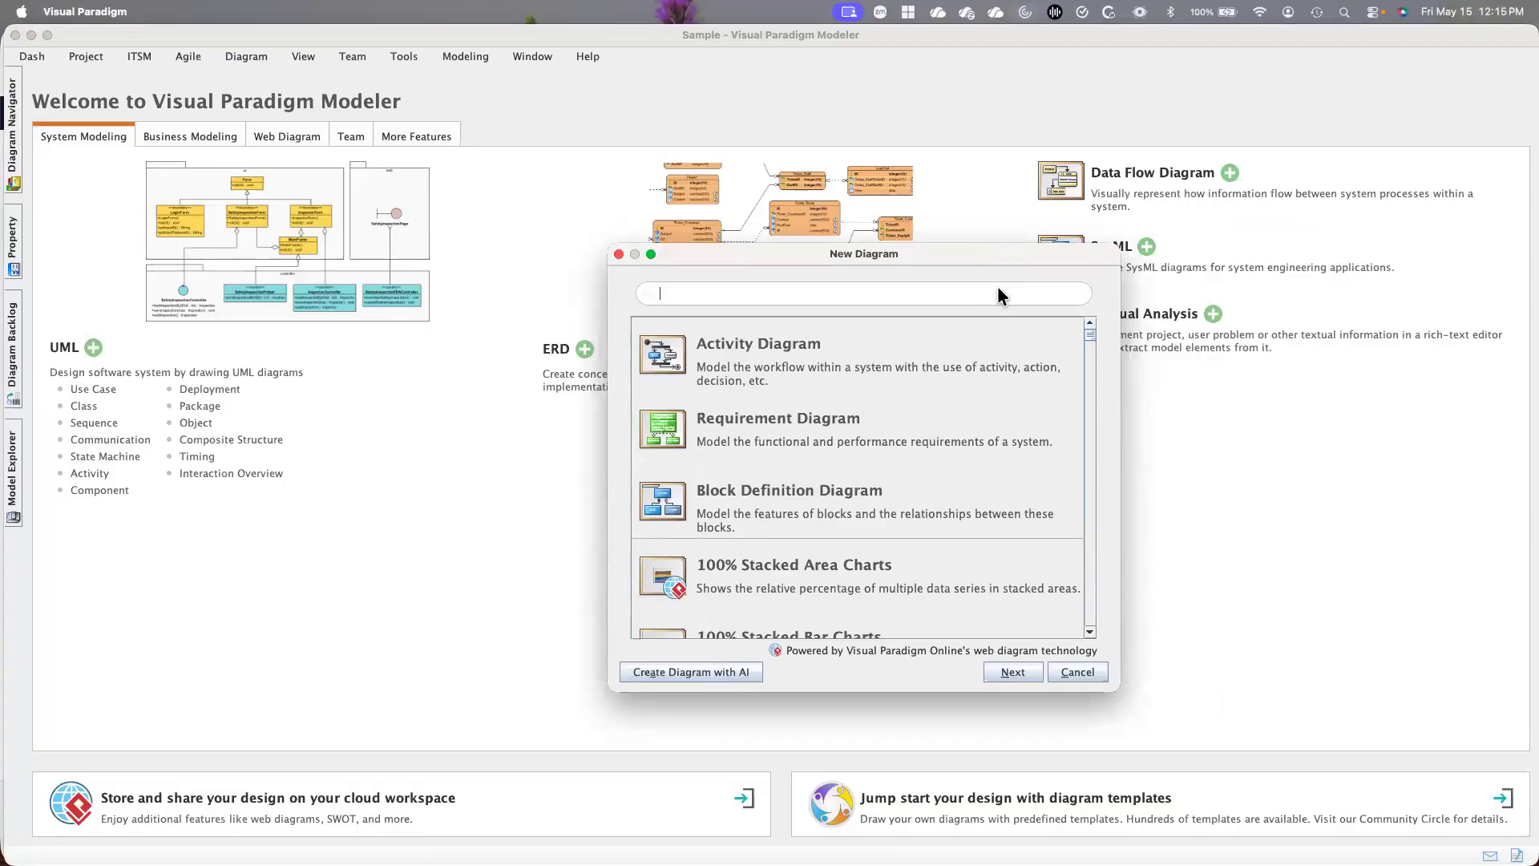
pyautogui.click(674, 506)
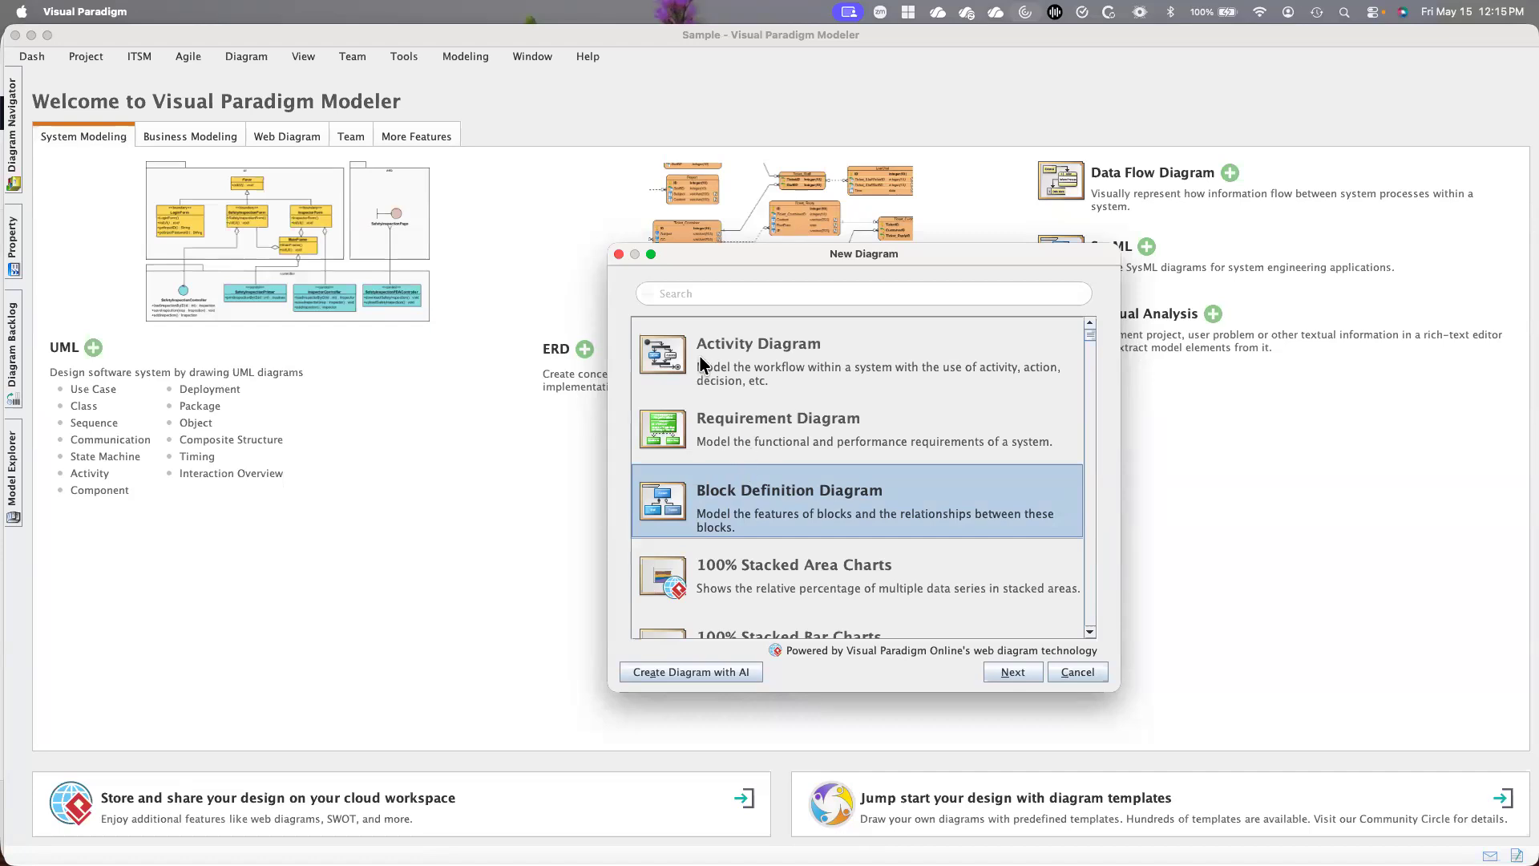
pyautogui.click(1014, 672)
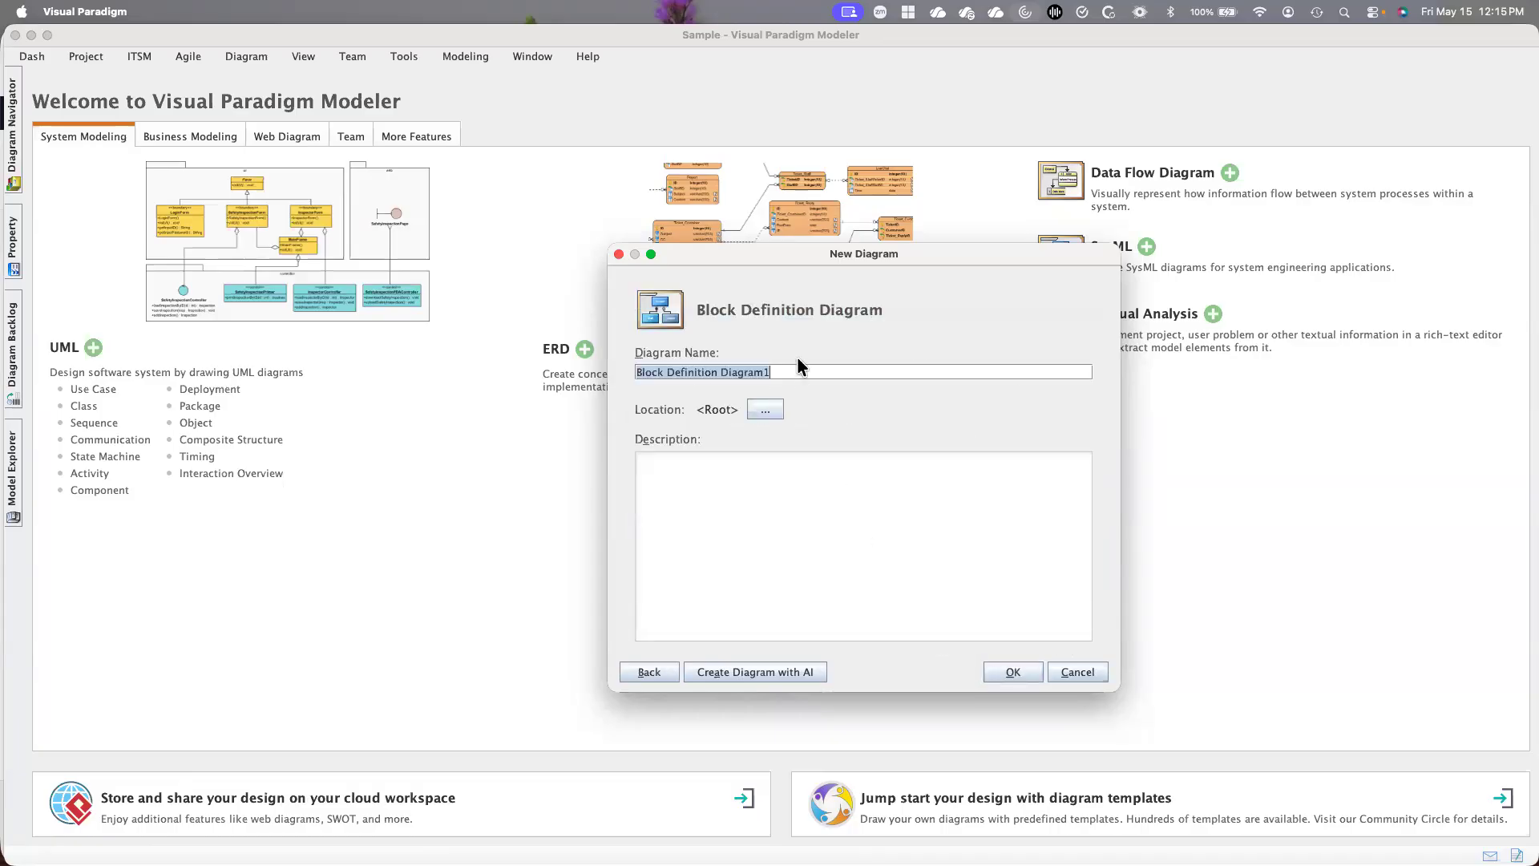
pyautogui.write('Top')
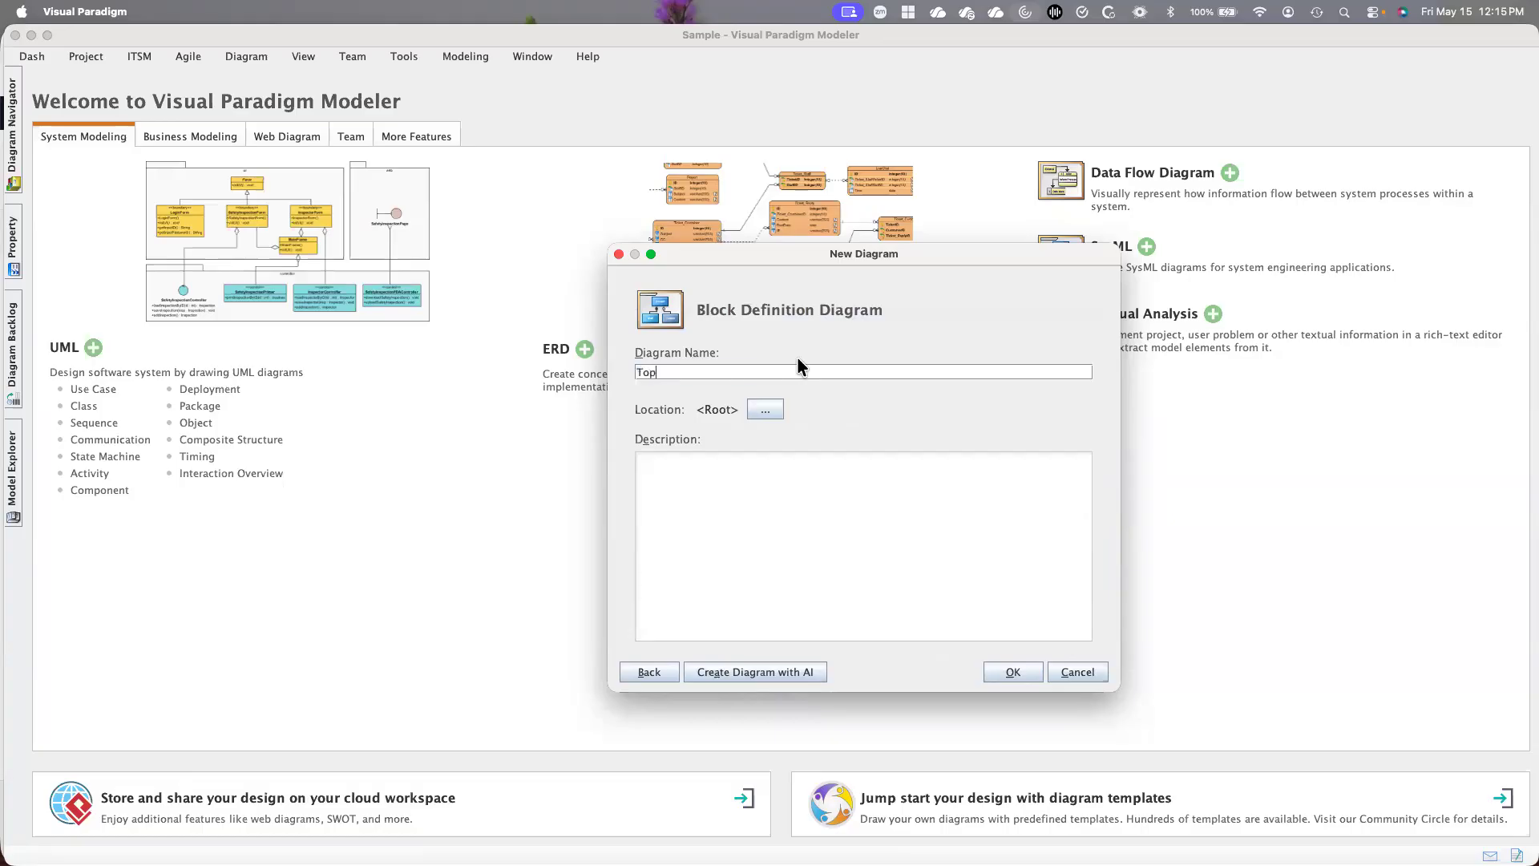
pyautogui.write(' Level System')
pyautogui.click(1008, 674)
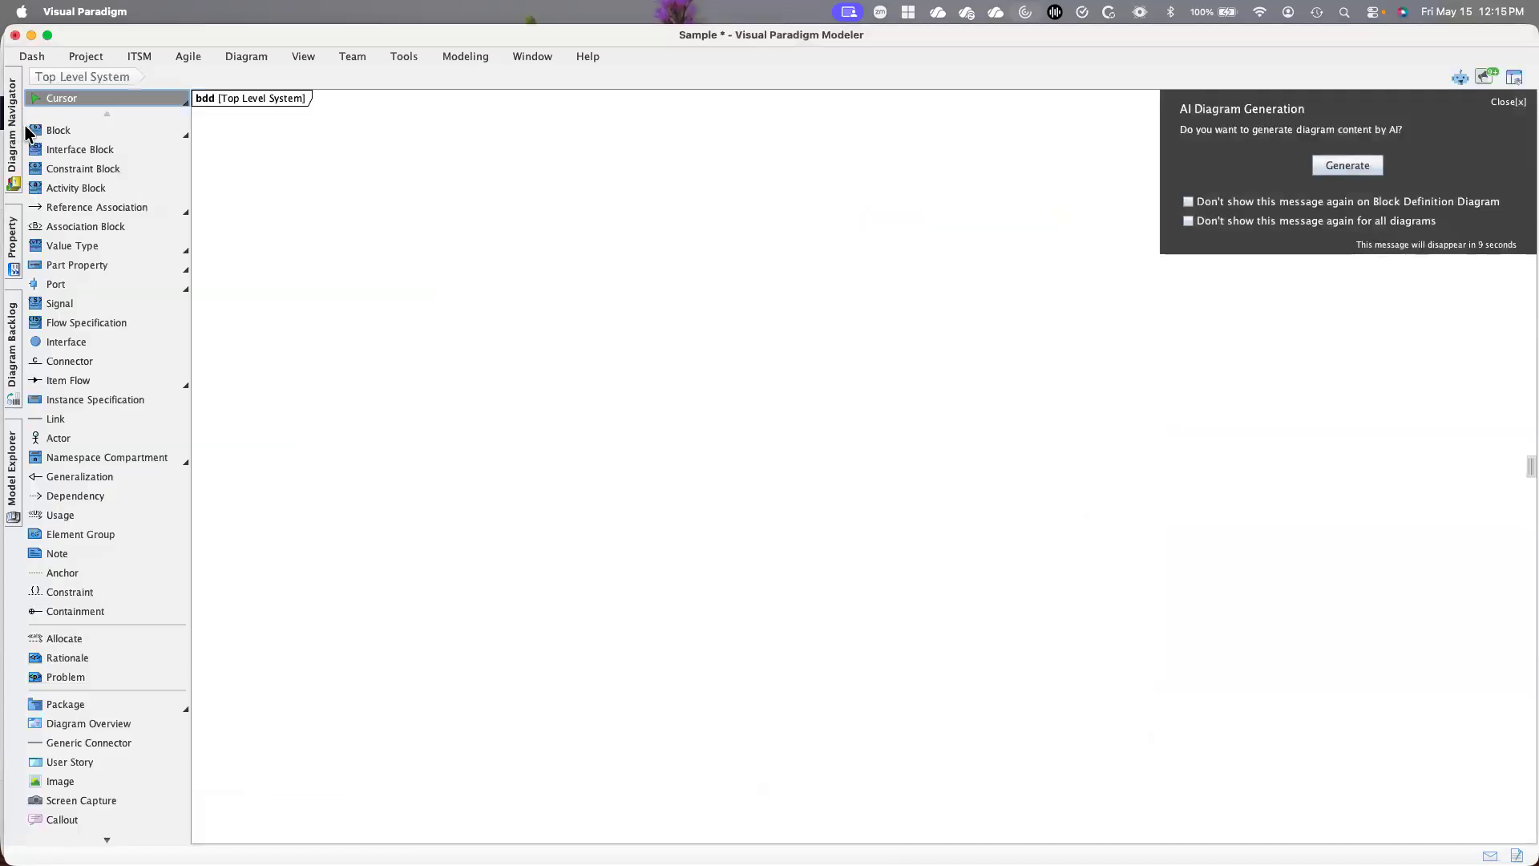
# Add a block named "Top Level" to the Top Level System diagram
pyautogui.click(57, 129)
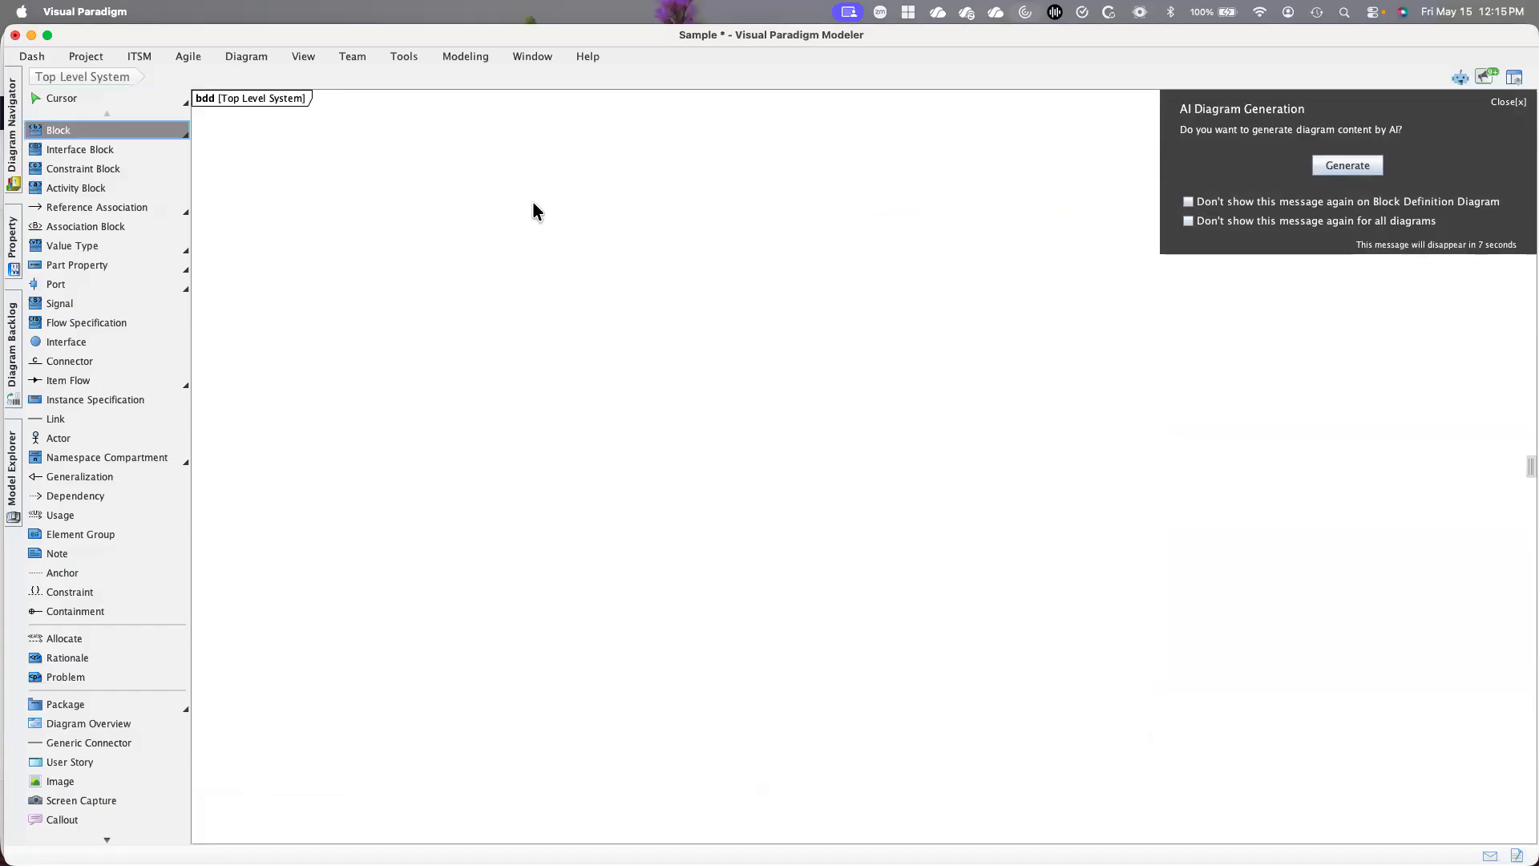
pyautogui.click(534, 203)
pyautogui.write('T')
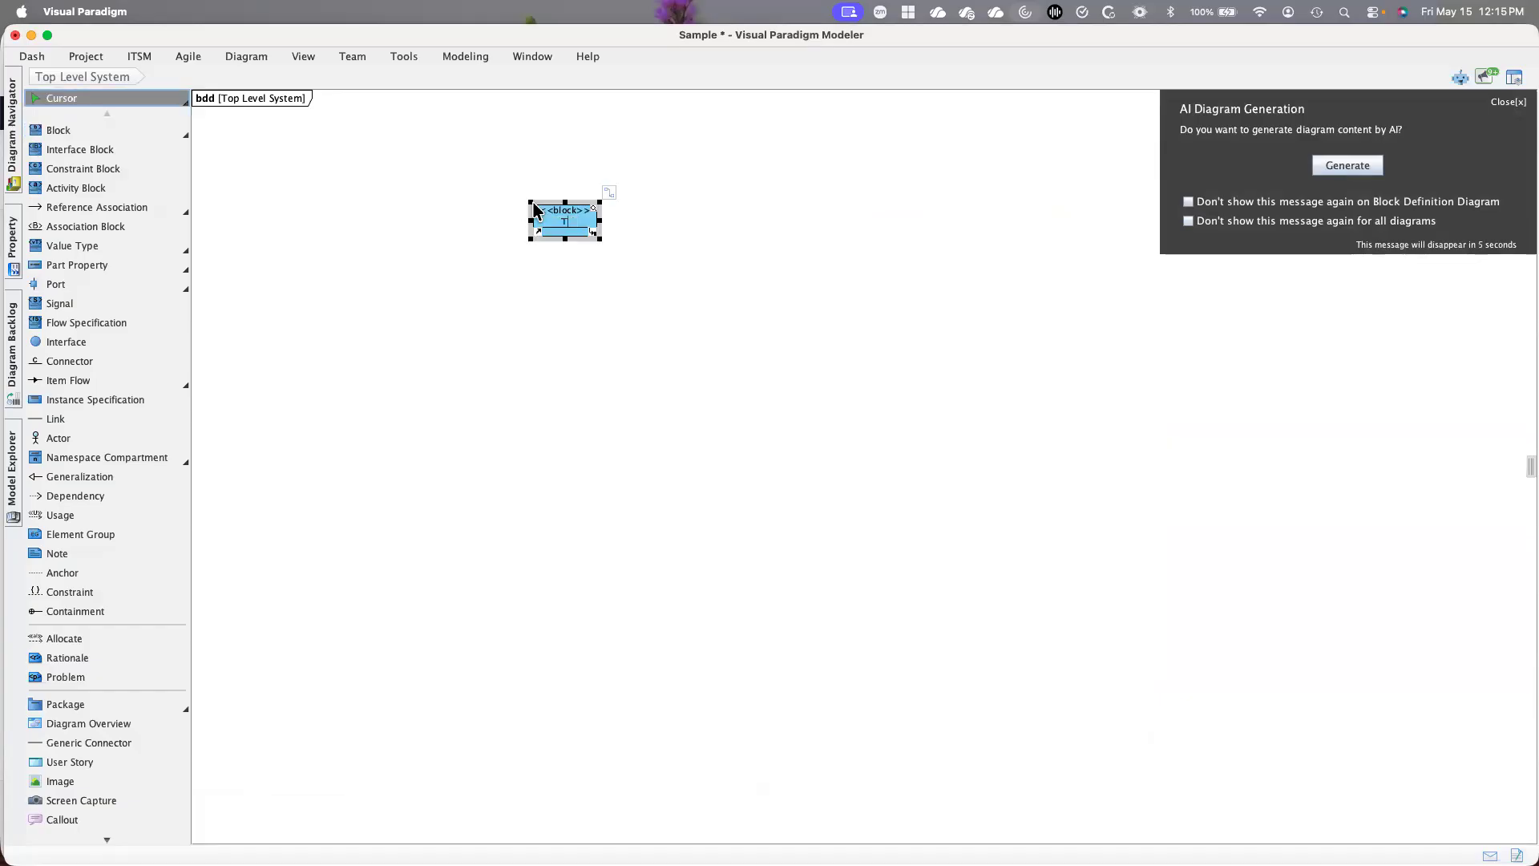
pyautogui.write('op Level')
pyautogui.click(669, 307)
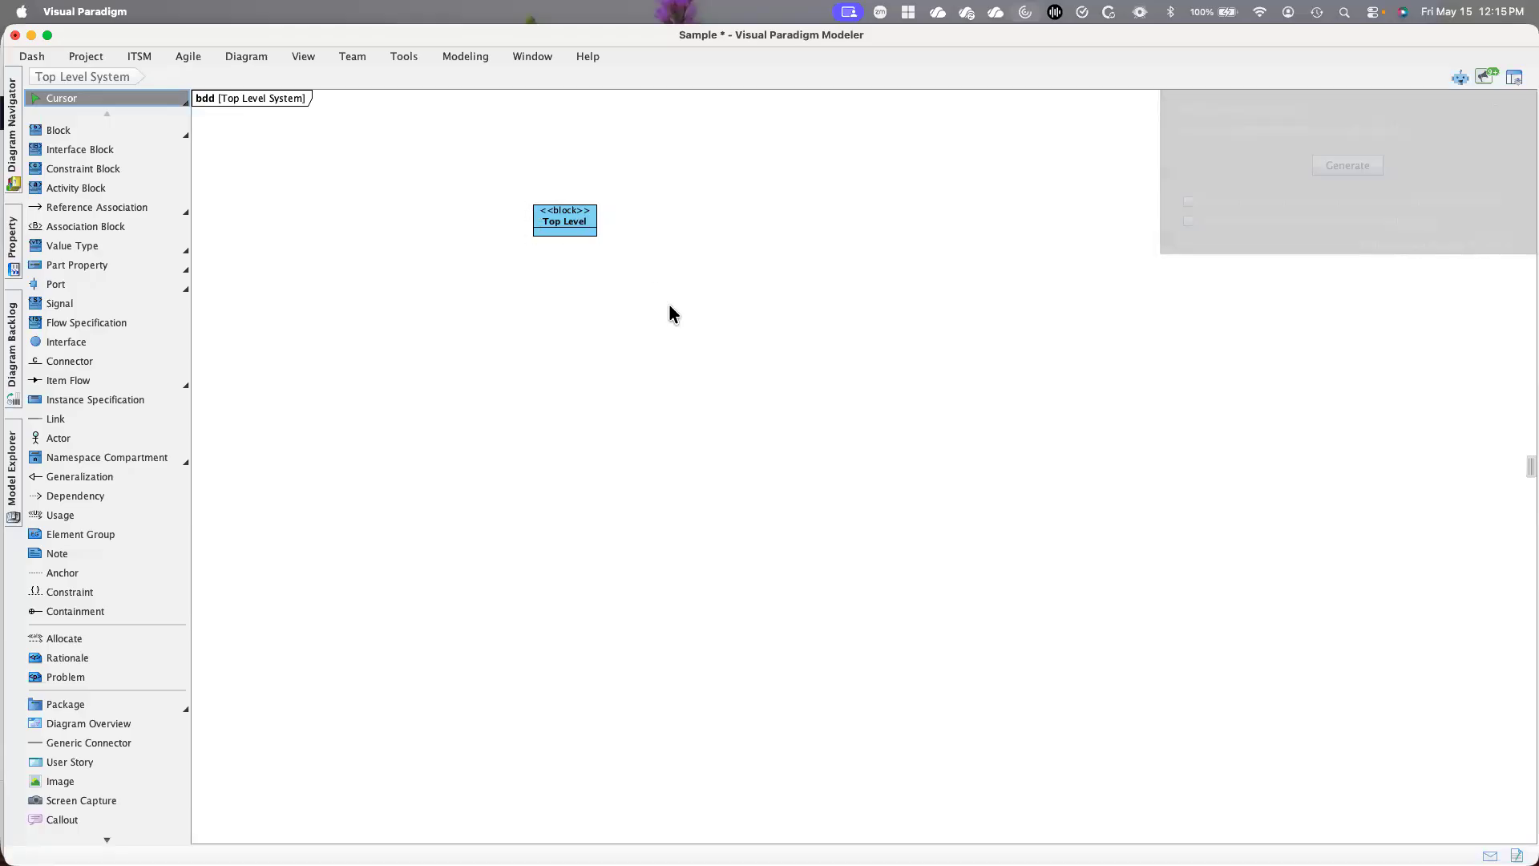
# Move the Top Level block up and left to just below the diagram frame's title
pyautogui.press('super+equal')
pyautogui.press('super+equal')
pyautogui.press('super+equal')
pyautogui.press('super+equal')
pyautogui.press('super+equal')
pyautogui.press('super+equal')
pyautogui.press('super+equal')
pyautogui.press('super+equal')
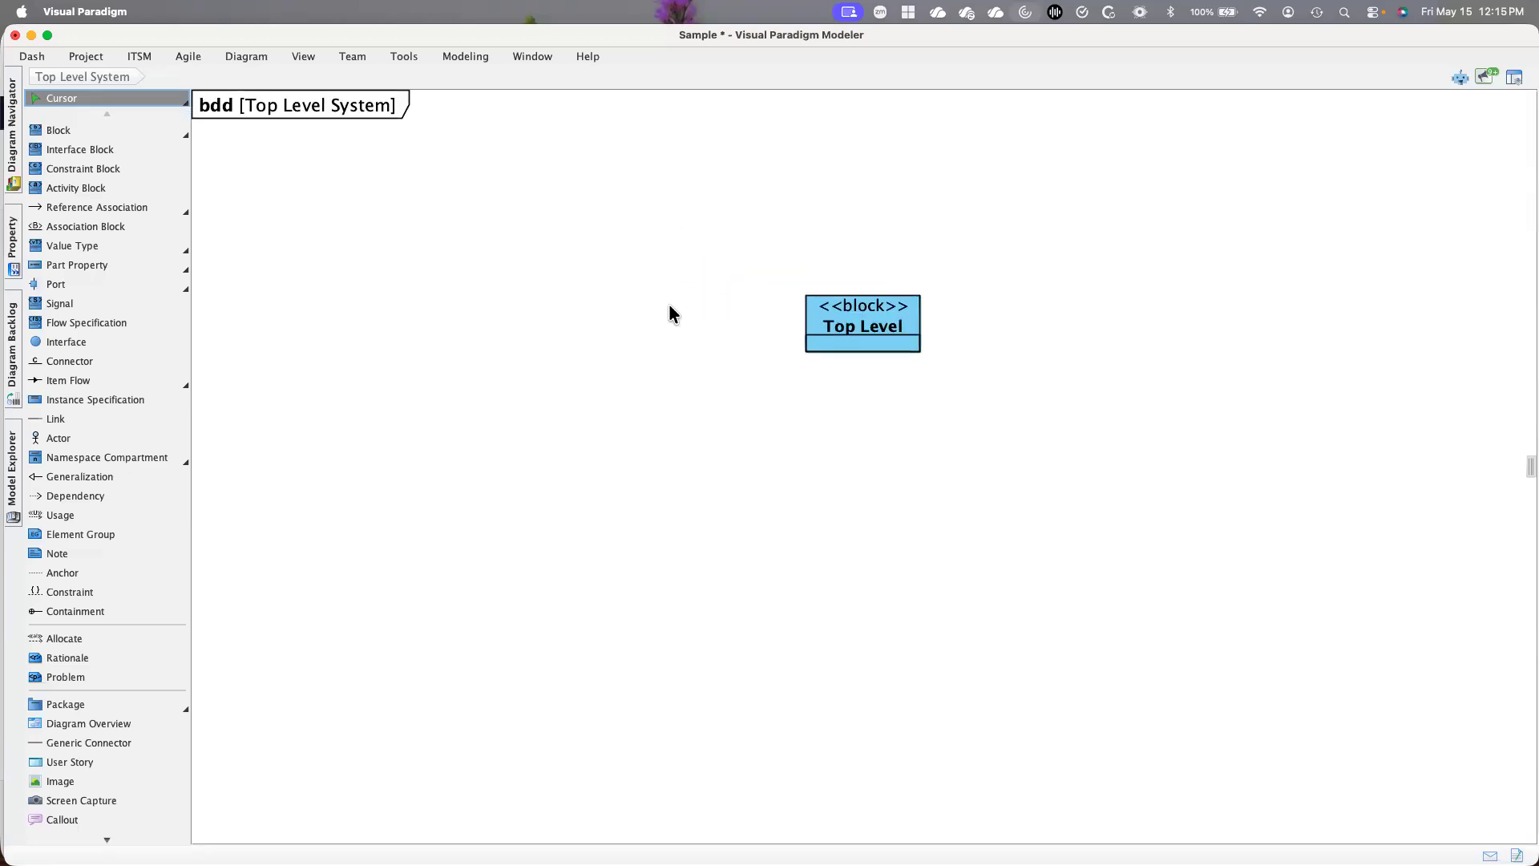
pyautogui.moveTo(913, 311); pyautogui.dragTo(496, 193)
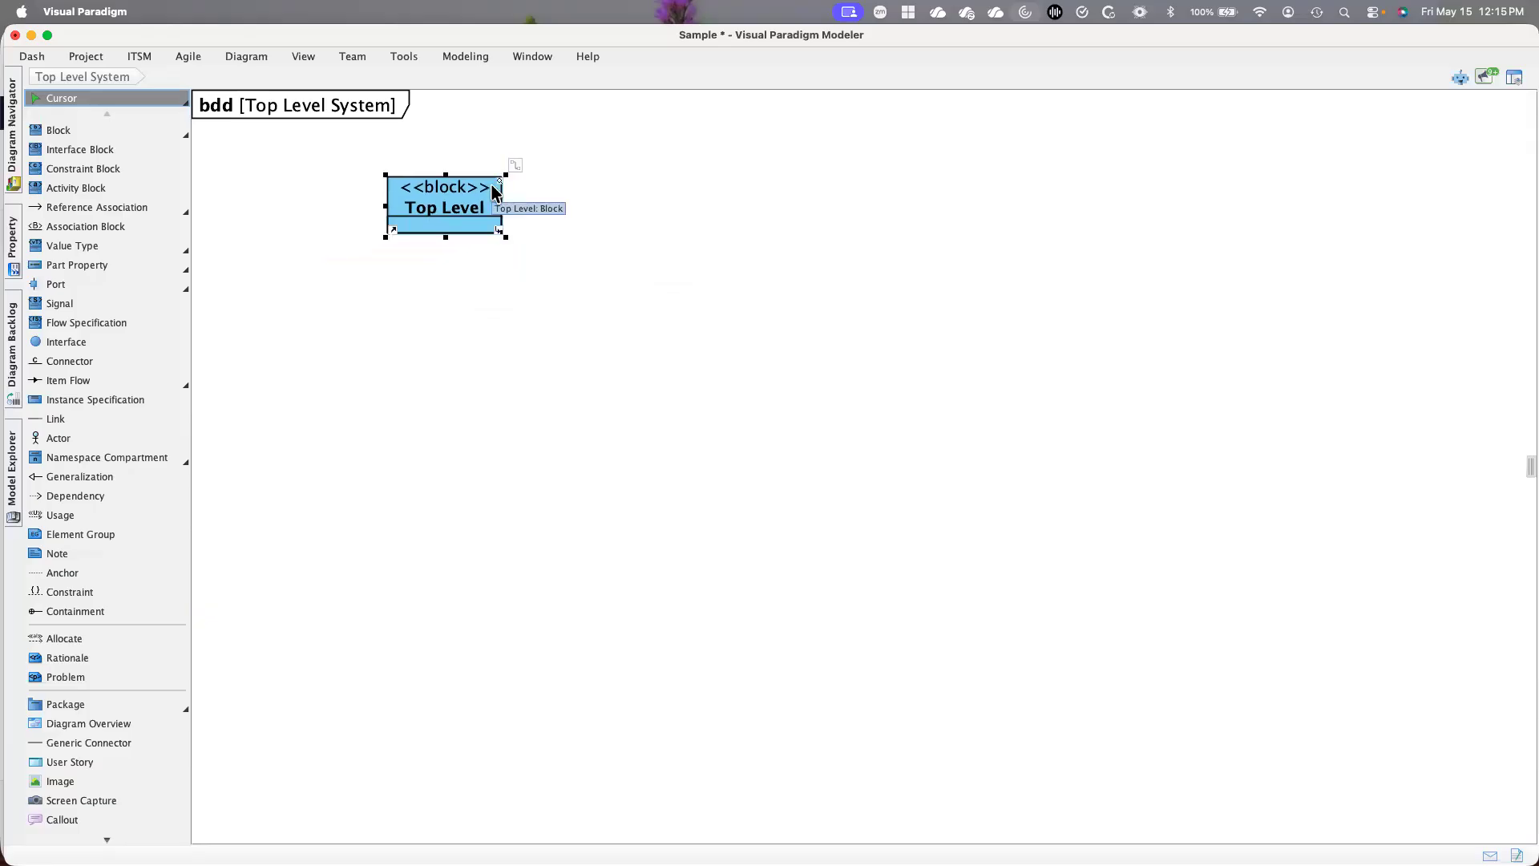
# Start a part association from the Top Level block to a destination block
pyautogui.scroll(1, 492, 189)
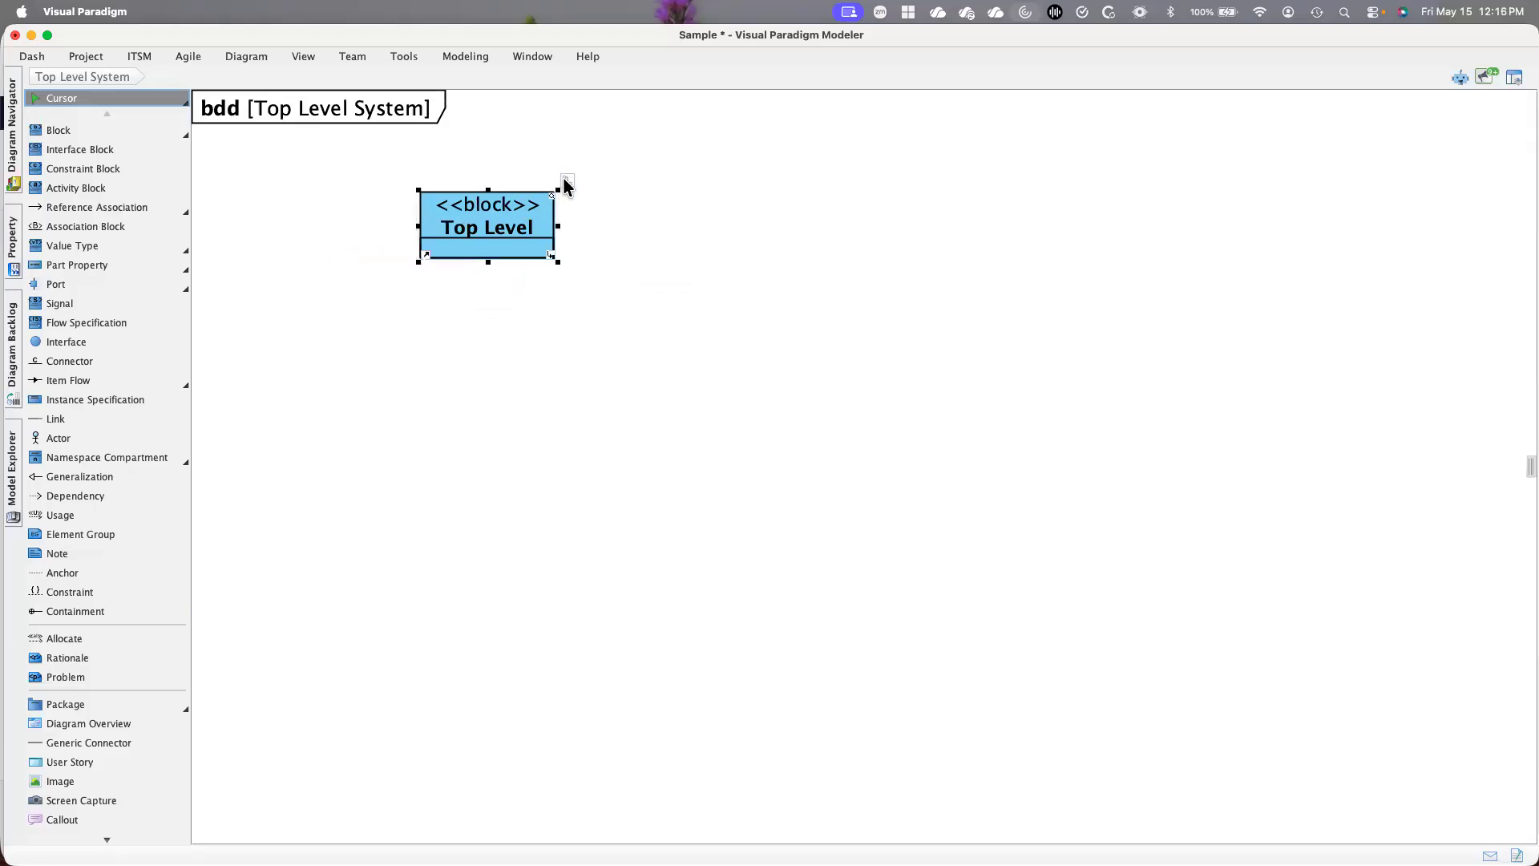
pyautogui.click(566, 182)
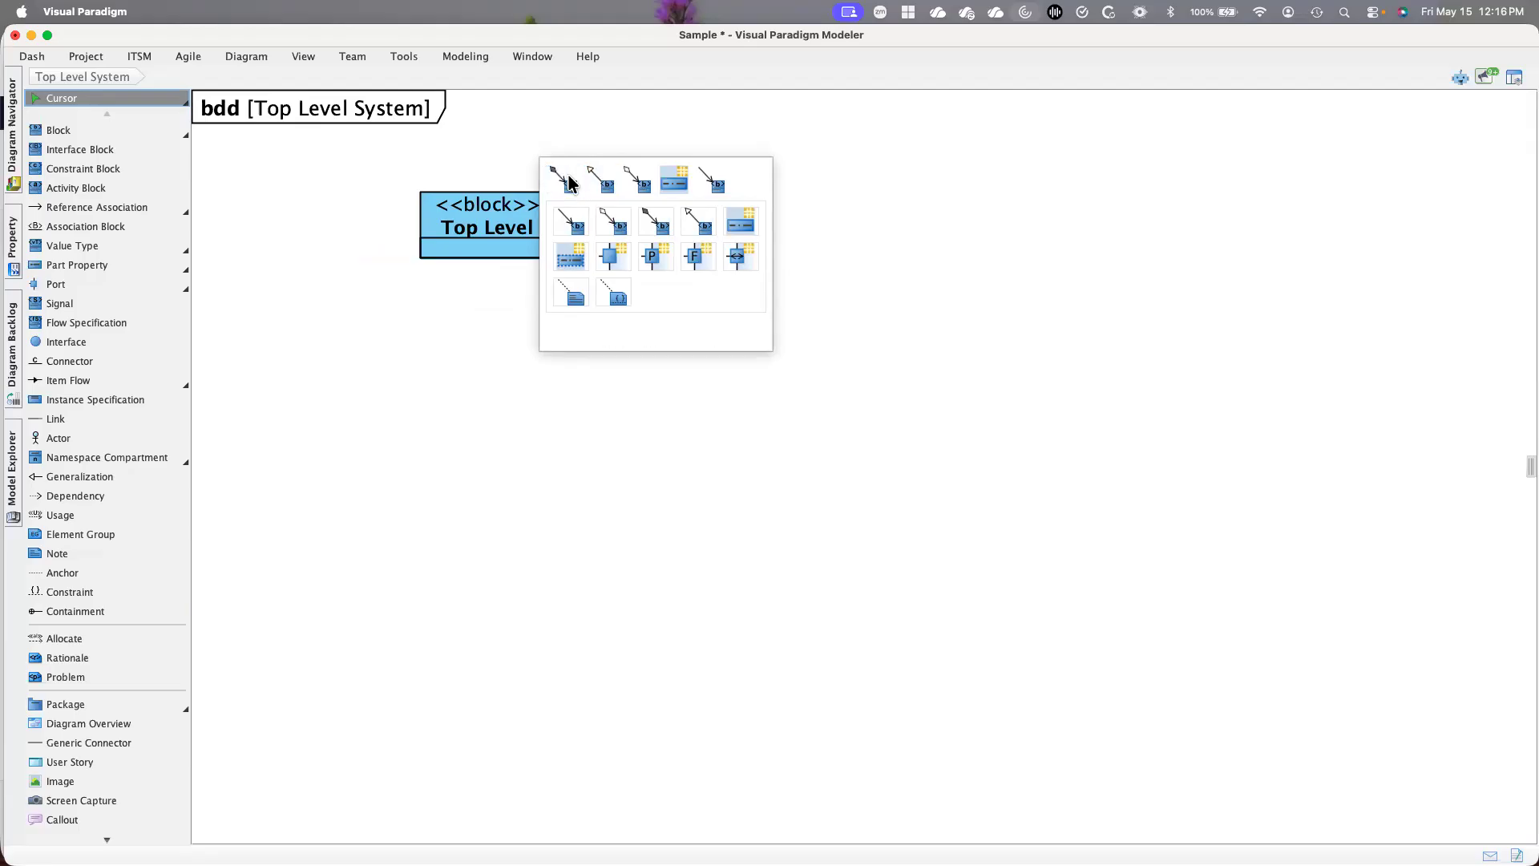
pyautogui.click(571, 183)
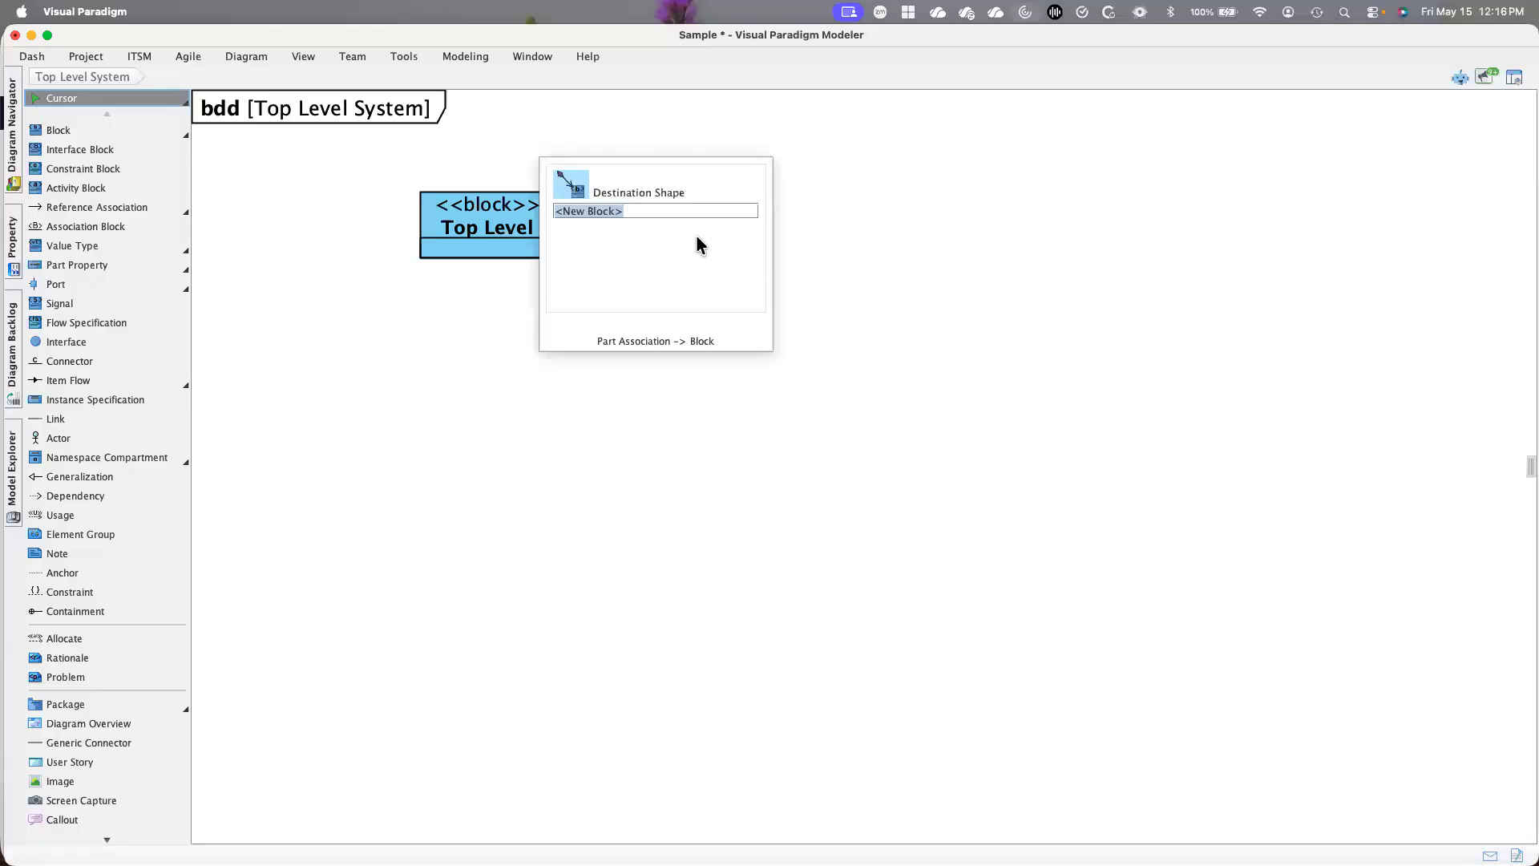
pyautogui.write('Su')
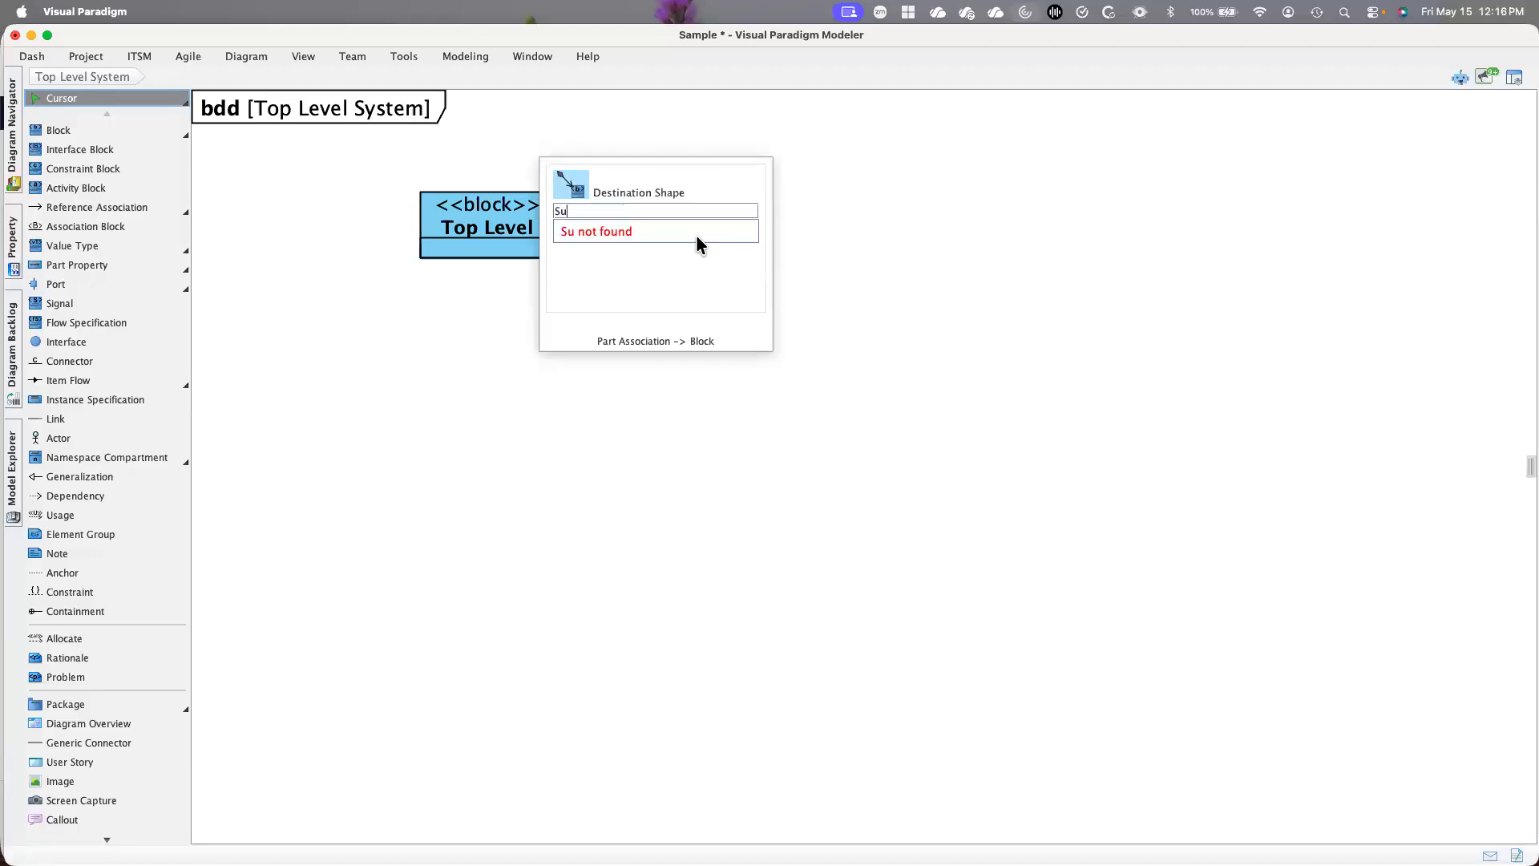
pyautogui.write('bsystem 1')
pyautogui.press('BackSpace')
pyautogui.press('BackSpace')
pyautogui.press('BackSpace')
pyautogui.press('BackSpace')
pyautogui.press('BackSpace')
pyautogui.press('BackSpace')
pyautogui.press('BackSpace')
pyautogui.press('BackSpace')
pyautogui.press('BackSpace')
pyautogui.press('BackSpace')
pyautogui.press('BackSpace')
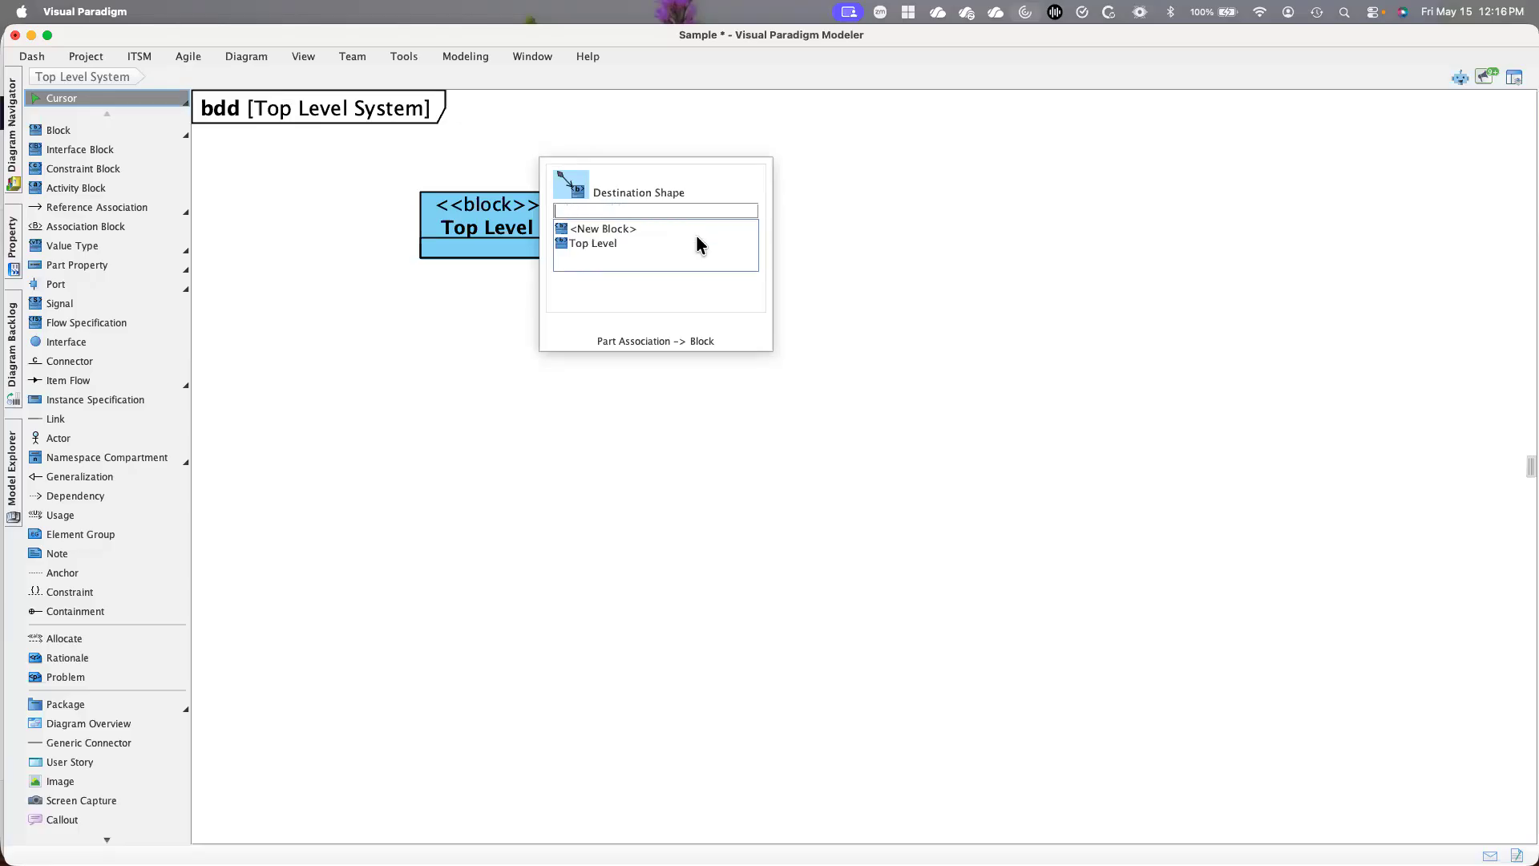
# Create a new part block named "Subsystem 1" as the destination and place it to the lower left of Top Level
pyautogui.click(628, 229)
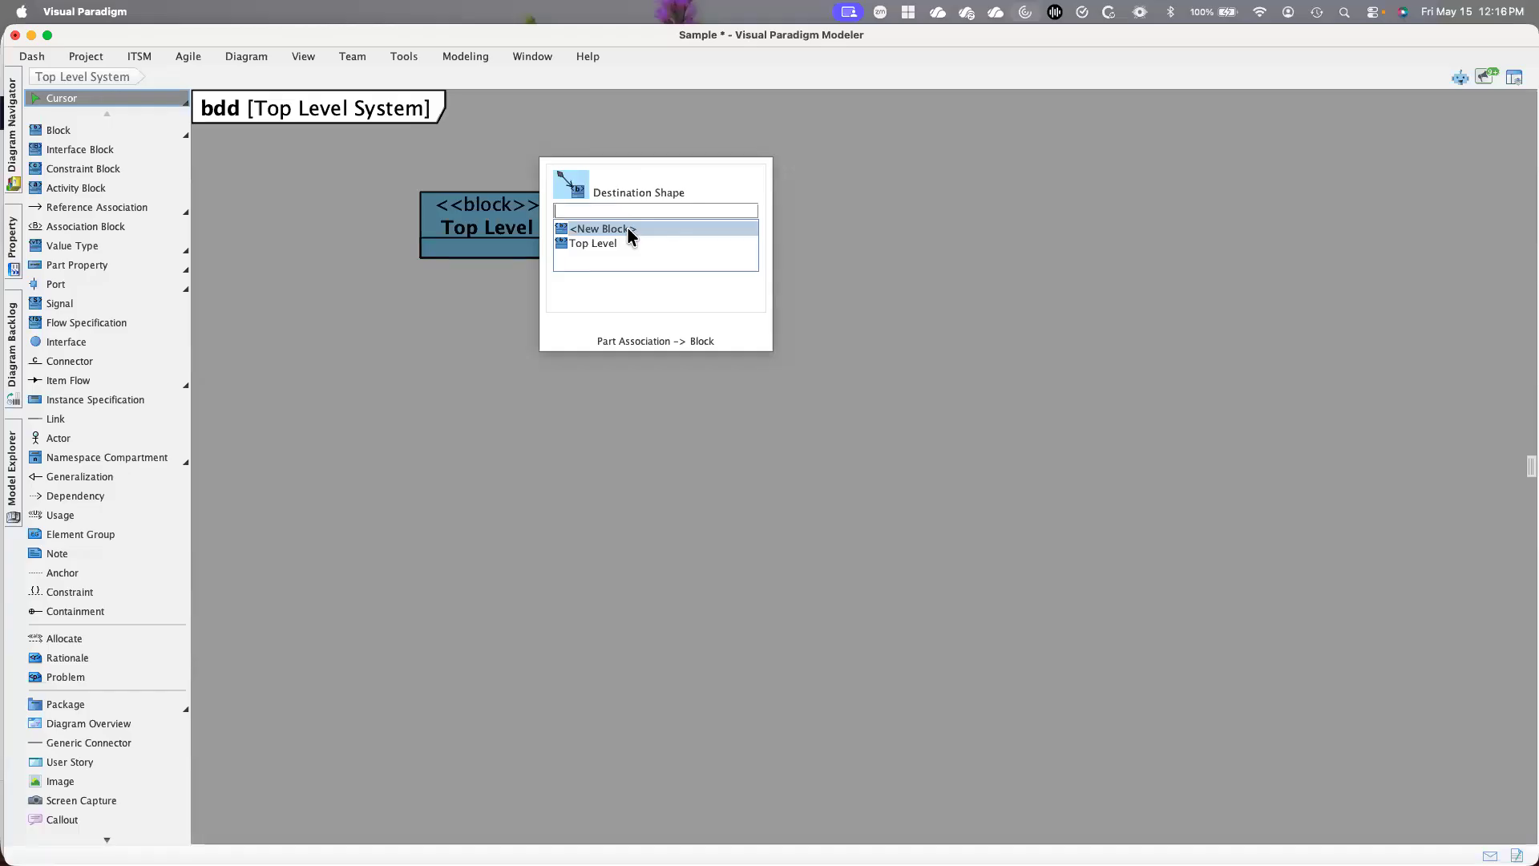
pyautogui.click(629, 232)
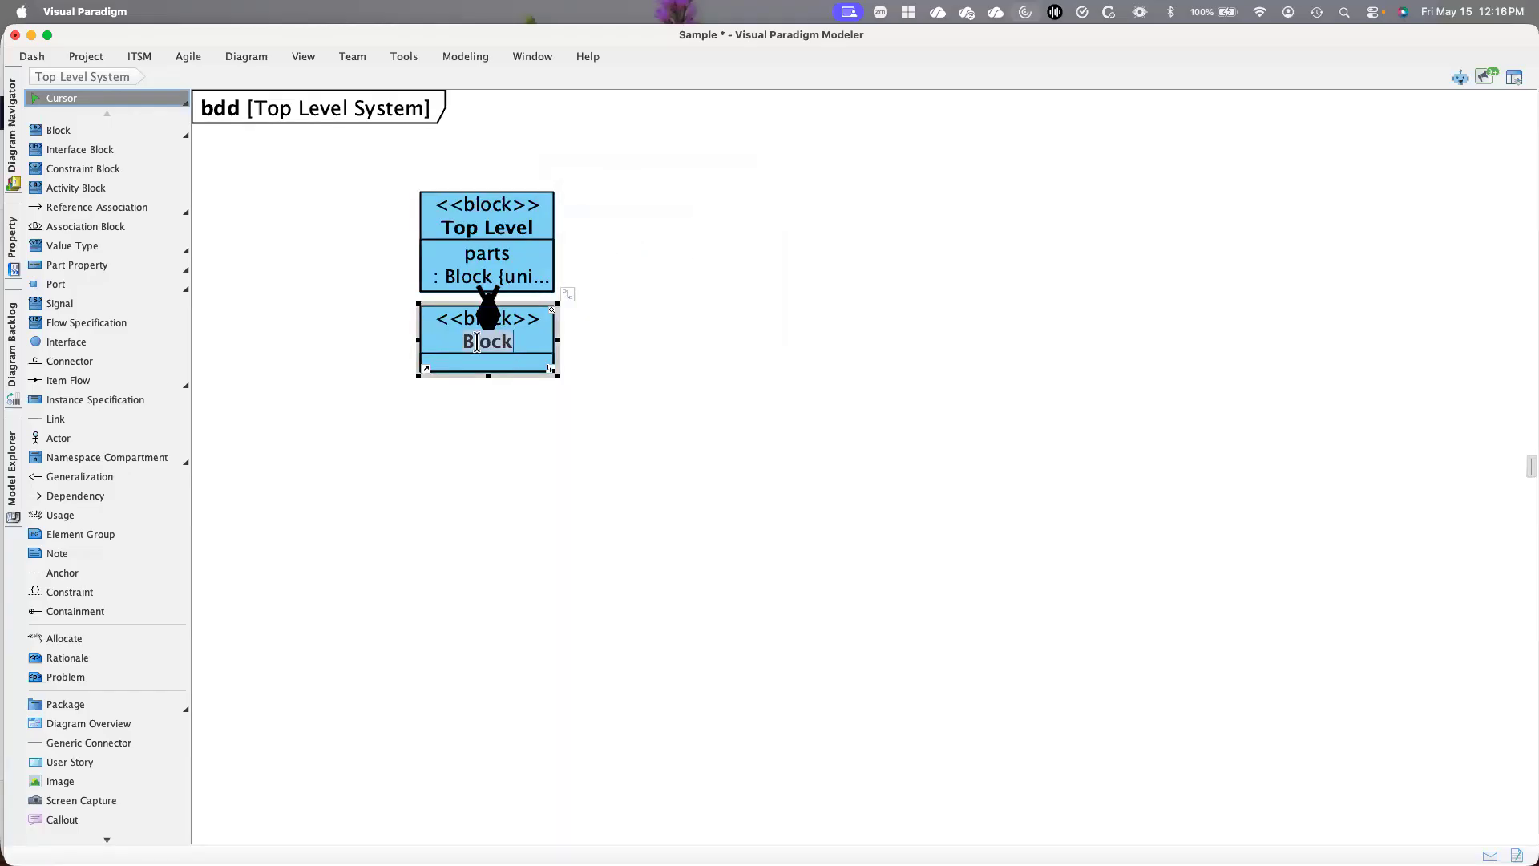
pyautogui.write('Subsystem 1')
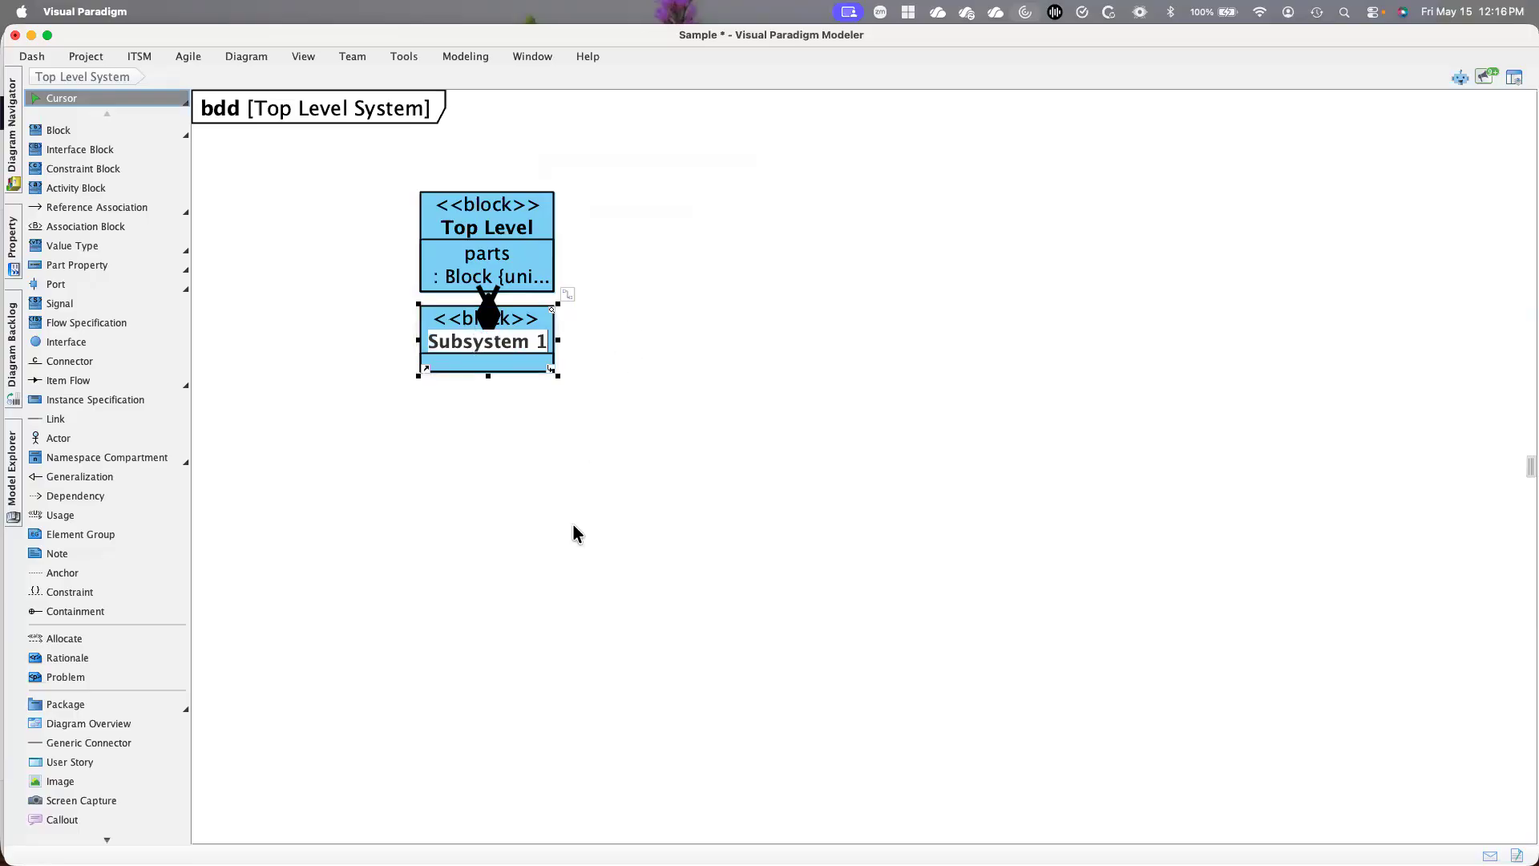
pyautogui.click(566, 485)
pyautogui.moveTo(515, 328); pyautogui.dragTo(237, 463)
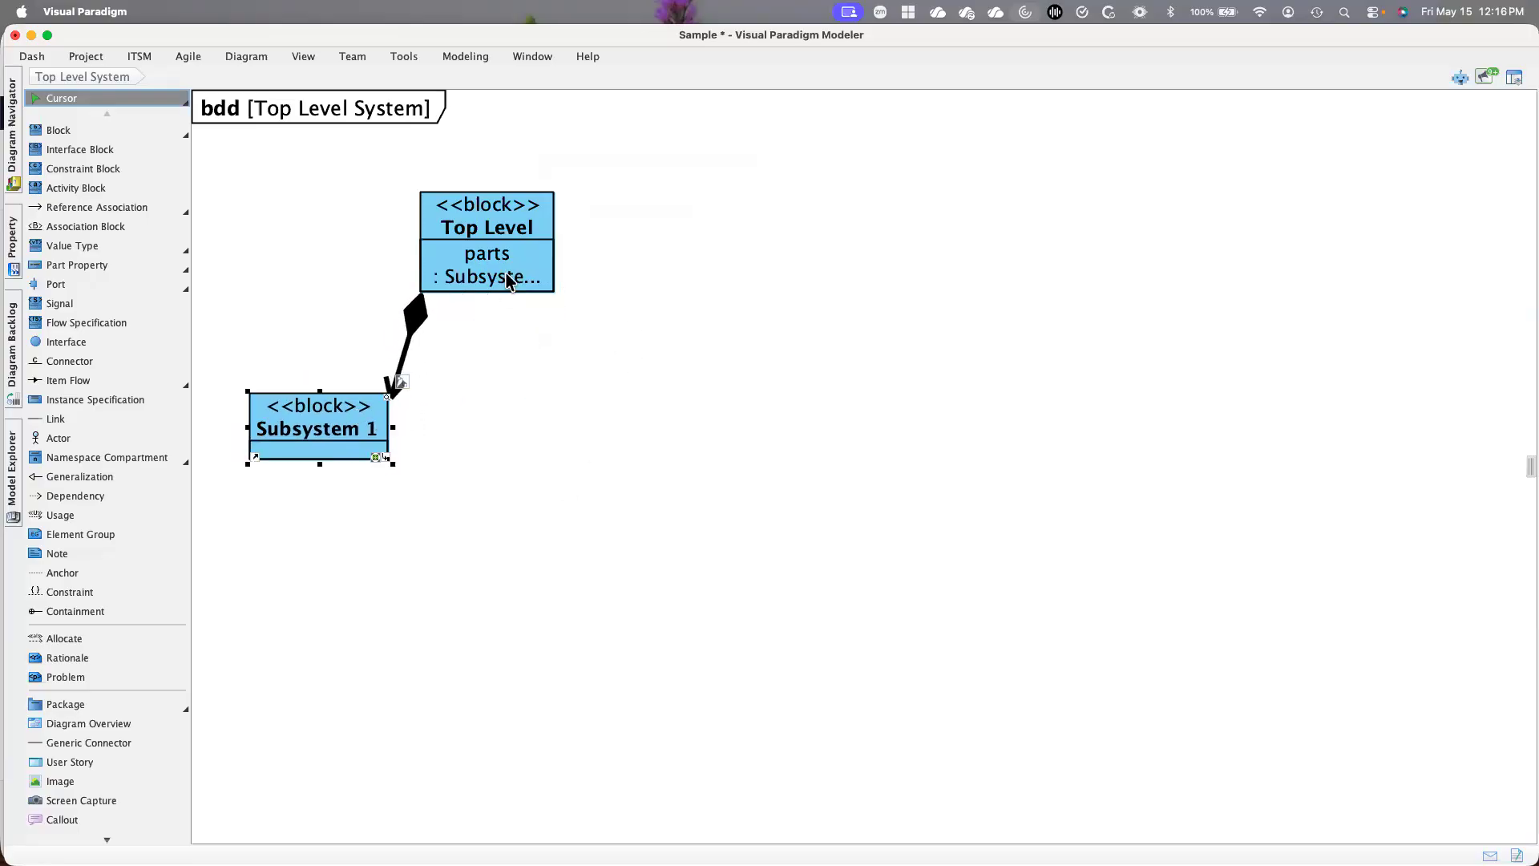
# Add a second part block named "Subsystem 2" to Top Level and widen it so its name fits on one line
pyautogui.click(523, 210)
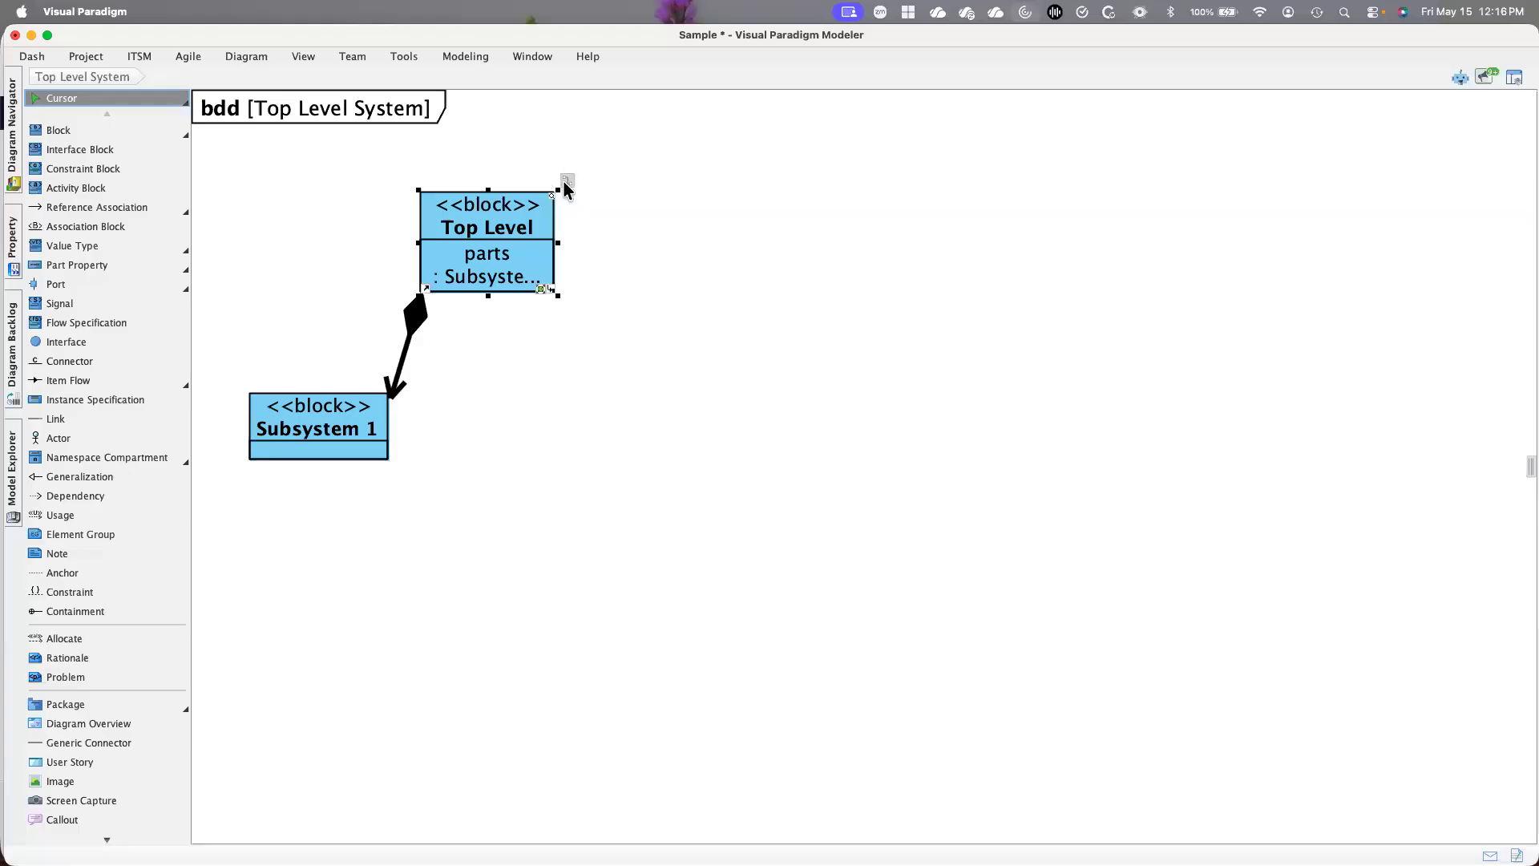
pyautogui.click(567, 183)
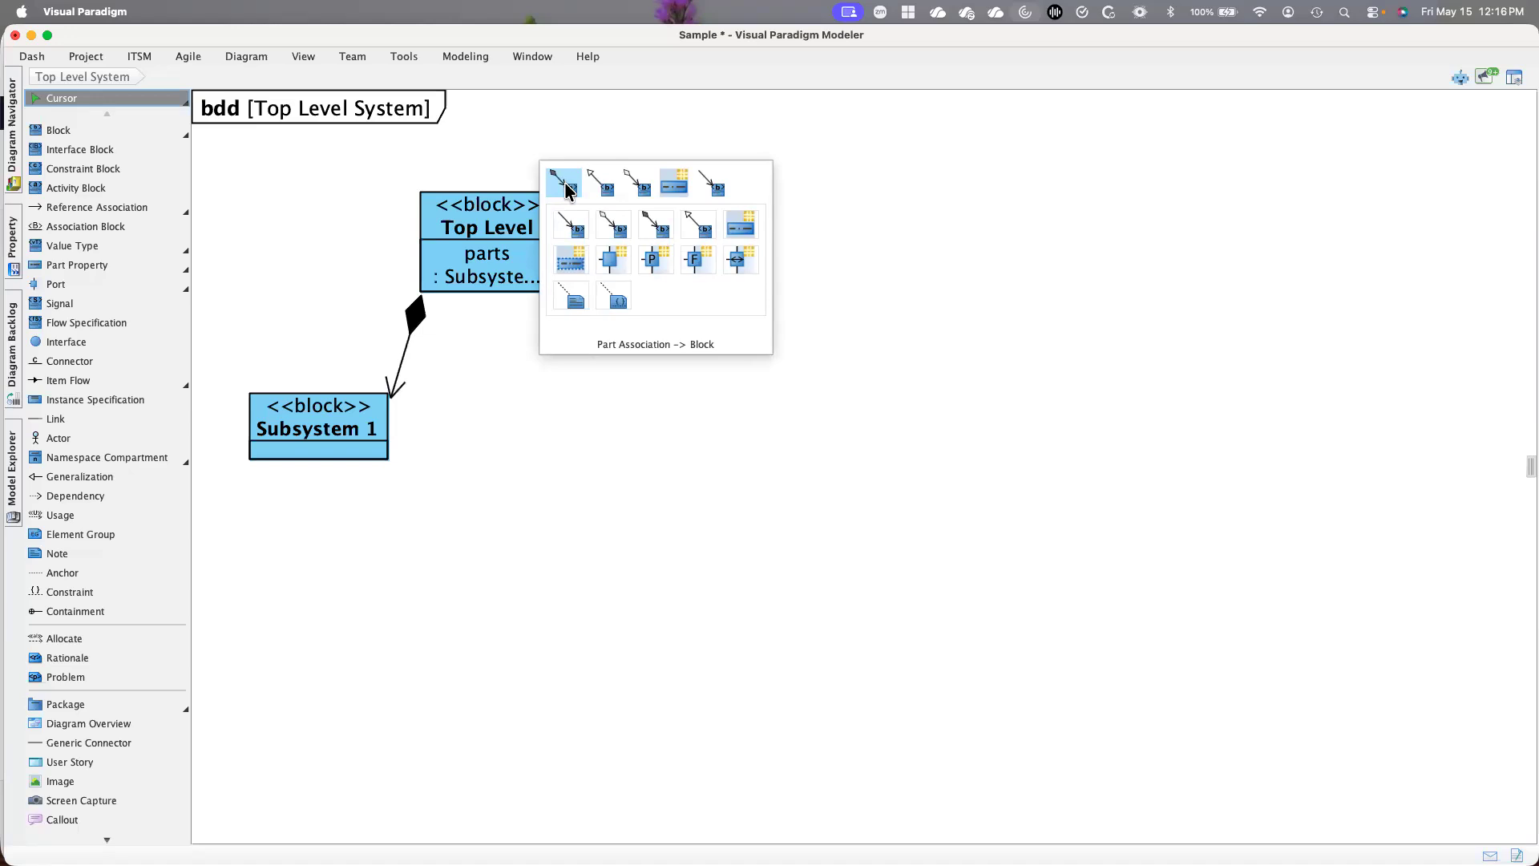
pyautogui.click(567, 186)
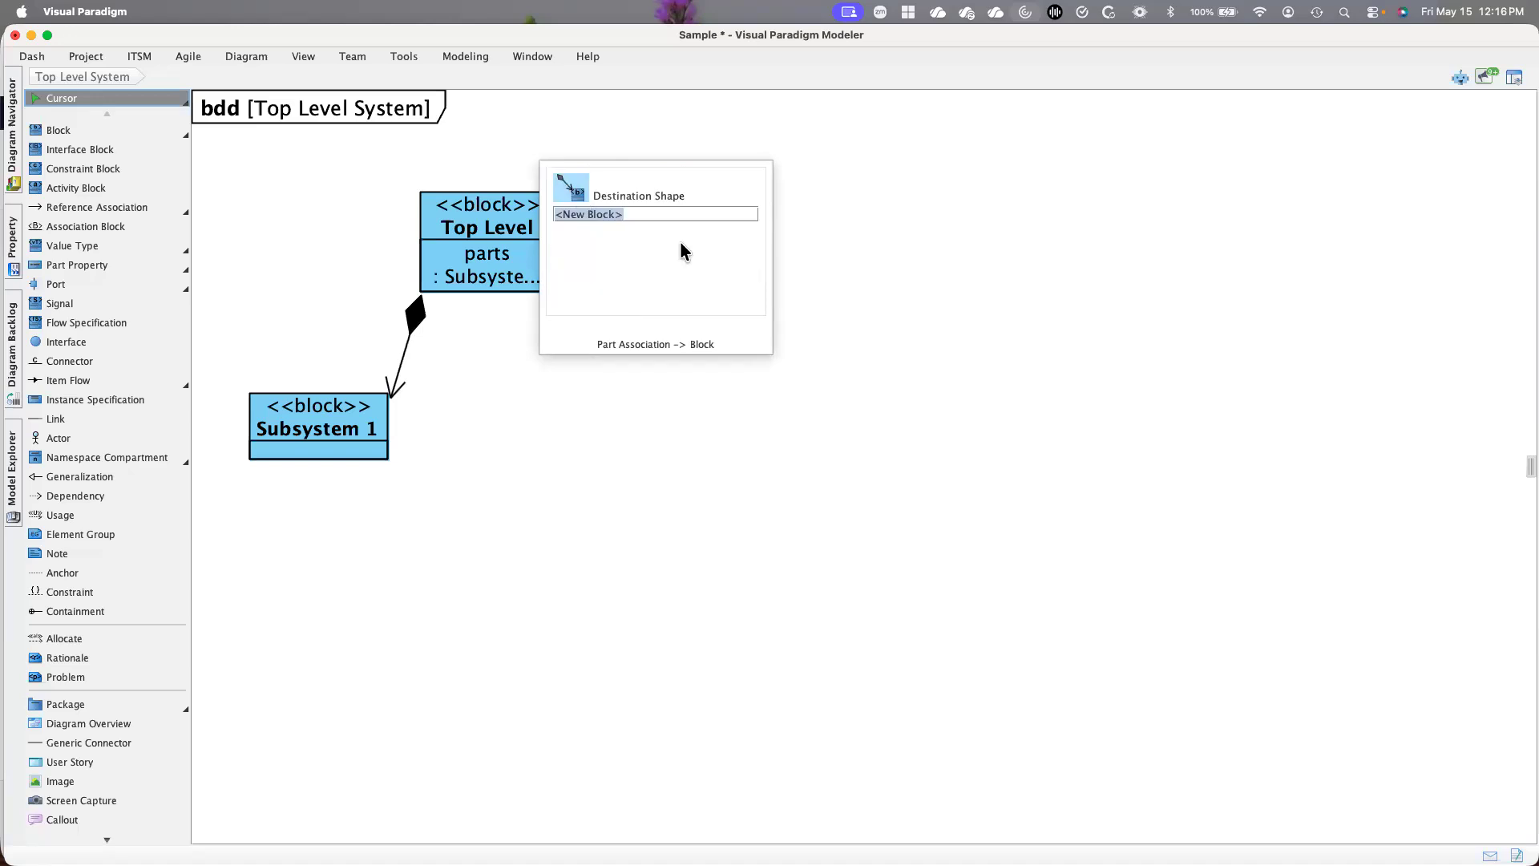
pyautogui.press('Return')
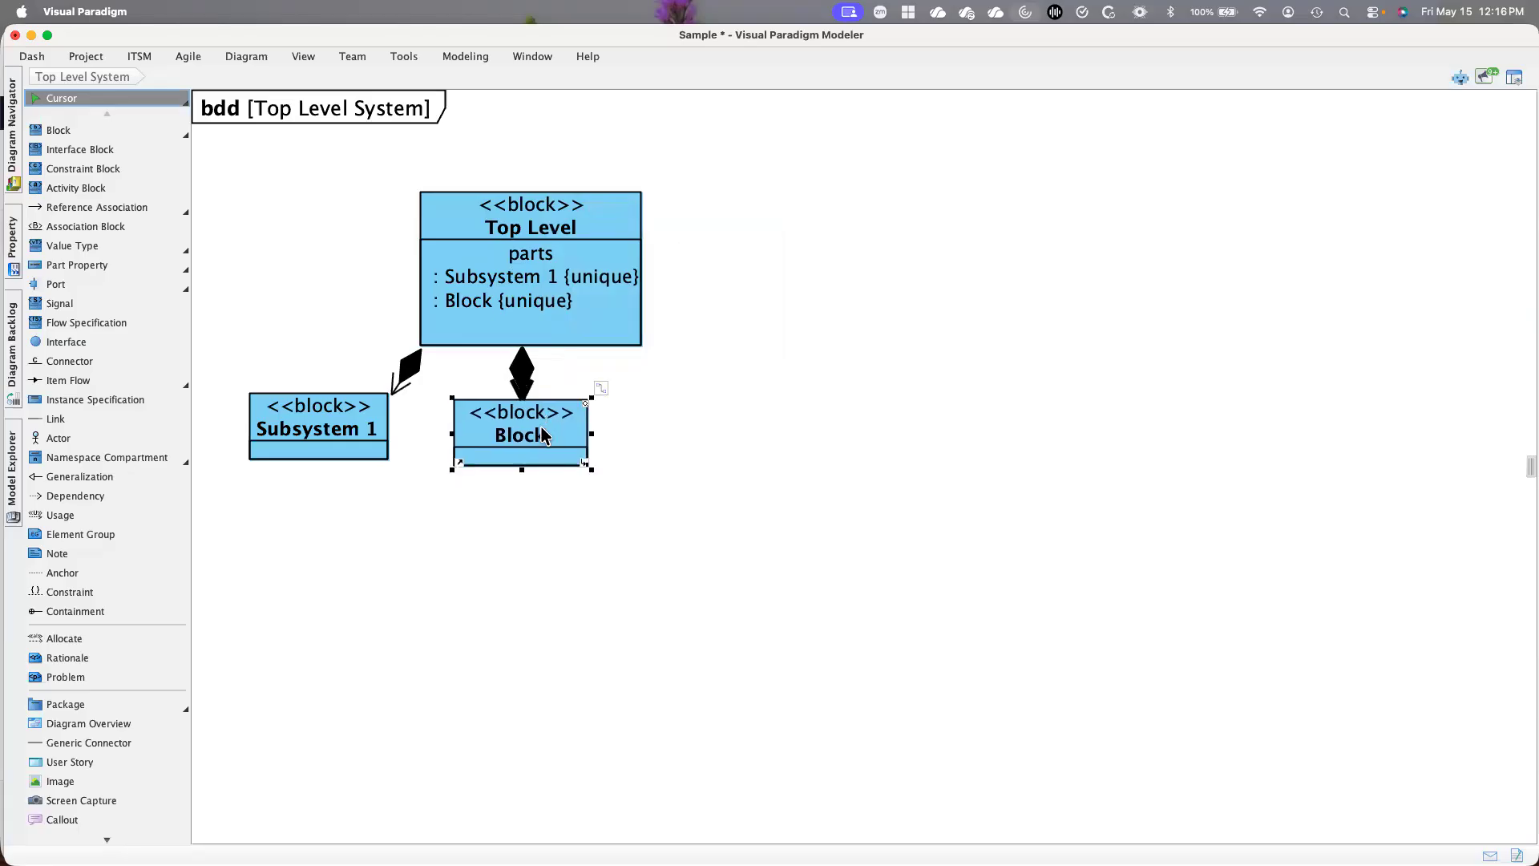
pyautogui.doubleClick(539, 431)
pyautogui.write('Subsystem 2')
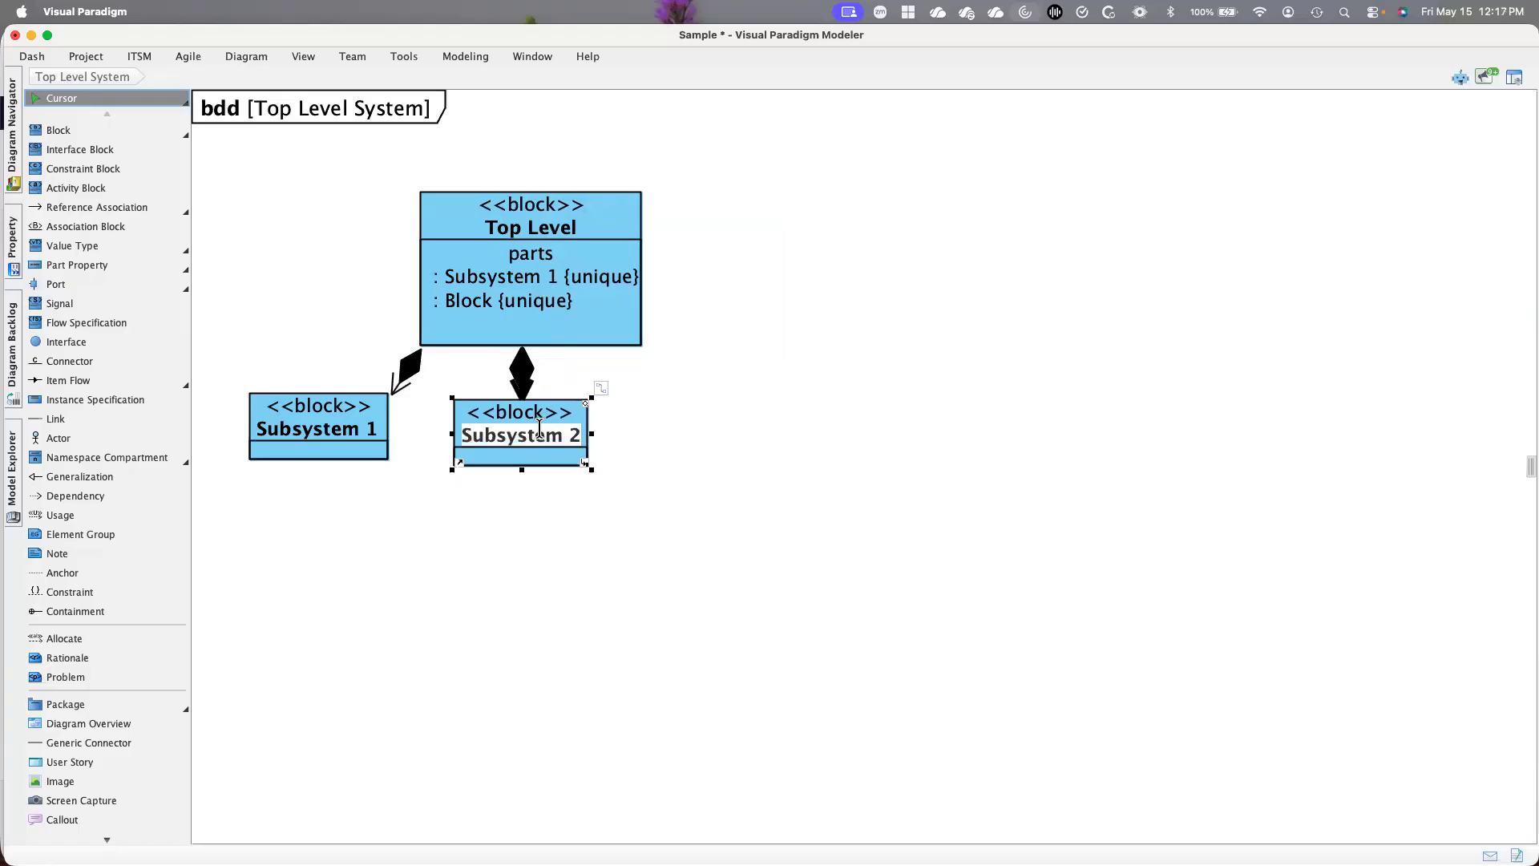
pyautogui.press('Return')
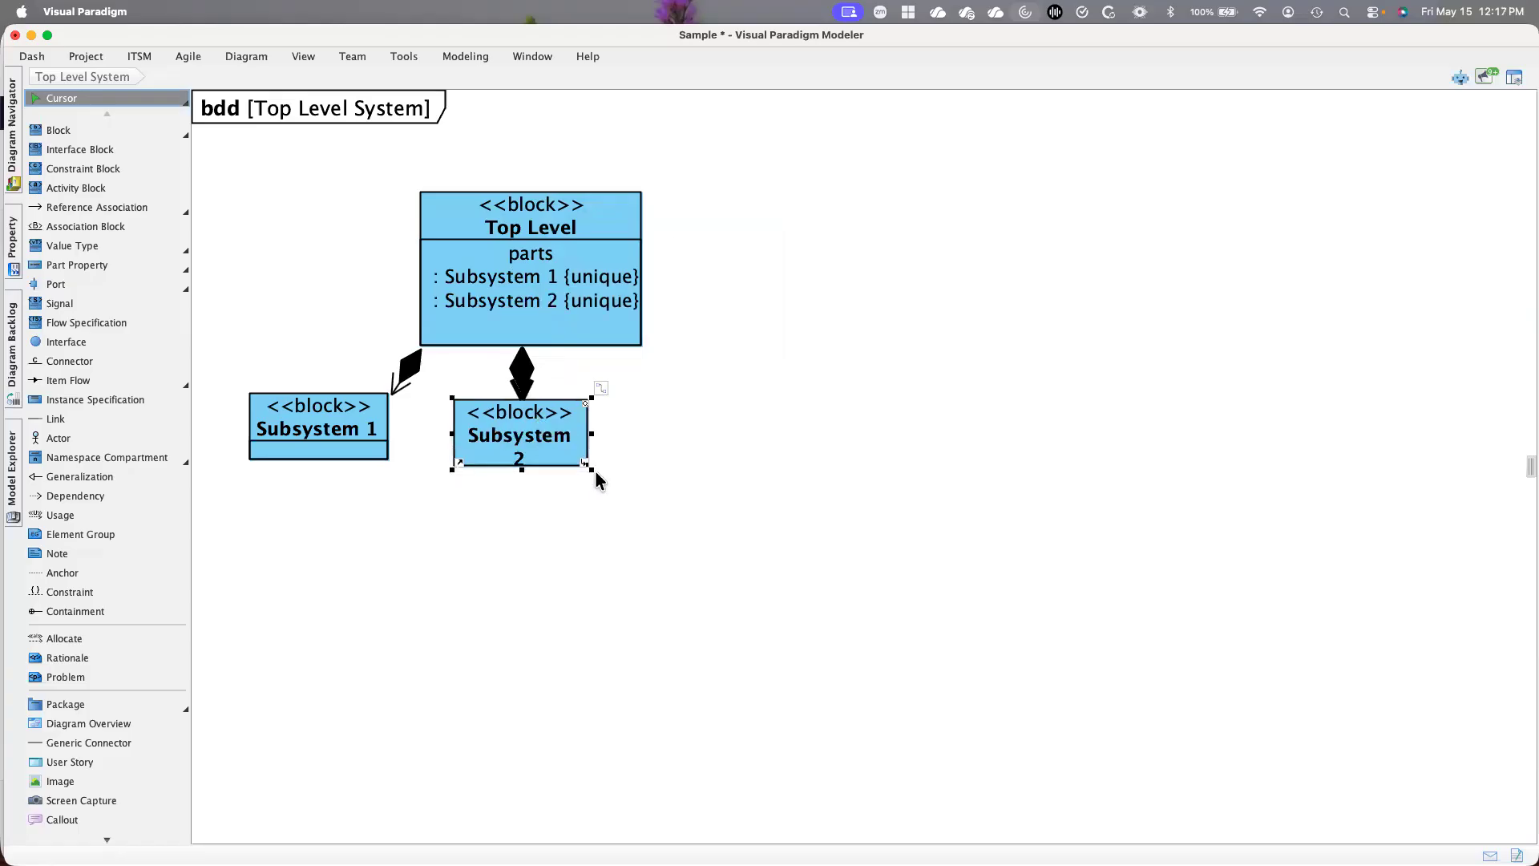
pyautogui.moveTo(592, 470); pyautogui.dragTo(610, 469)
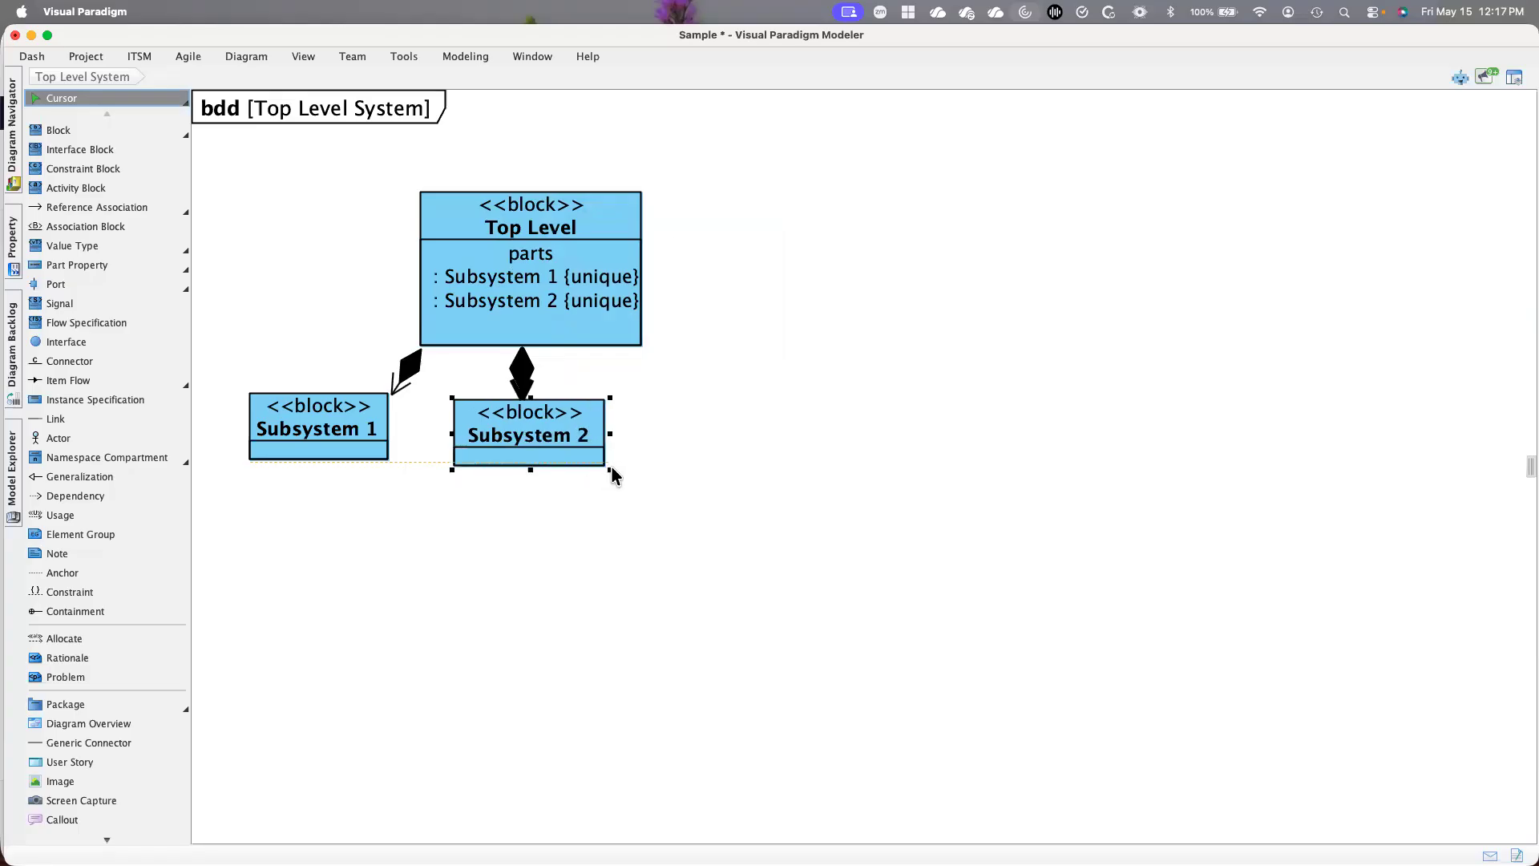
# Add a third part block named "Subsystem 3" to Top Level and place it to the right of Subsystem 2
pyautogui.click(594, 213)
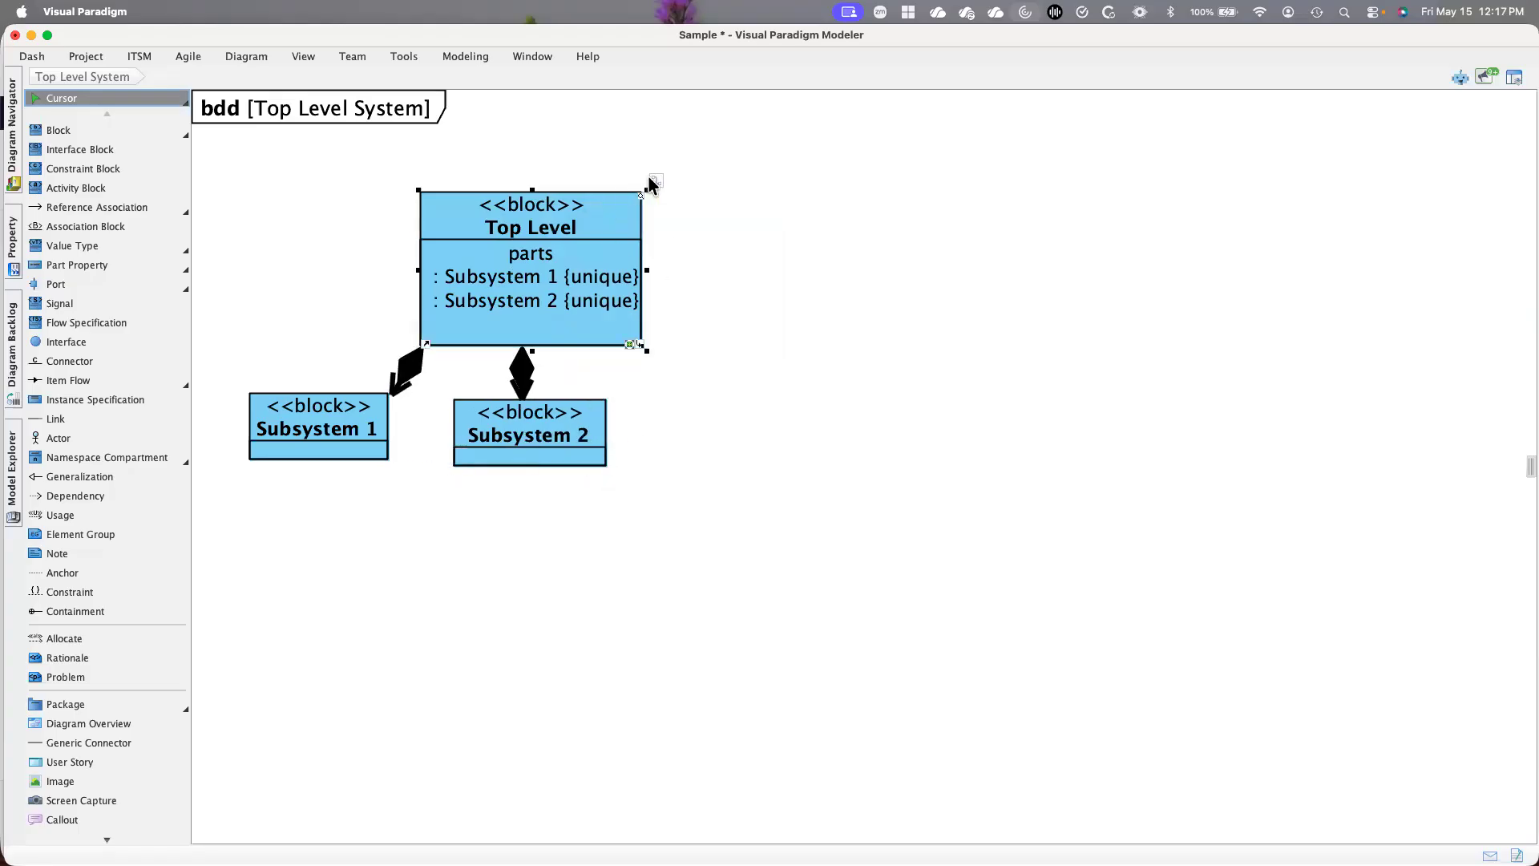
pyautogui.click(654, 182)
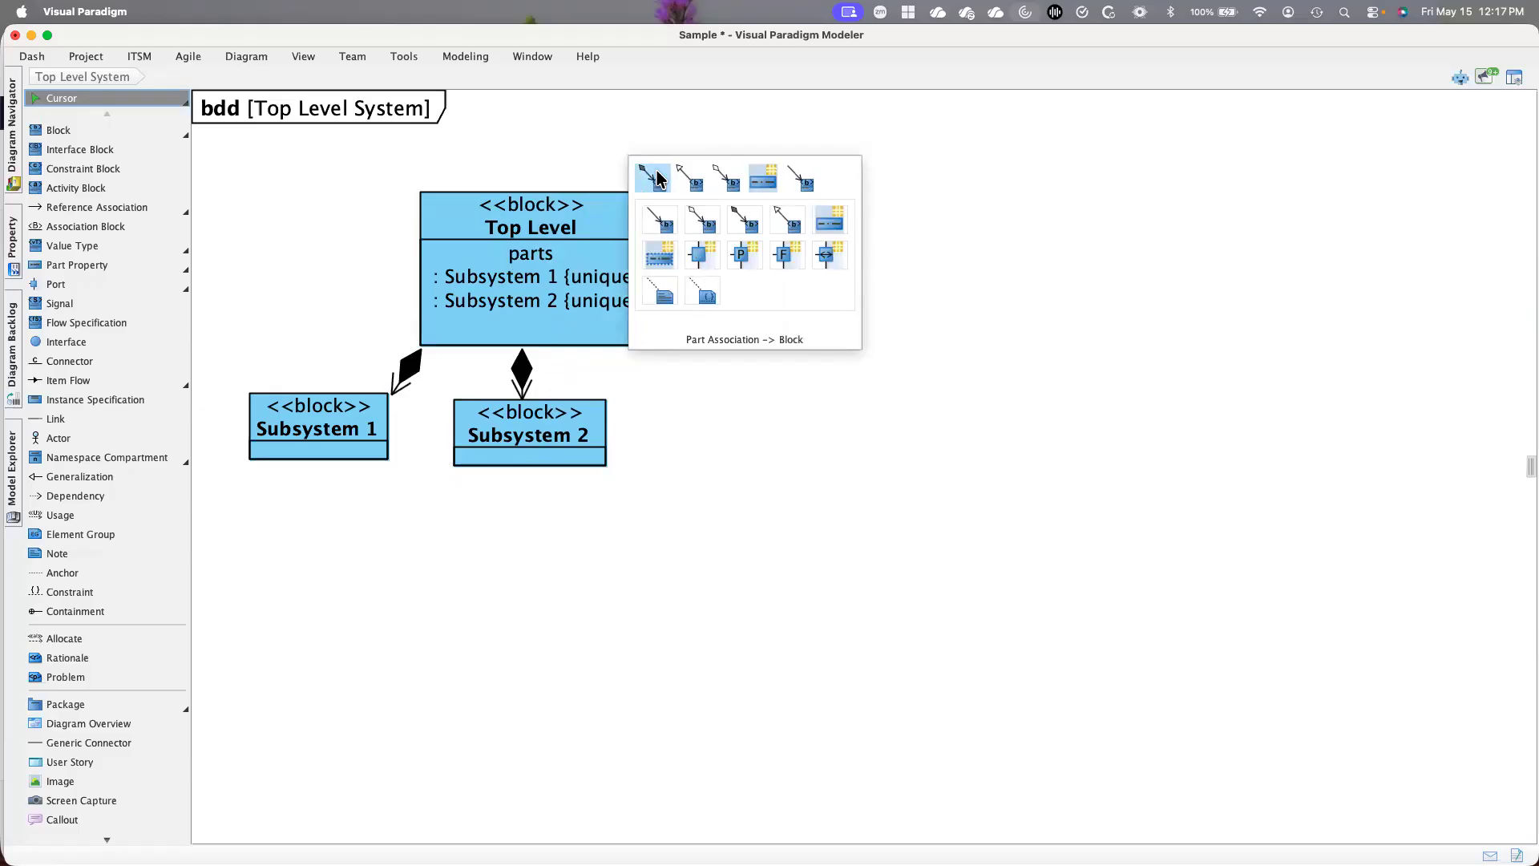
pyautogui.click(657, 178)
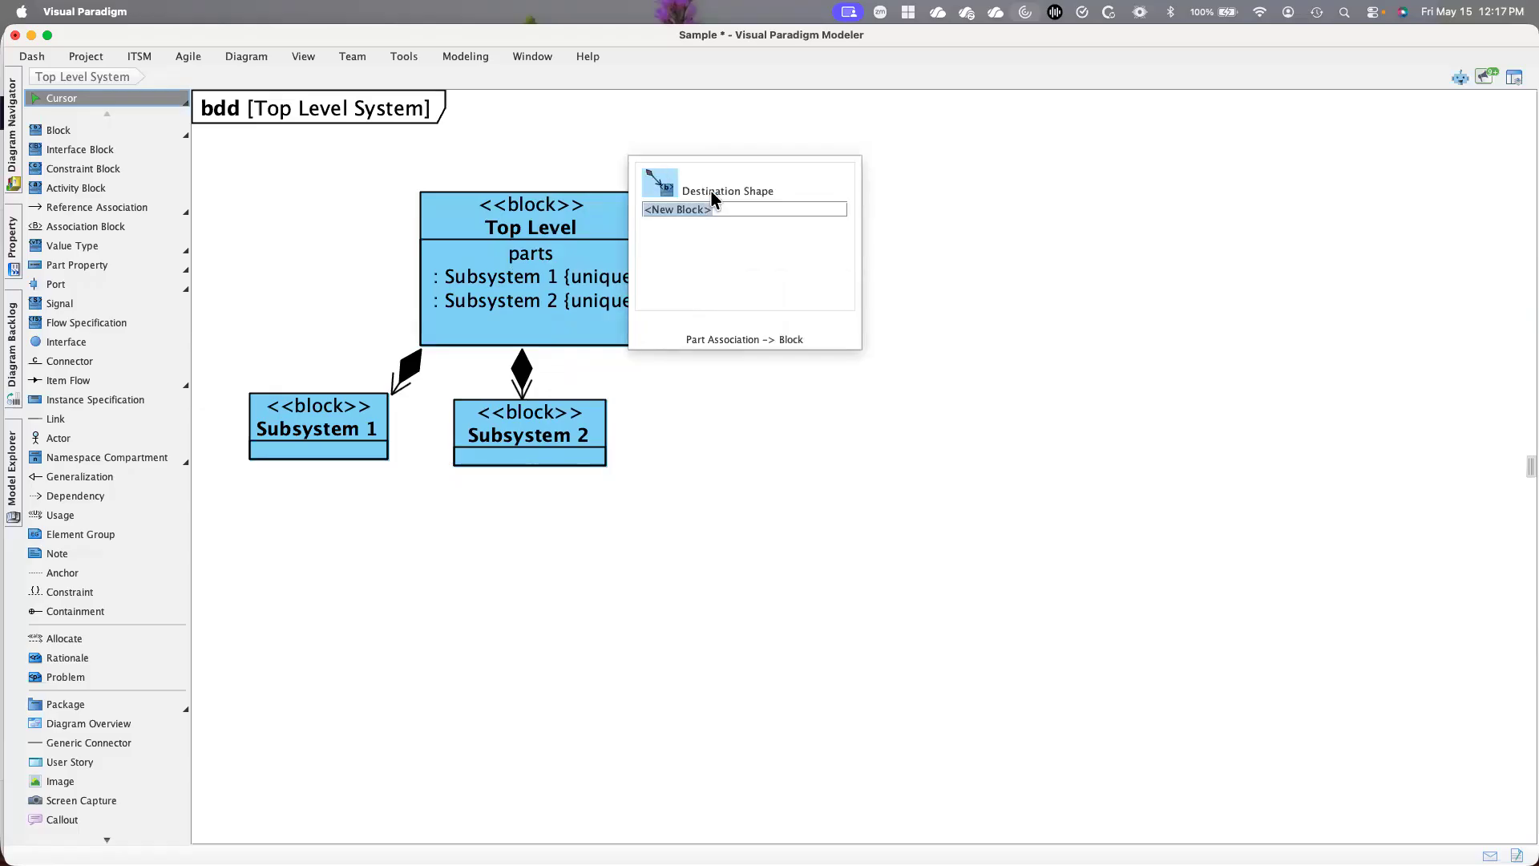
pyautogui.press('Return')
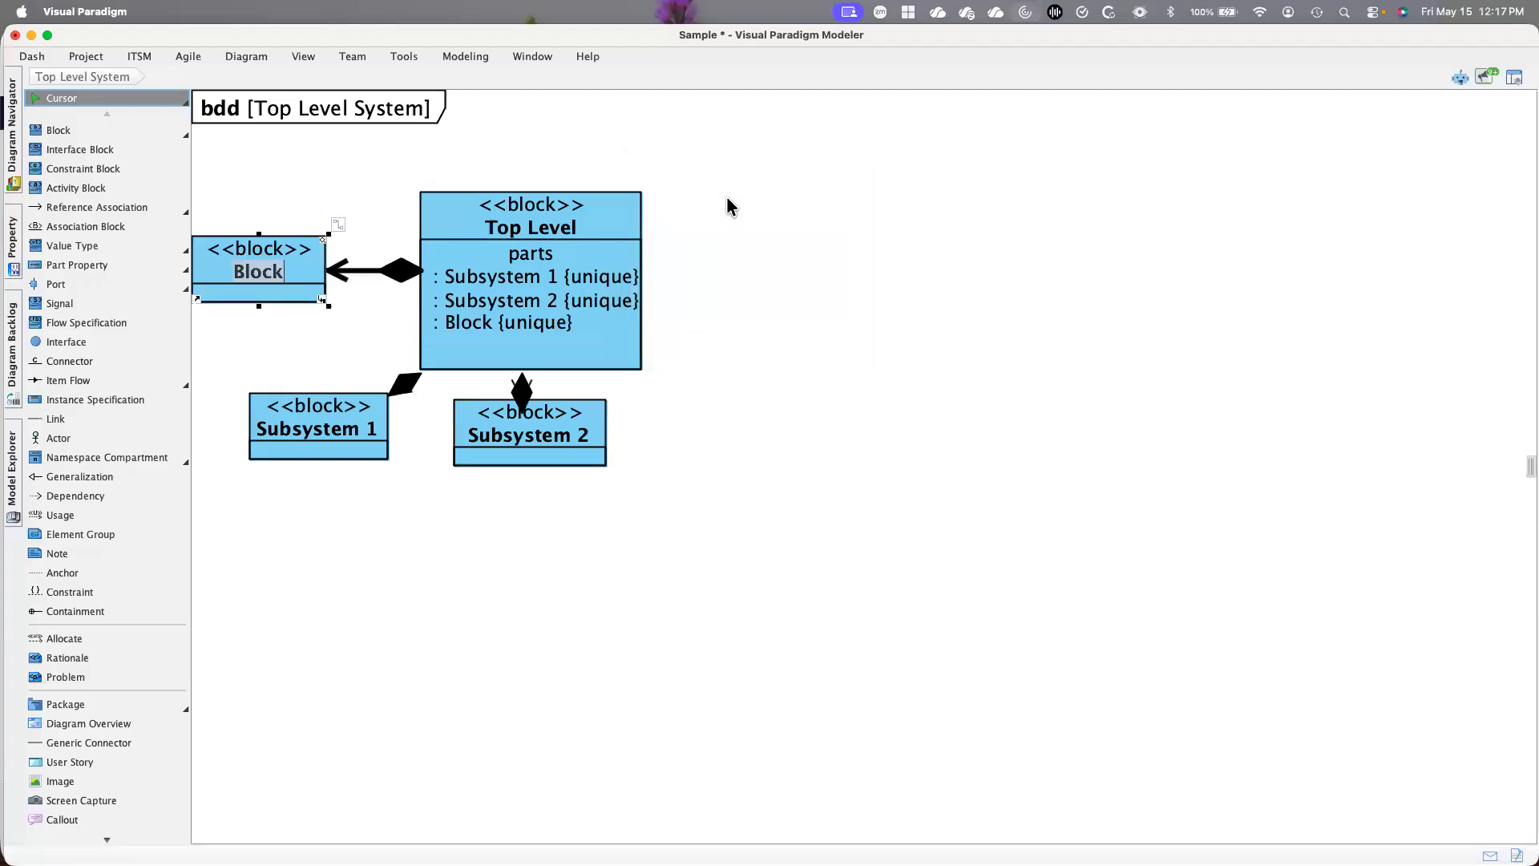
pyautogui.moveTo(214, 253); pyautogui.dragTo(723, 420)
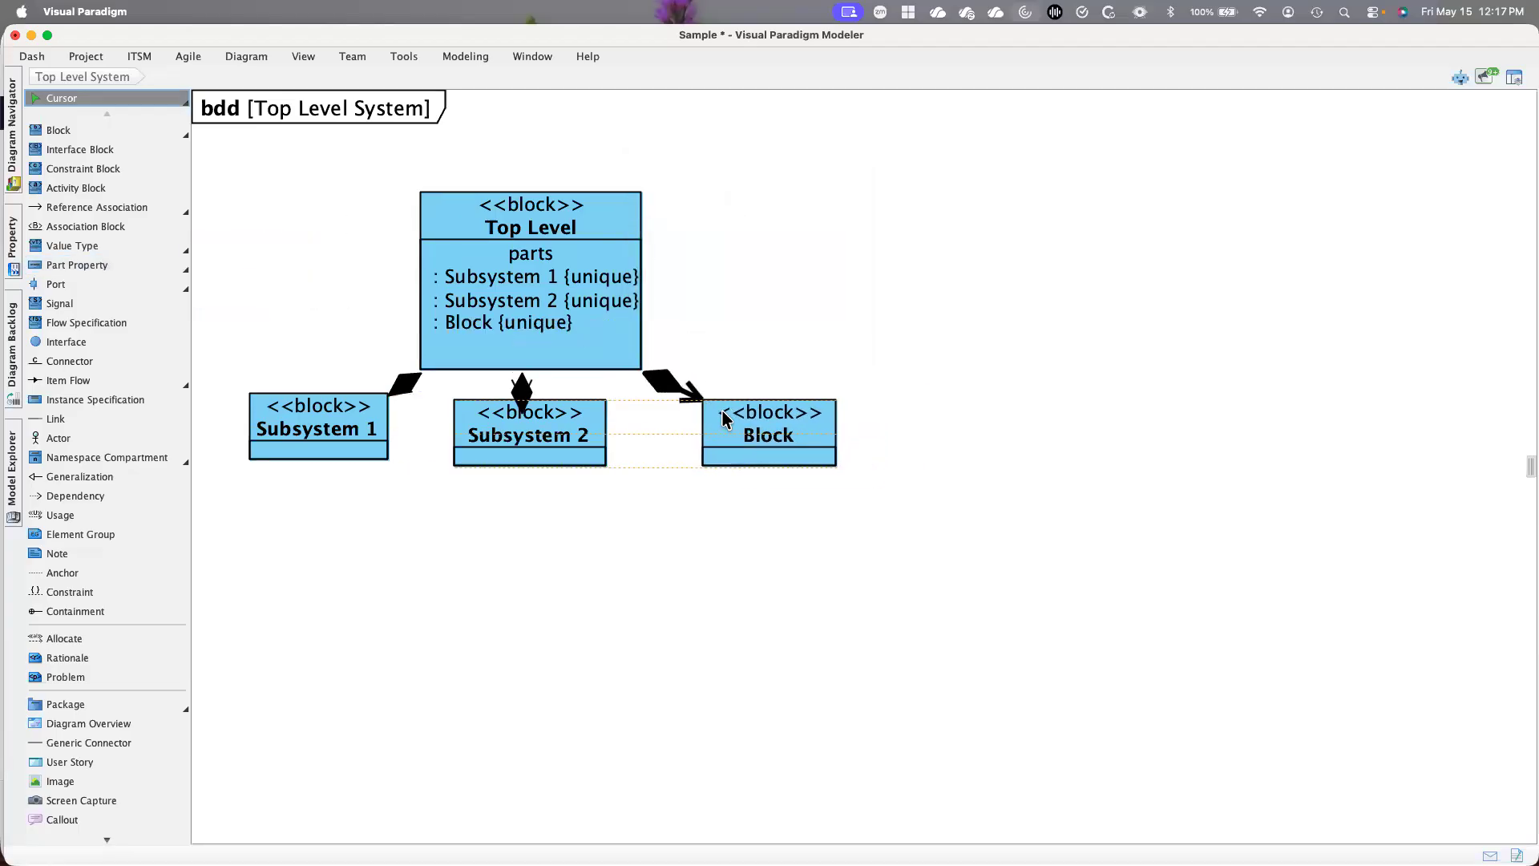
pyautogui.click(760, 441)
pyautogui.write('Subsystem 3')
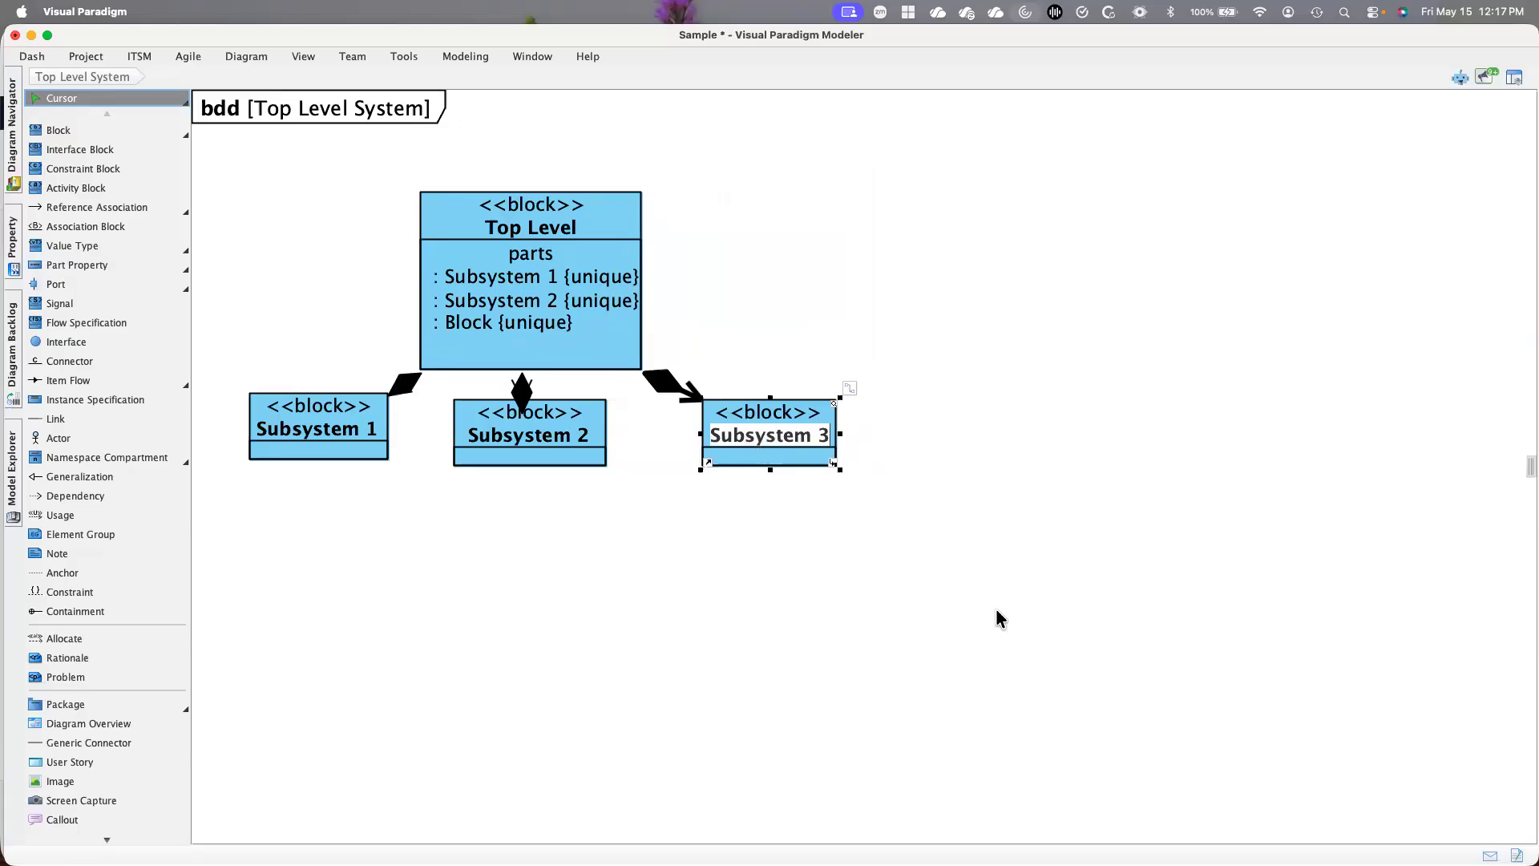
pyautogui.click(996, 619)
# Reposition the Subsystem 1, Subsystem 2 and Subsystem 3 blocks into a roughly level row further below the Top Level block
pyautogui.moveTo(342, 450); pyautogui.dragTo(318, 513)
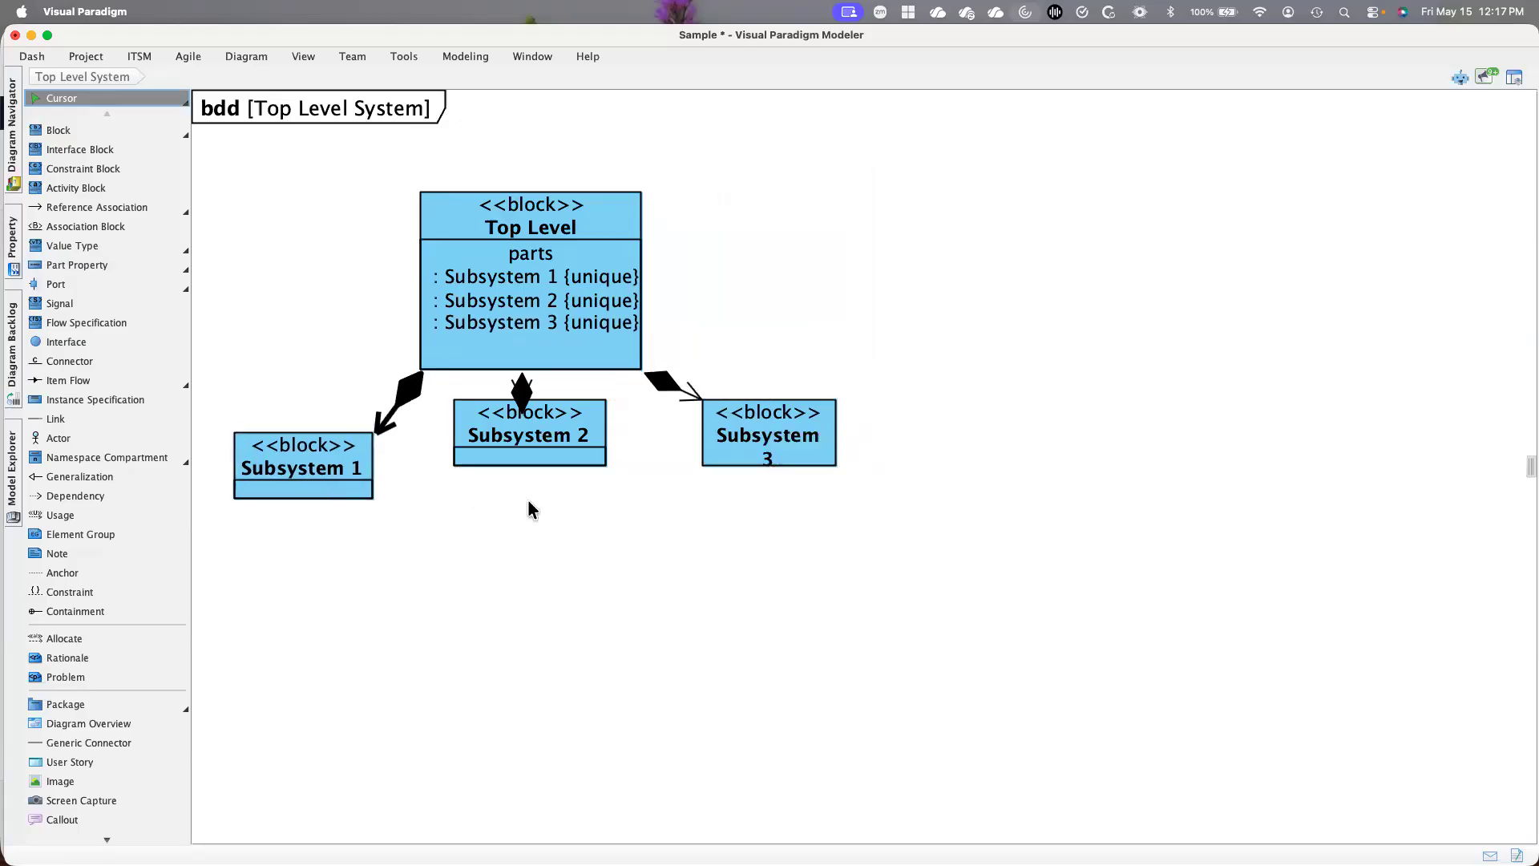
pyautogui.moveTo(523, 460); pyautogui.dragTo(516, 494)
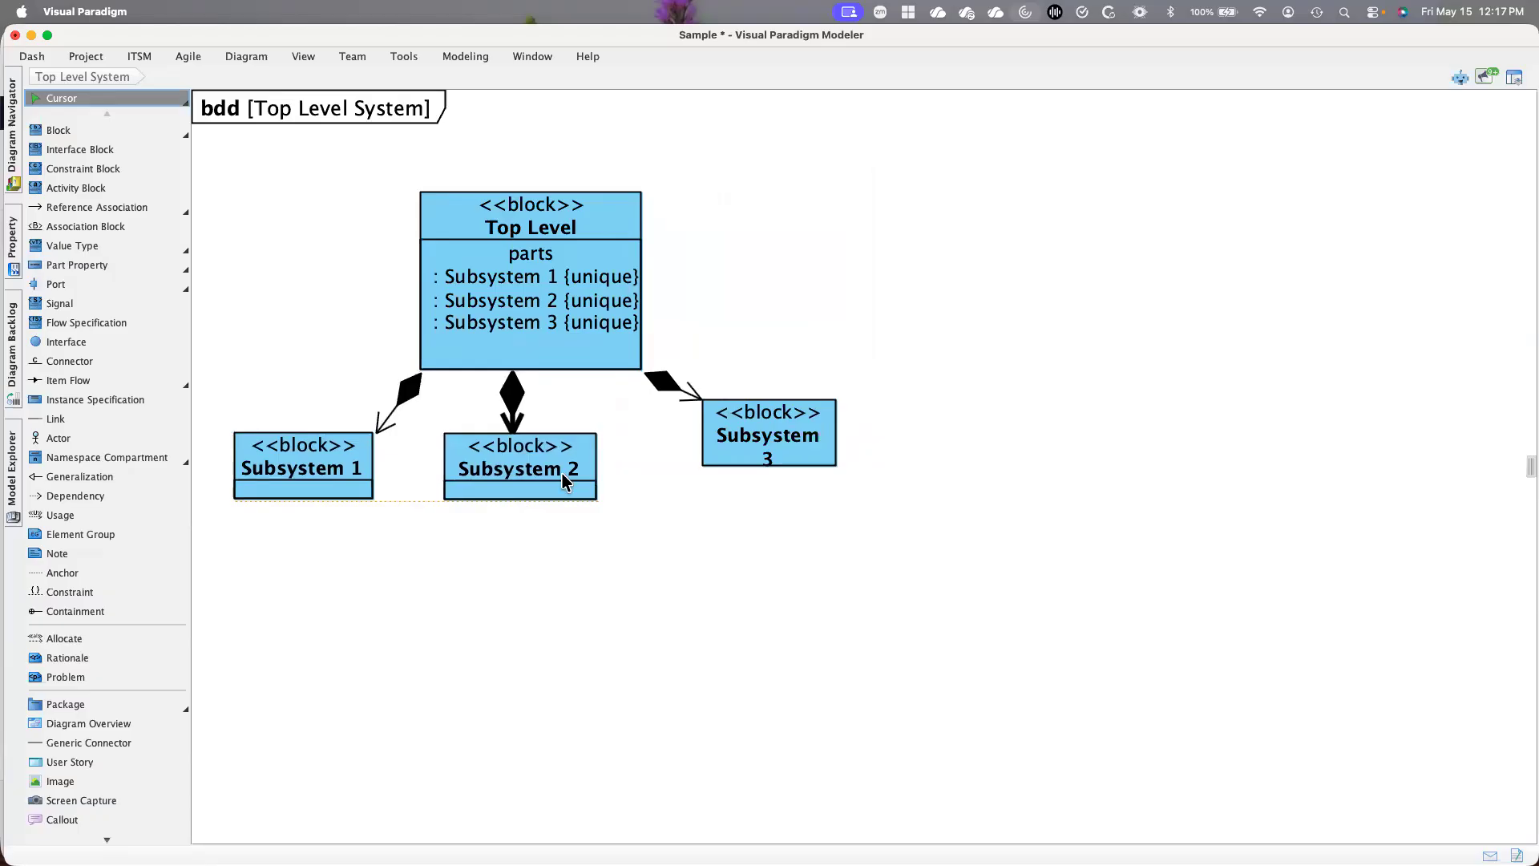
pyautogui.moveTo(803, 460); pyautogui.dragTo(770, 492)
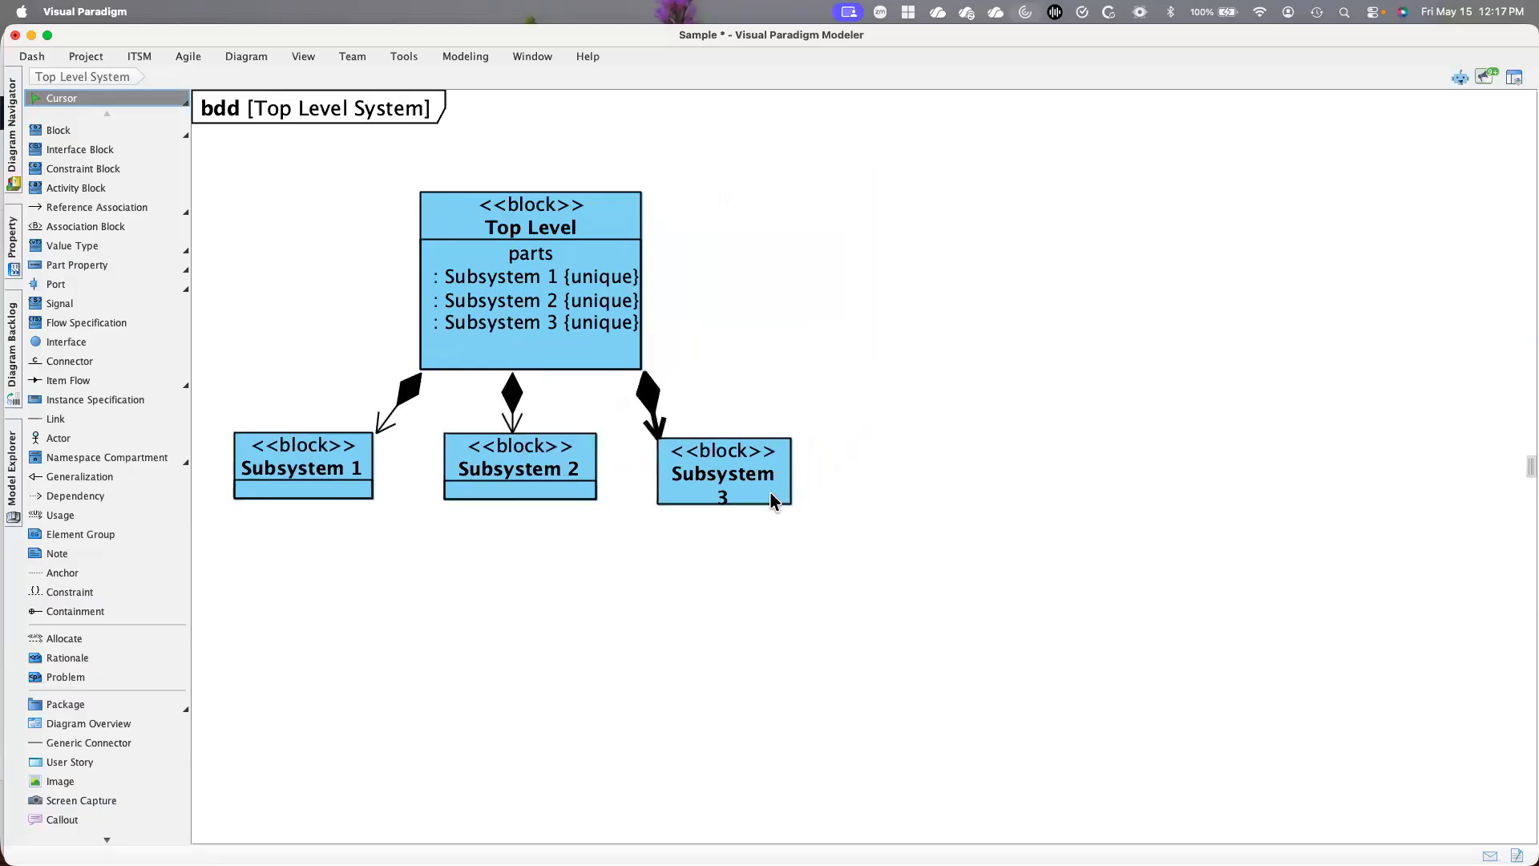
# Move all four blocks together up and to the left, and widen them so Subsystem 3's name fits on one line
pyautogui.moveTo(209, 161); pyautogui.dragTo(876, 585)
pyautogui.moveTo(590, 218)
pyautogui.mouseDown()
pyautogui.moveTo(546, 189)
pyautogui.moveTo(566, 176)
pyautogui.moveTo(605, 192)
pyautogui.mouseUp()
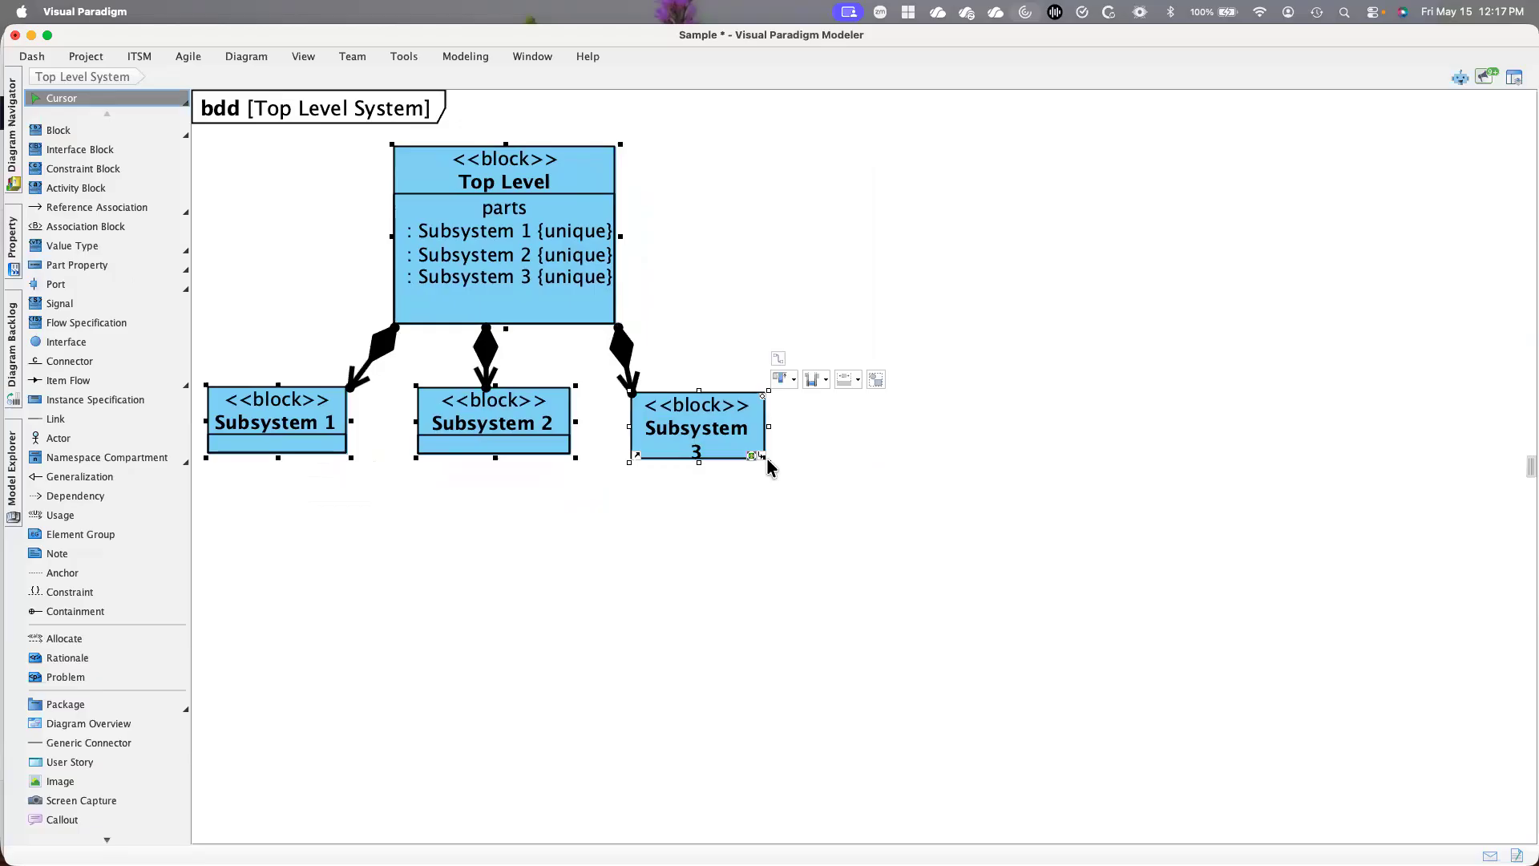
pyautogui.moveTo(767, 465)
pyautogui.mouseDown()
pyautogui.moveTo(786, 472)
pyautogui.moveTo(777, 459)
pyautogui.mouseUp()
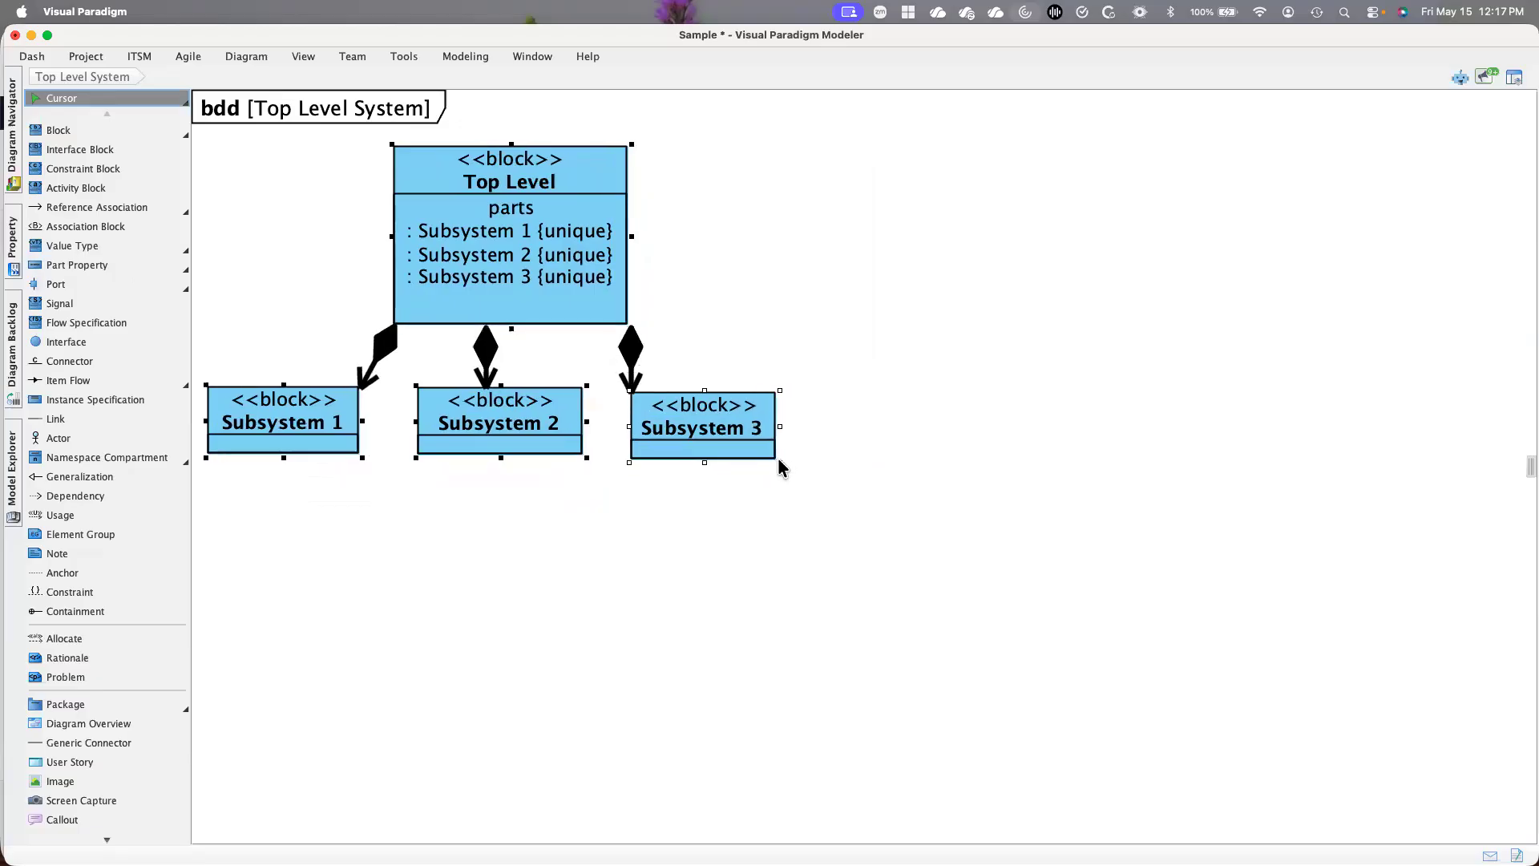
pyautogui.click(985, 465)
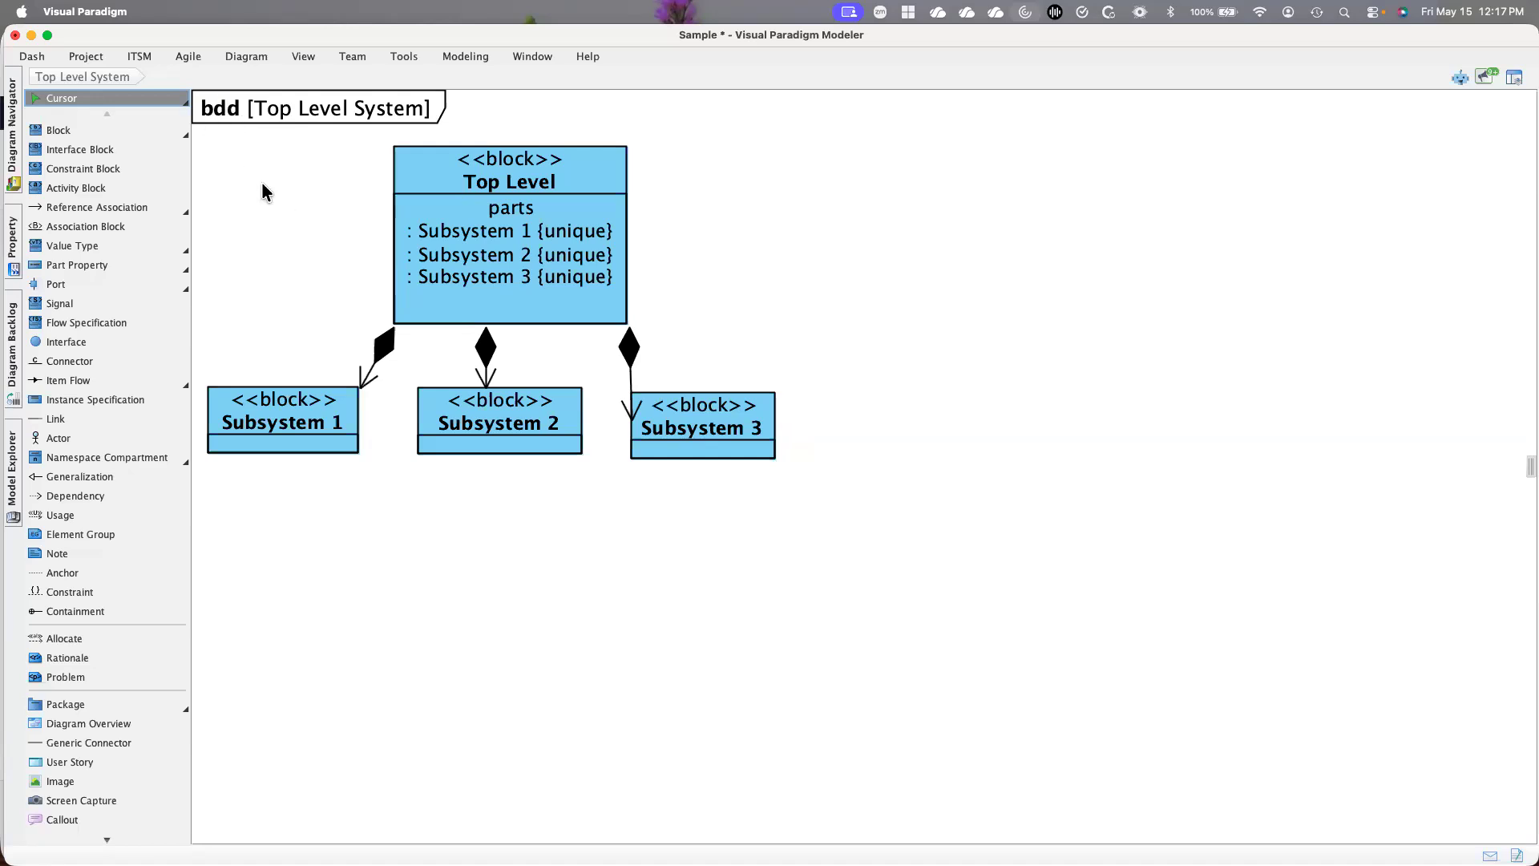
# Create a new Requirement Diagram named "Top Level Requirements"
pyautogui.click(236, 54)
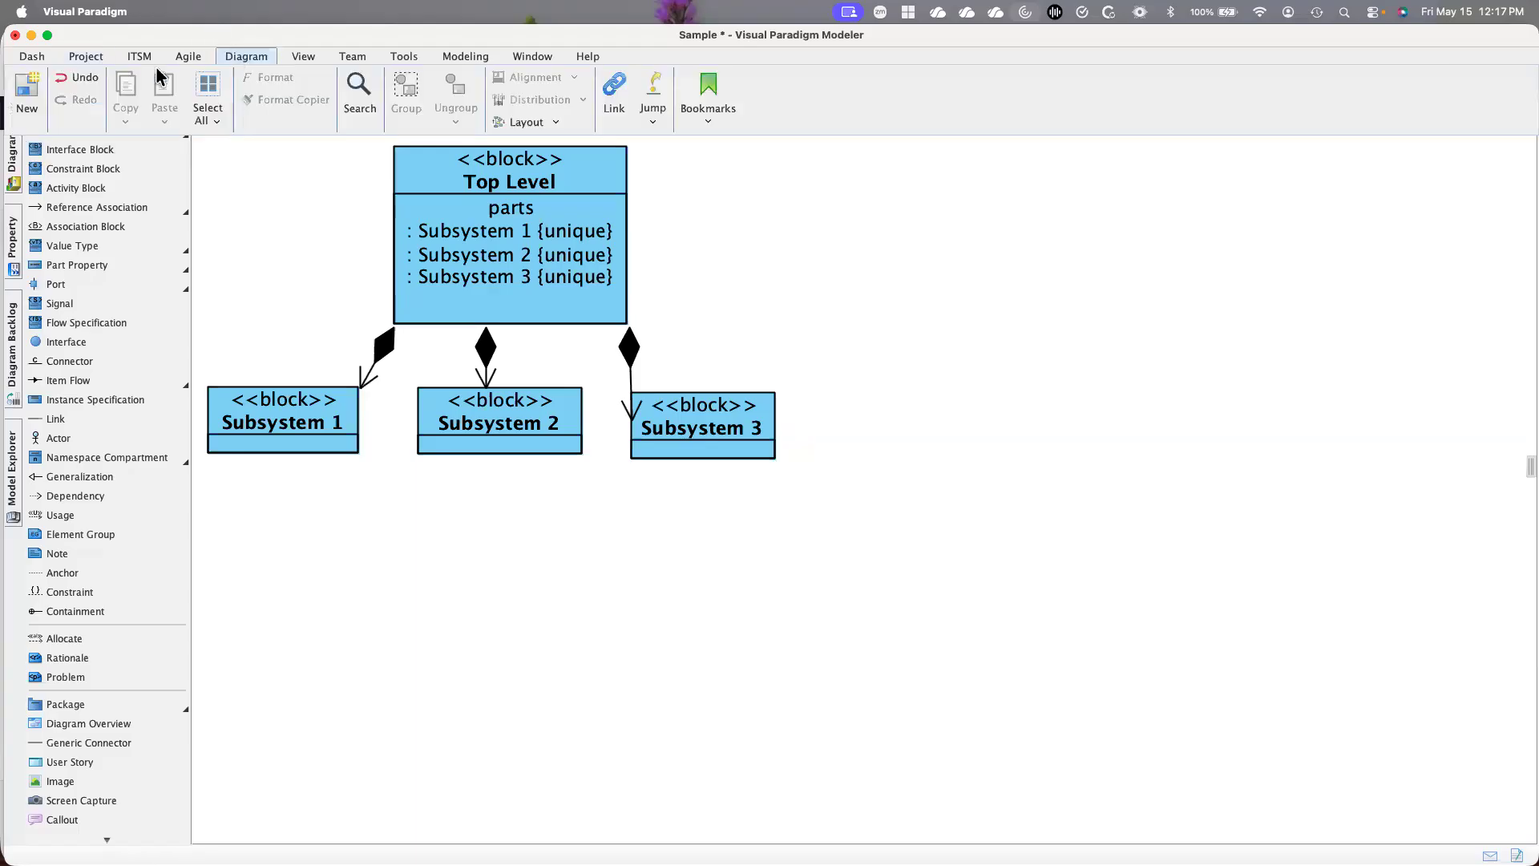
pyautogui.click(30, 92)
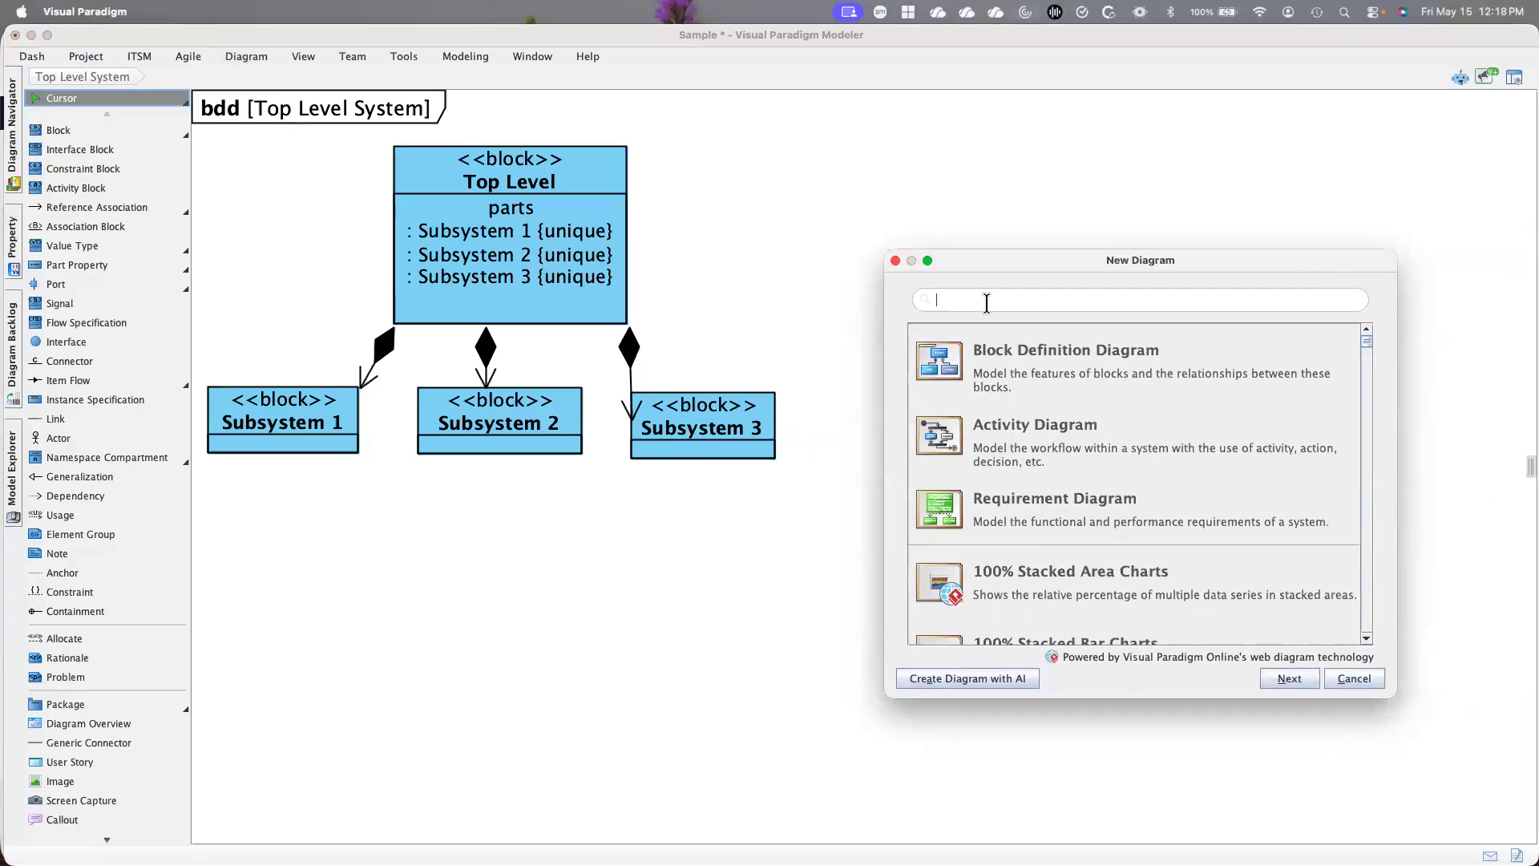
pyautogui.write('Req')
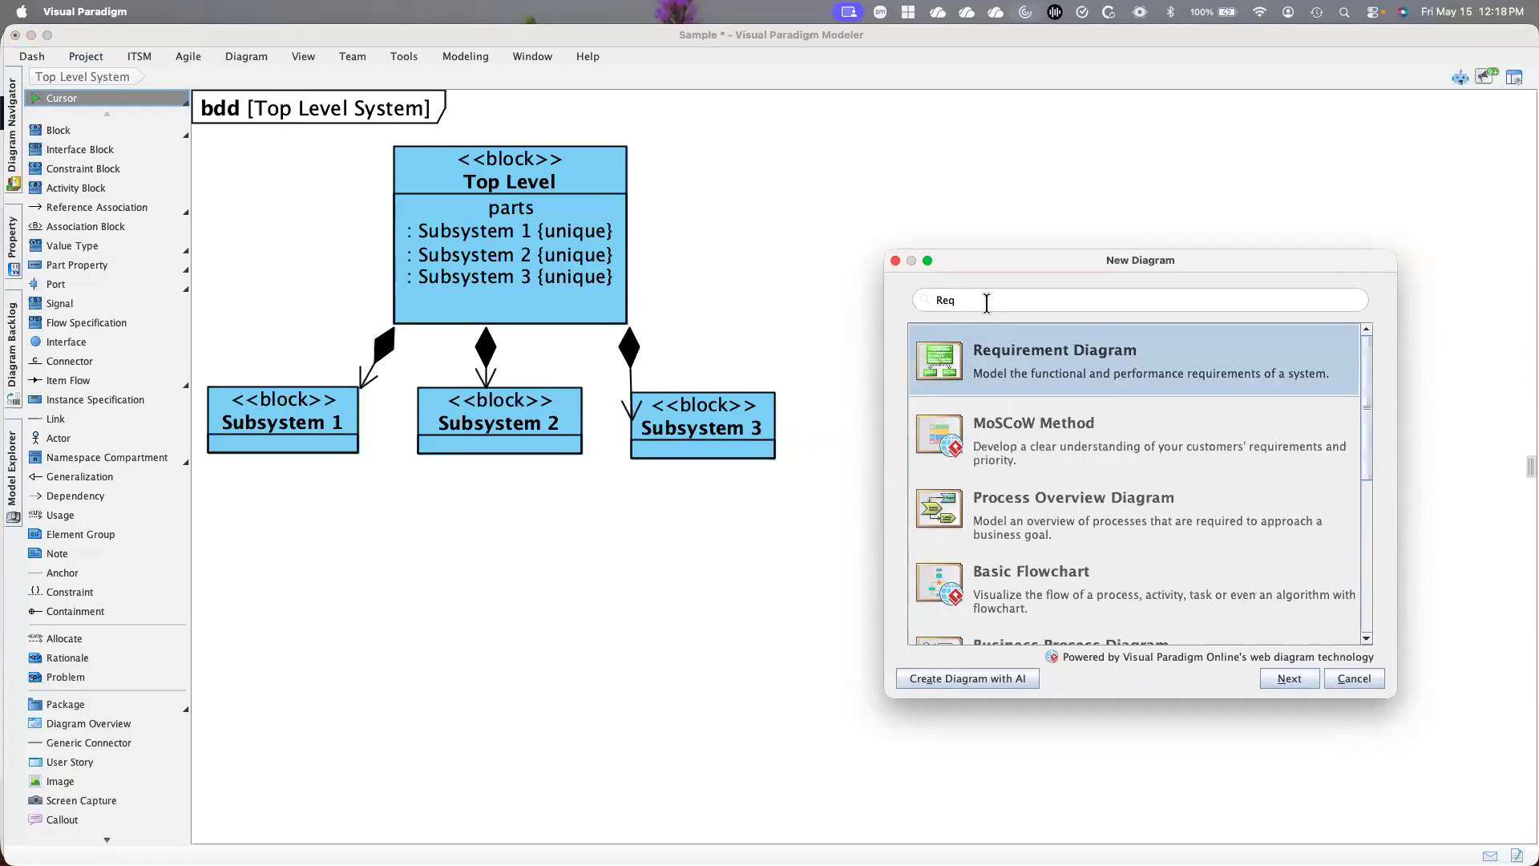
pyautogui.click(991, 376)
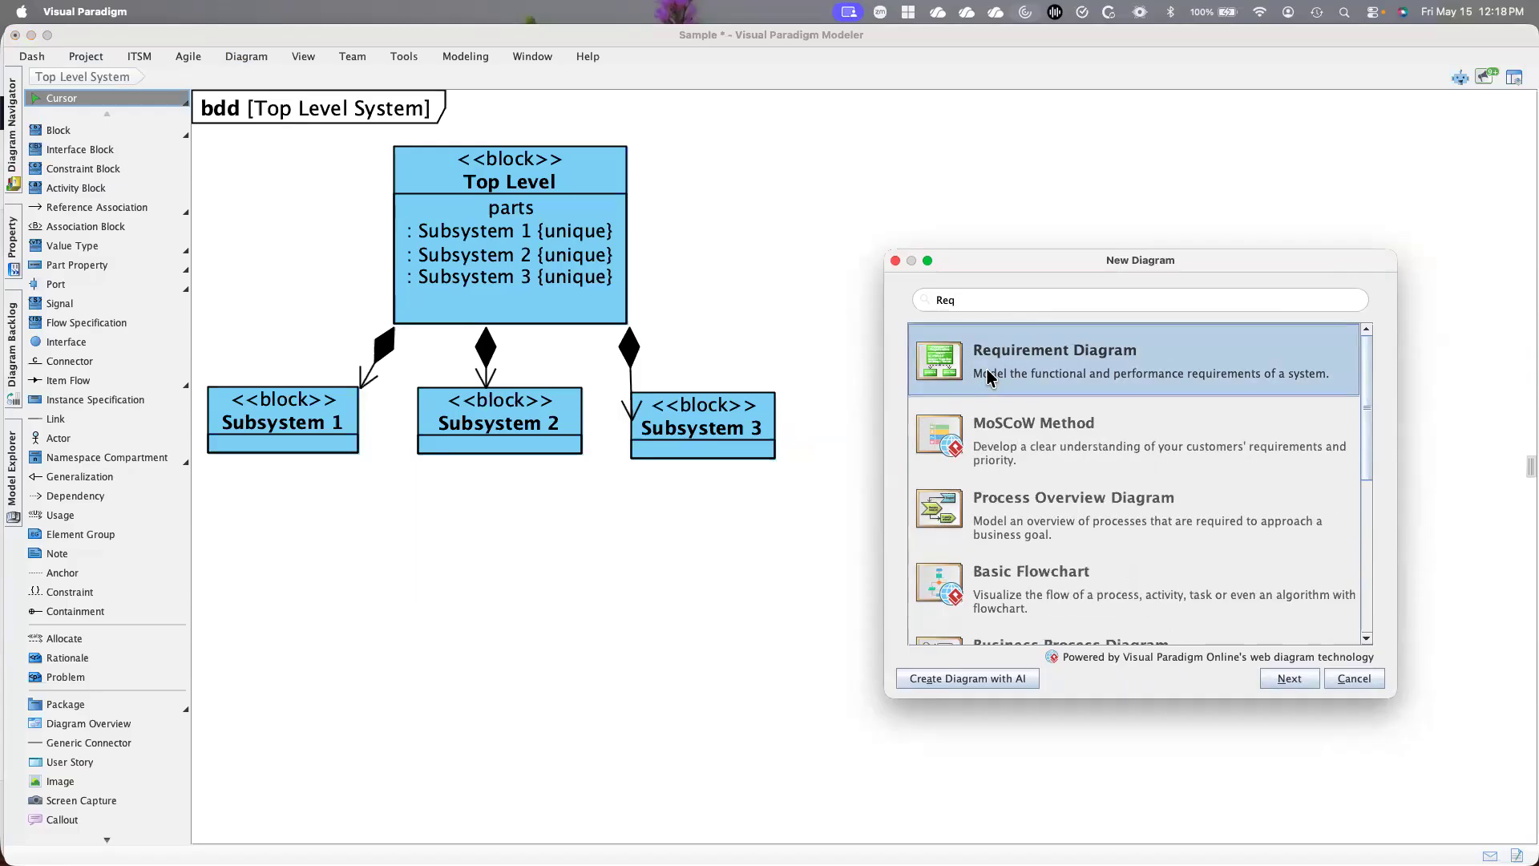
pyautogui.click(1290, 680)
pyautogui.click(1290, 678)
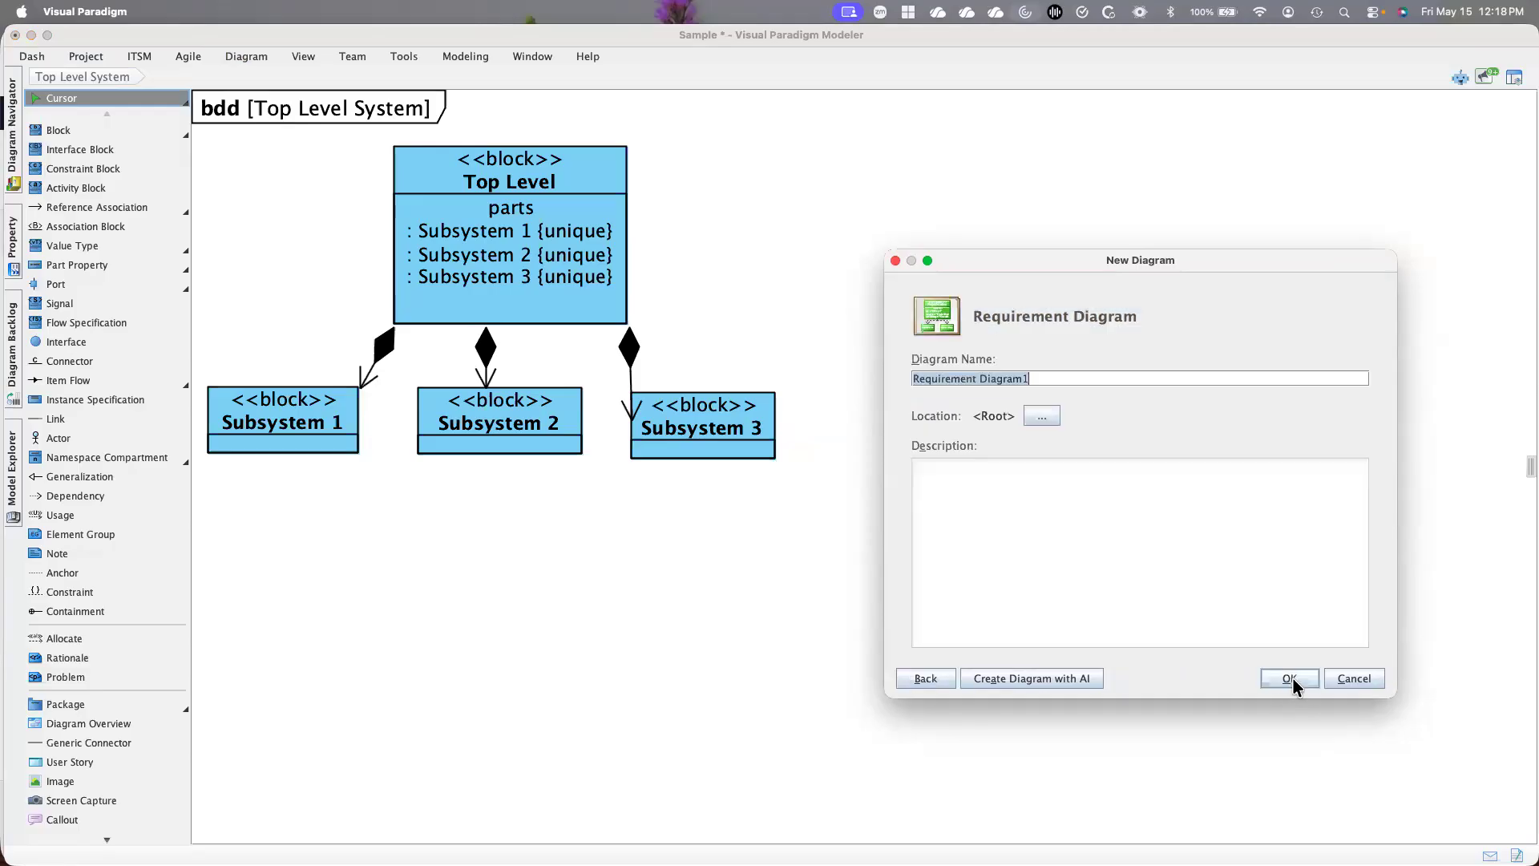
pyautogui.write('T')
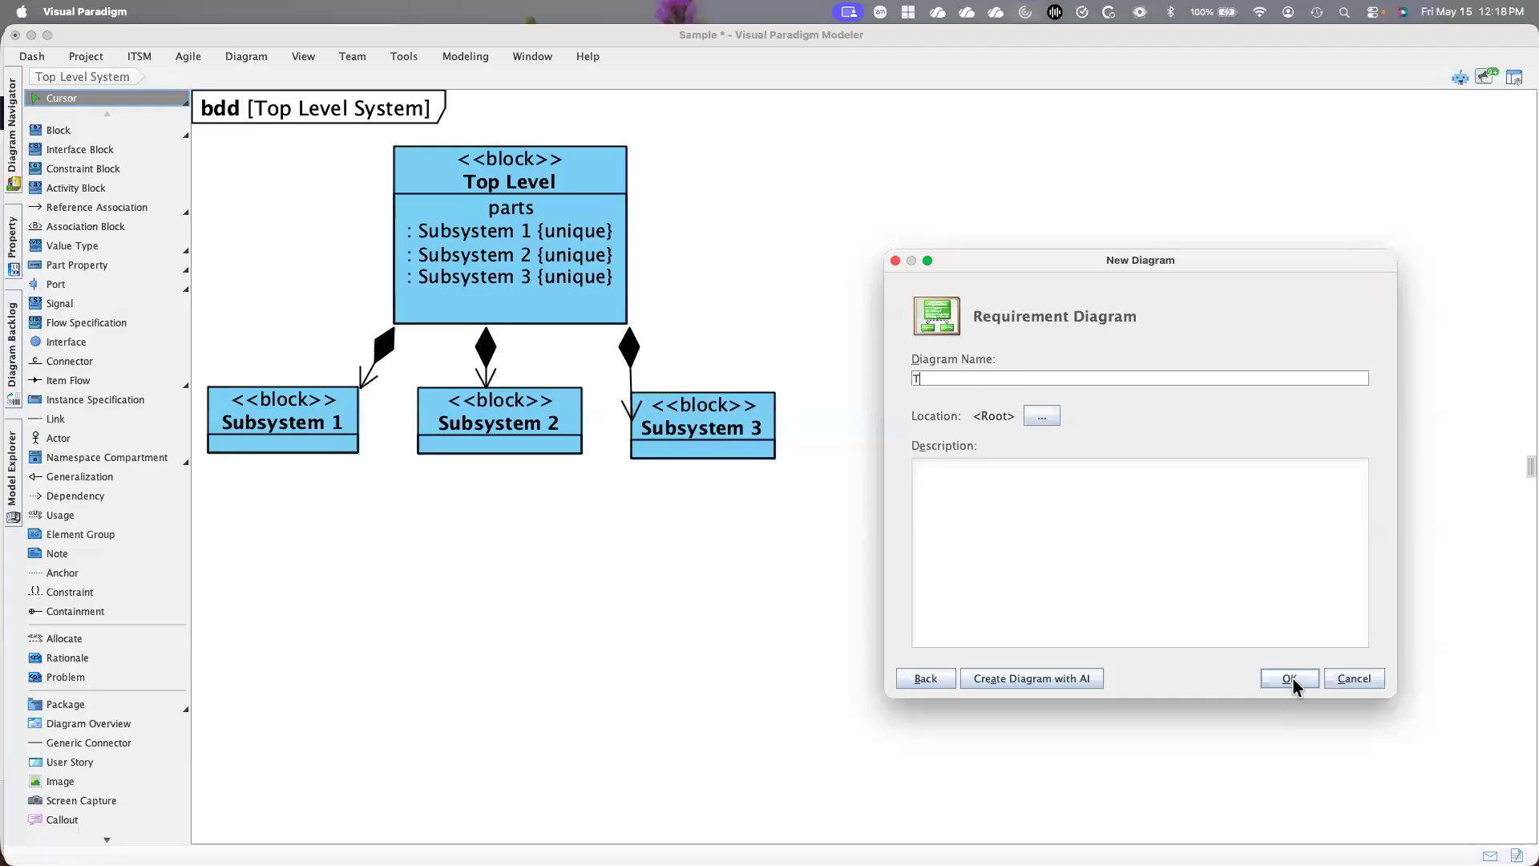
pyautogui.write('op Level Requirements')
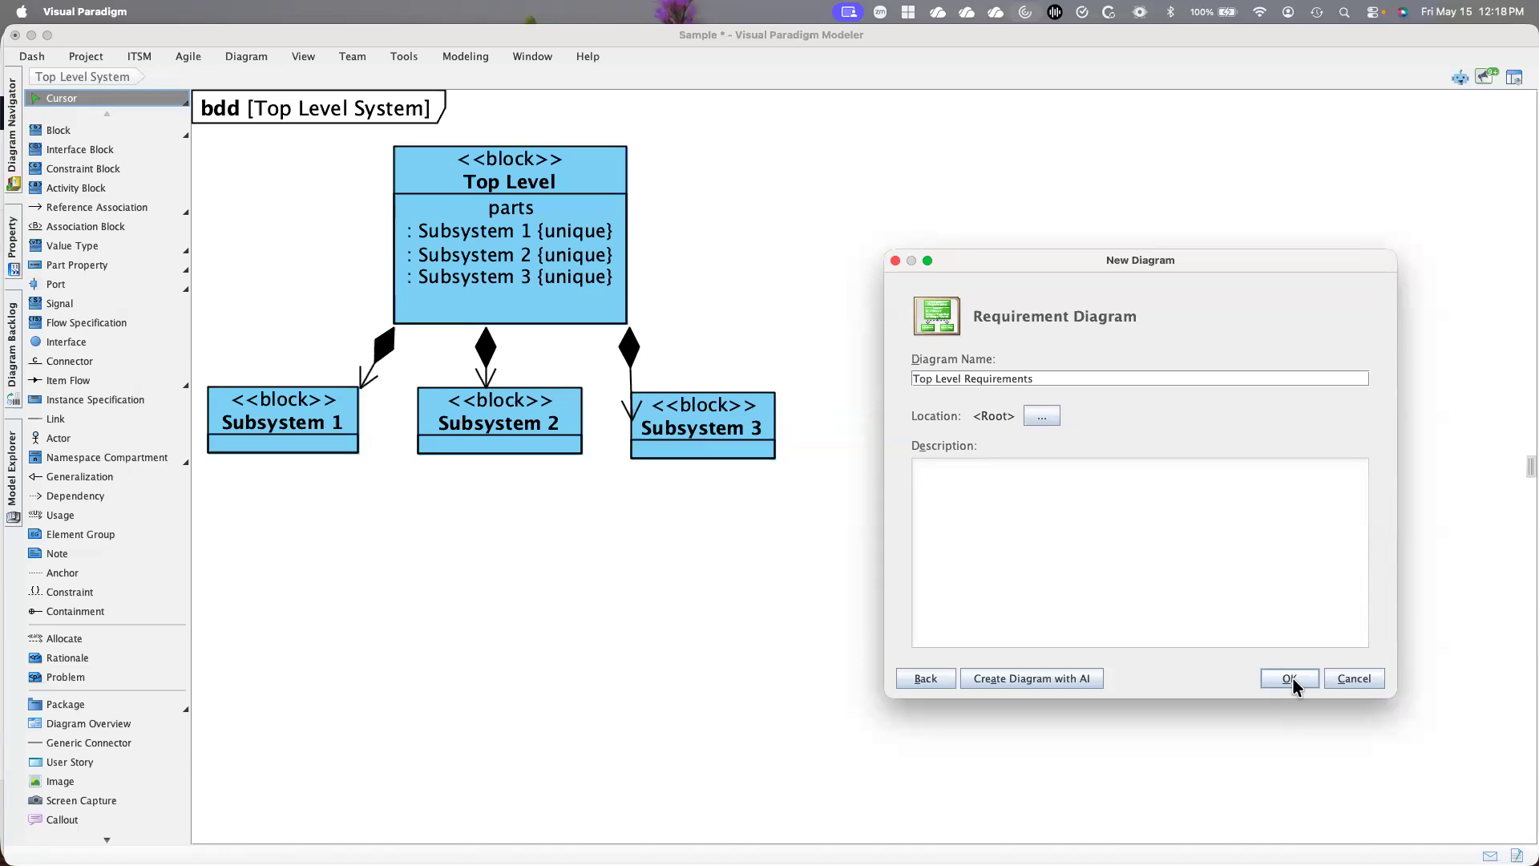
pyautogui.click(1303, 676)
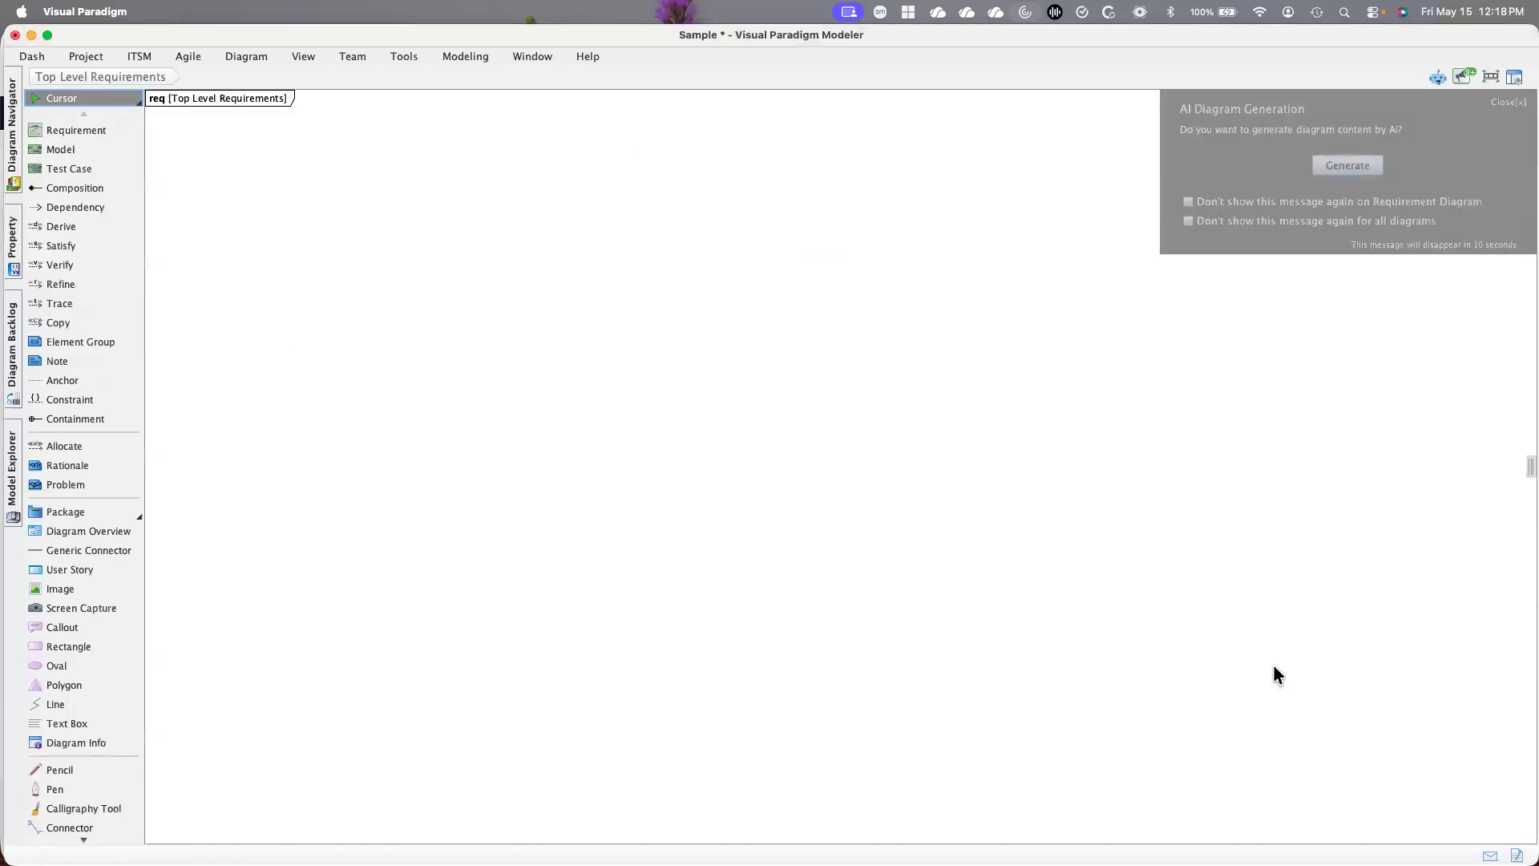
# Add a requirement named "System shall great things" and place it in the upper left of the diagram, just below the diagram title
pyautogui.click(86, 133)
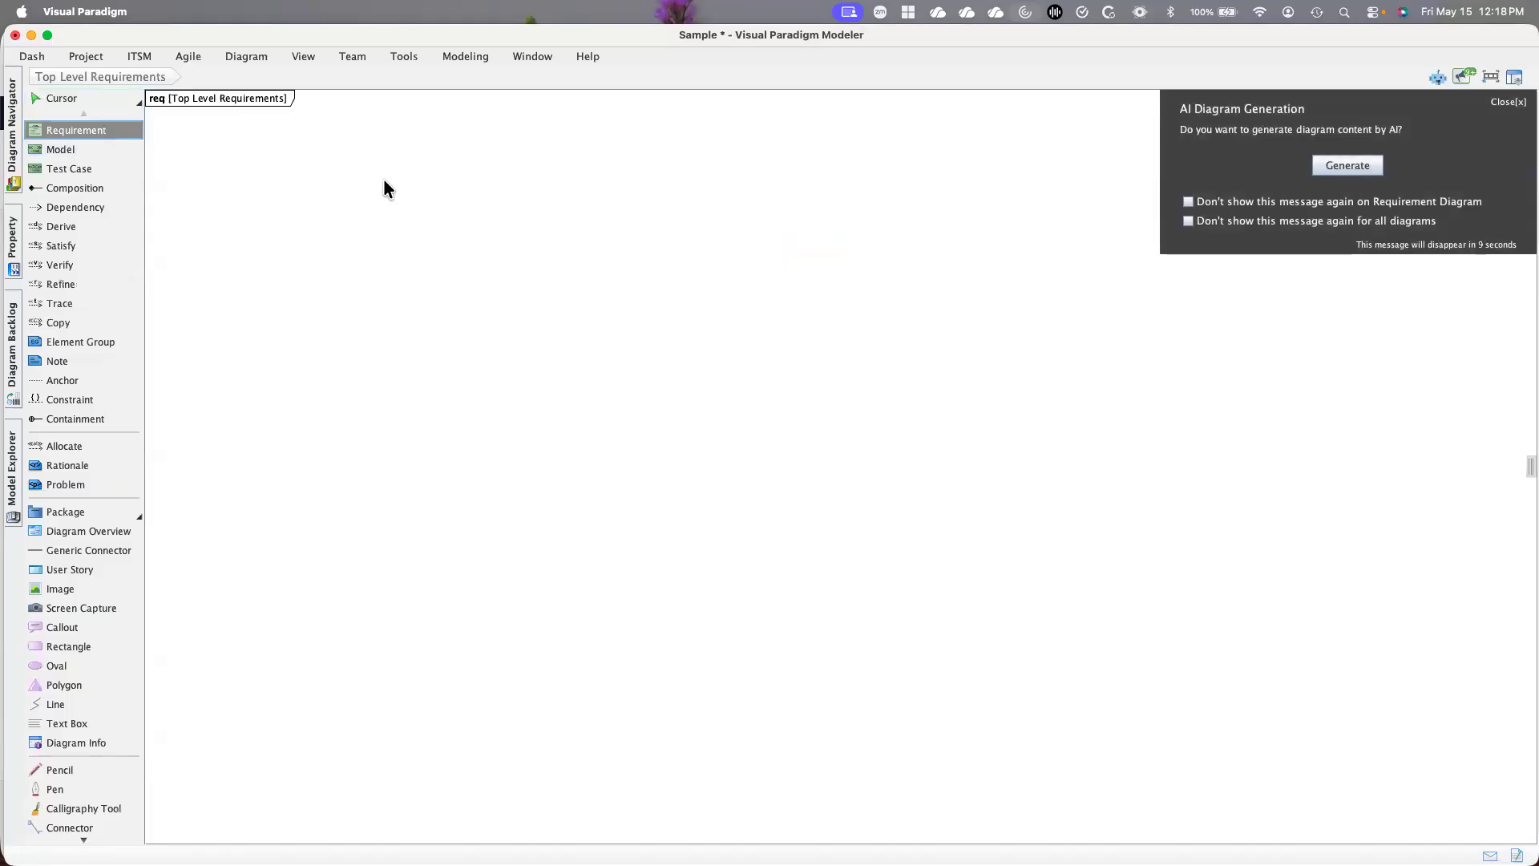
pyautogui.click(384, 181)
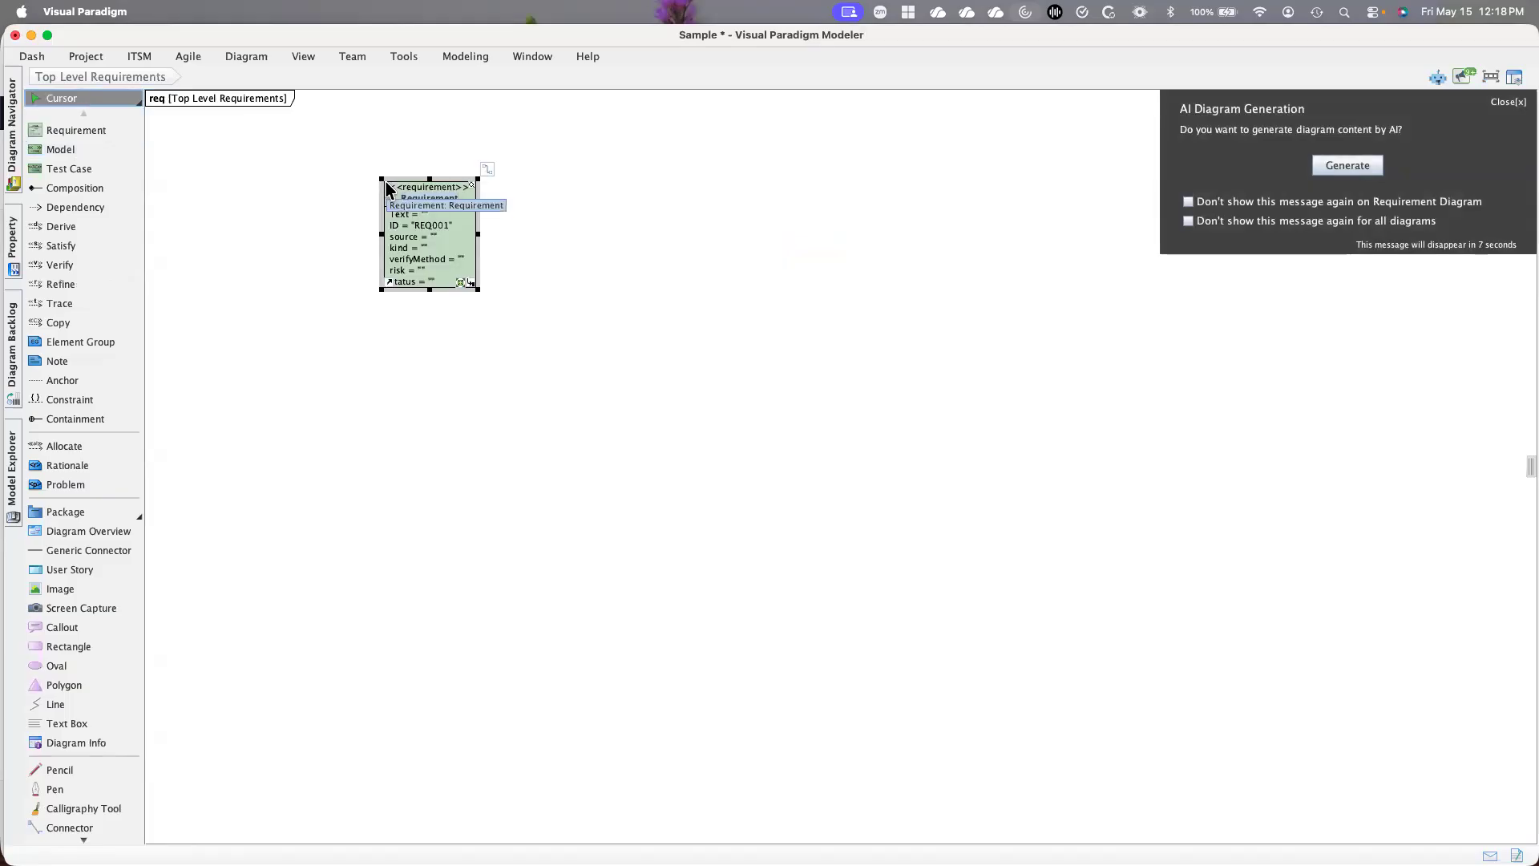
pyautogui.write('System shall')
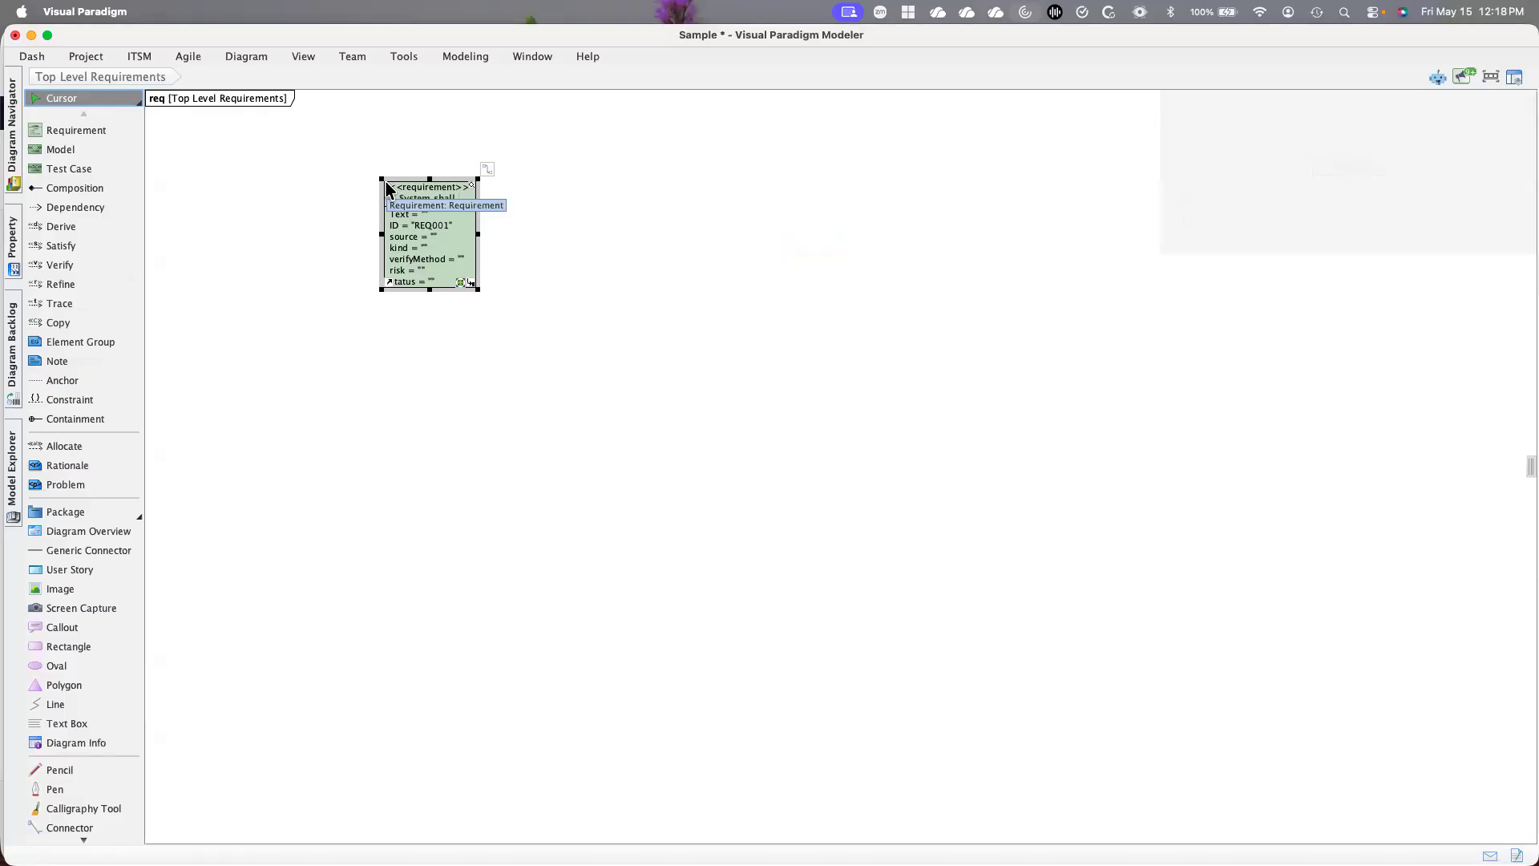
pyautogui.write(' great th')
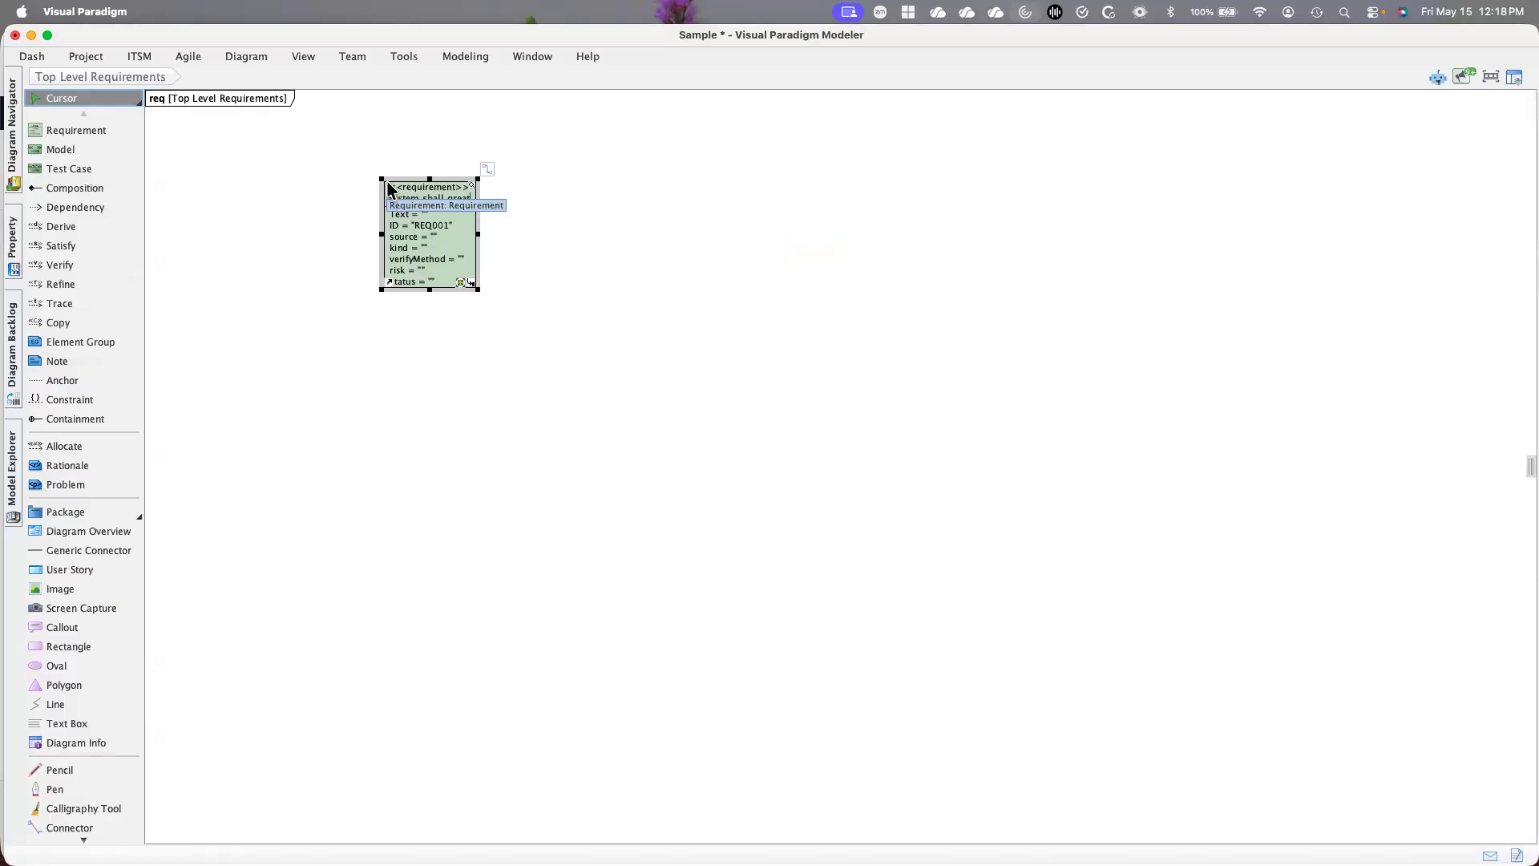
pyautogui.write('ings')
pyautogui.click(584, 470)
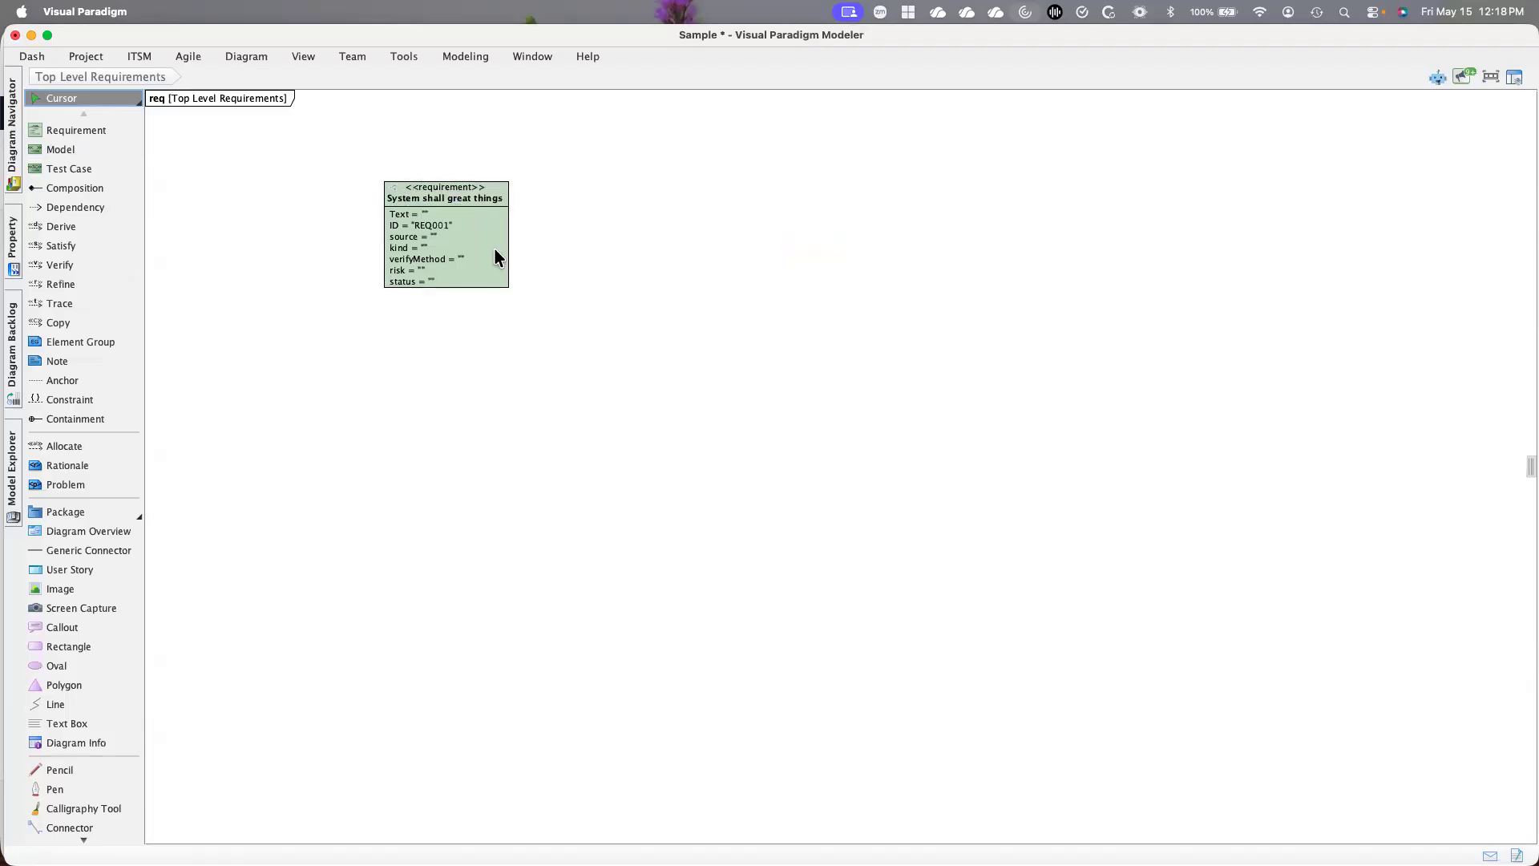
pyautogui.moveTo(453, 225); pyautogui.dragTo(402, 213)
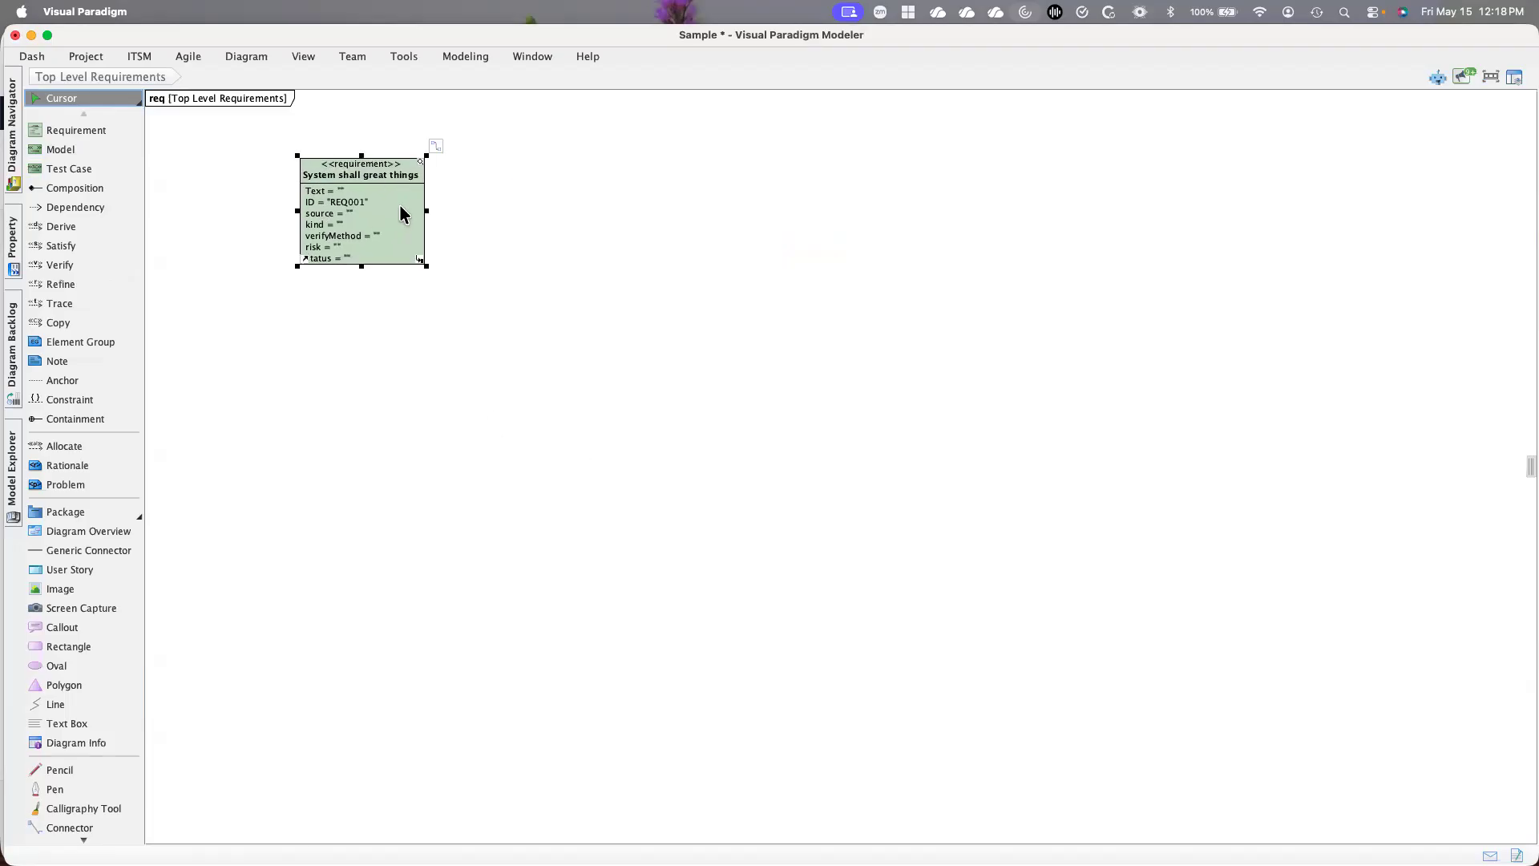
pyautogui.scroll(4, 400, 211)
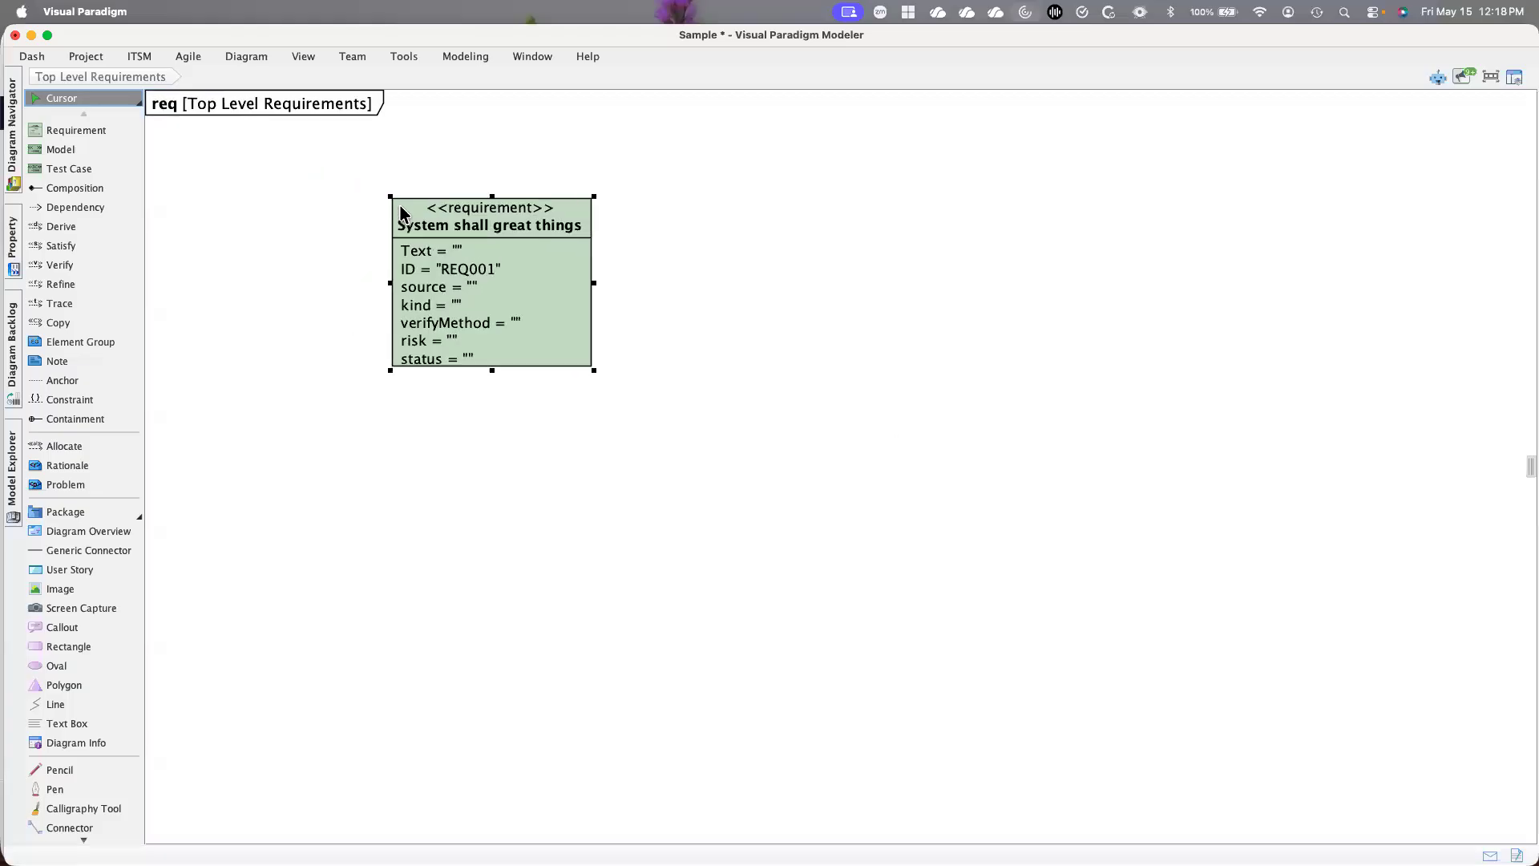
pyautogui.moveTo(556, 205); pyautogui.dragTo(475, 158)
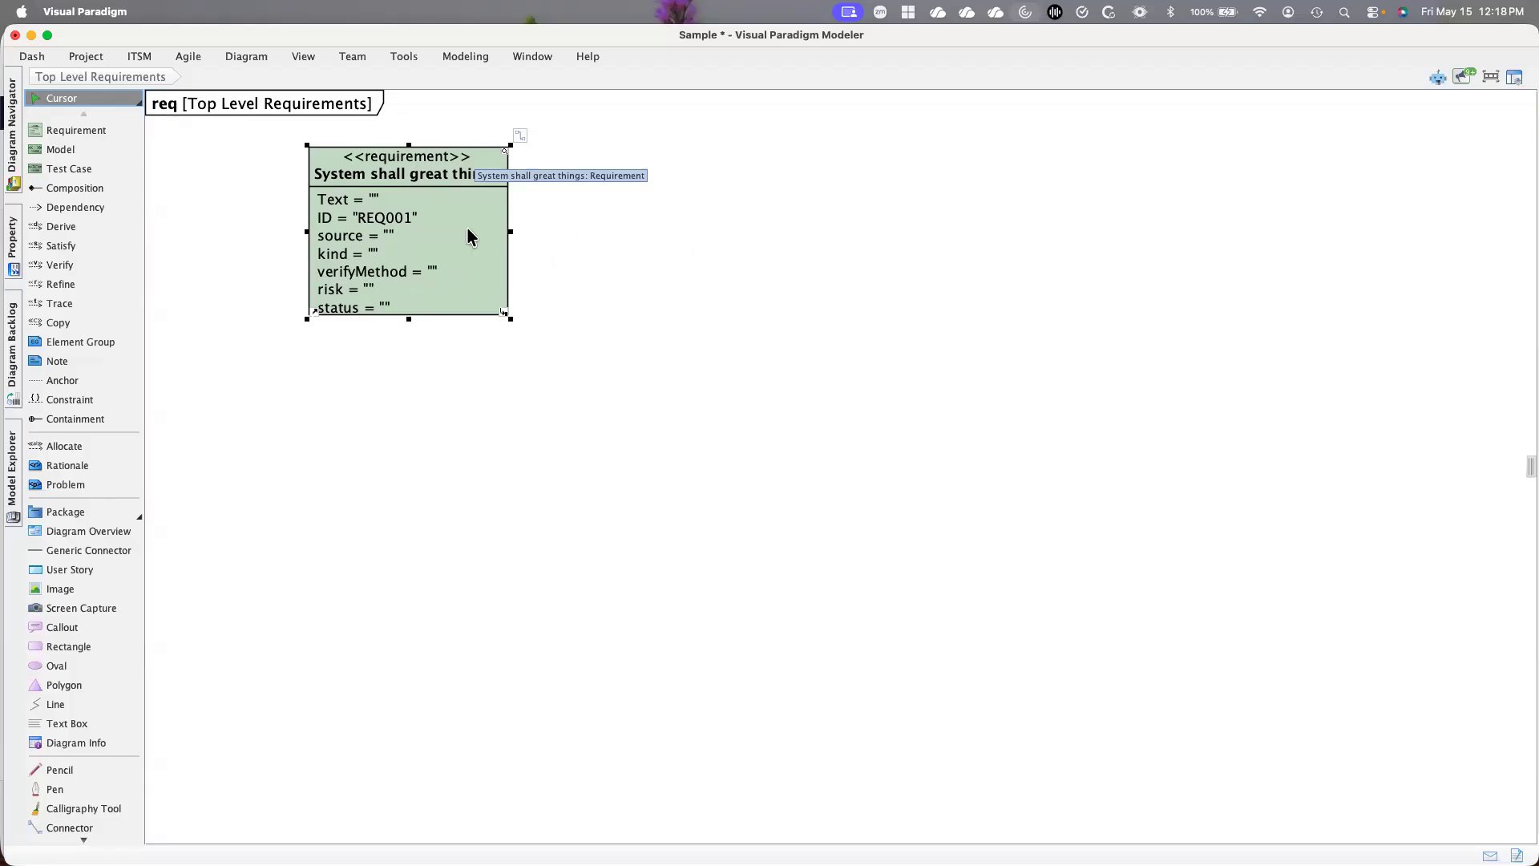
# Add a new requirement named "Communication" as a composition child of "System shall great things"
pyautogui.click(518, 136)
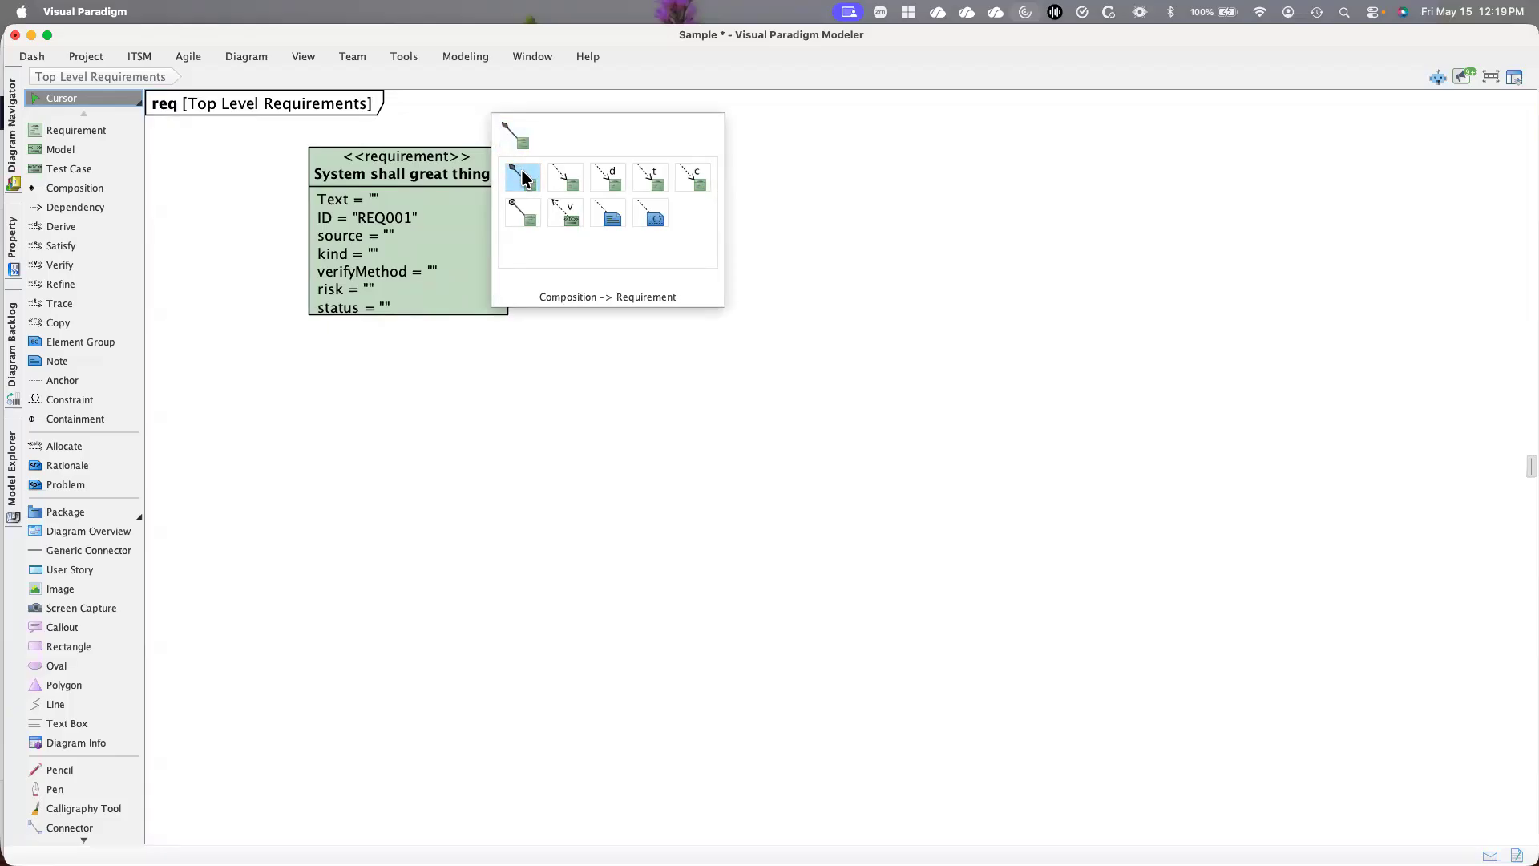
pyautogui.click(522, 177)
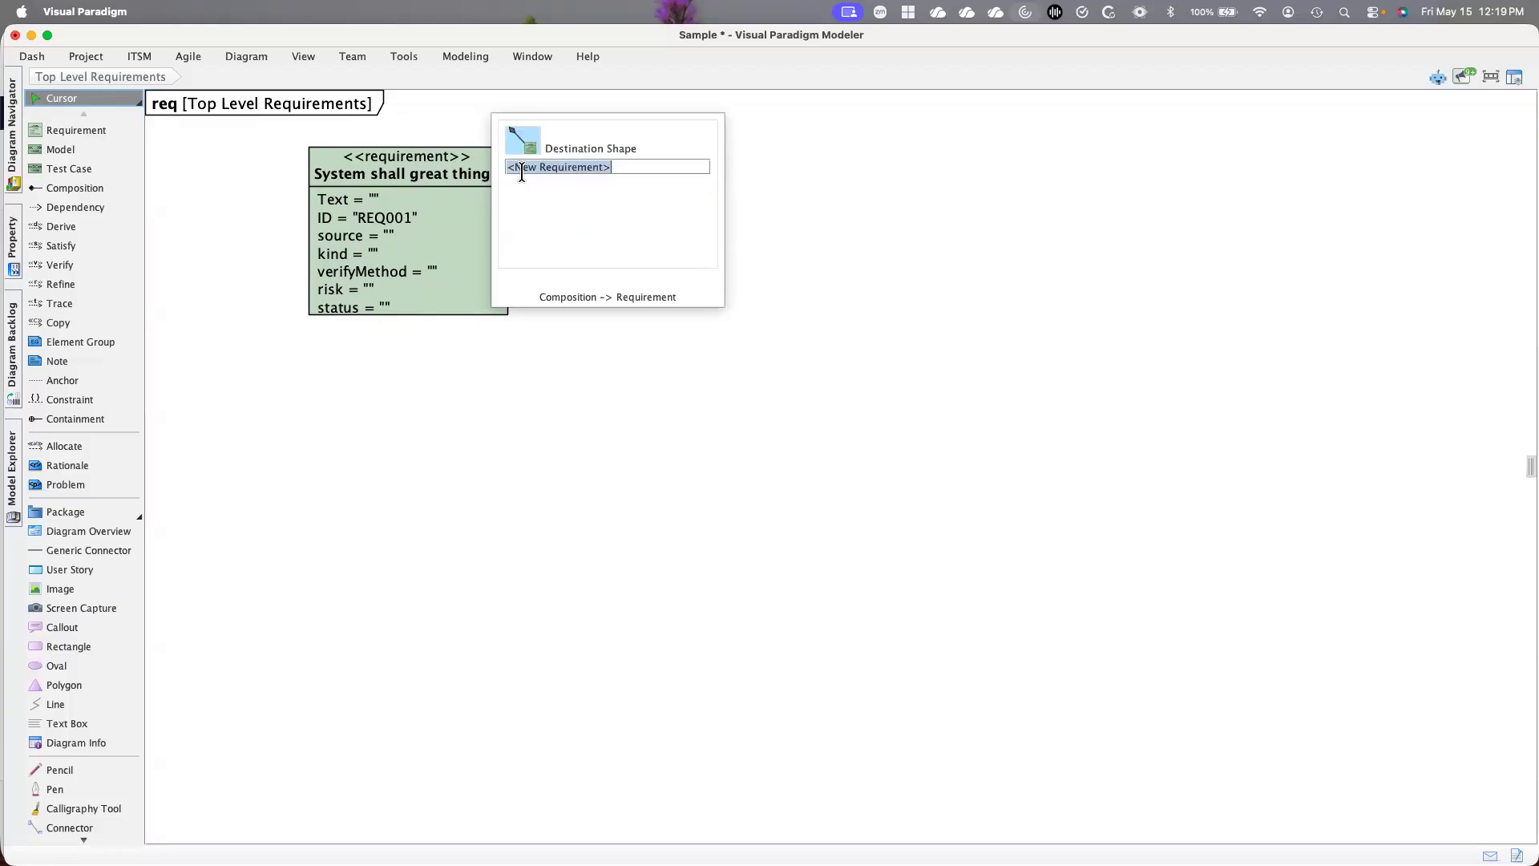
pyautogui.press('Return')
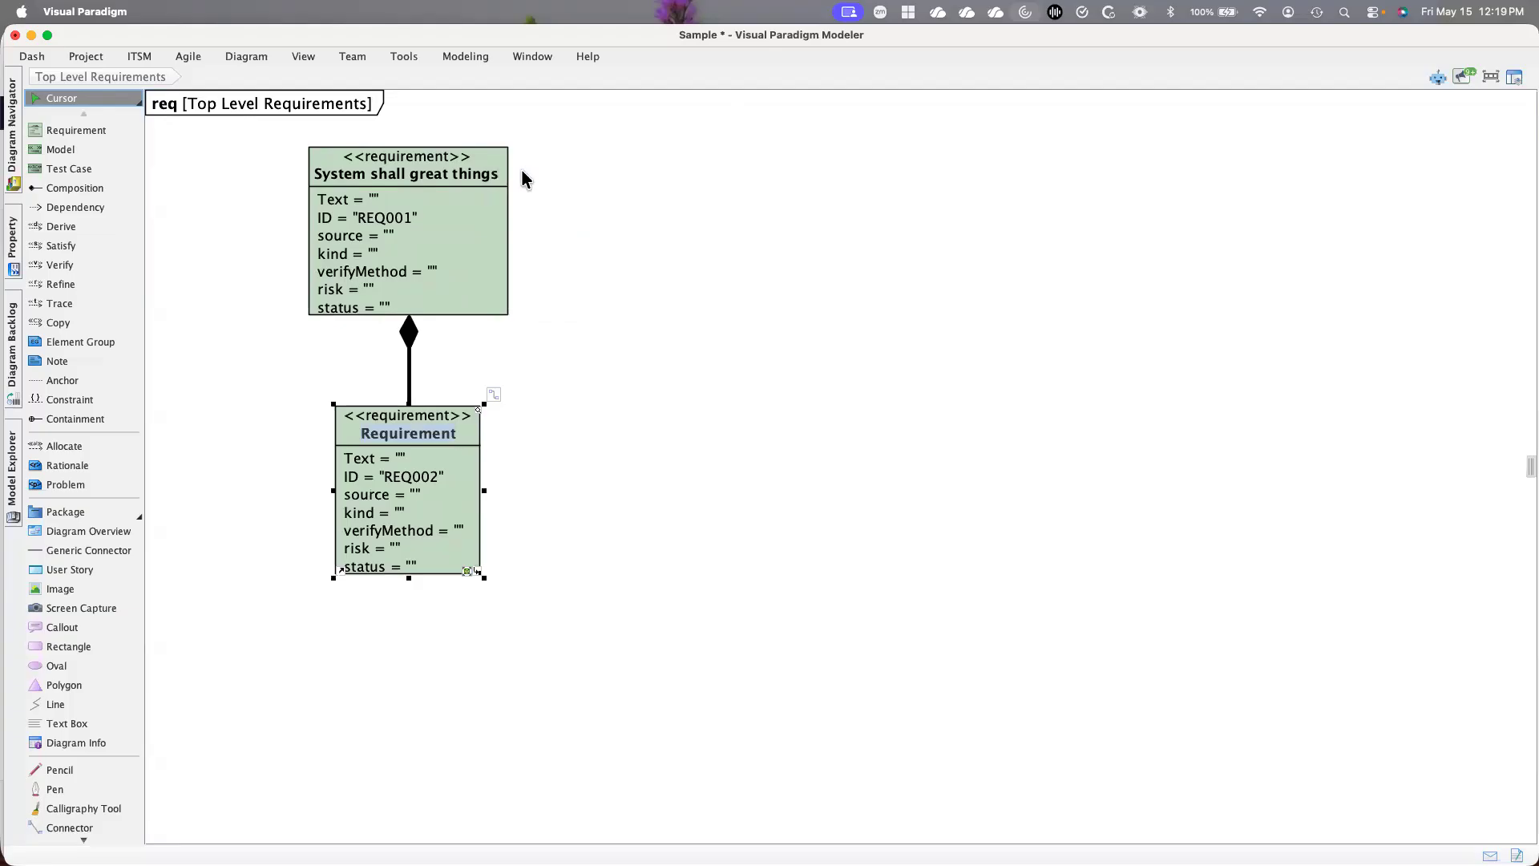
pyautogui.write('Communication')
pyautogui.click(377, 421)
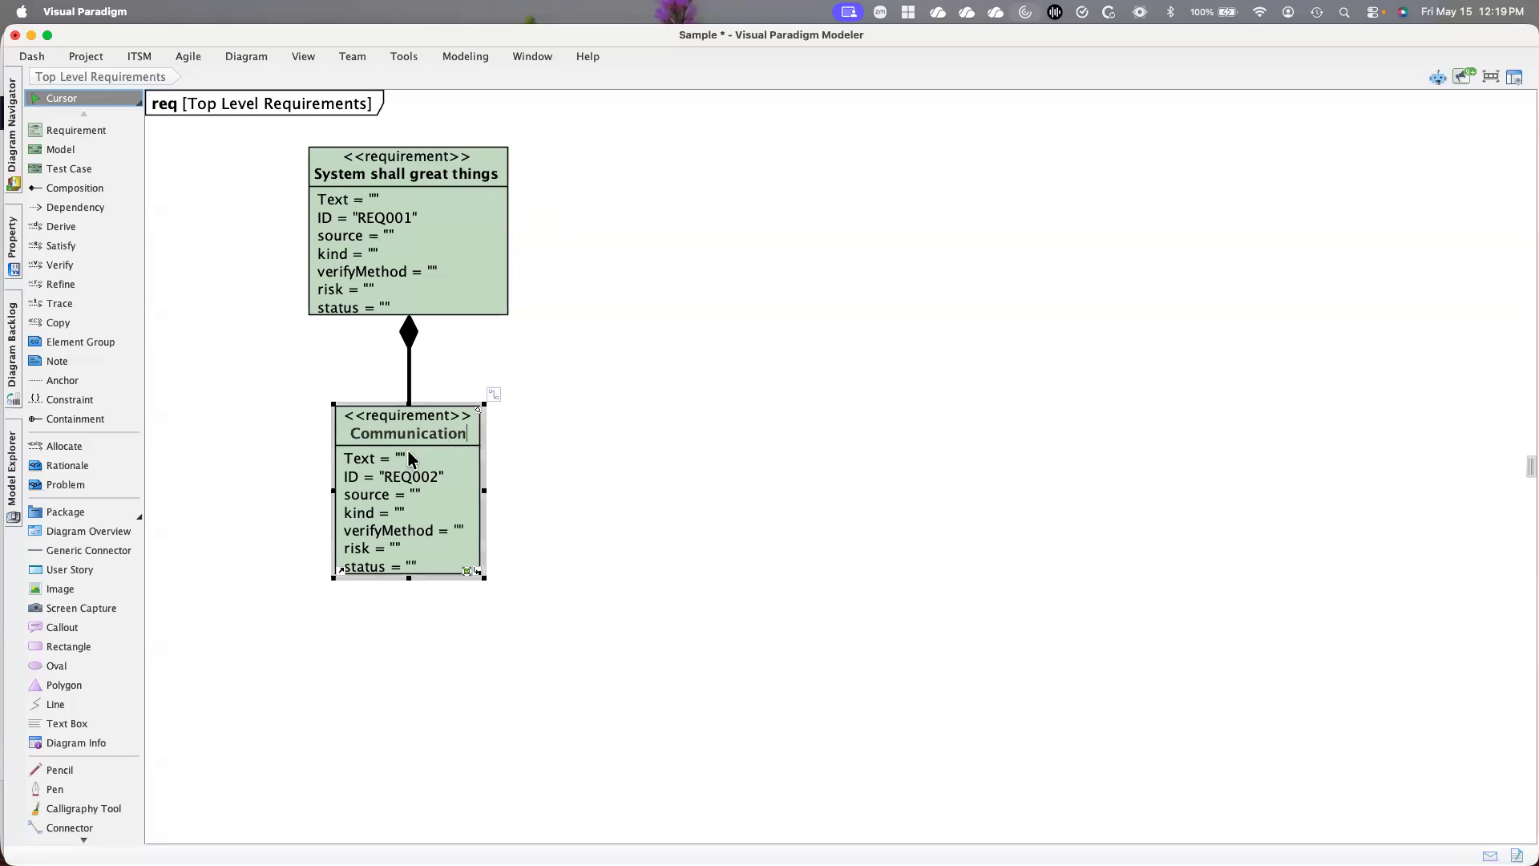
# Set the Communication requirement's text to "The System shall communicate with all subsystems" and move it to the lower left of its parent
pyautogui.click(409, 460)
pyautogui.click(409, 459)
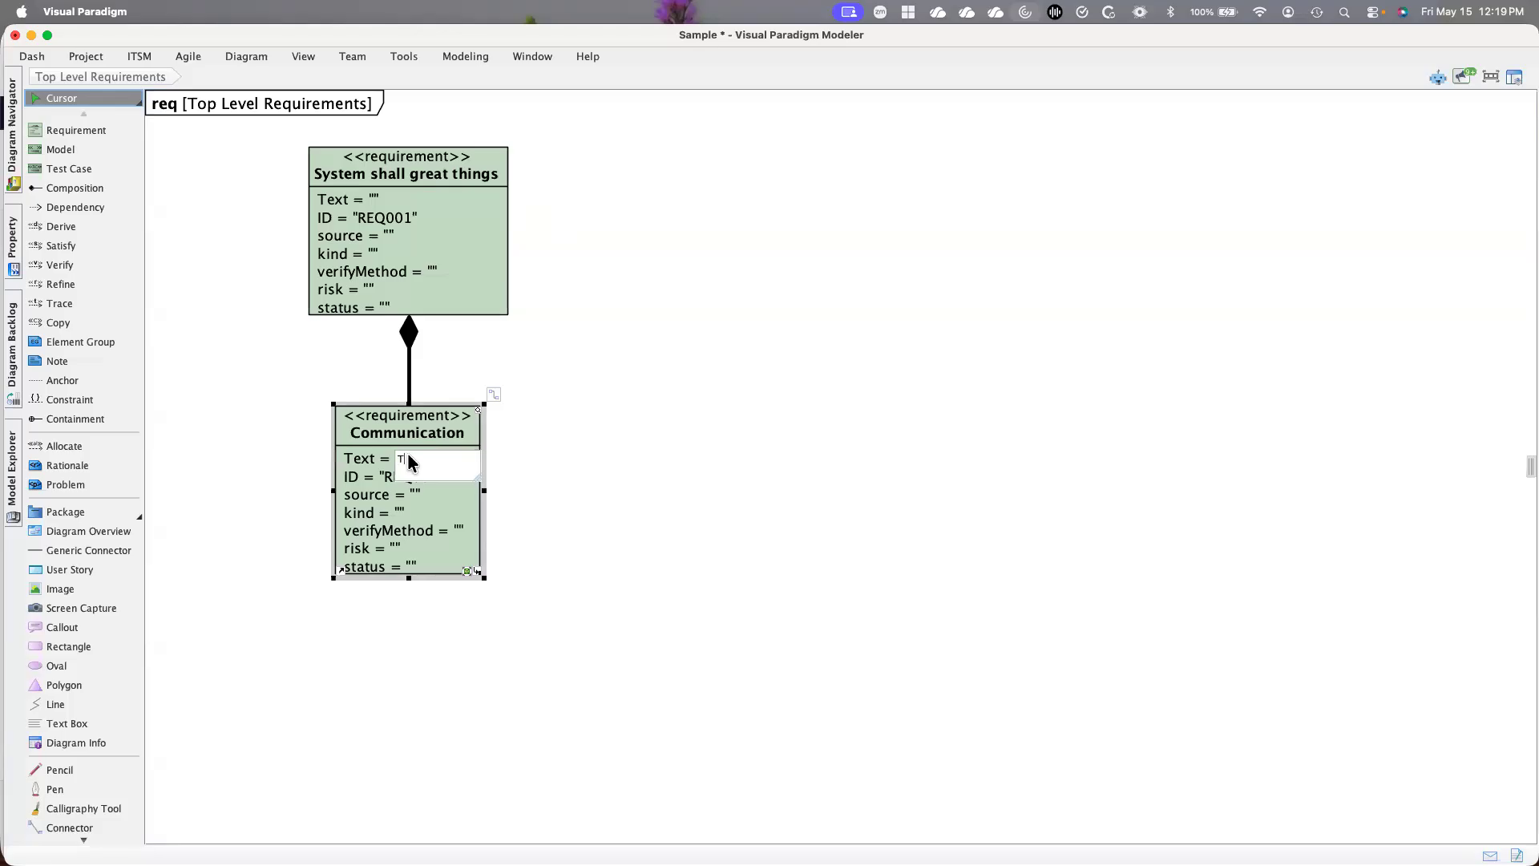
pyautogui.write('The System shall communcate')
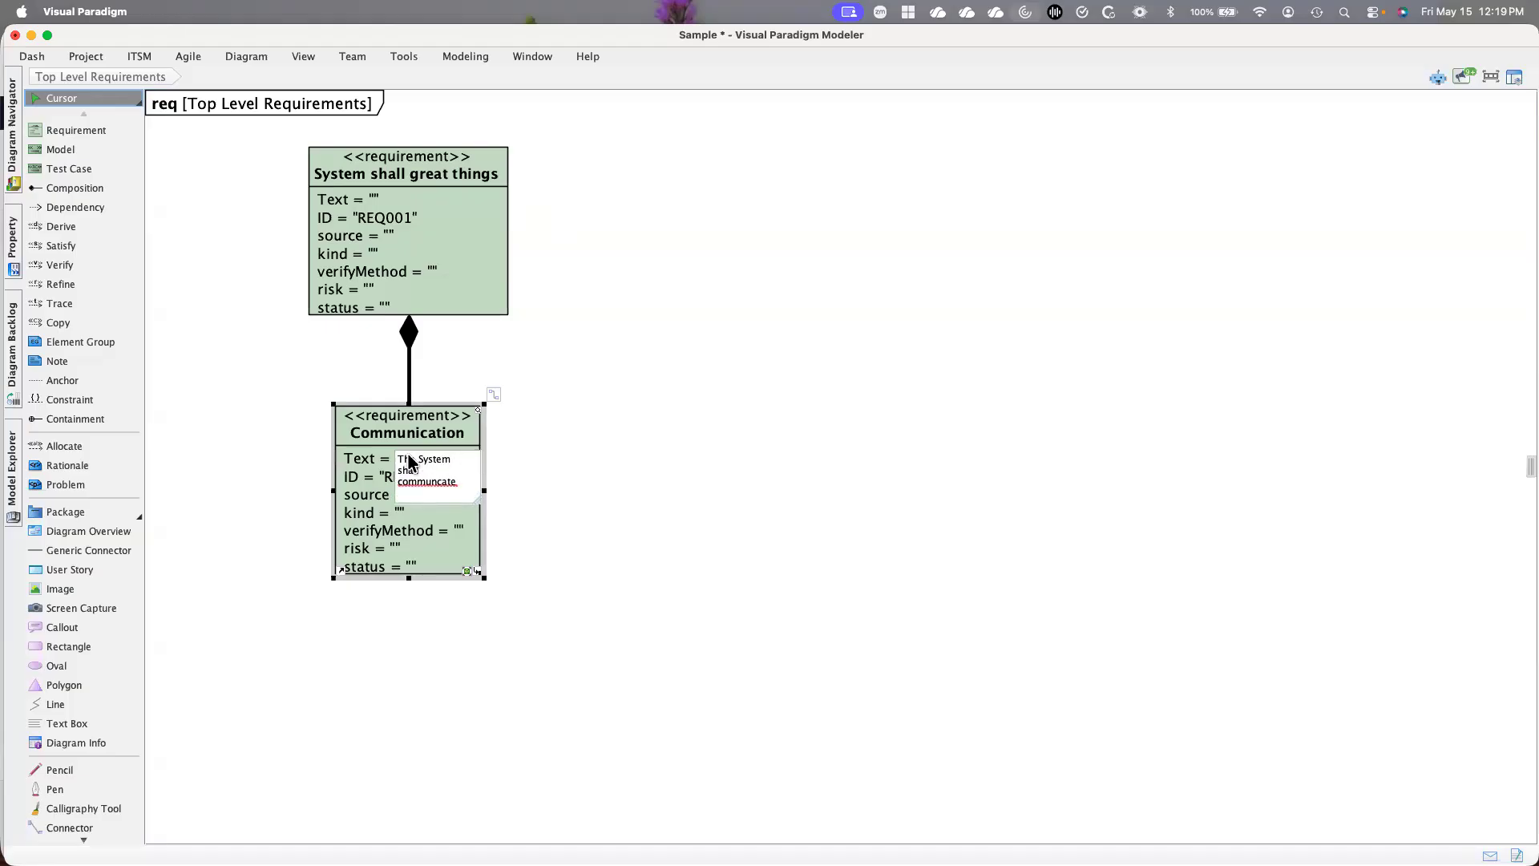
pyautogui.press('BackSpace')
pyautogui.press('BackSpace')
pyautogui.press('BackSpace')
pyautogui.press('BackSpace')
pyautogui.press('BackSpace')
pyautogui.write('icate with')
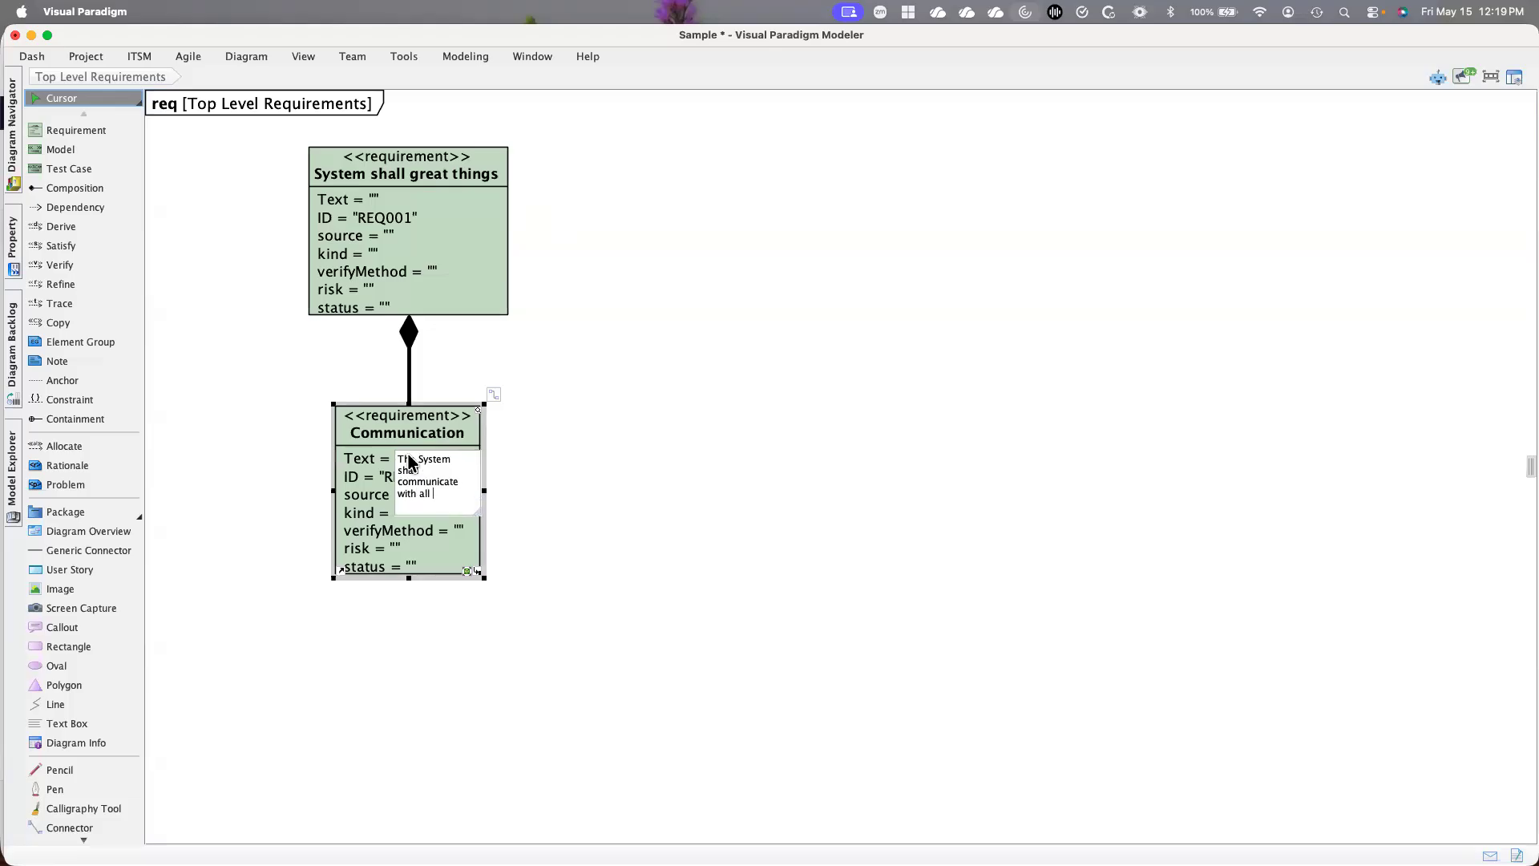
pyautogui.write('all subsystems')
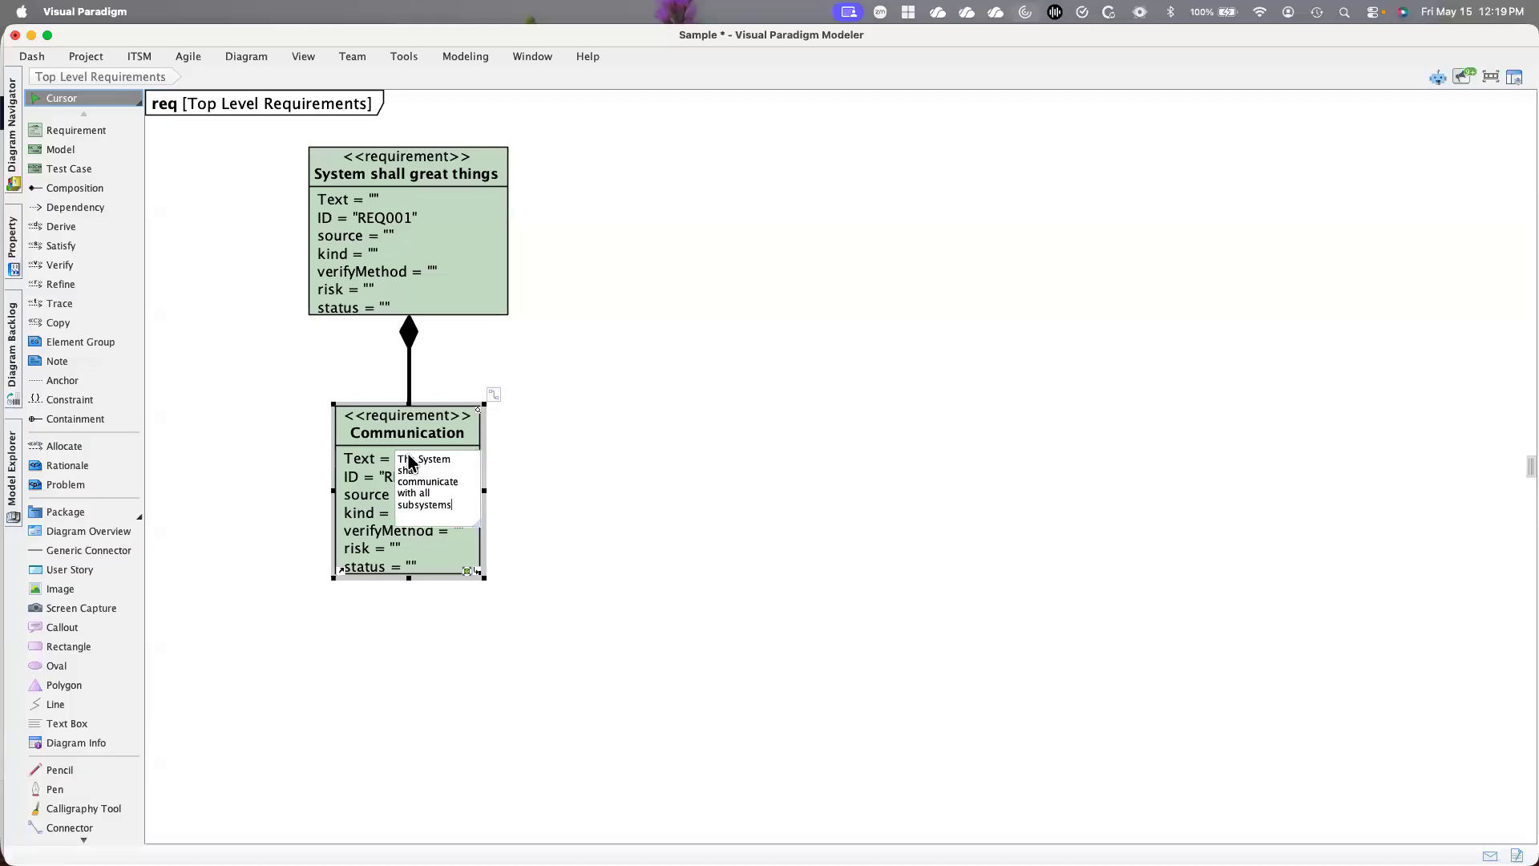
pyautogui.press('Return')
pyautogui.moveTo(416, 419); pyautogui.dragTo(260, 396)
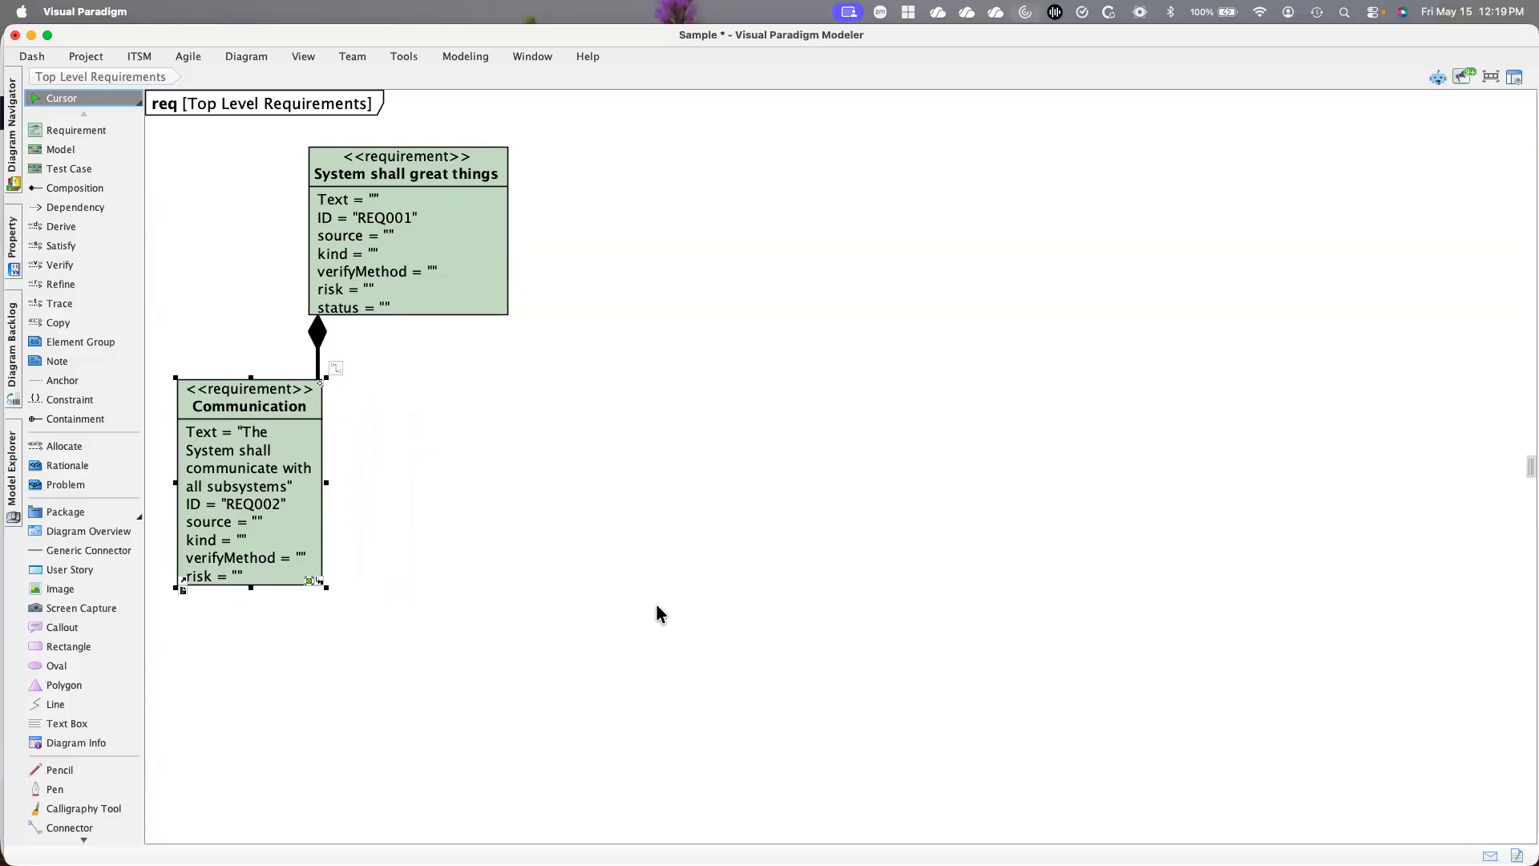
# Add a second composition child requirement to "System shall great things", align it to the right of Communication with a gap, and enlarge it
pyautogui.click(493, 154)
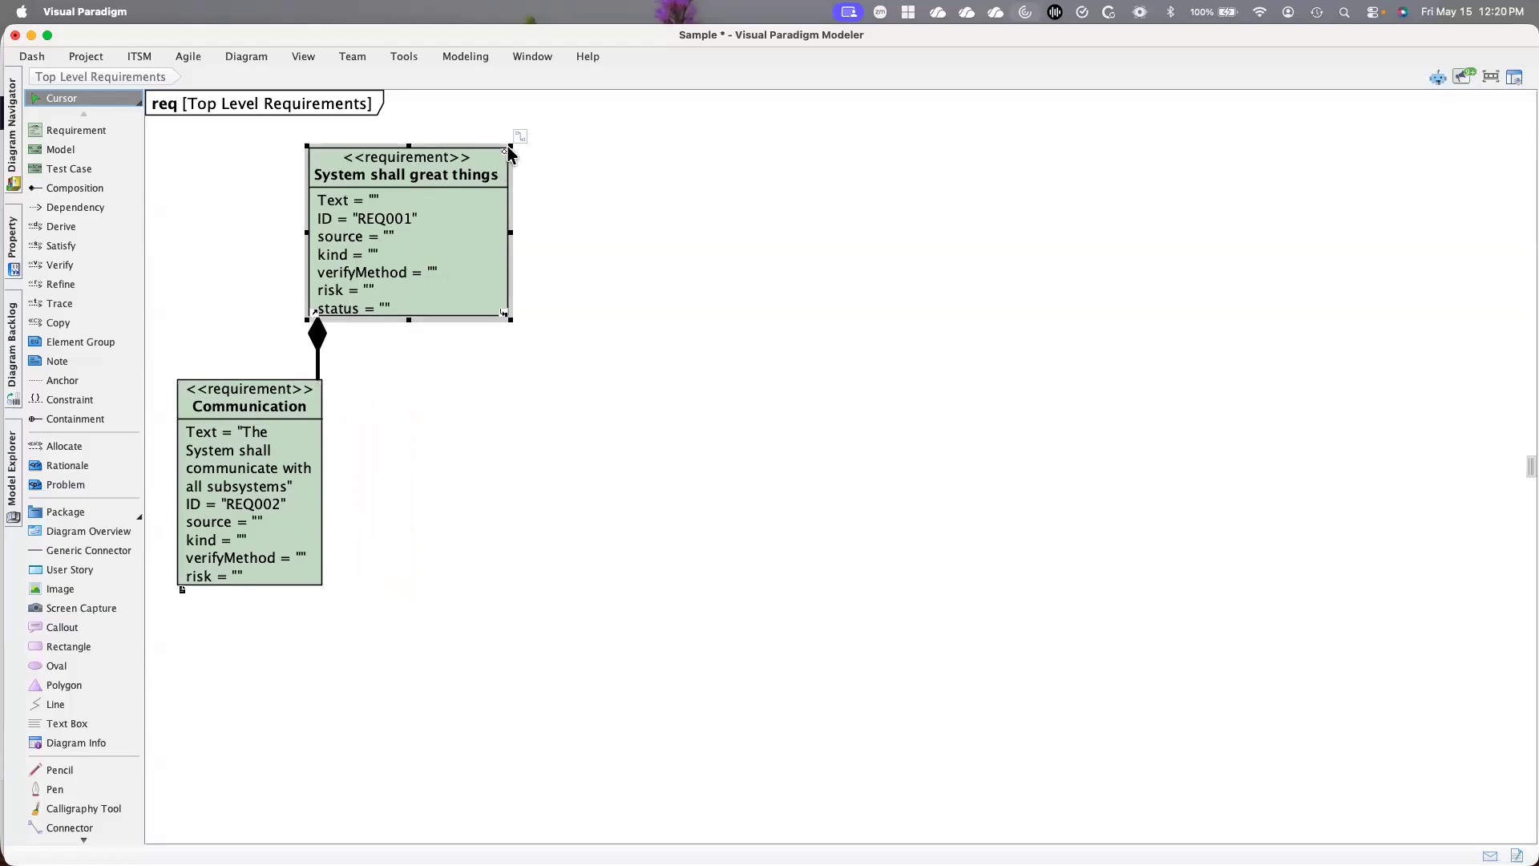
pyautogui.click(521, 138)
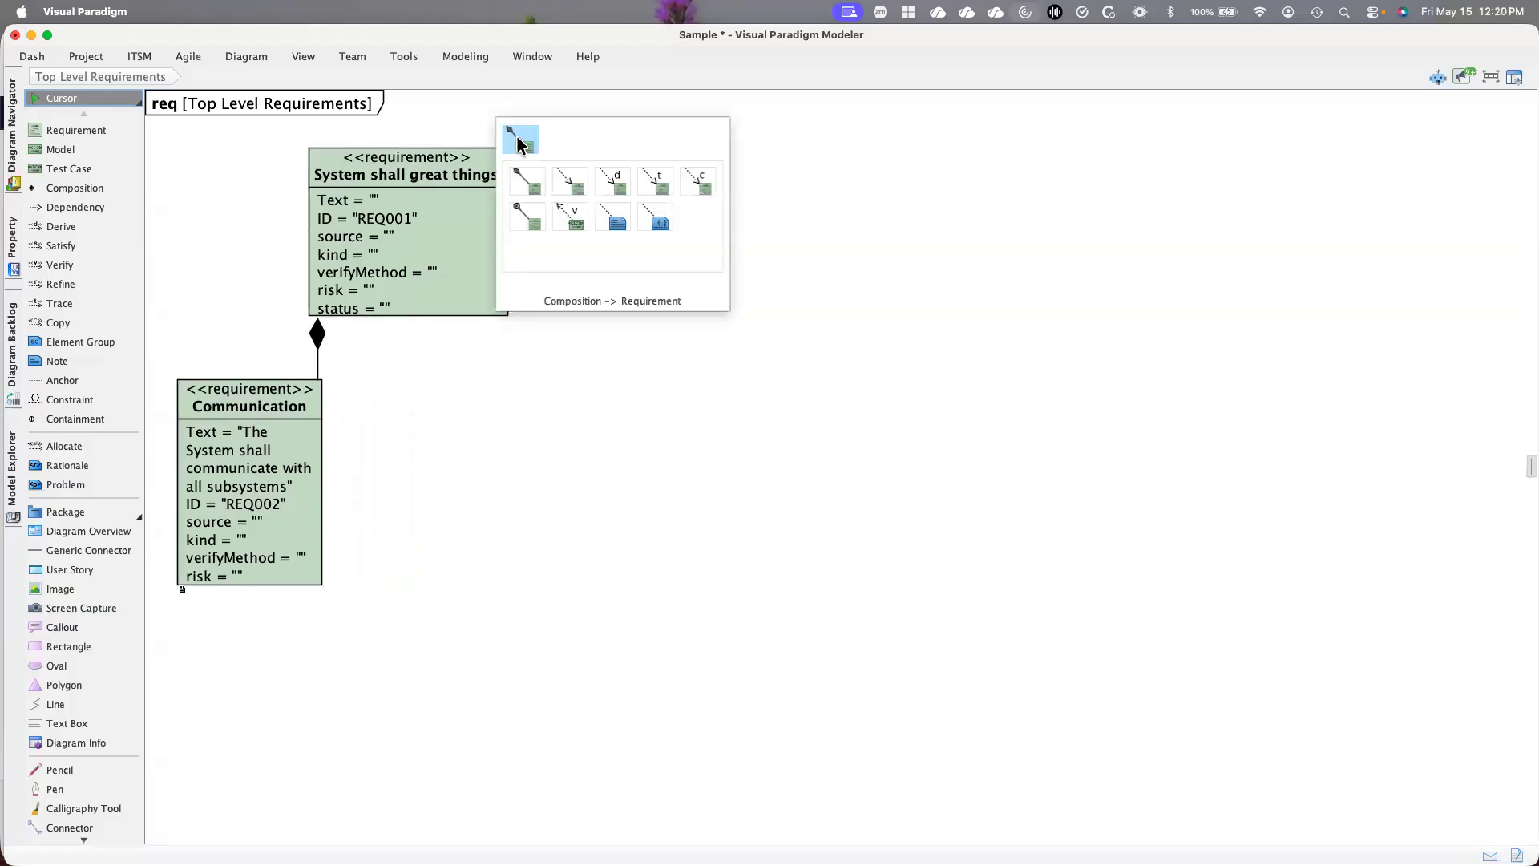
pyautogui.click(529, 183)
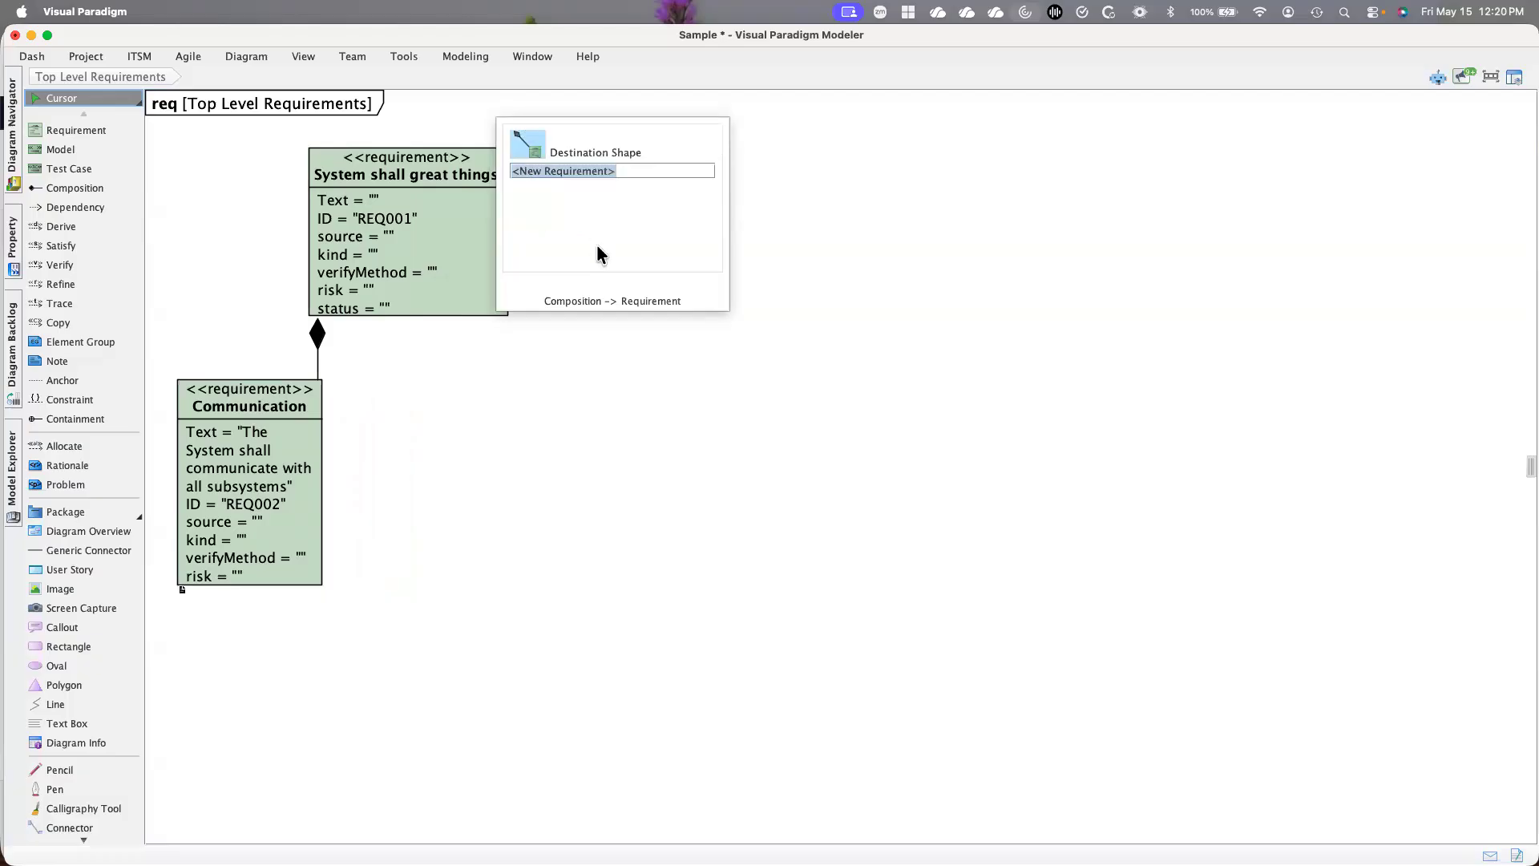
pyautogui.press('Return')
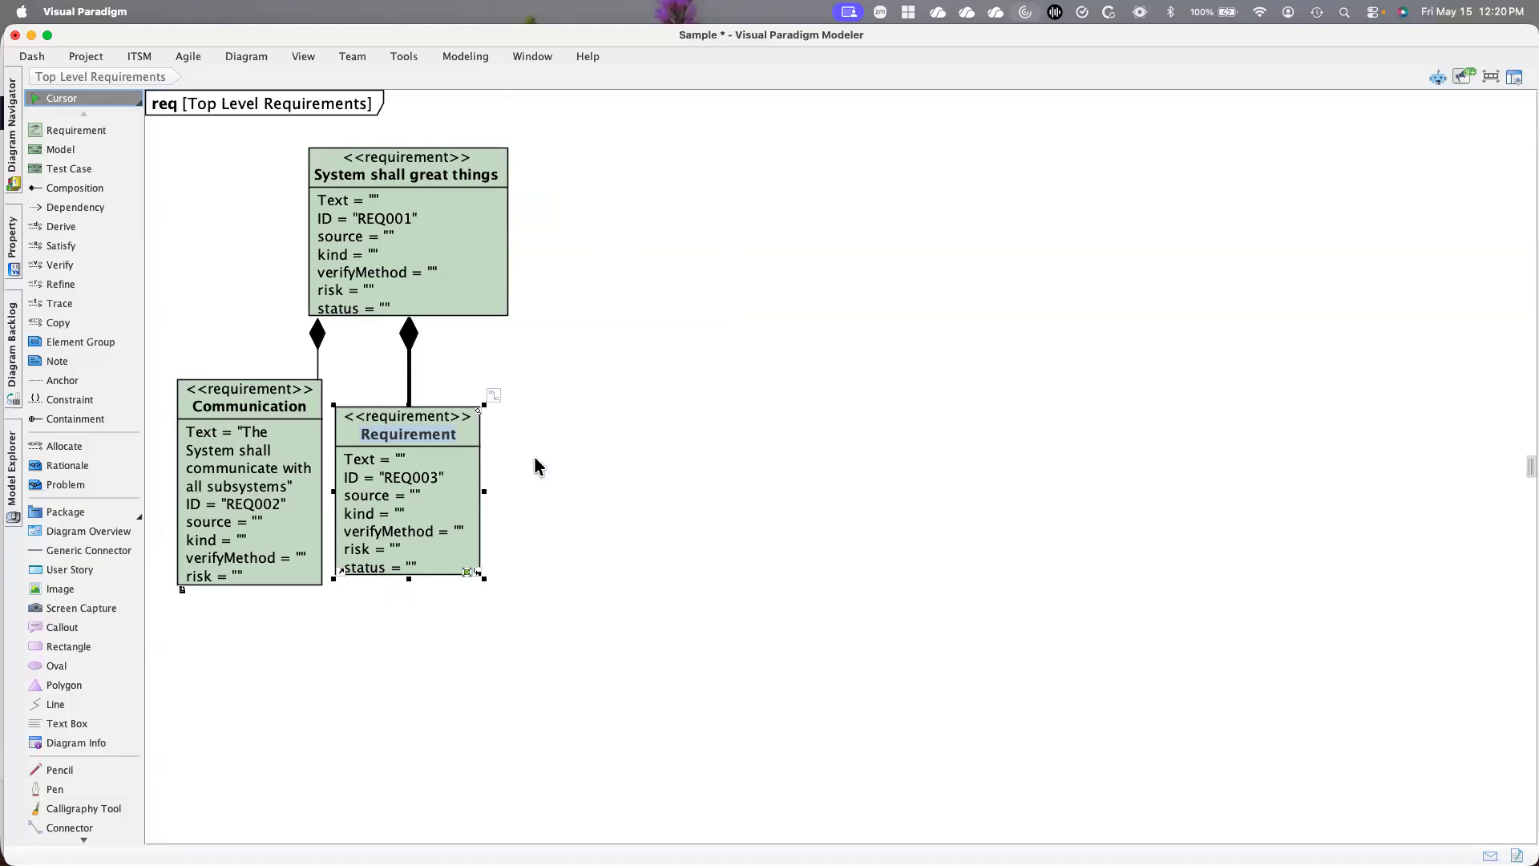
pyautogui.moveTo(444, 415); pyautogui.dragTo(519, 411)
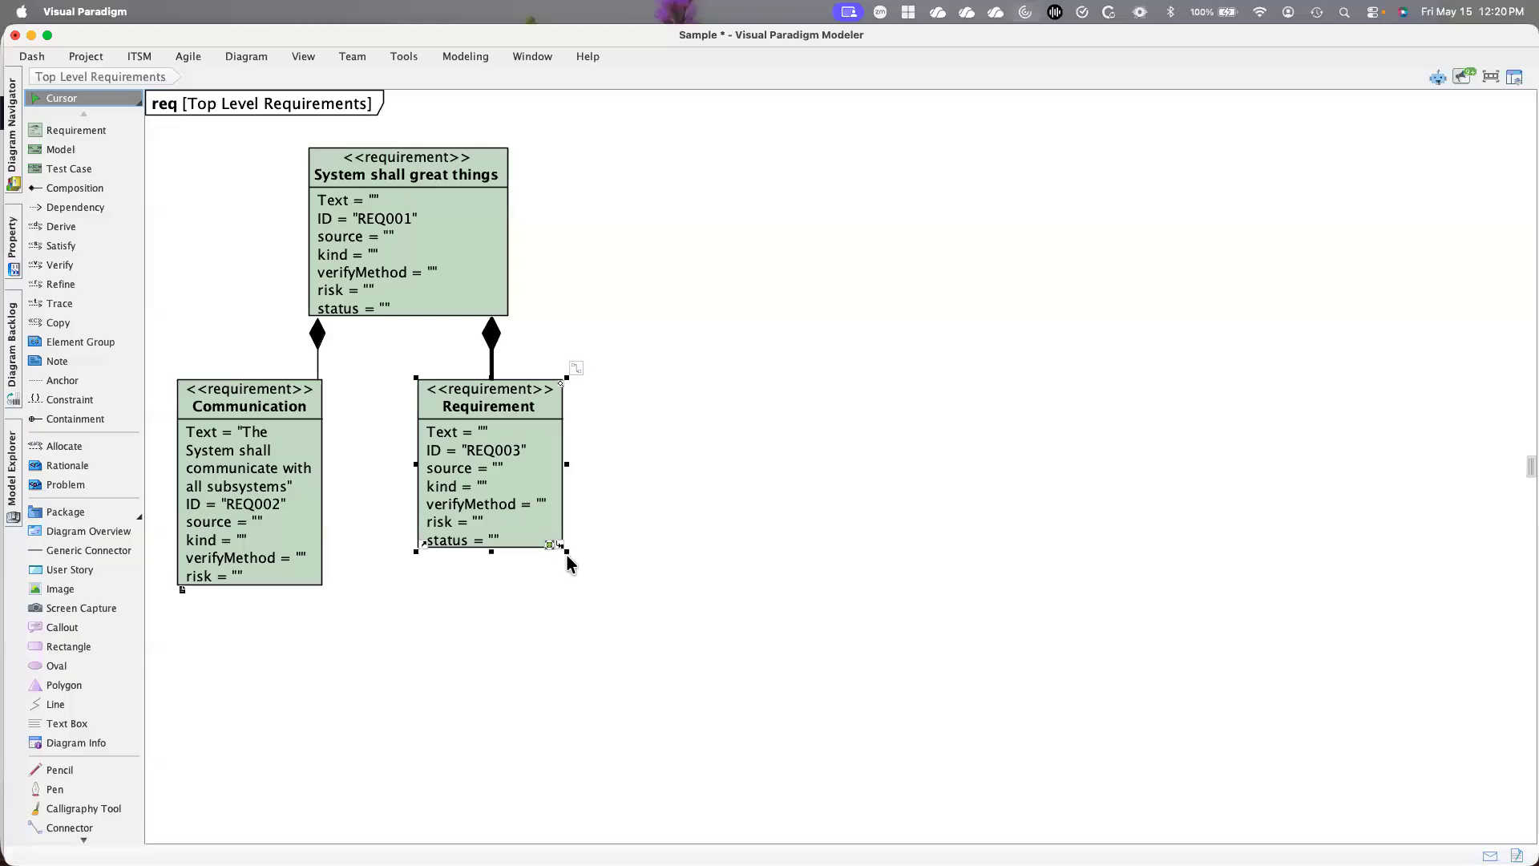
pyautogui.moveTo(565, 555); pyautogui.dragTo(613, 601)
# Set the new child requirement's text to "The System shall function over 3 orders of magnitude signal stregth"
pyautogui.click(510, 432)
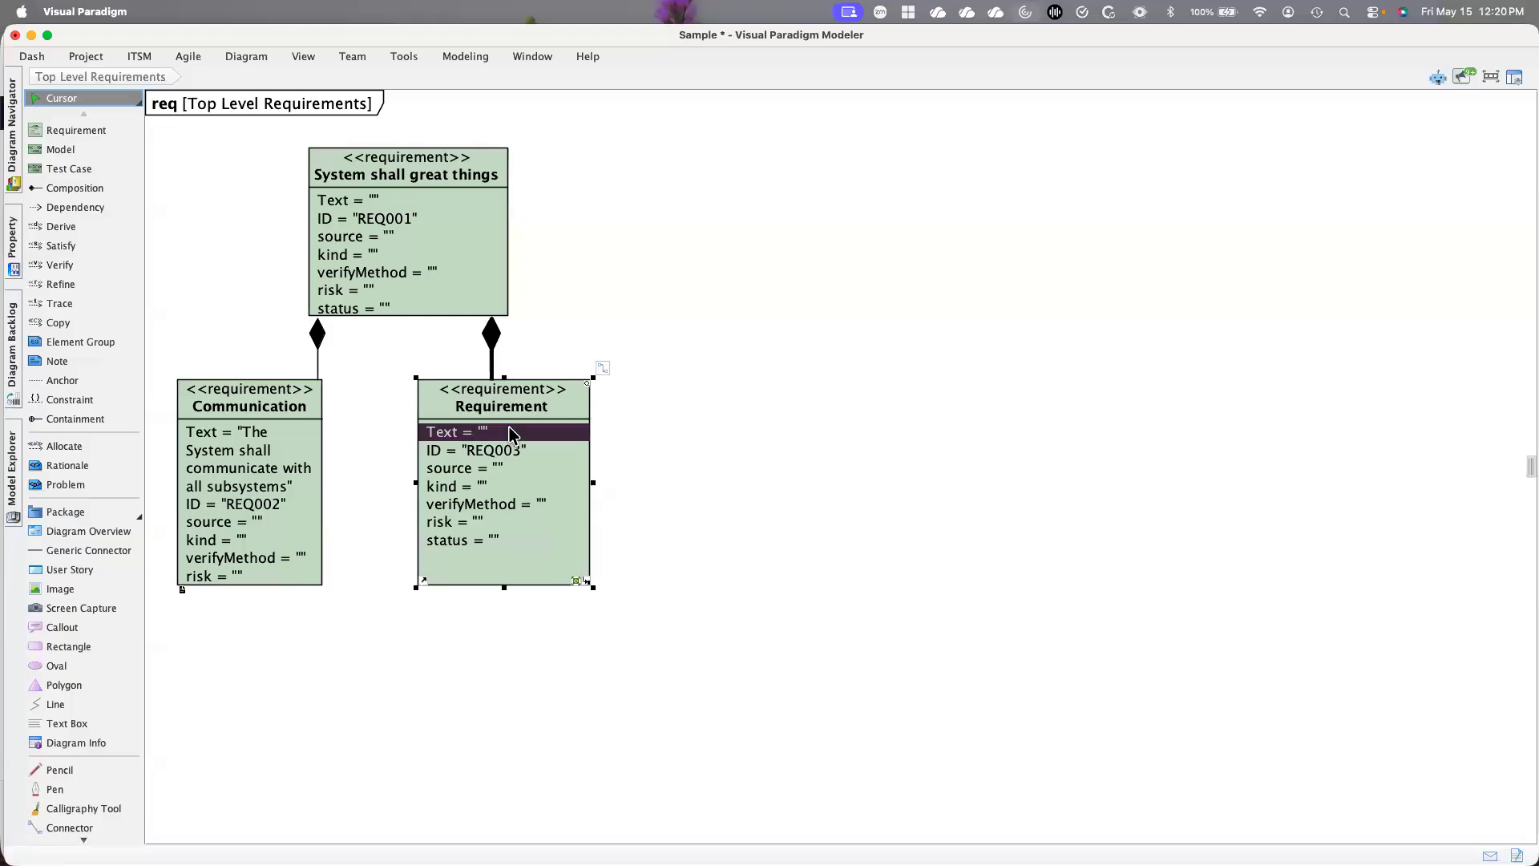
pyautogui.click(510, 432)
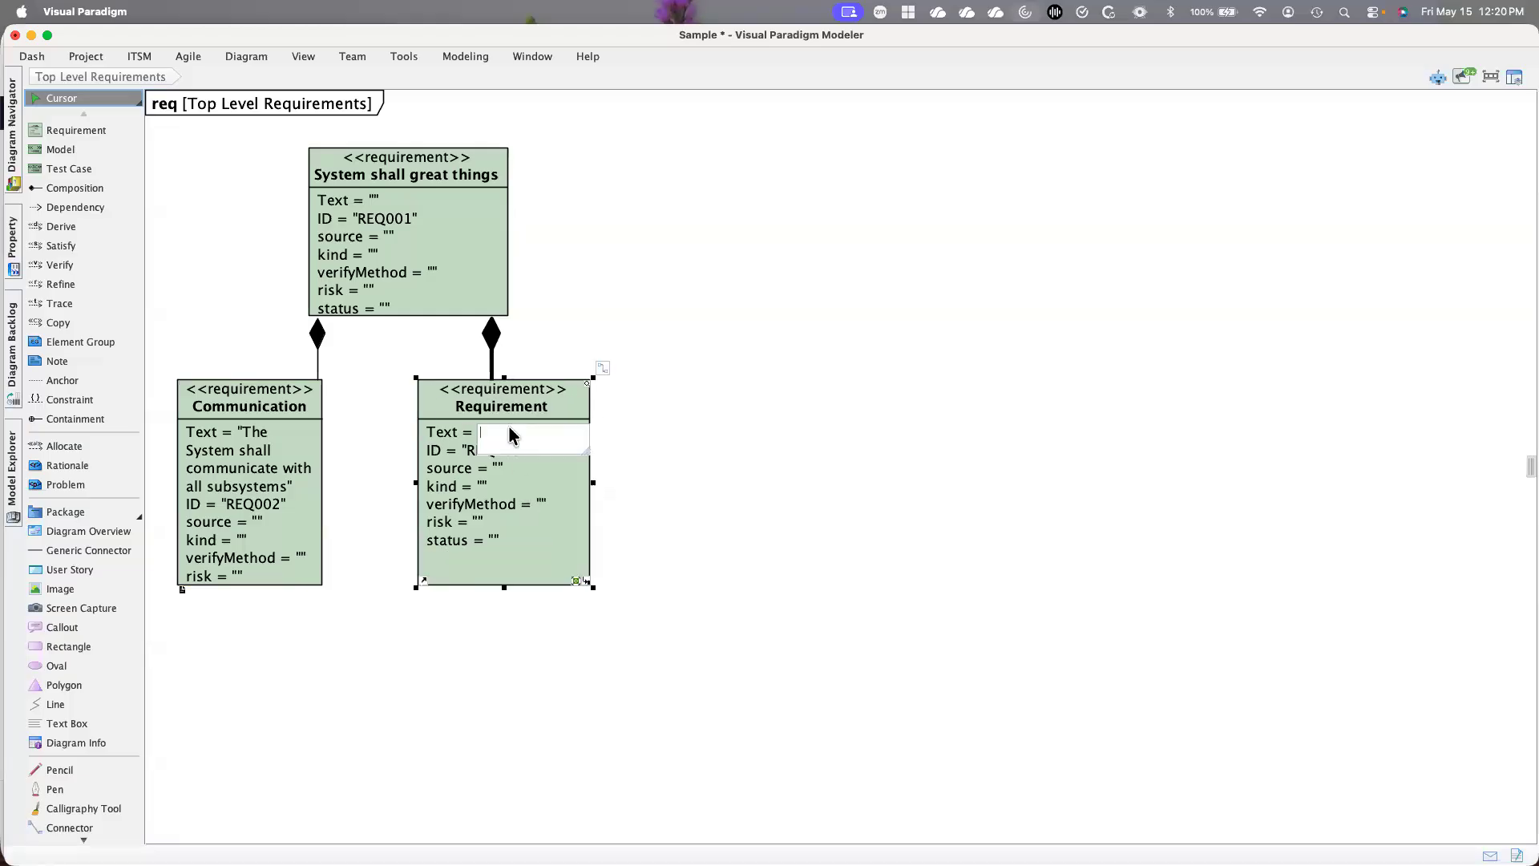
pyautogui.write('The System sall functio')
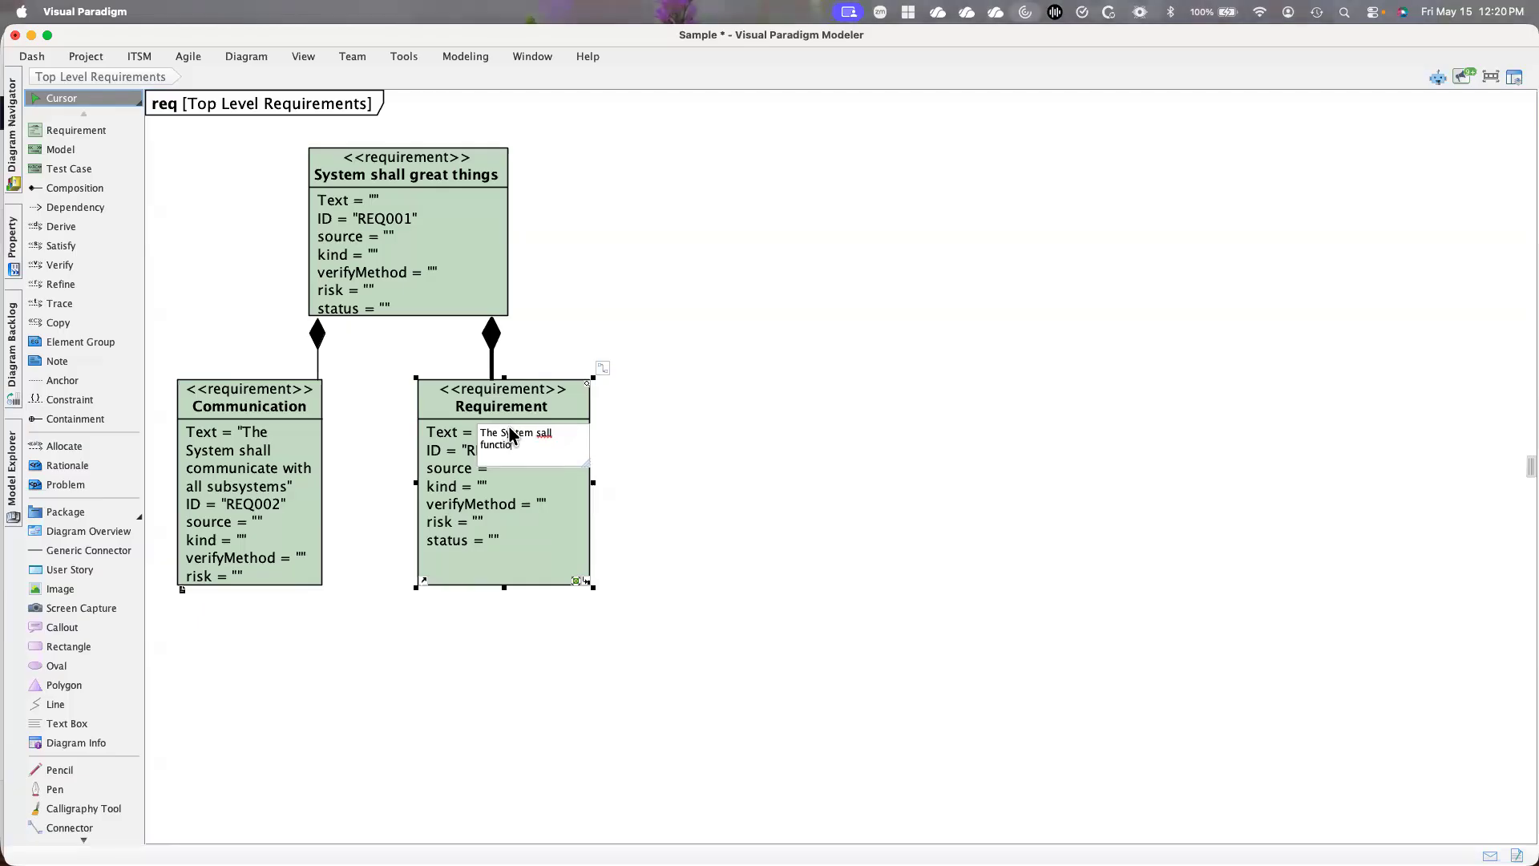
pyautogui.write('n over ')
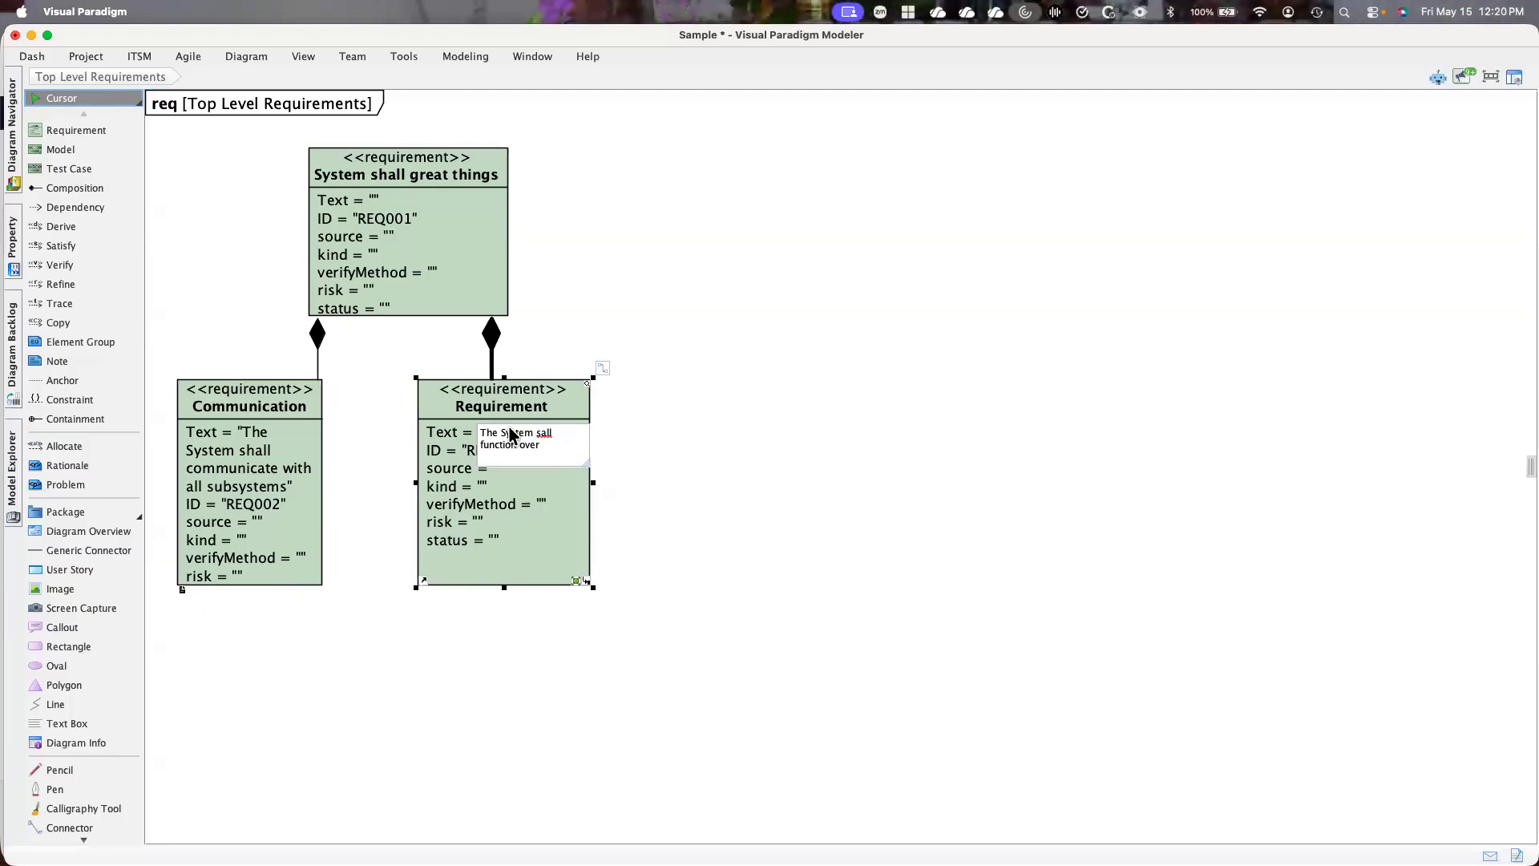
pyautogui.write('3 orders of mag')
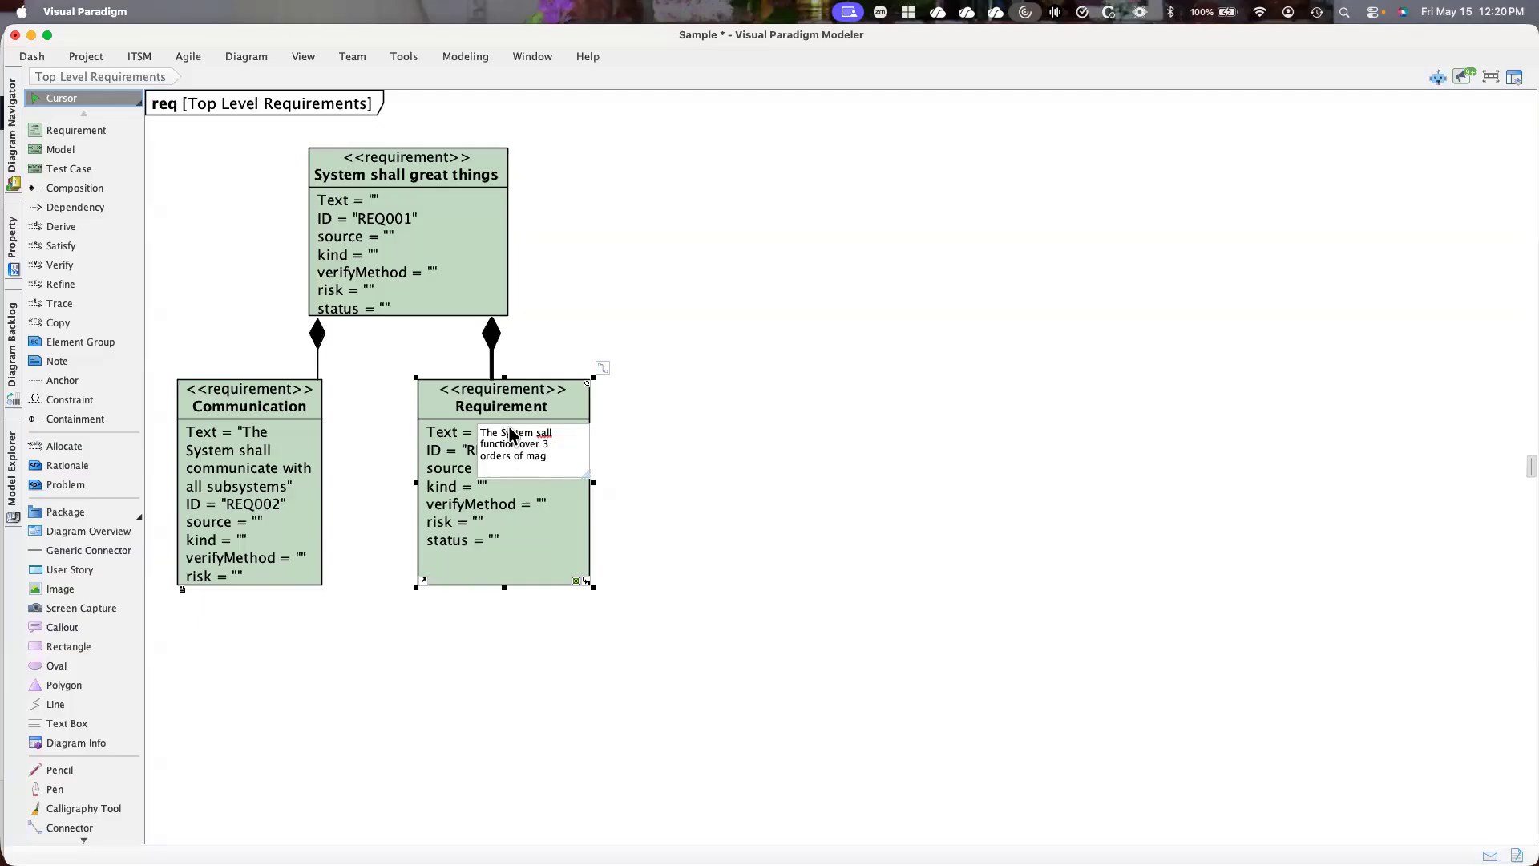
pyautogui.write('nitude ')
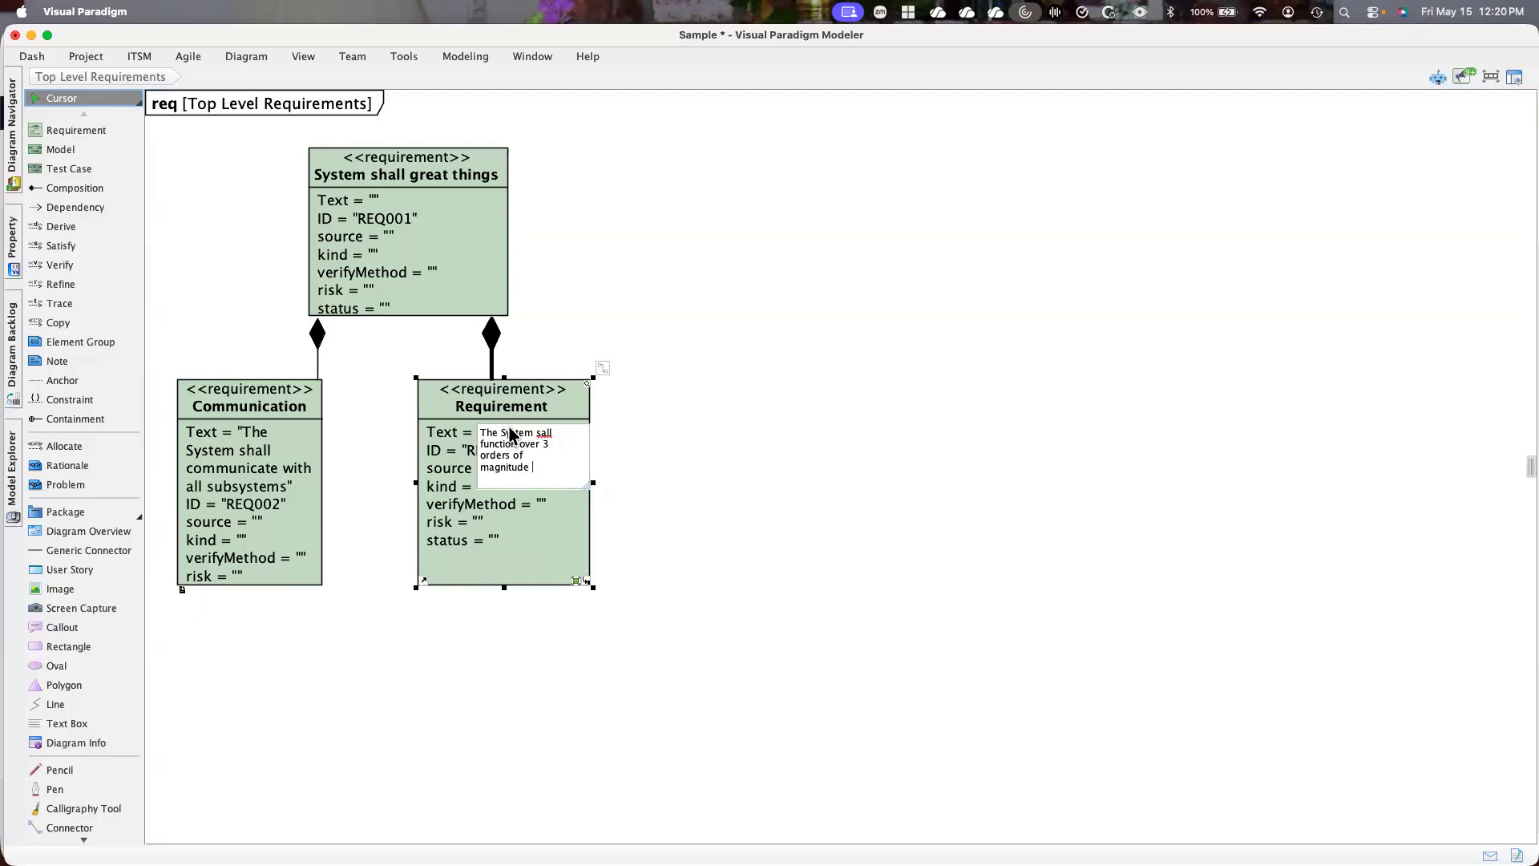
pyautogui.write('signa')
pyautogui.write('l stregth')
pyautogui.write('s')
pyautogui.press('BackSpace')
pyautogui.write('s')
pyautogui.press('Return')
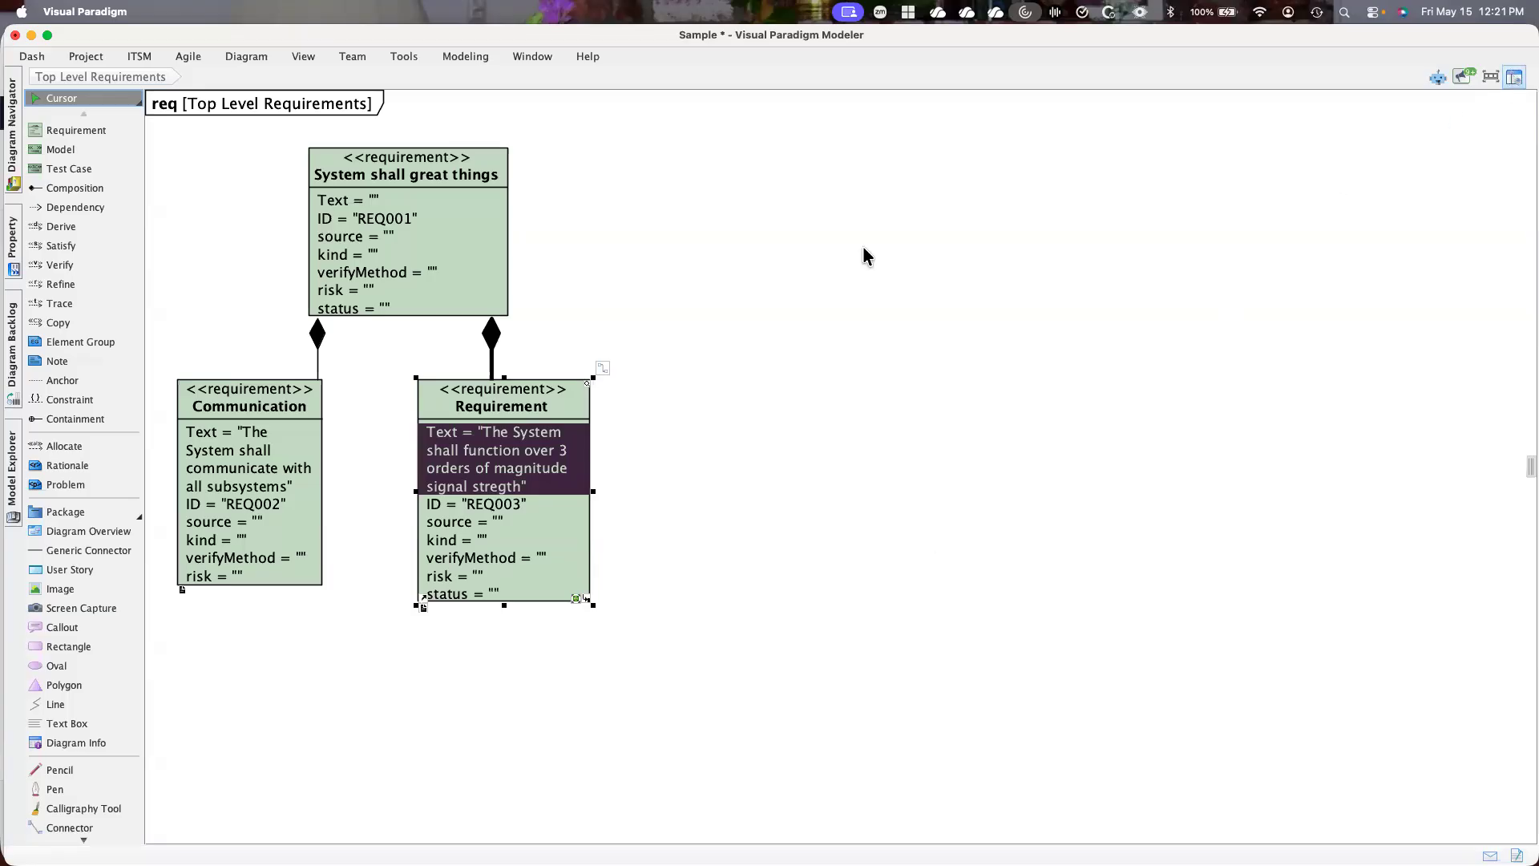
# Create a new blank Activity Diagram named "Top Level Activity"
pyautogui.click(1512, 81)
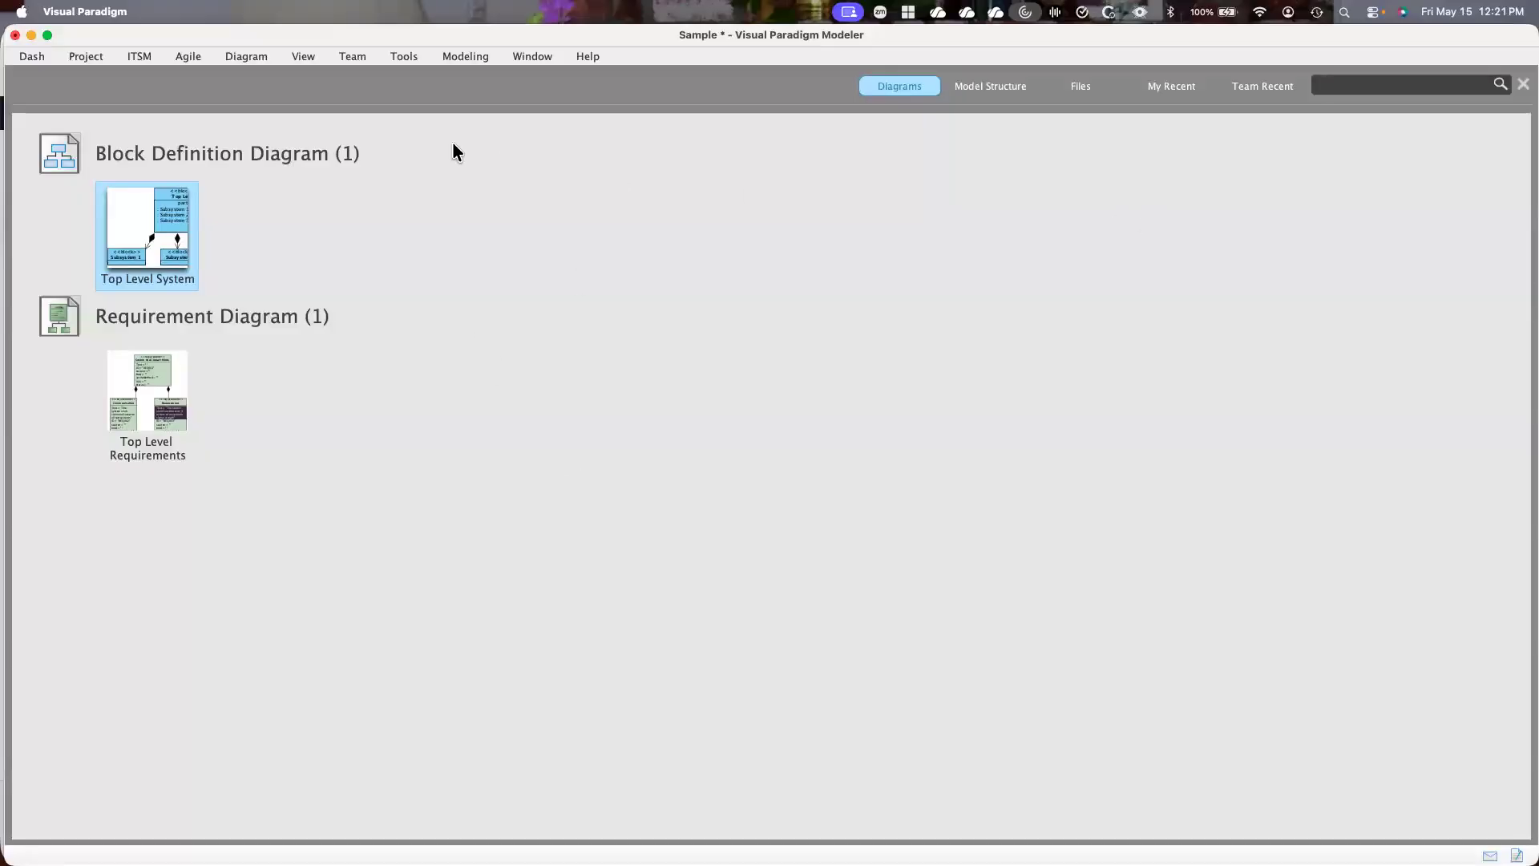
pyautogui.click(238, 53)
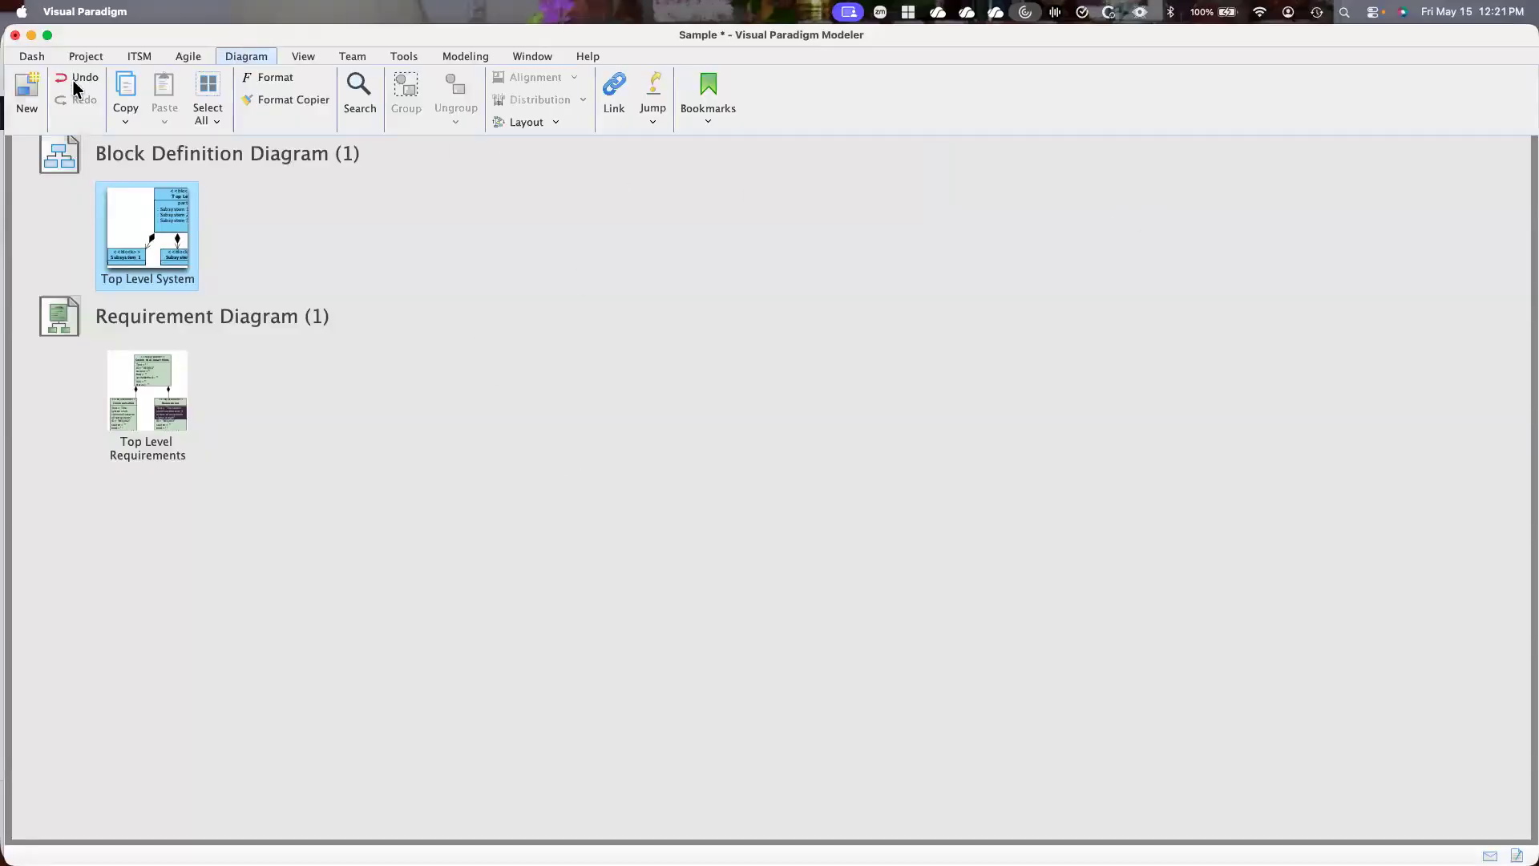
pyautogui.click(23, 86)
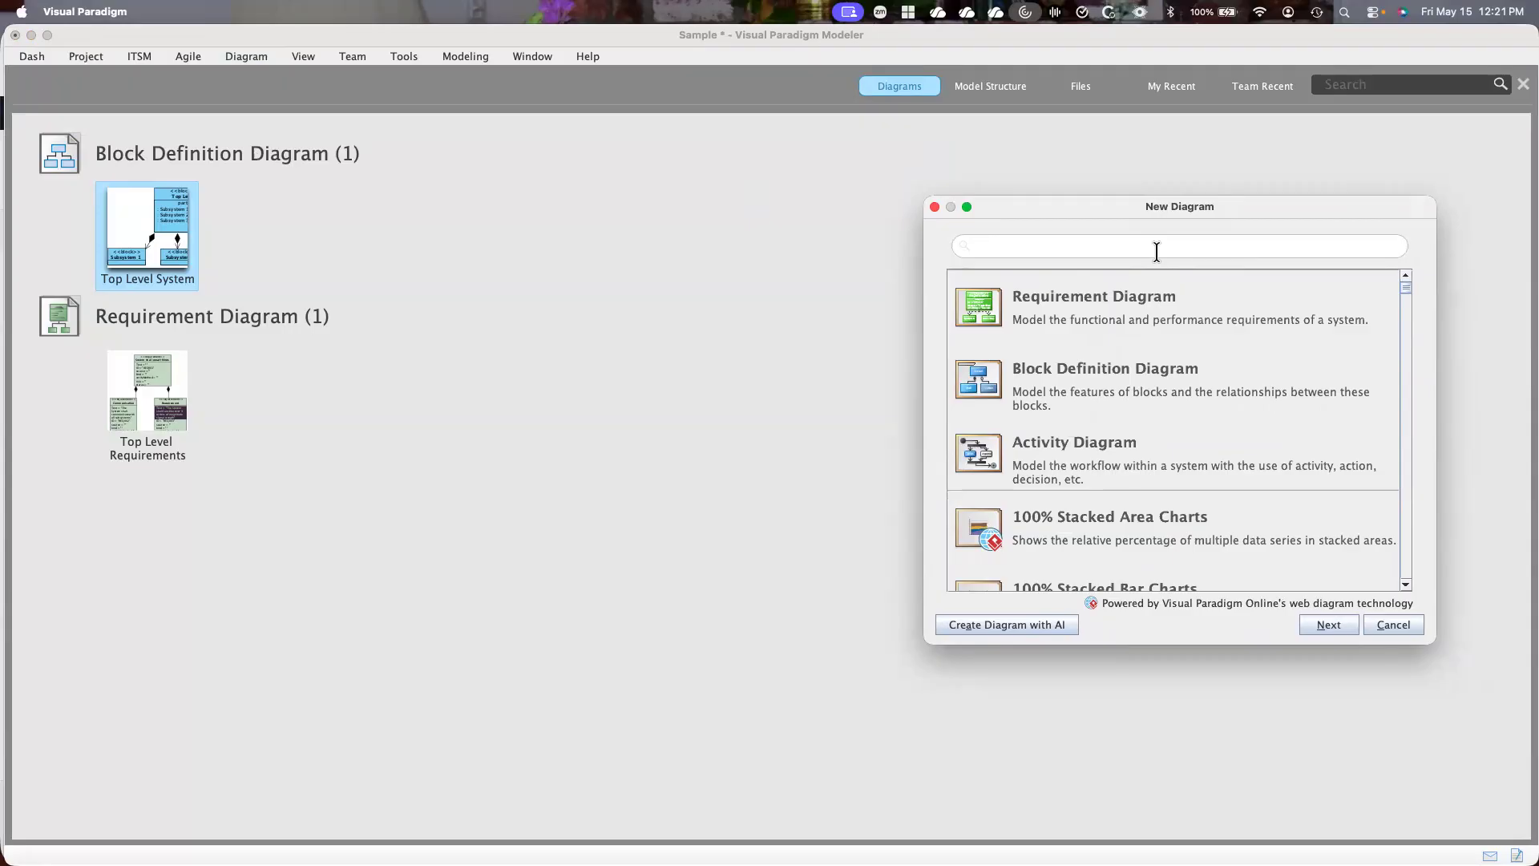
pyautogui.write('Act')
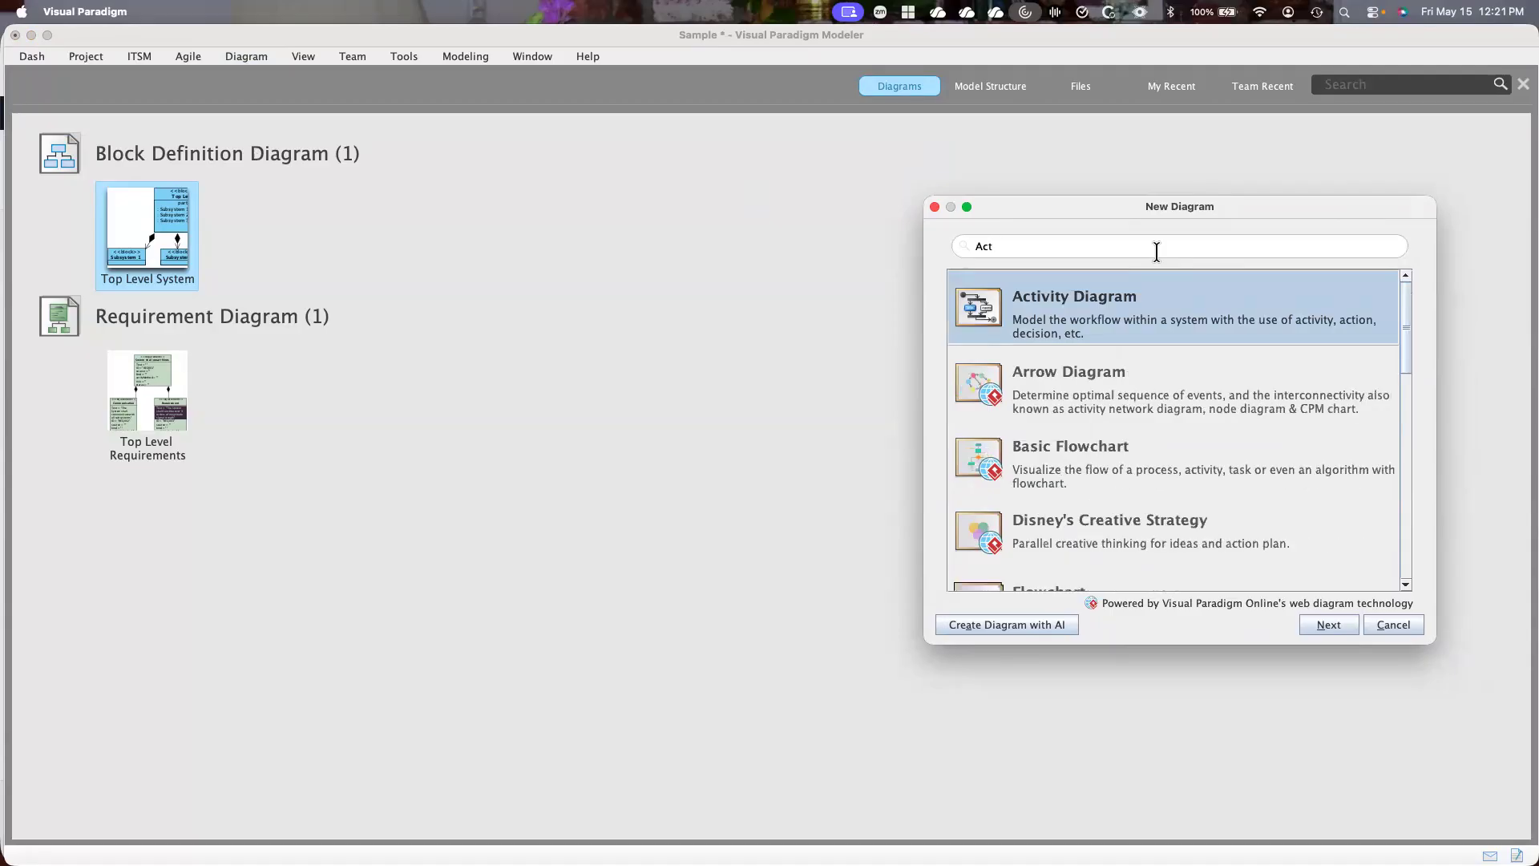
pyautogui.click(1107, 304)
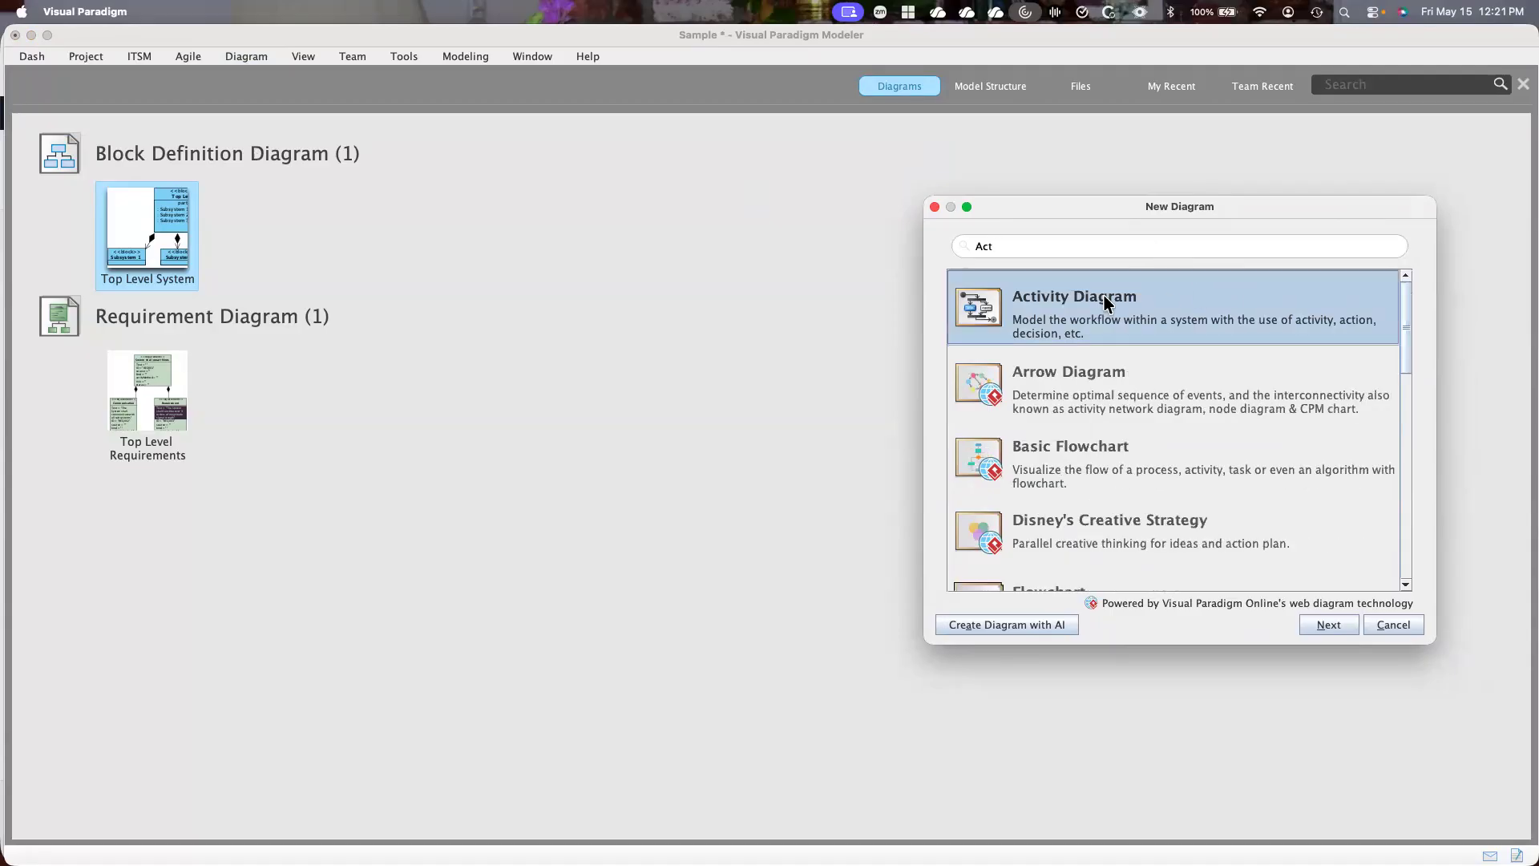
pyautogui.click(1329, 625)
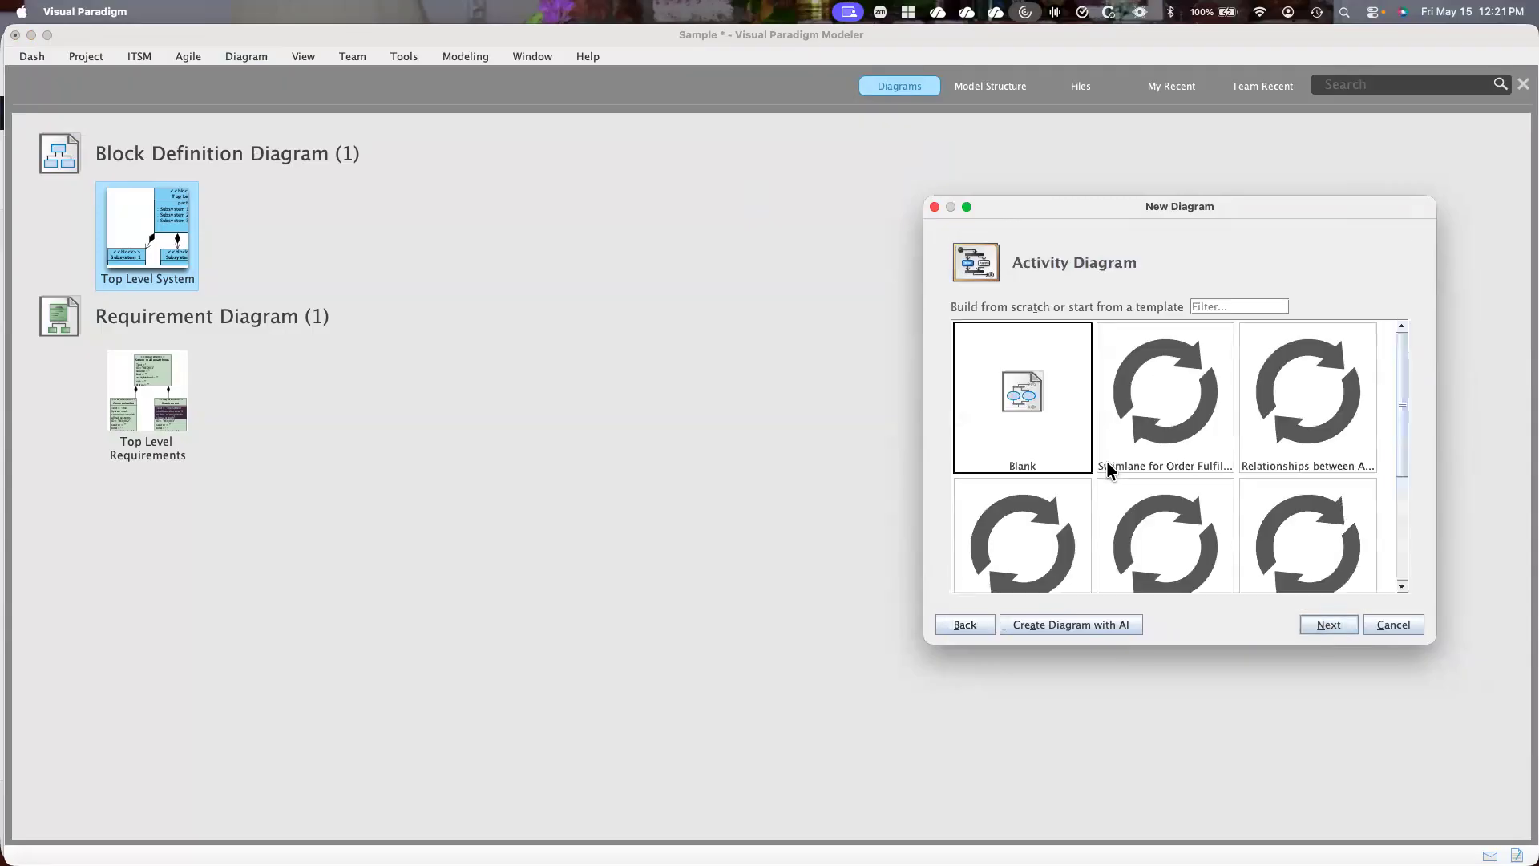
pyautogui.click(1326, 623)
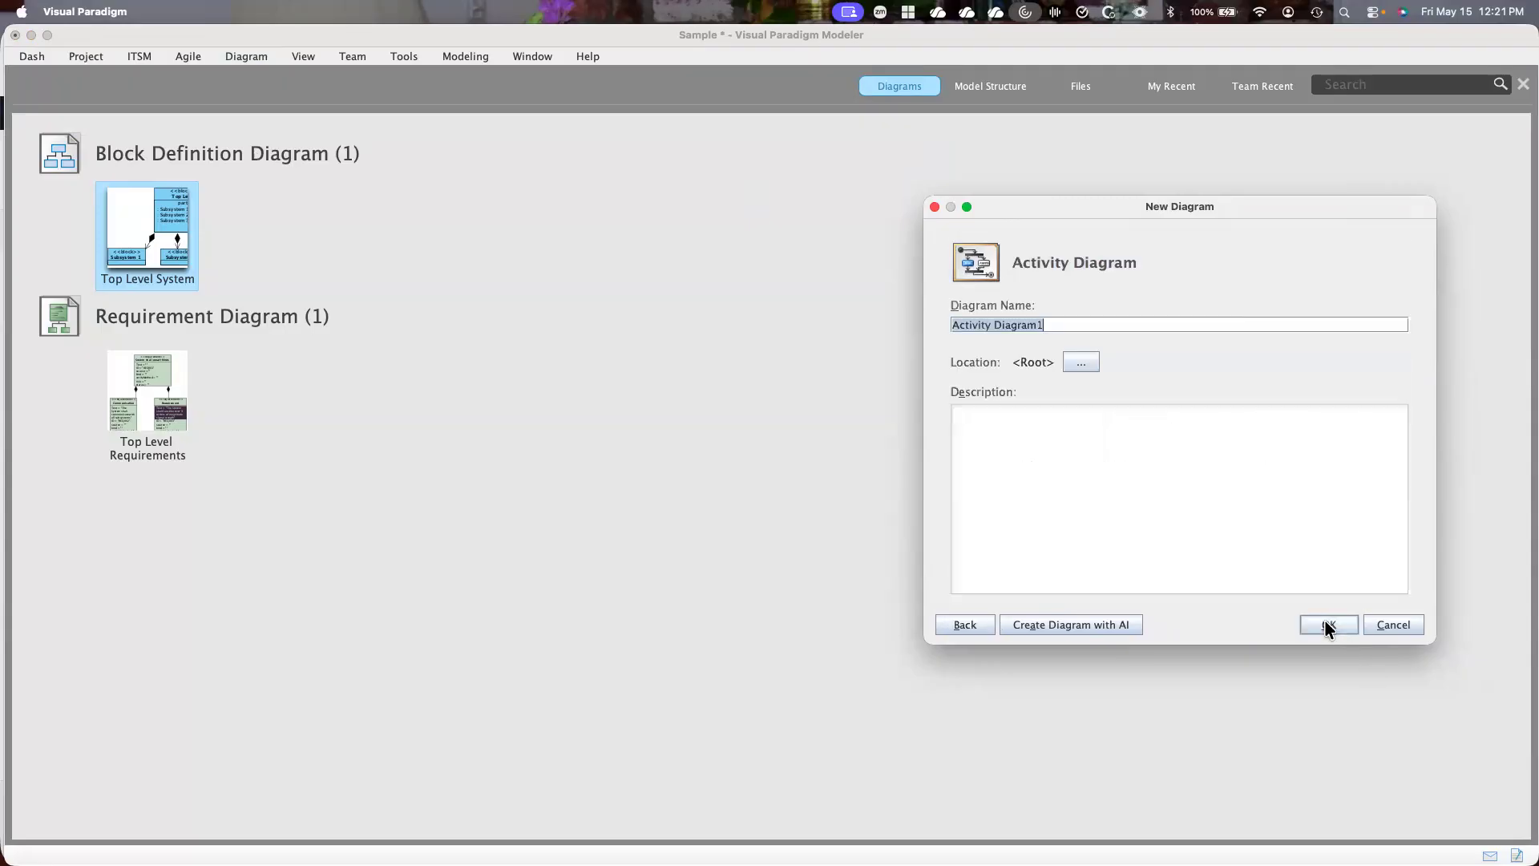
pyautogui.write('Top Level Activity')
pyautogui.click(1336, 627)
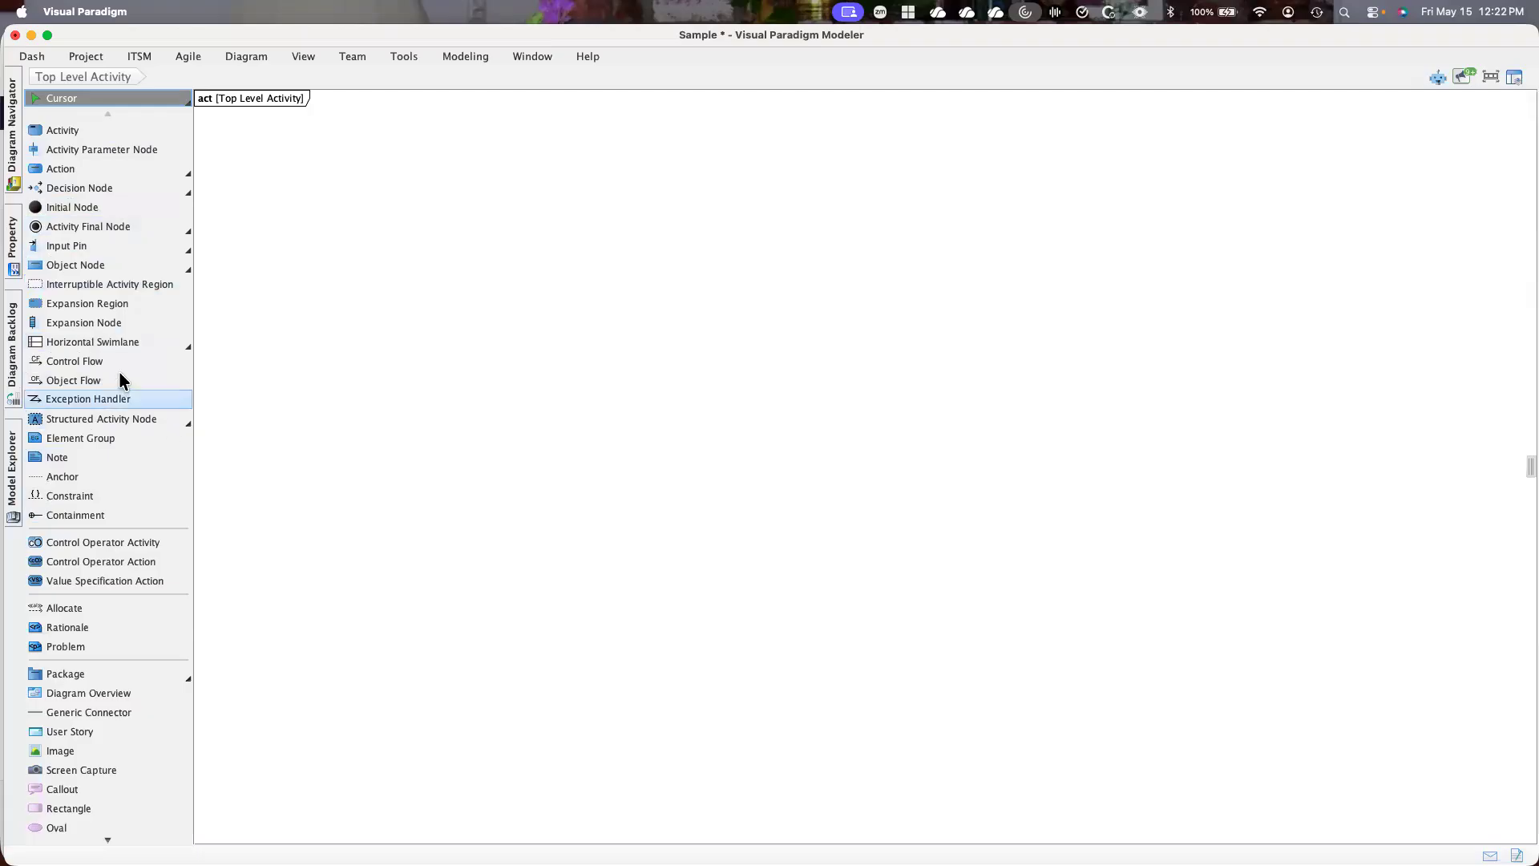
# Add a vertical swimlane to the upper middle of the Top Level Activity diagram
pyautogui.scroll(-5, 110, 374)
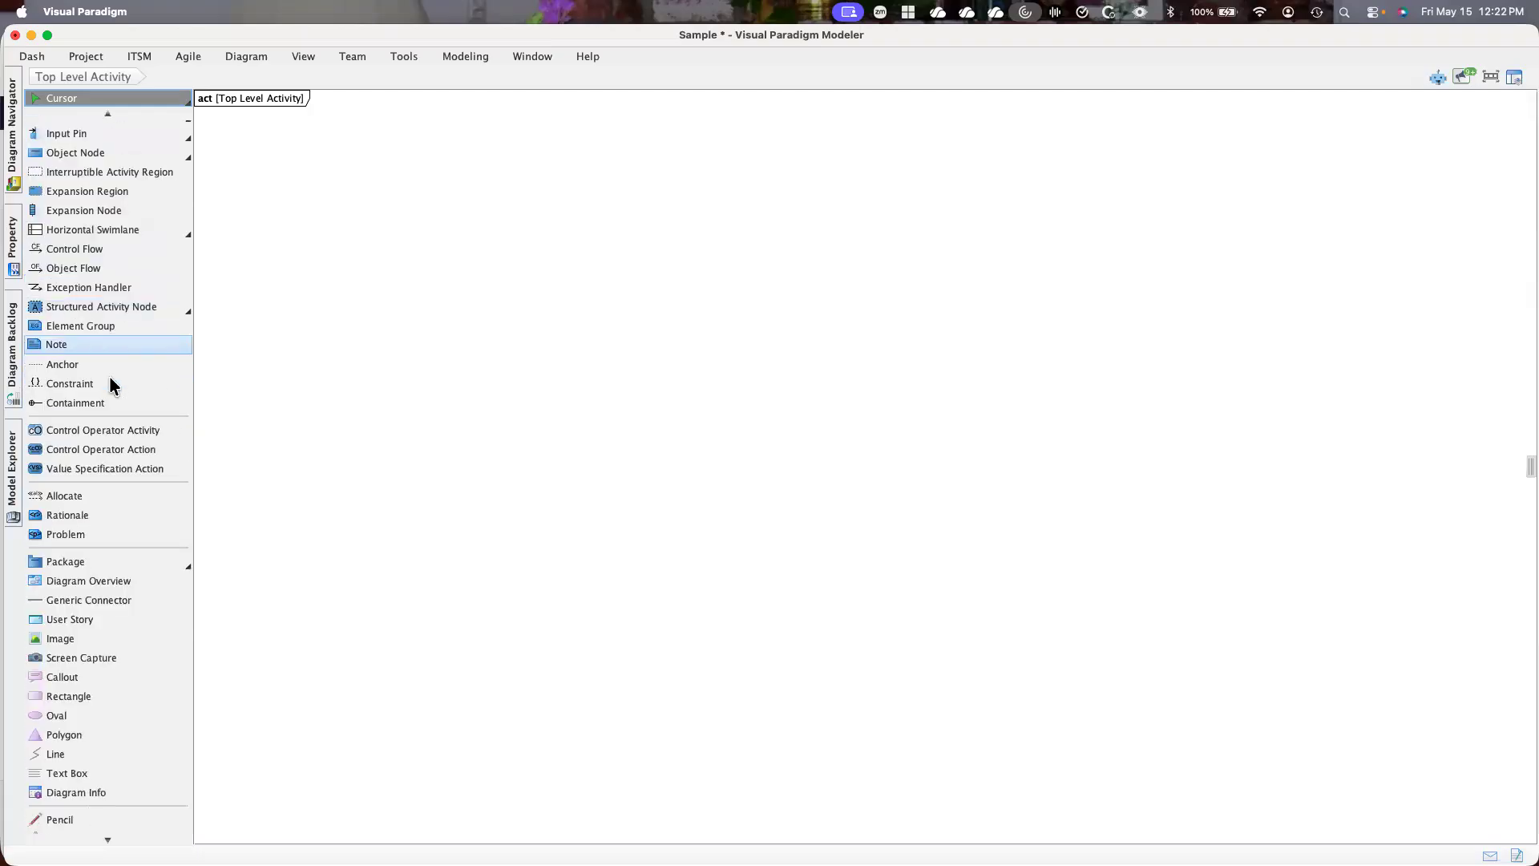
pyautogui.scroll(5, 109, 386)
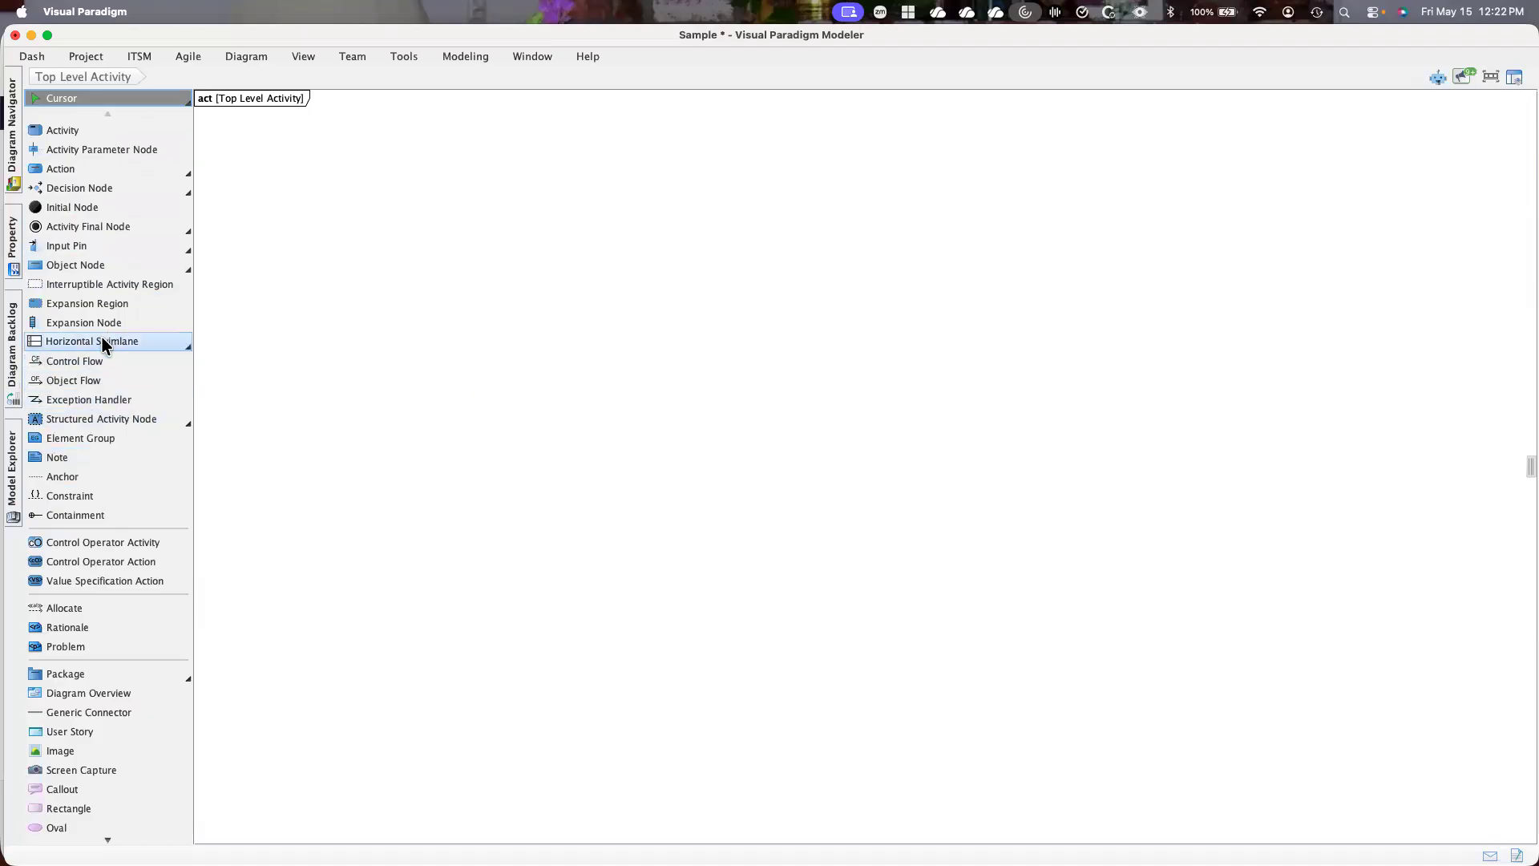
pyautogui.click(190, 351)
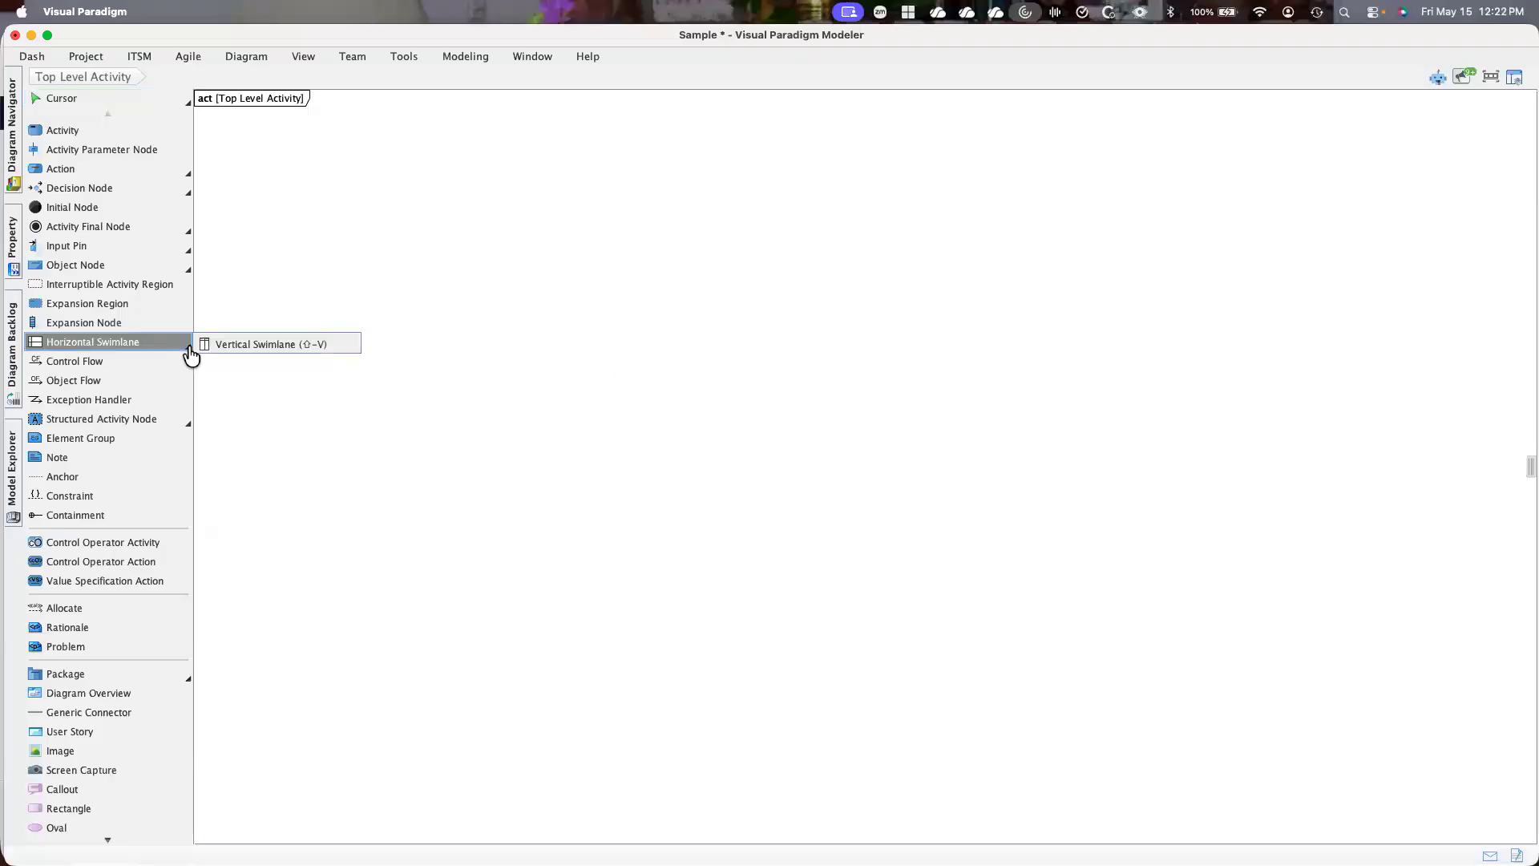
pyautogui.click(257, 344)
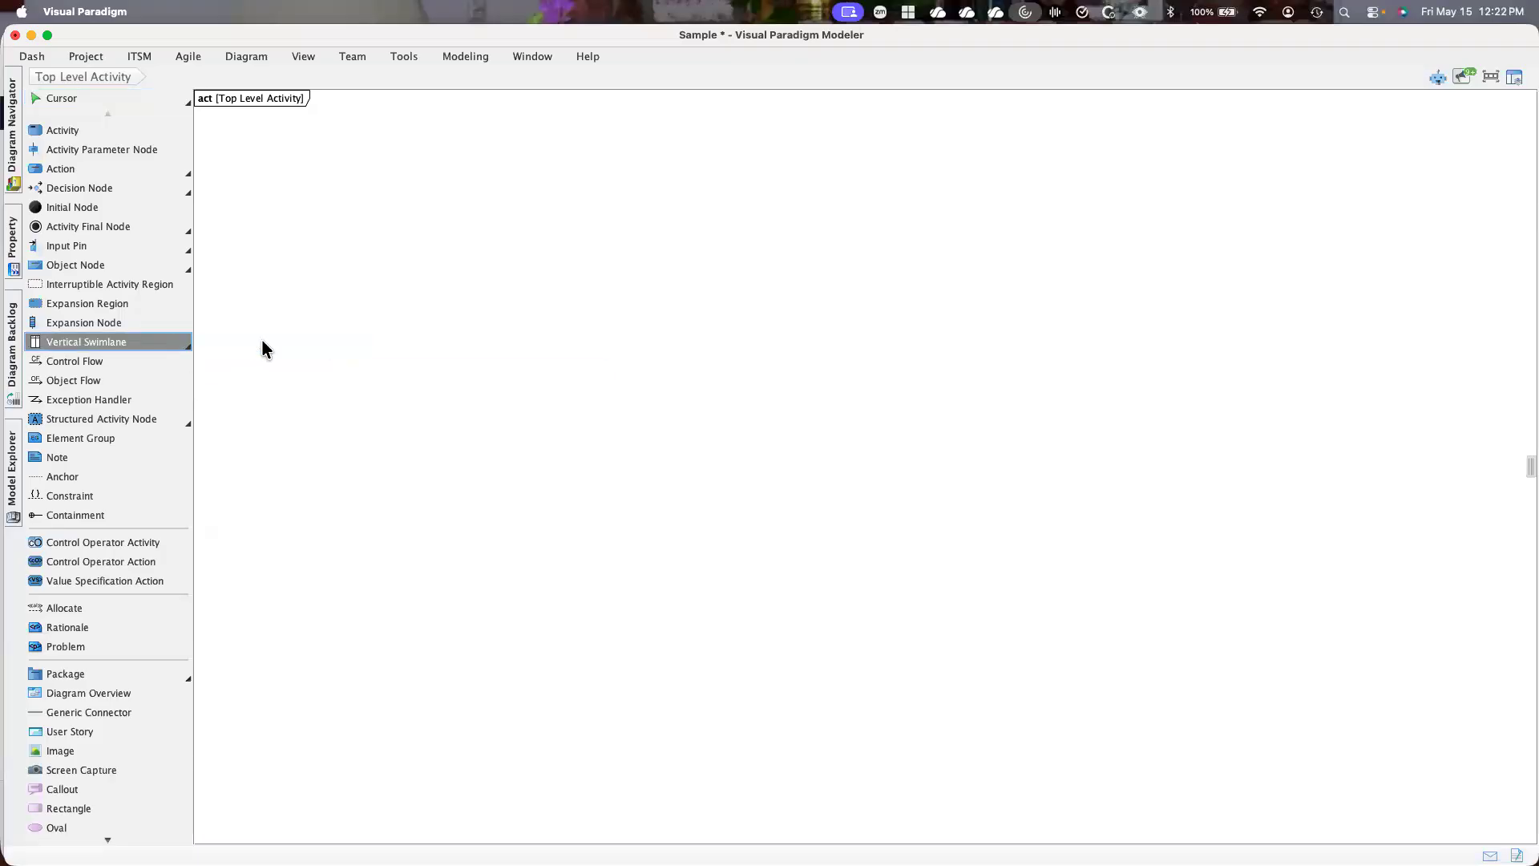
pyautogui.click(558, 253)
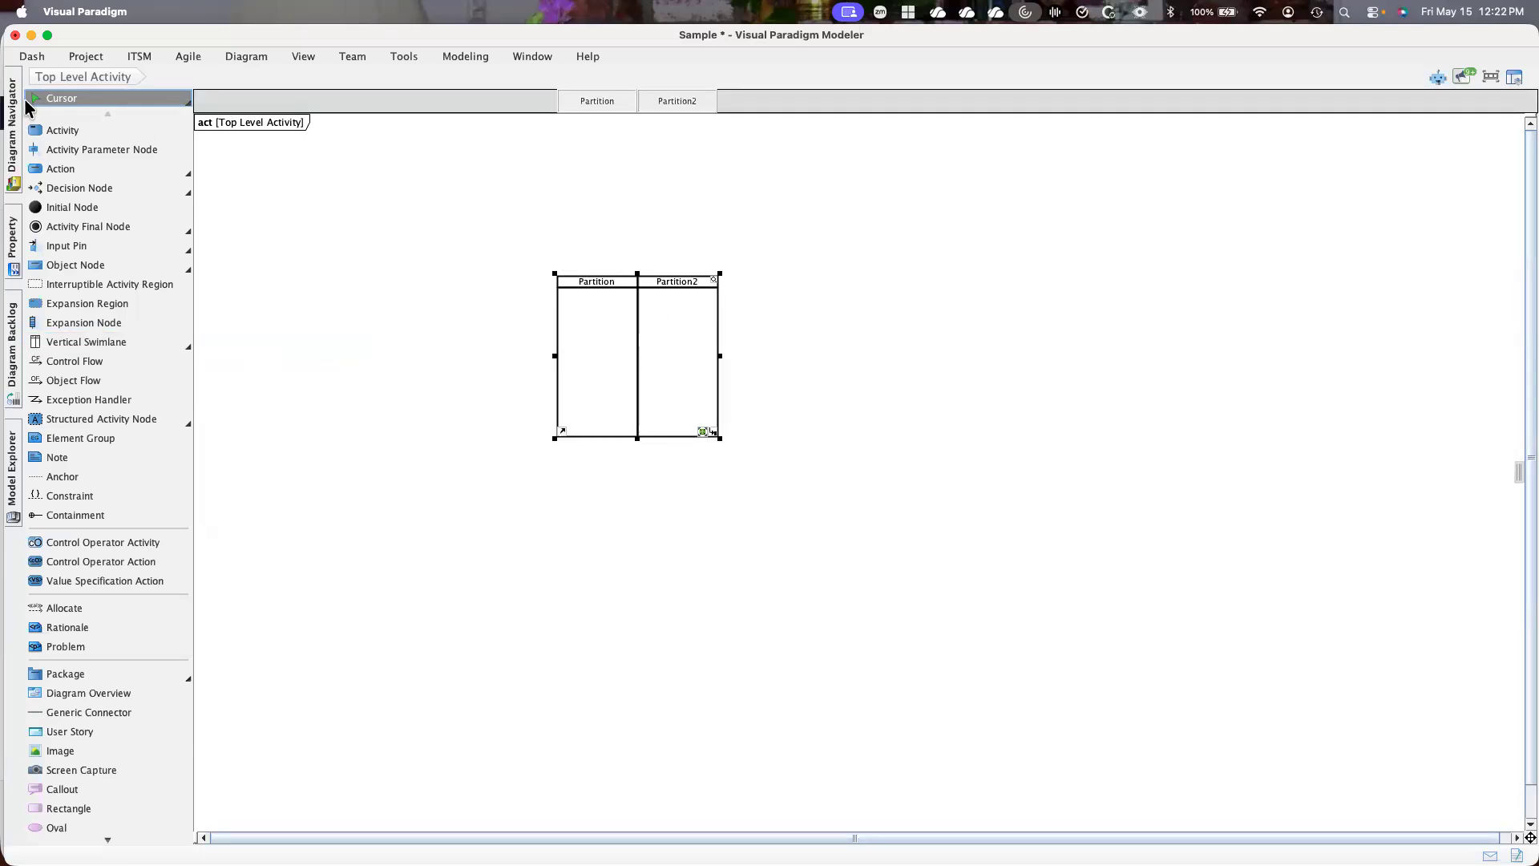
# Try placing the existing Subsystem 1 model element as a block on the swimlane's first partition, and undo it
pyautogui.click(11, 462)
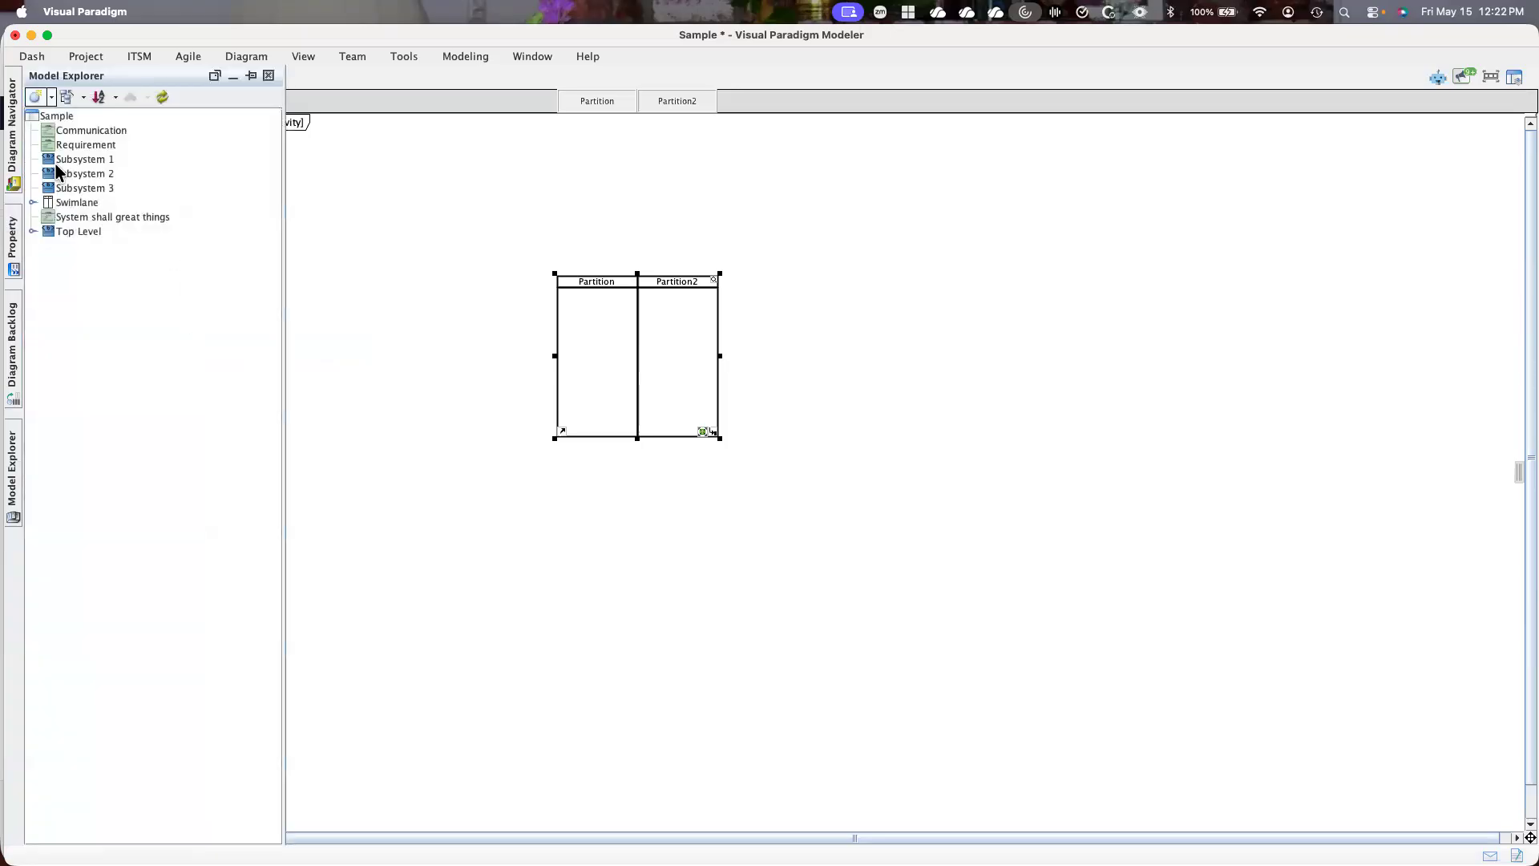
pyautogui.moveTo(52, 159); pyautogui.dragTo(585, 285)
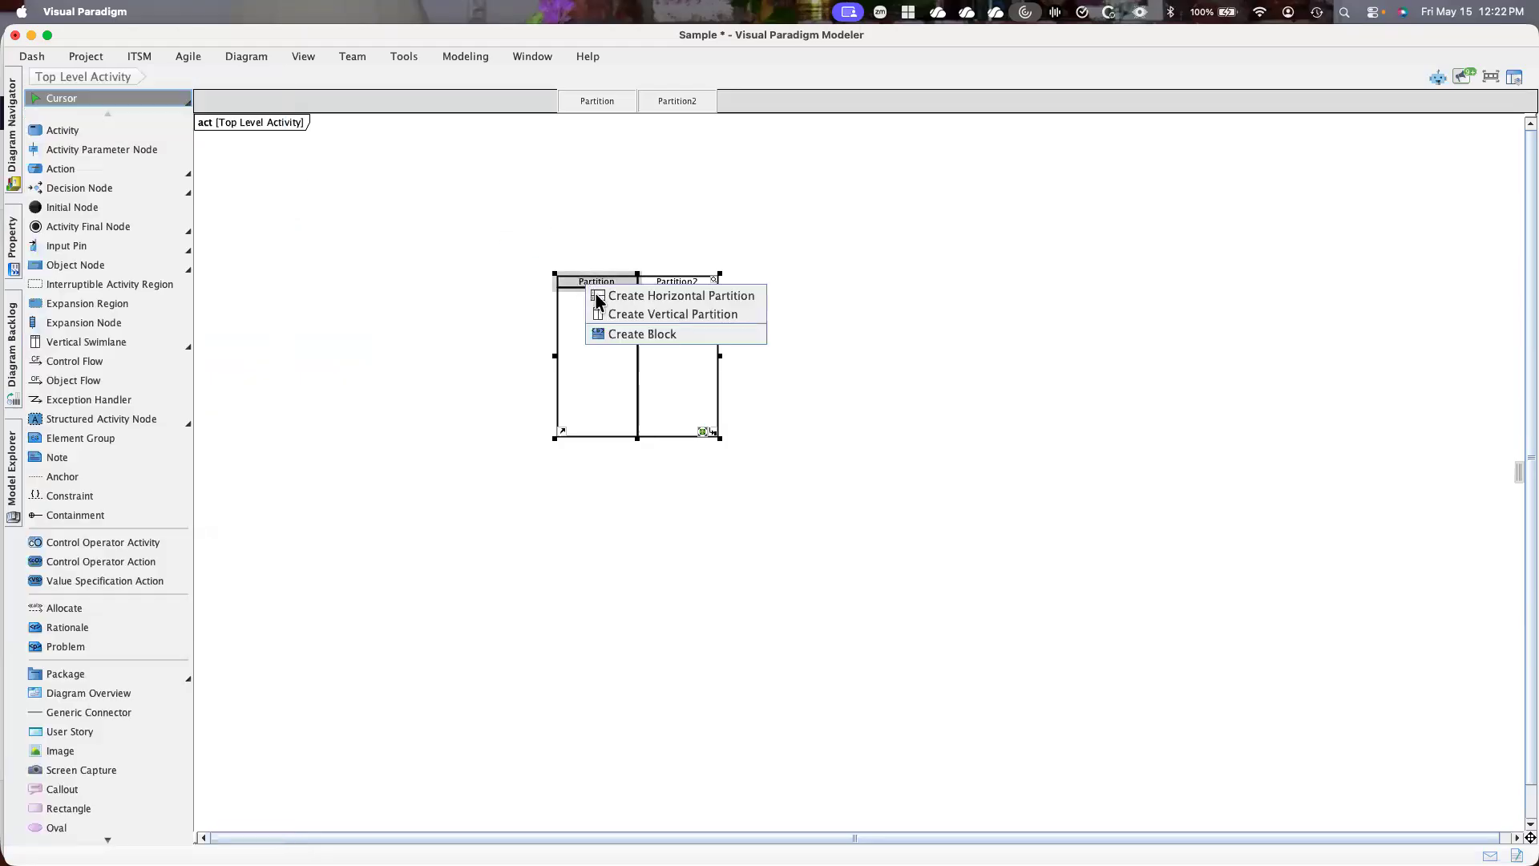
pyautogui.click(634, 333)
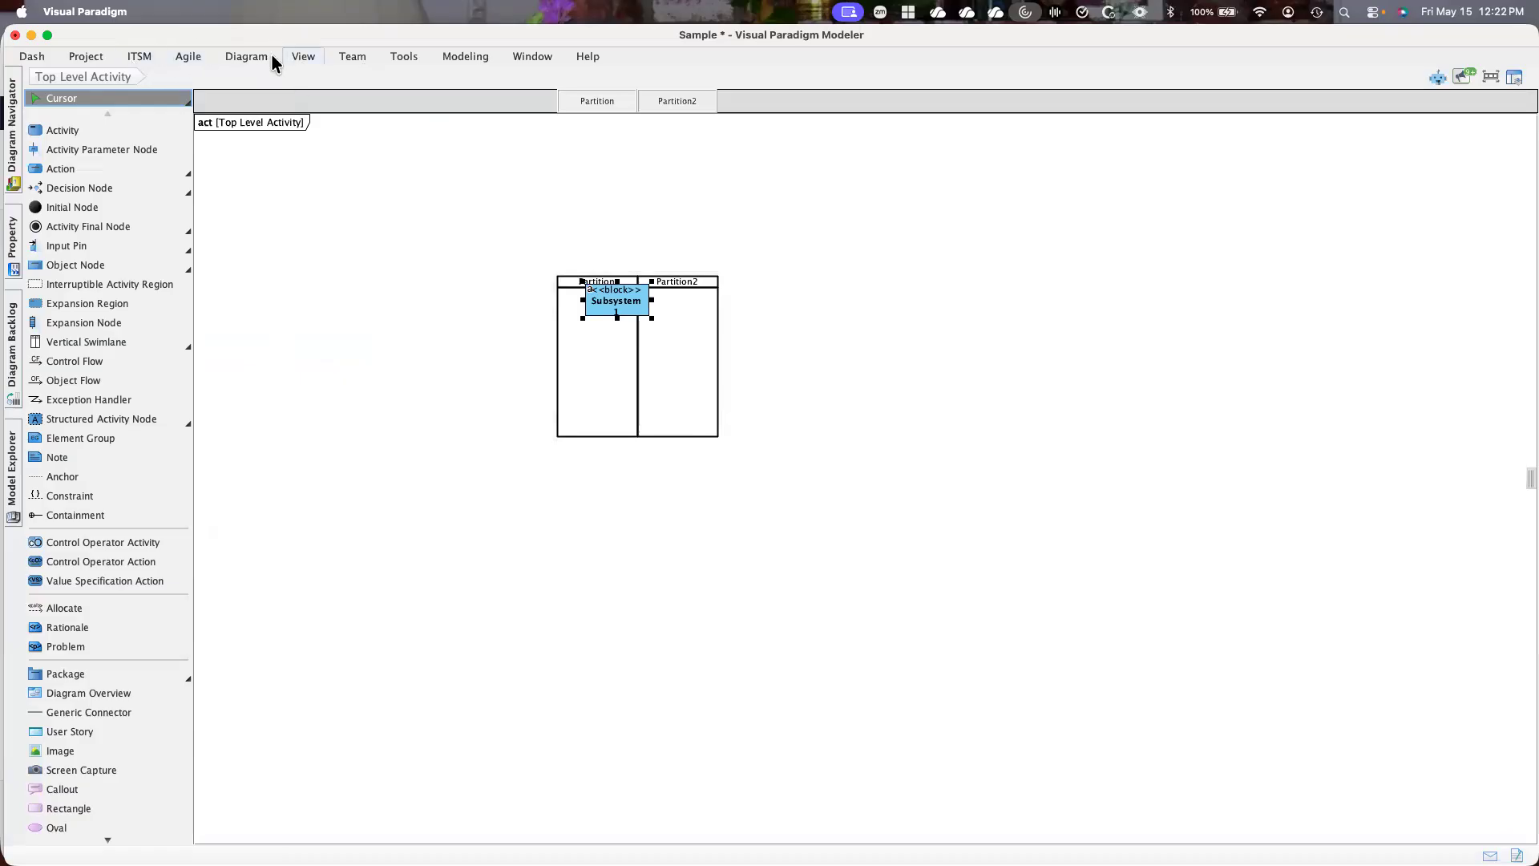
pyautogui.click(246, 56)
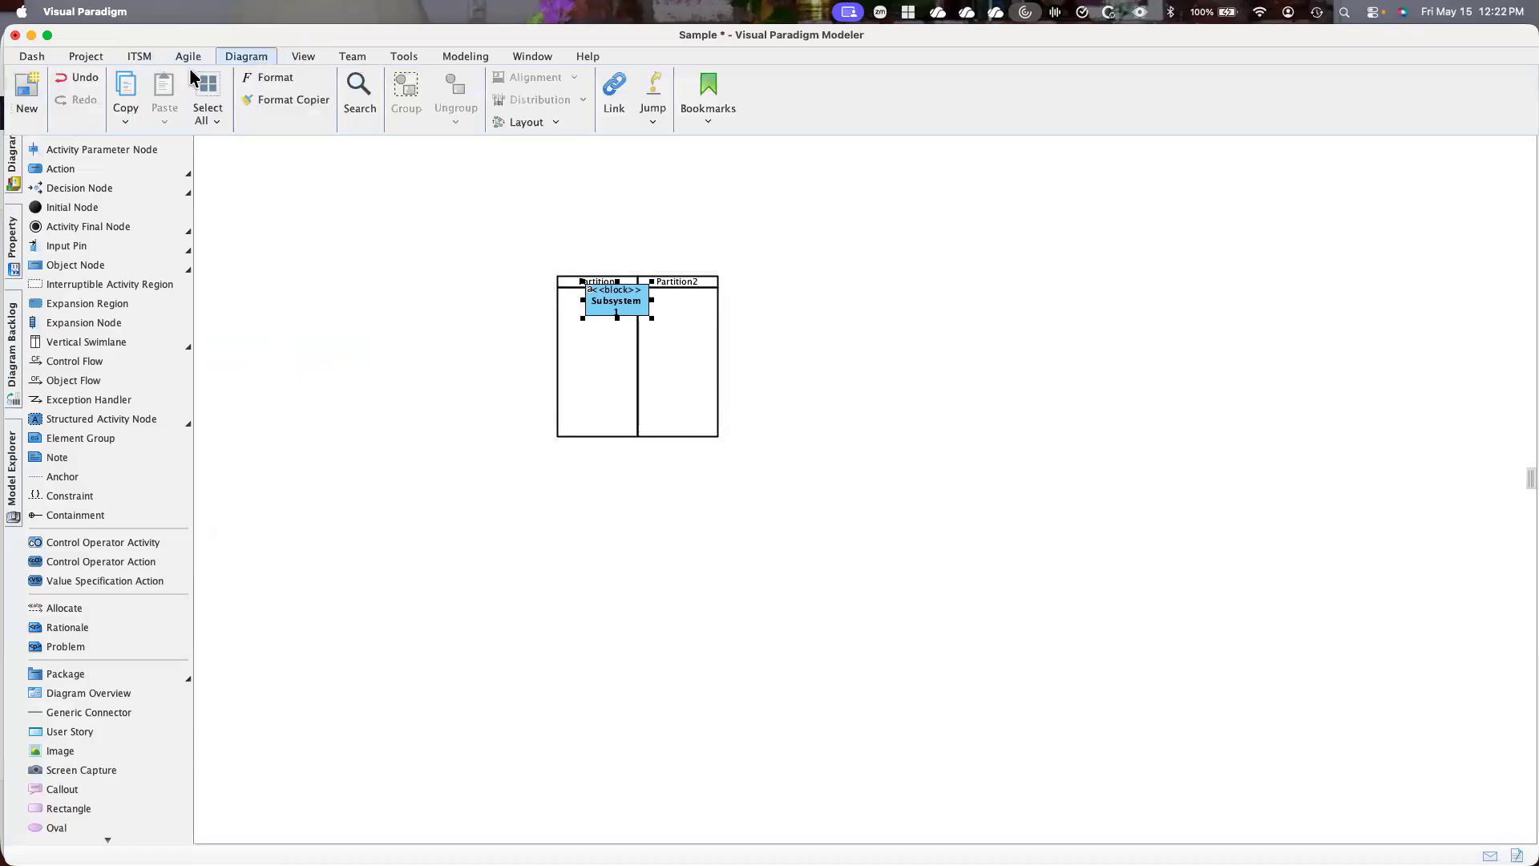
pyautogui.click(72, 80)
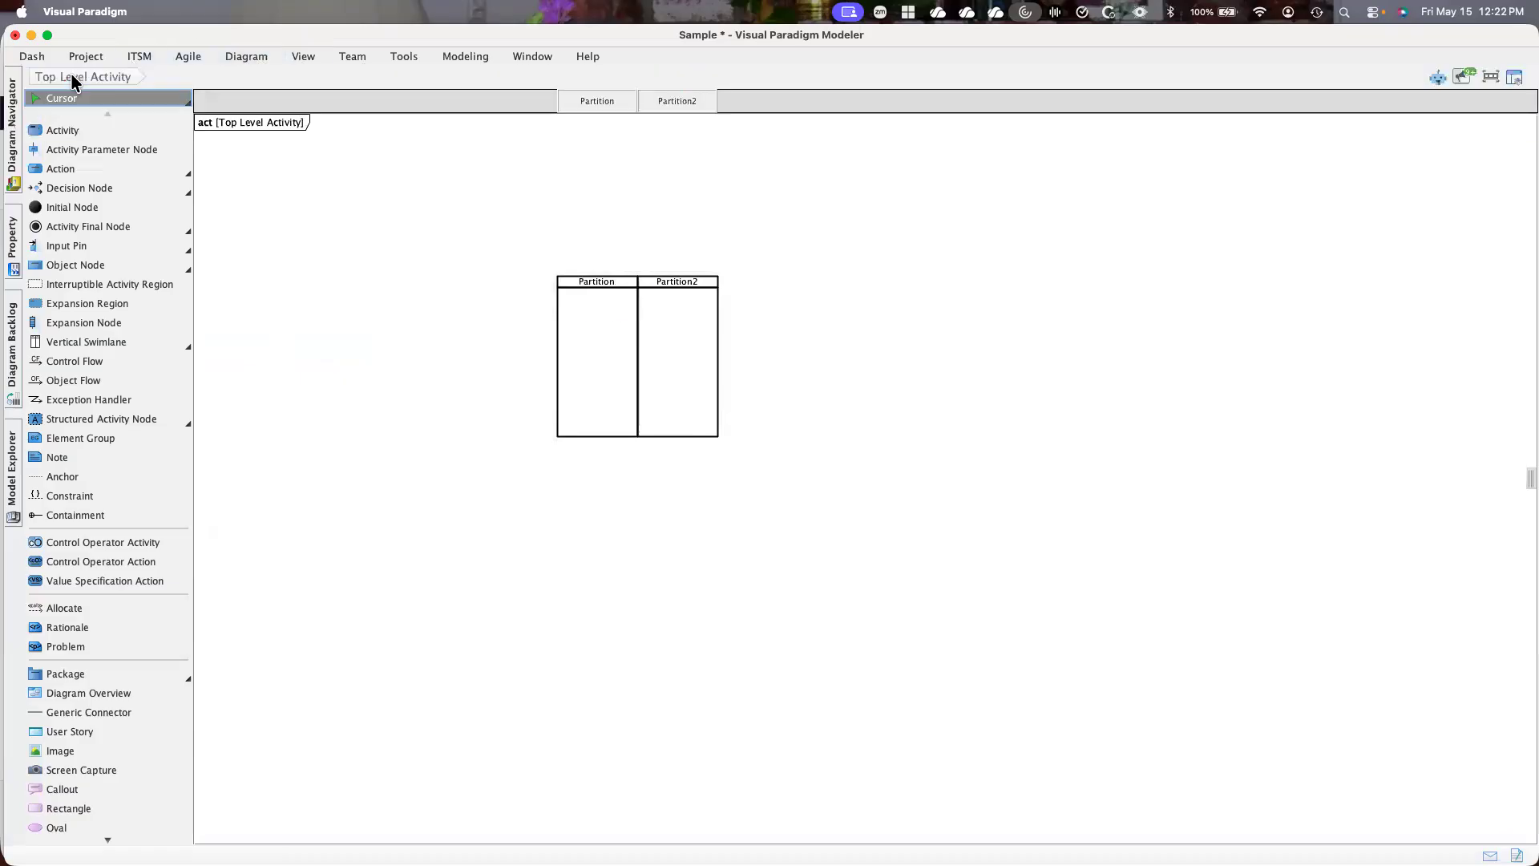
# Add the existing Subsystem 1 and Subsystem 2 model elements to the swimlane as vertical partitions
pyautogui.click(11, 473)
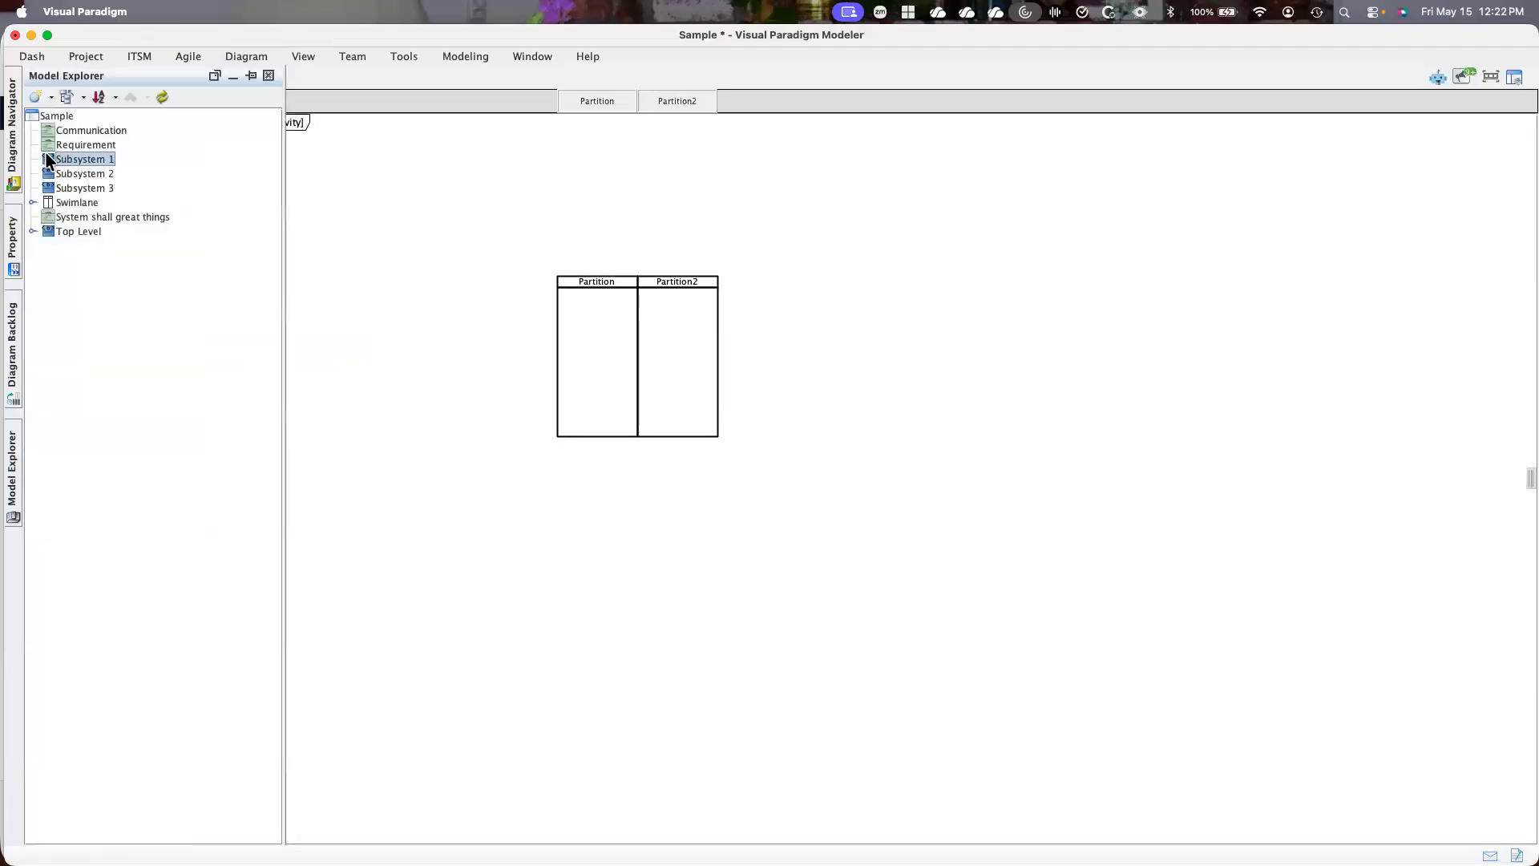
pyautogui.moveTo(58, 157); pyautogui.dragTo(595, 280)
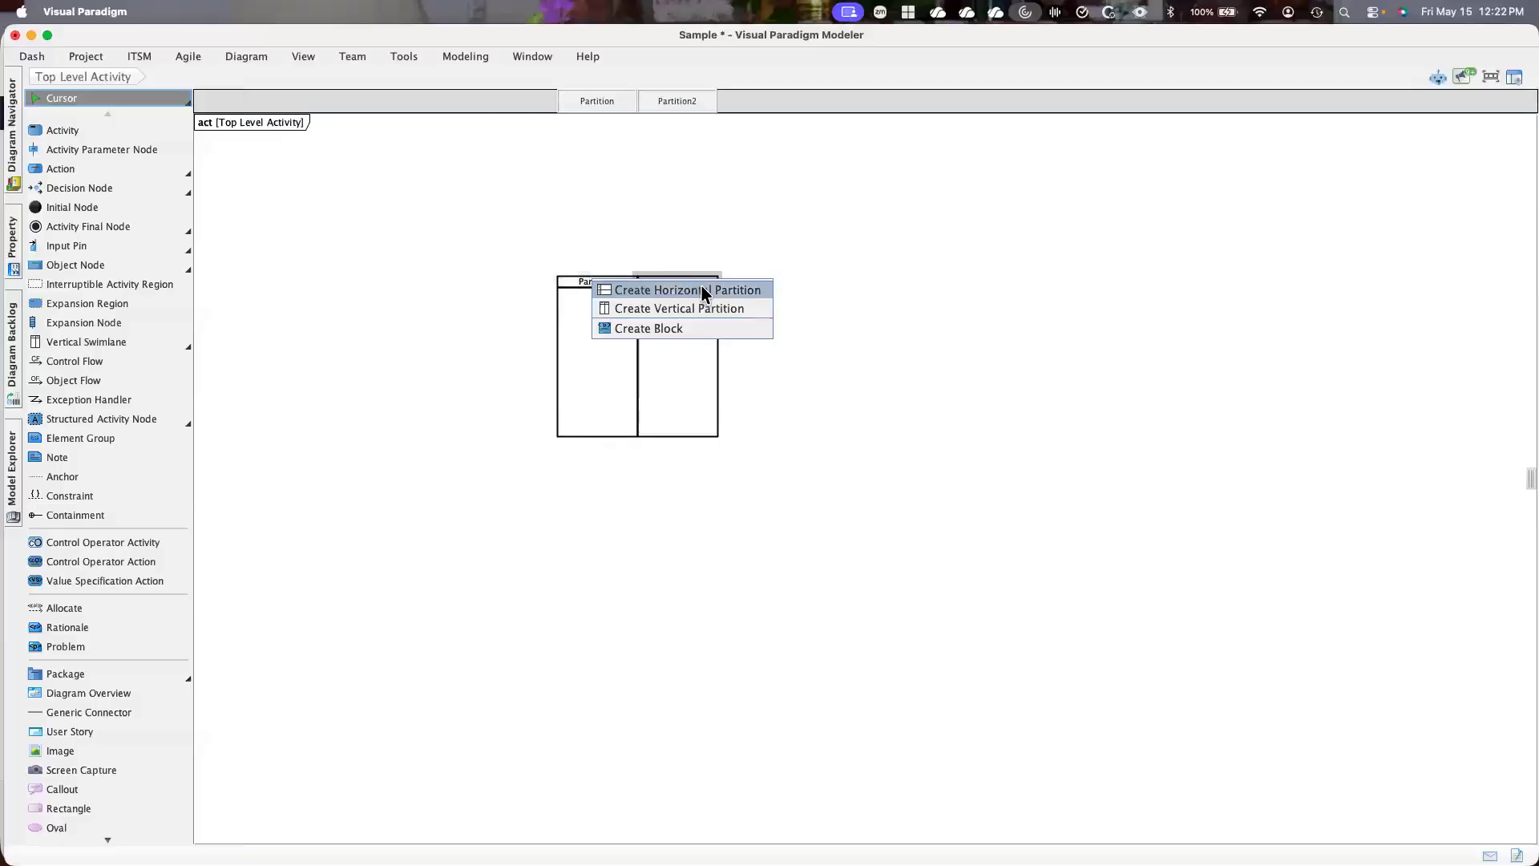
pyautogui.click(689, 311)
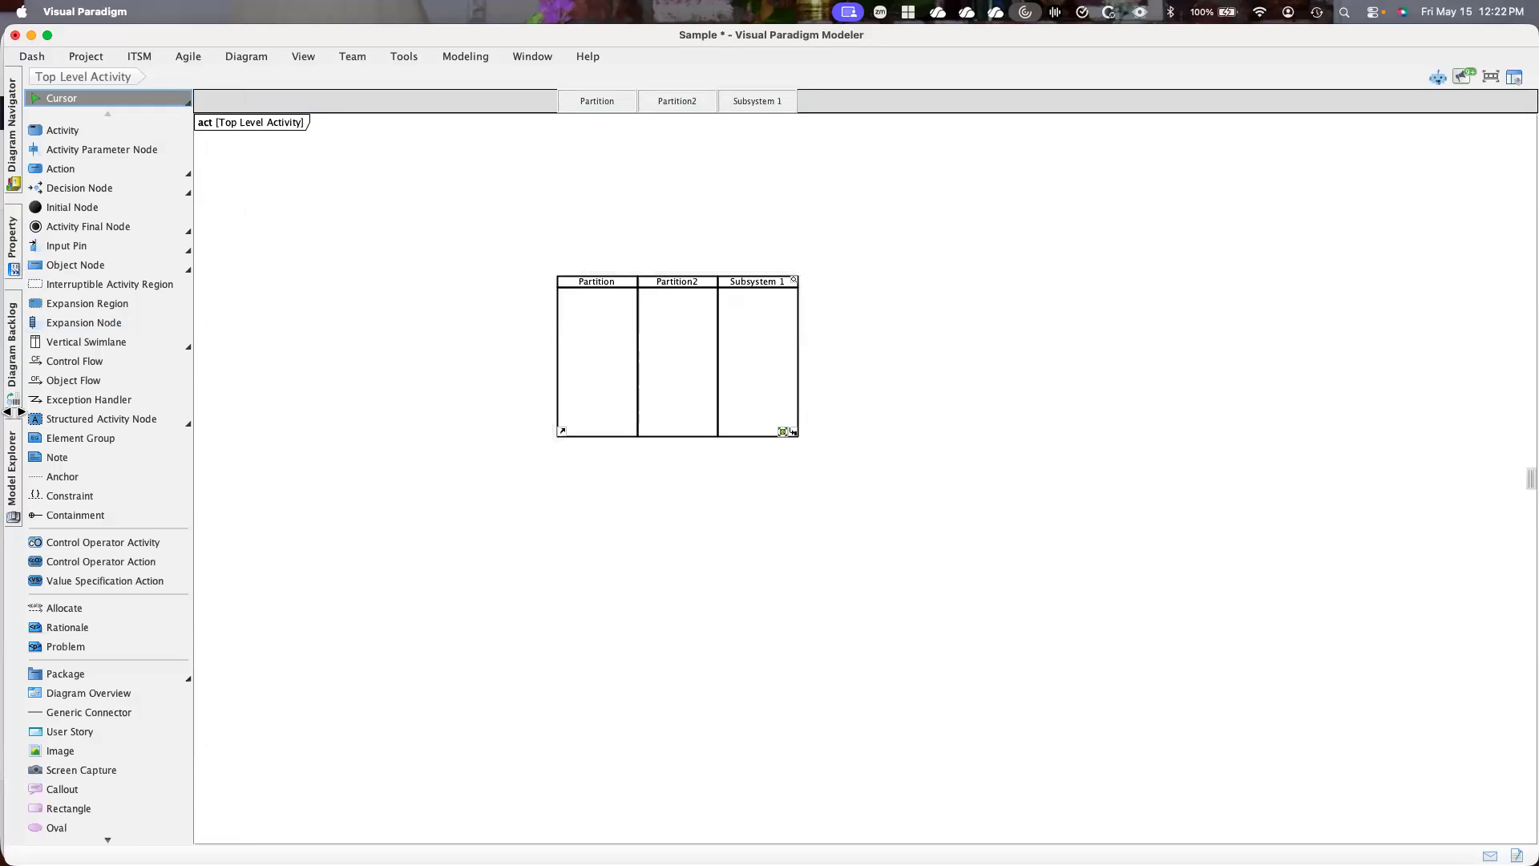
pyautogui.click(13, 453)
pyautogui.moveTo(53, 178); pyautogui.dragTo(746, 278)
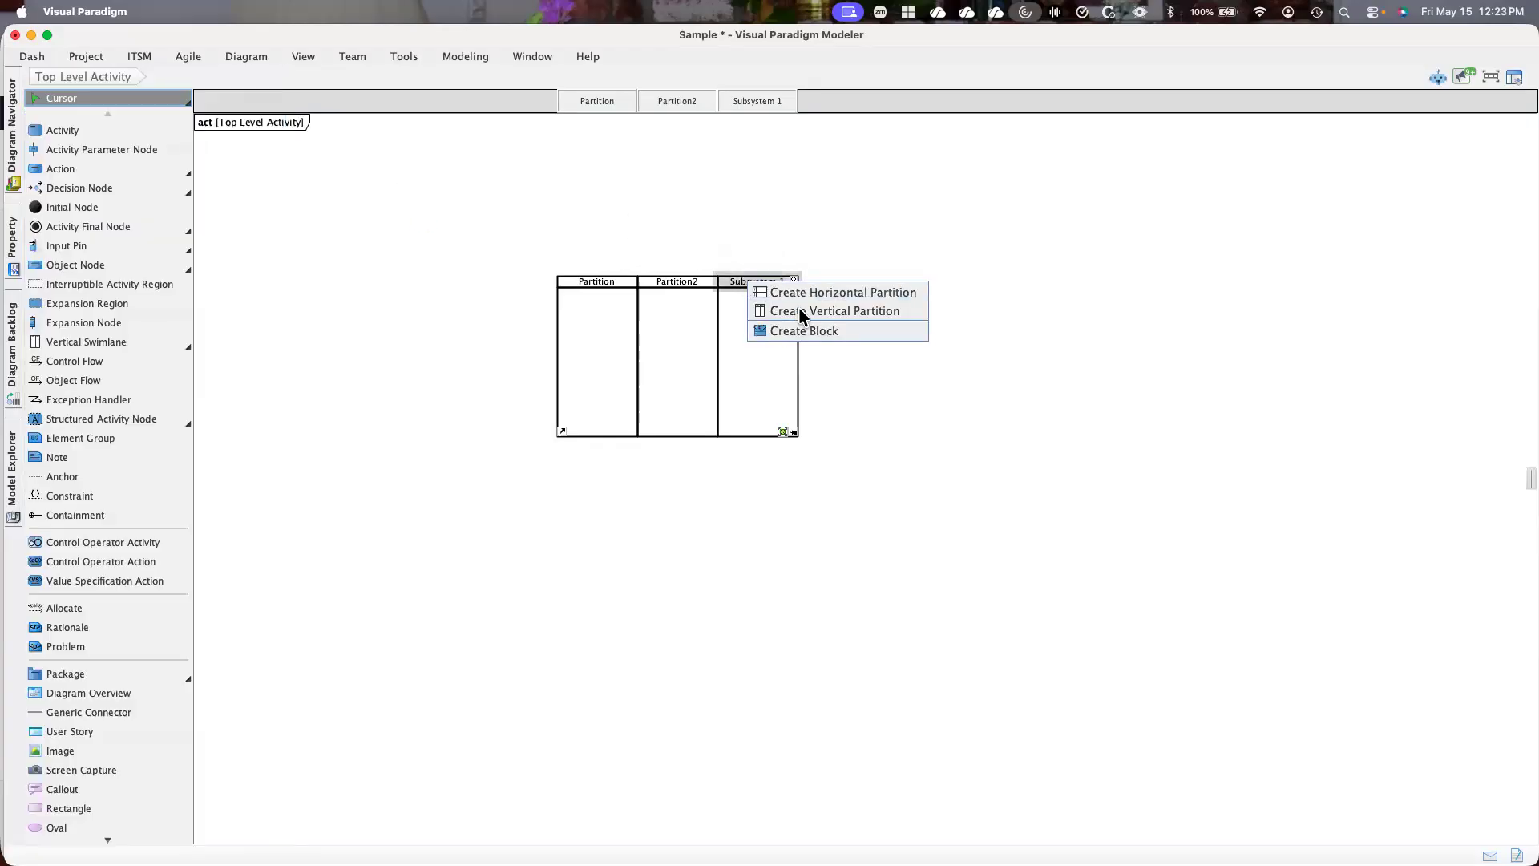
pyautogui.click(802, 313)
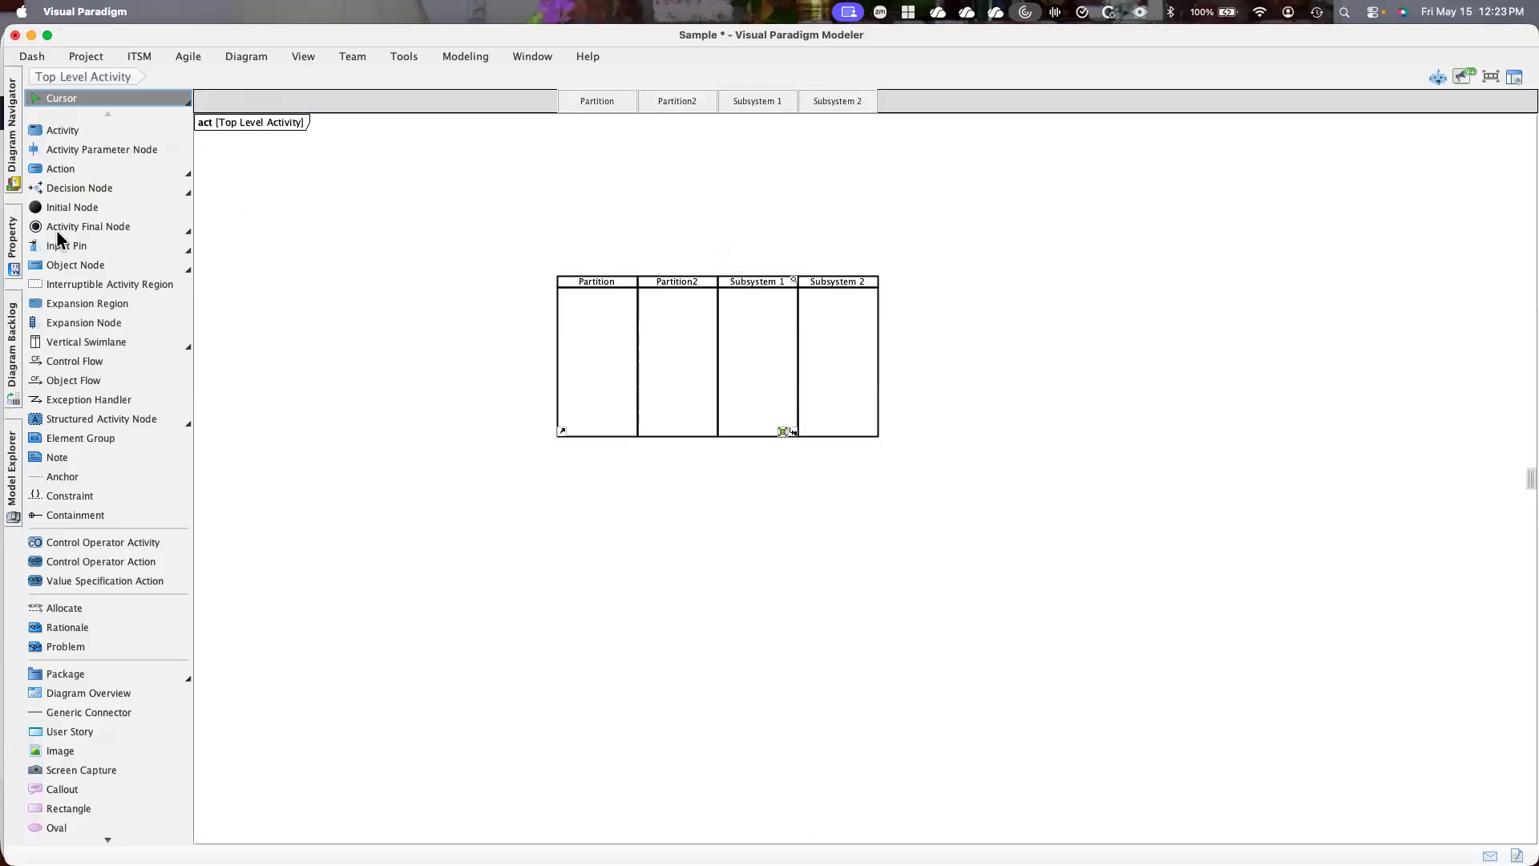
# Add the existing Subsystem 3 model element to the swimlane as a vertical partition after Subsystem 2
pyautogui.click(15, 469)
pyautogui.moveTo(66, 186); pyautogui.dragTo(820, 278)
pyautogui.rightClick(820, 280)
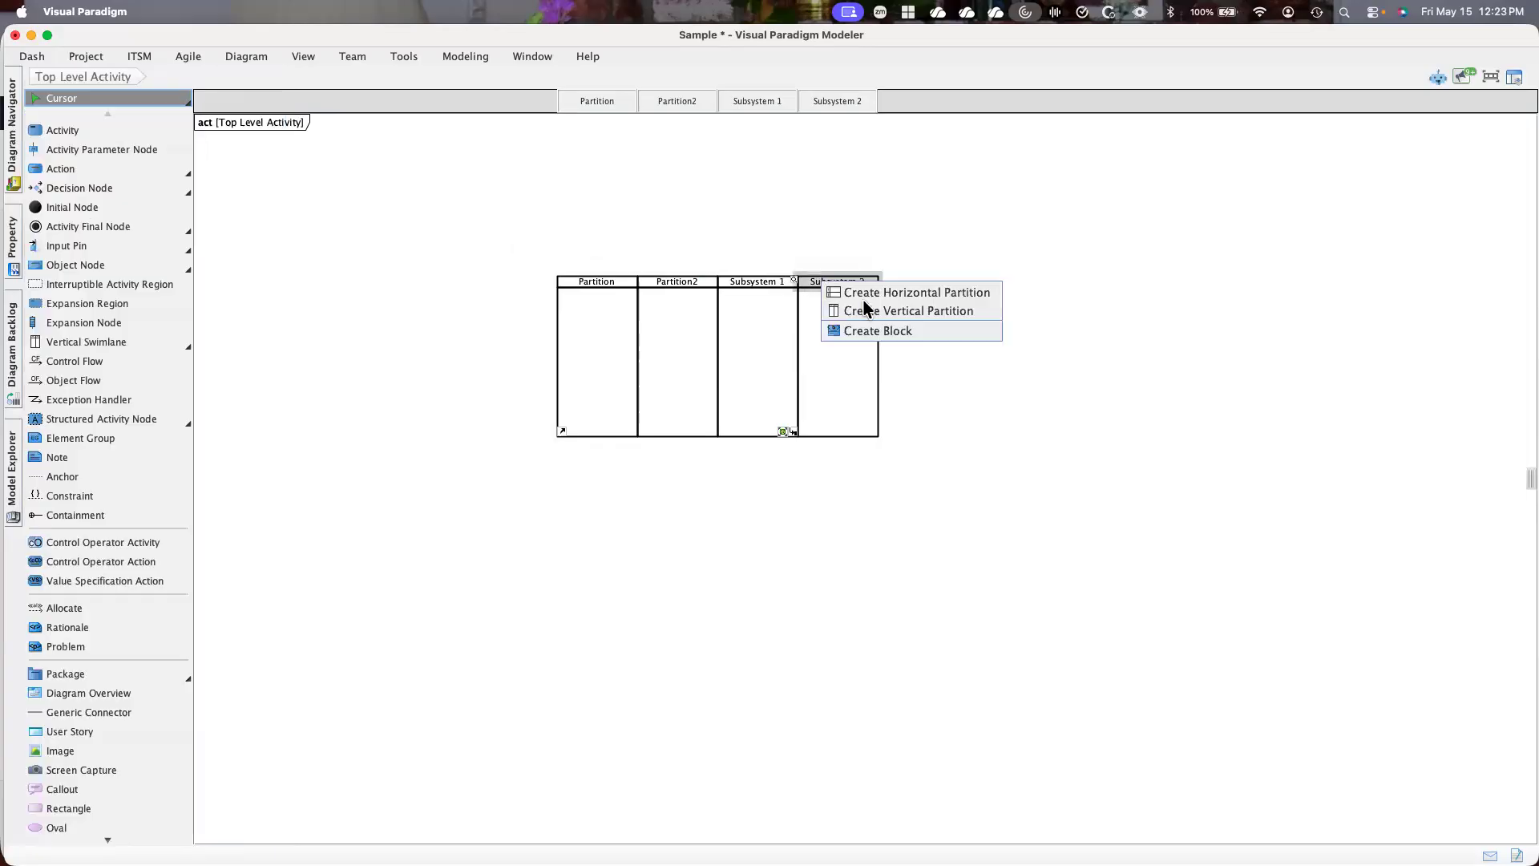
pyautogui.click(890, 309)
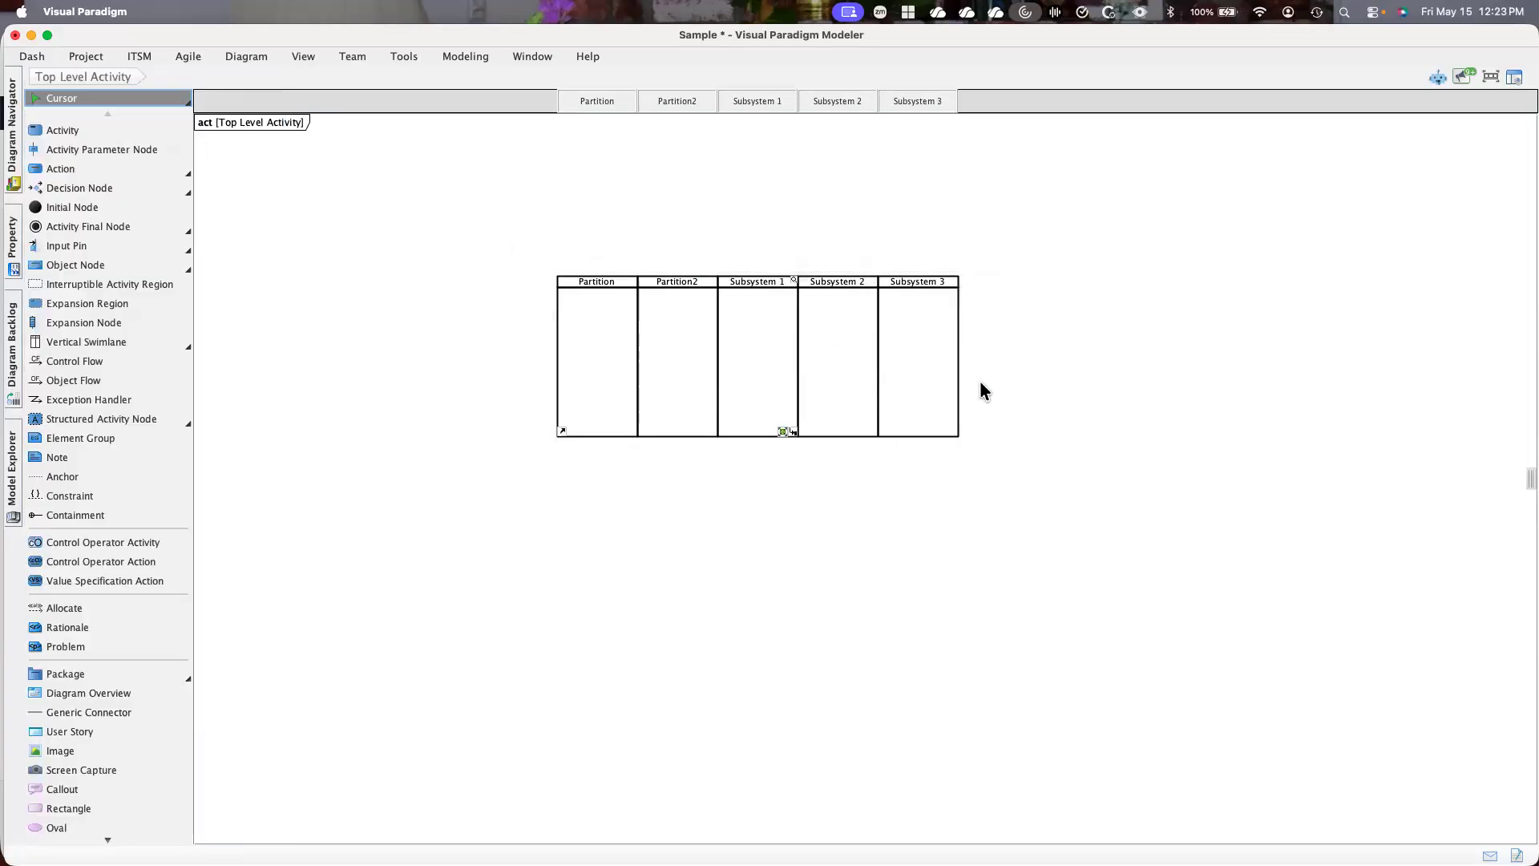
# Try deleting the swimlane from the diagram and the repository, and undo the deletion
pyautogui.rightClick(670, 307)
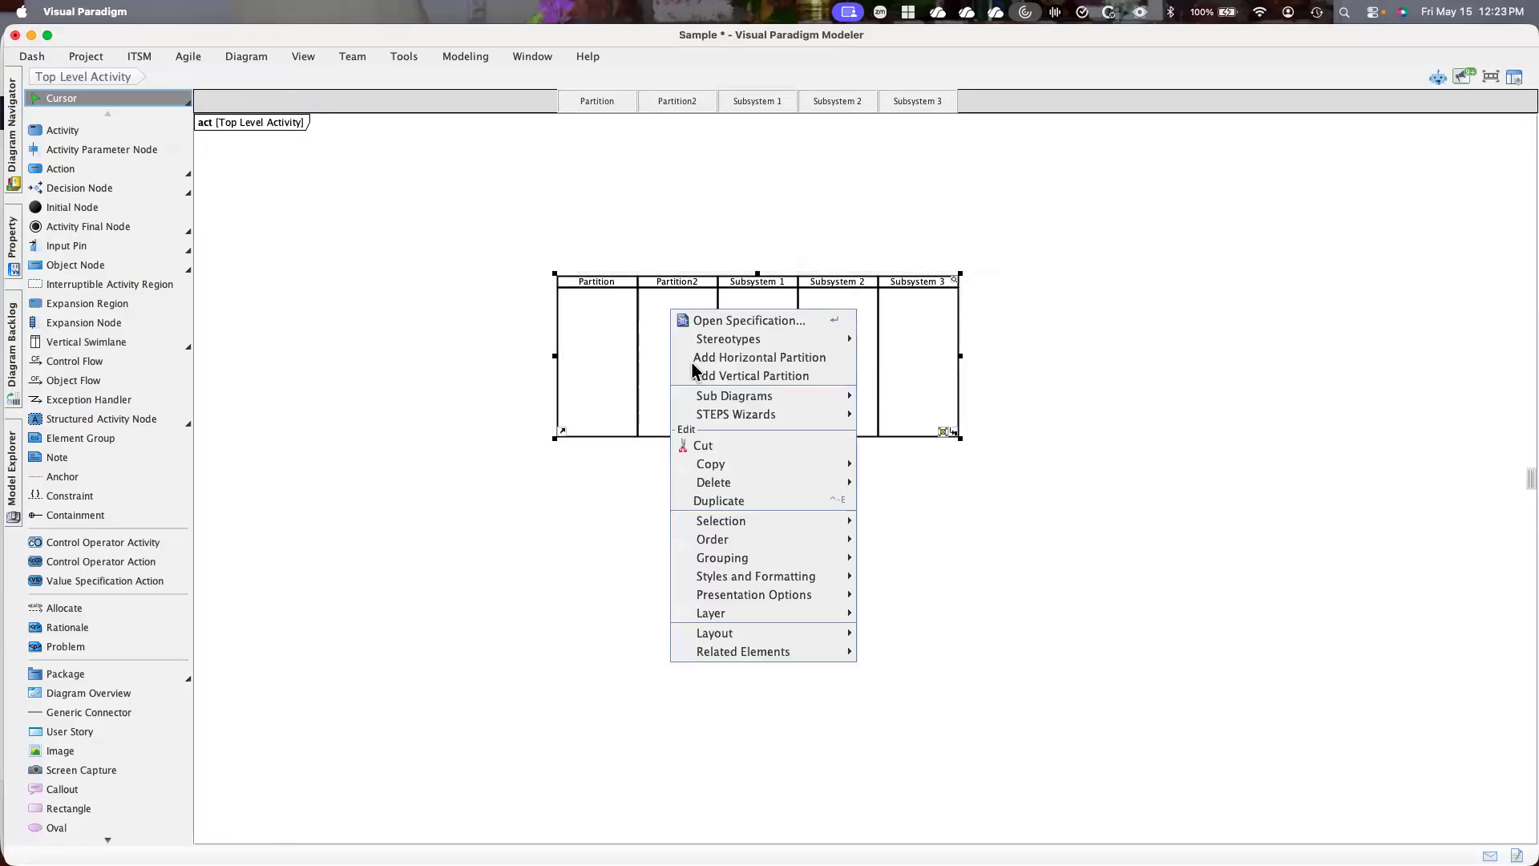
pyautogui.moveTo(724, 484)
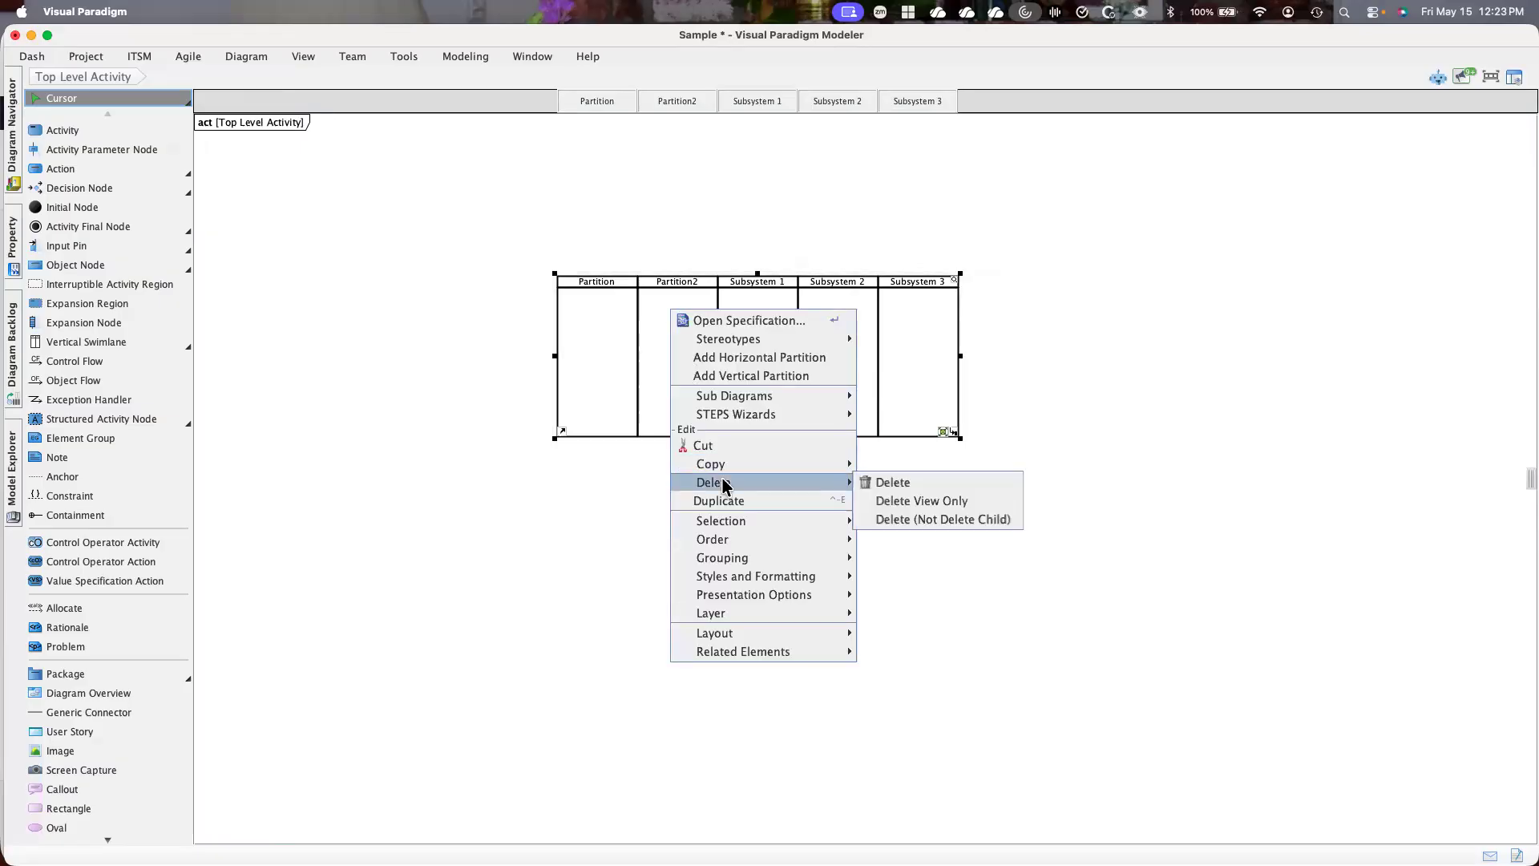
pyautogui.click(908, 484)
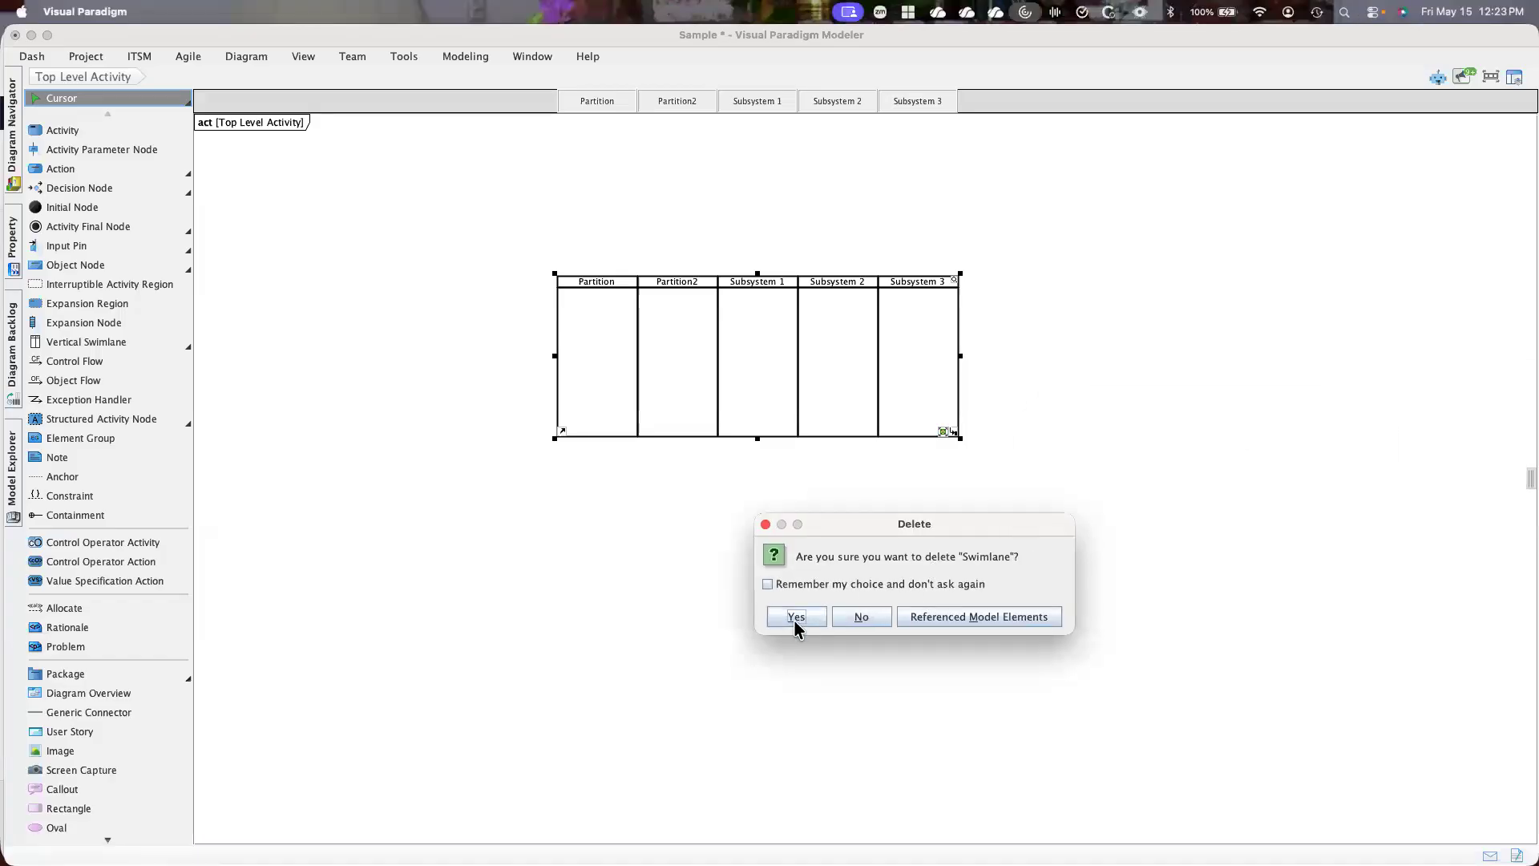
pyautogui.click(795, 618)
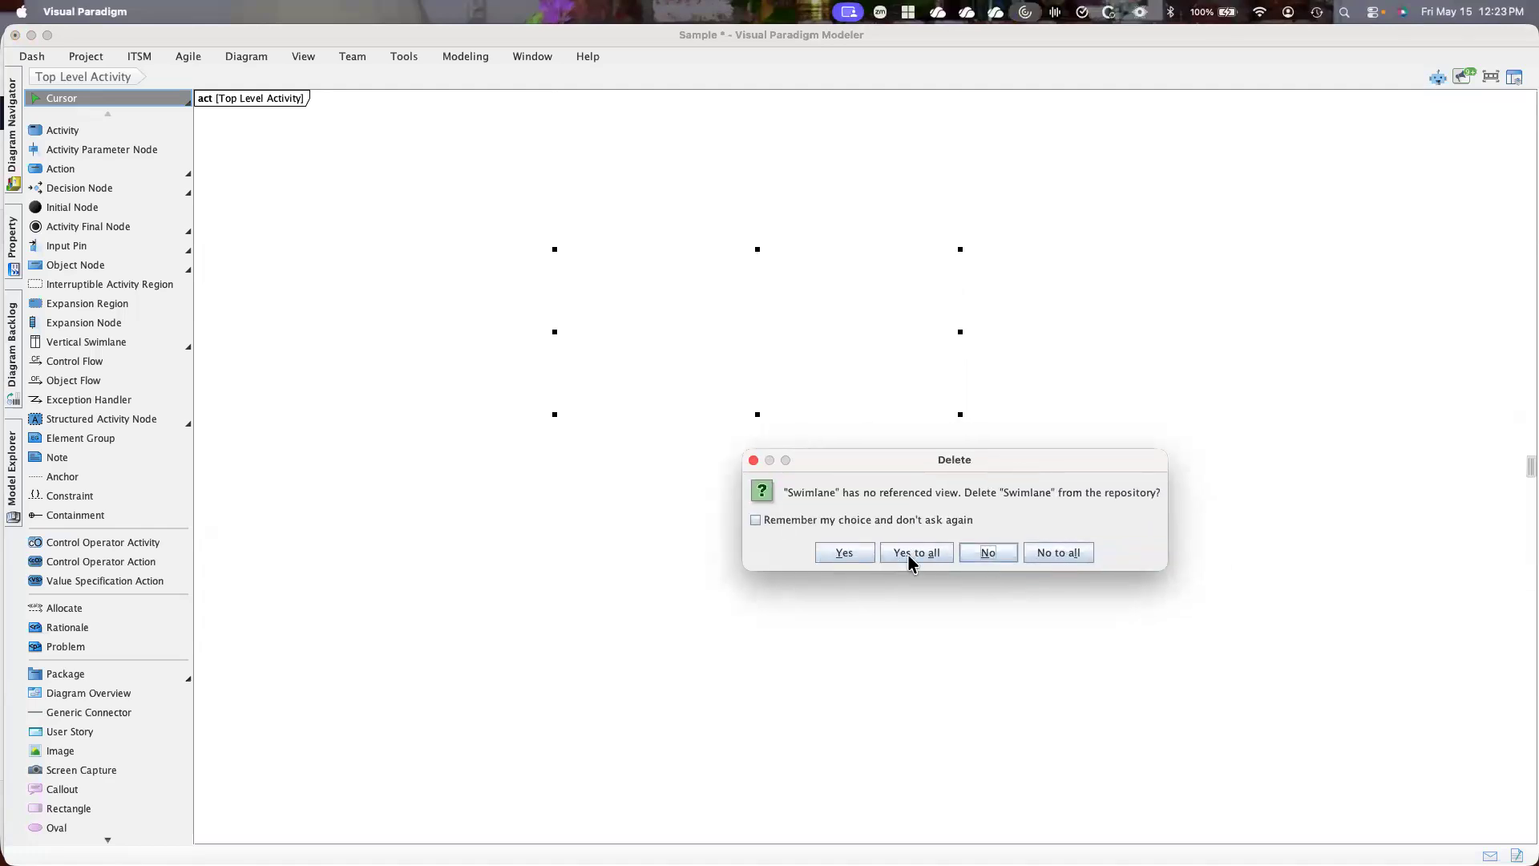
pyautogui.click(846, 554)
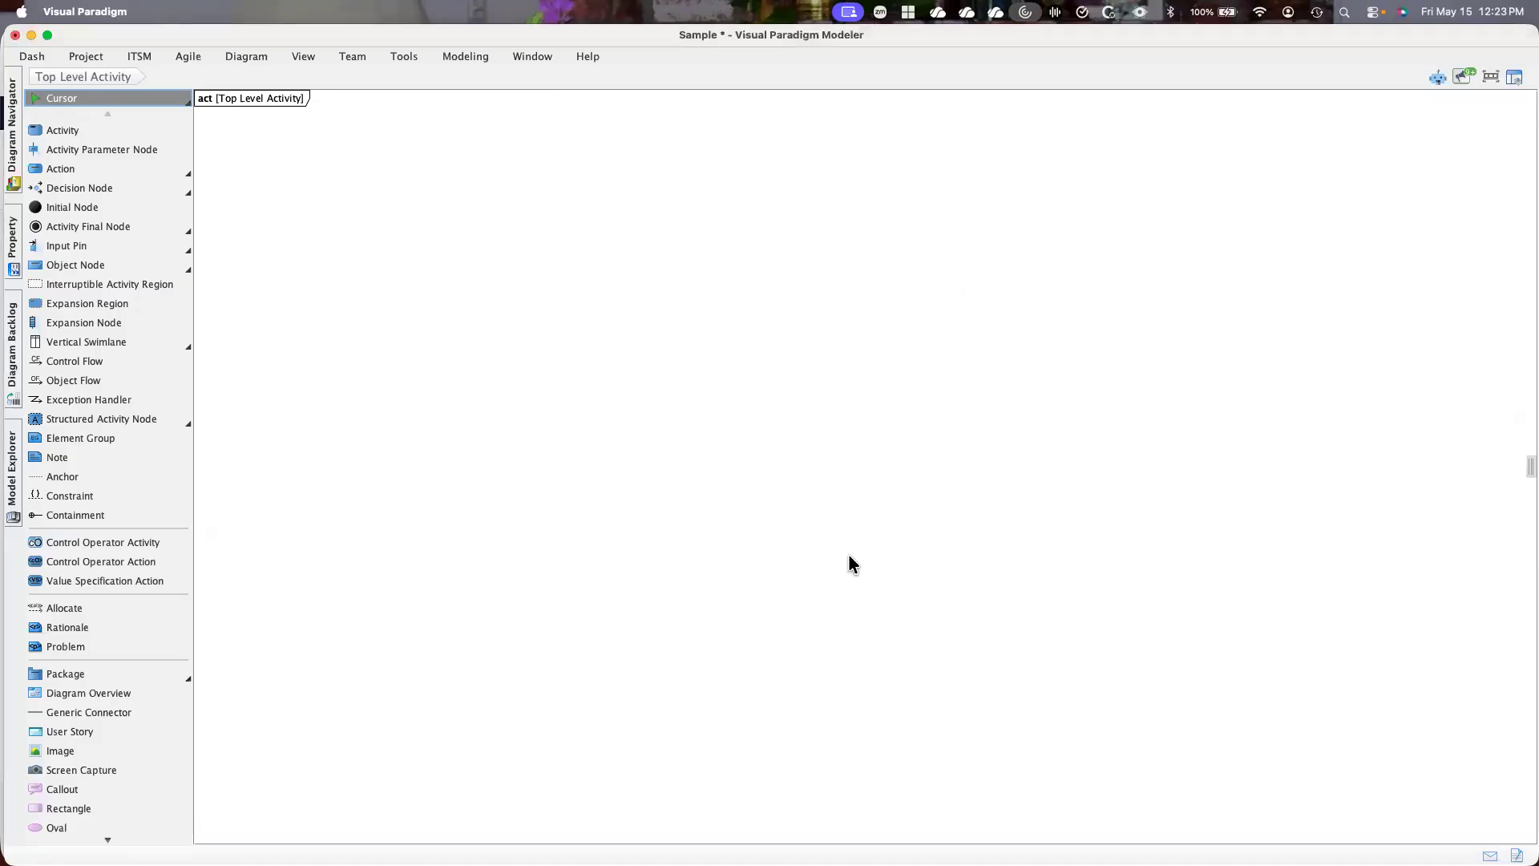
pyautogui.click(244, 58)
pyautogui.click(80, 79)
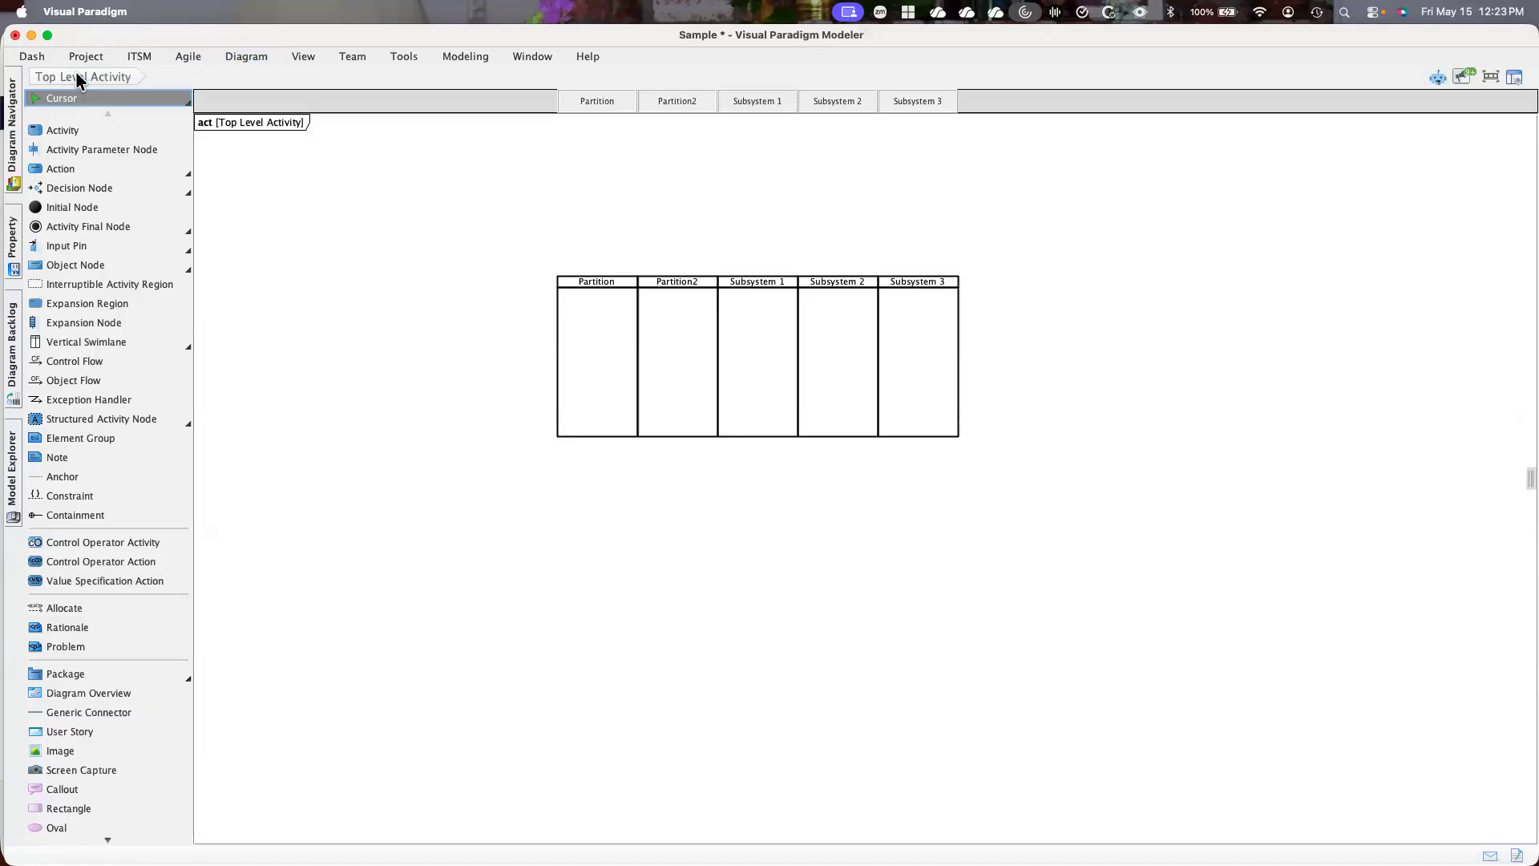
# Try the delete operation again from inside the swimlane's first partition, and undo it
pyautogui.click(574, 368)
pyautogui.rightClick(578, 358)
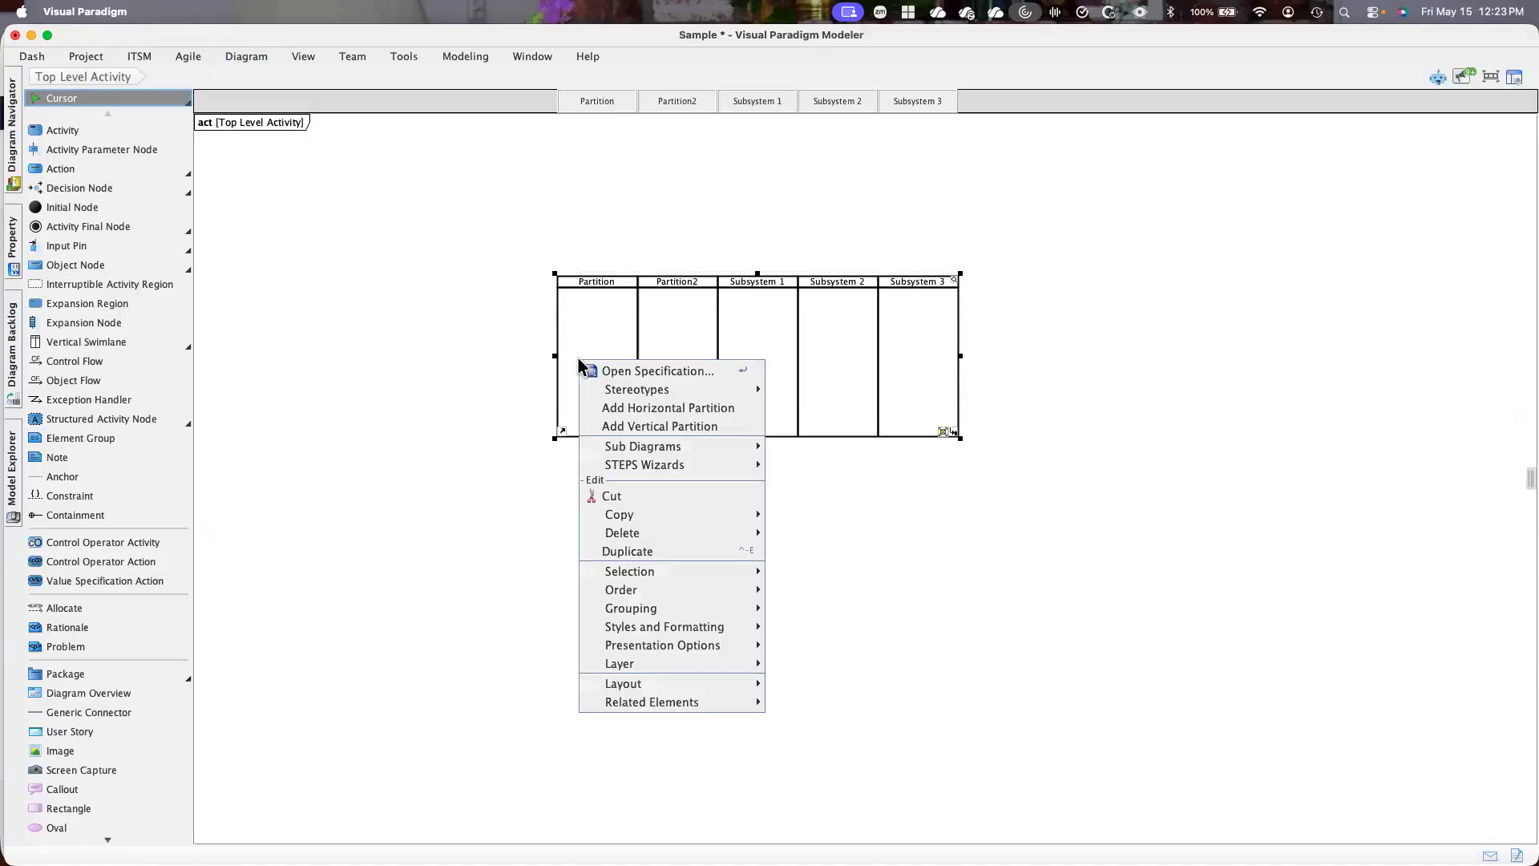
pyautogui.moveTo(694, 534)
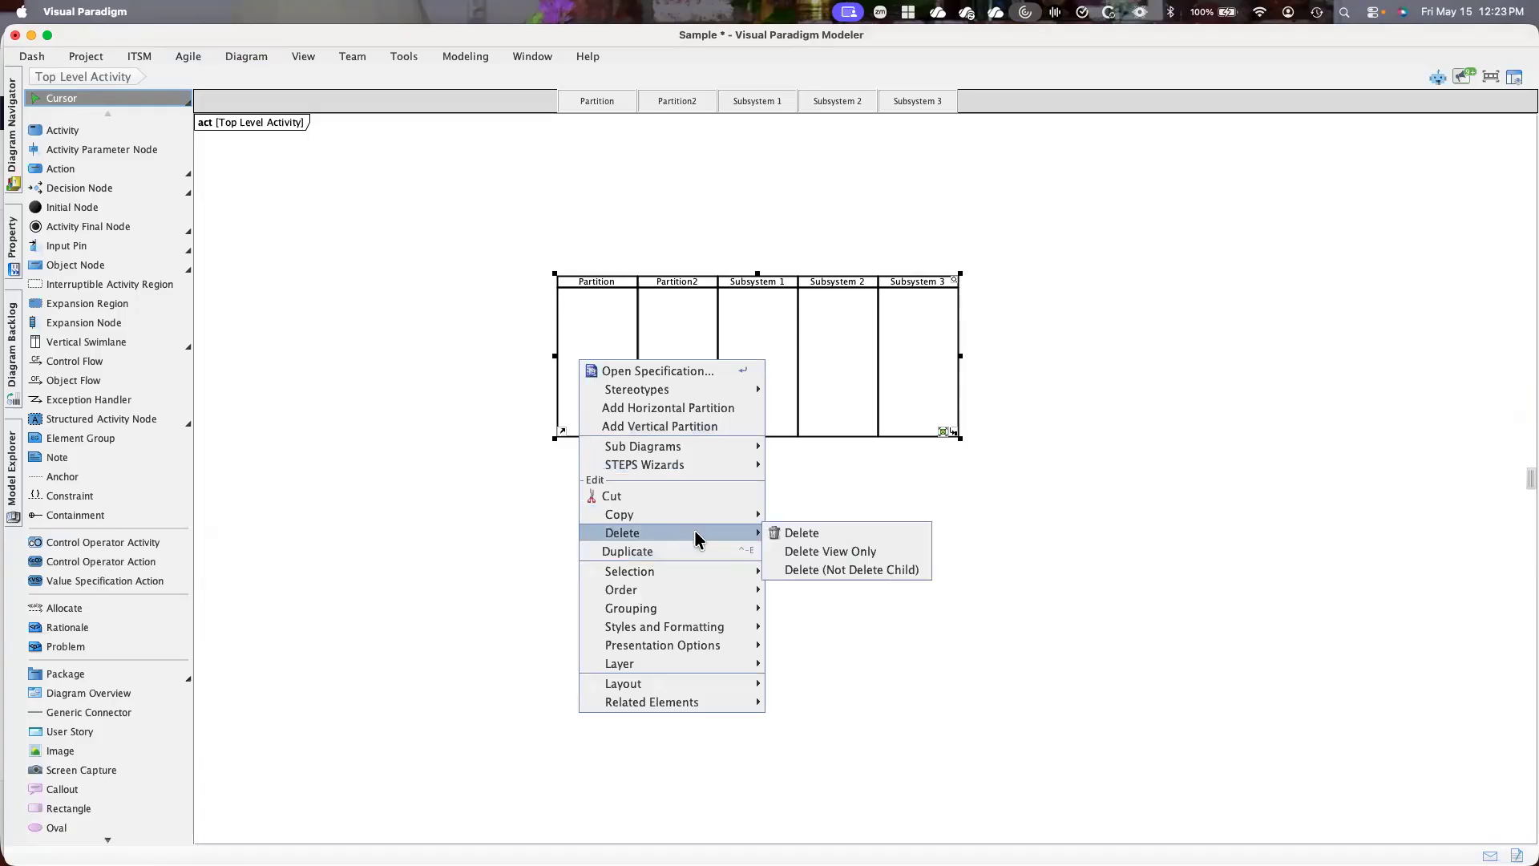
pyautogui.click(811, 537)
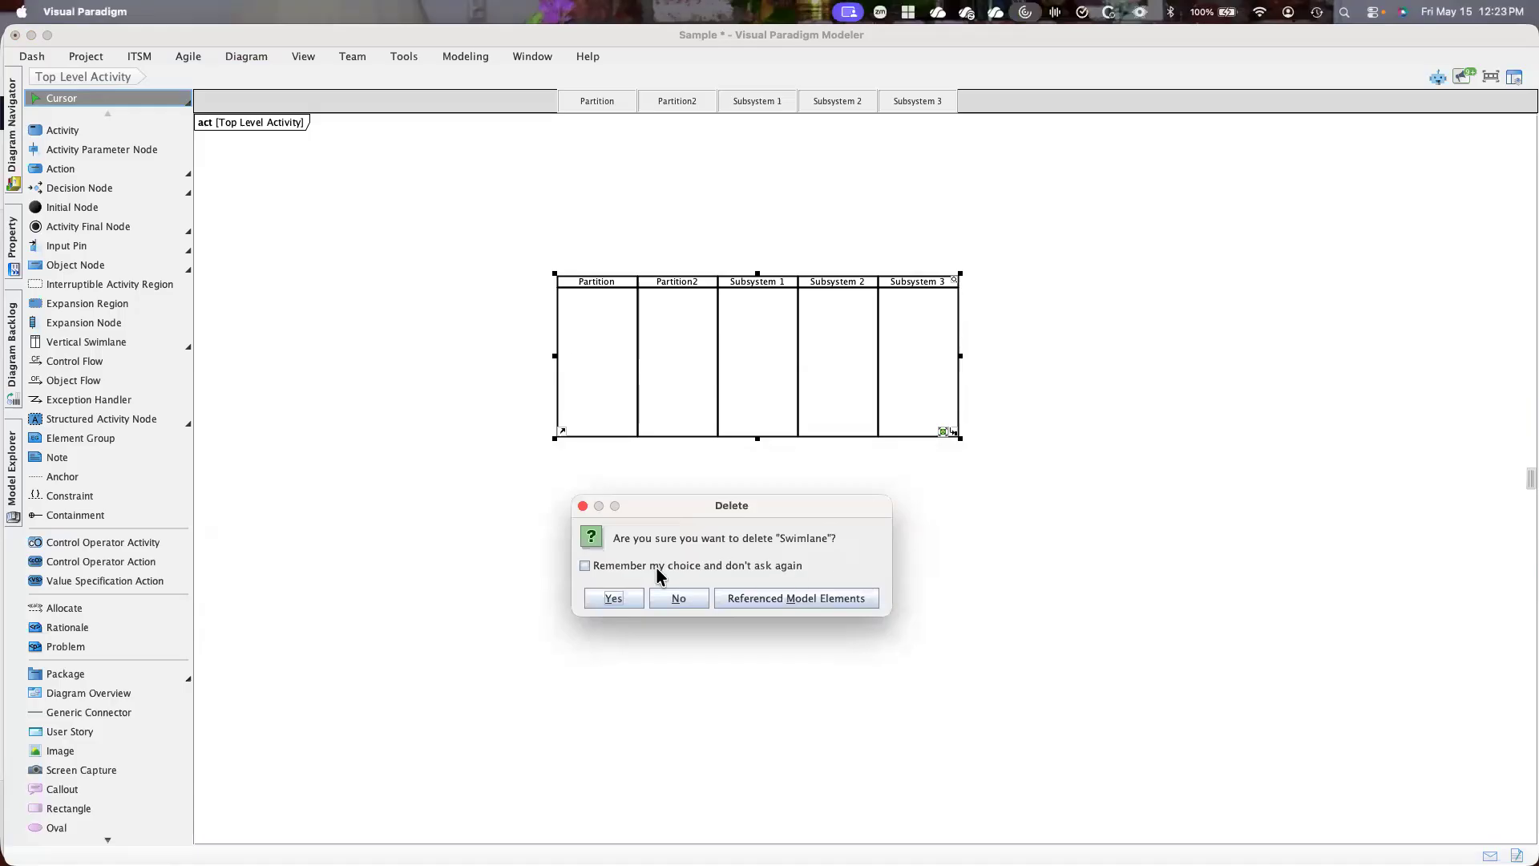
pyautogui.click(619, 598)
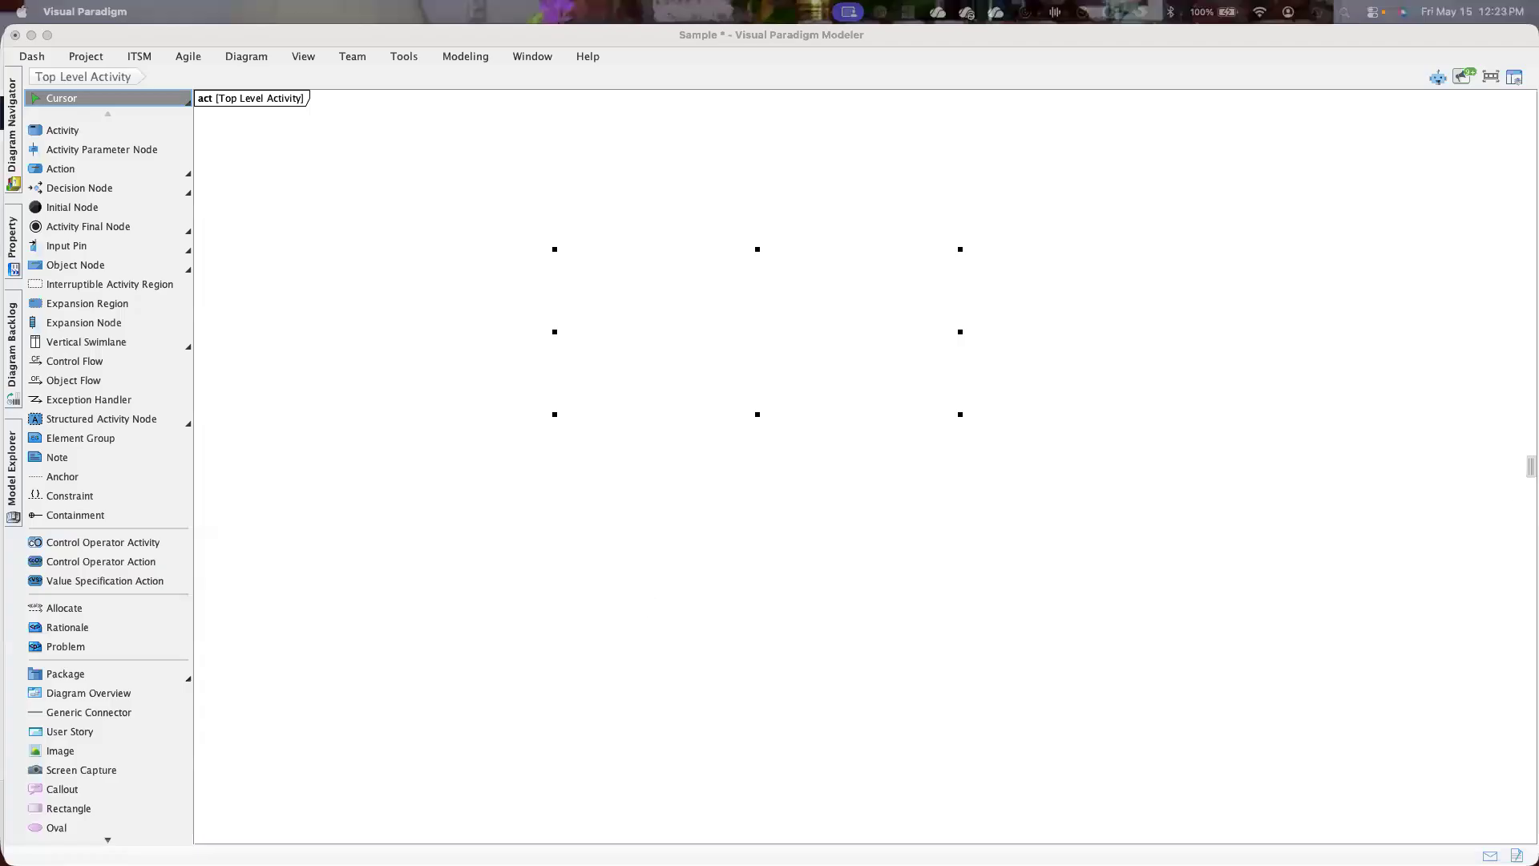
pyautogui.click(1402, 471)
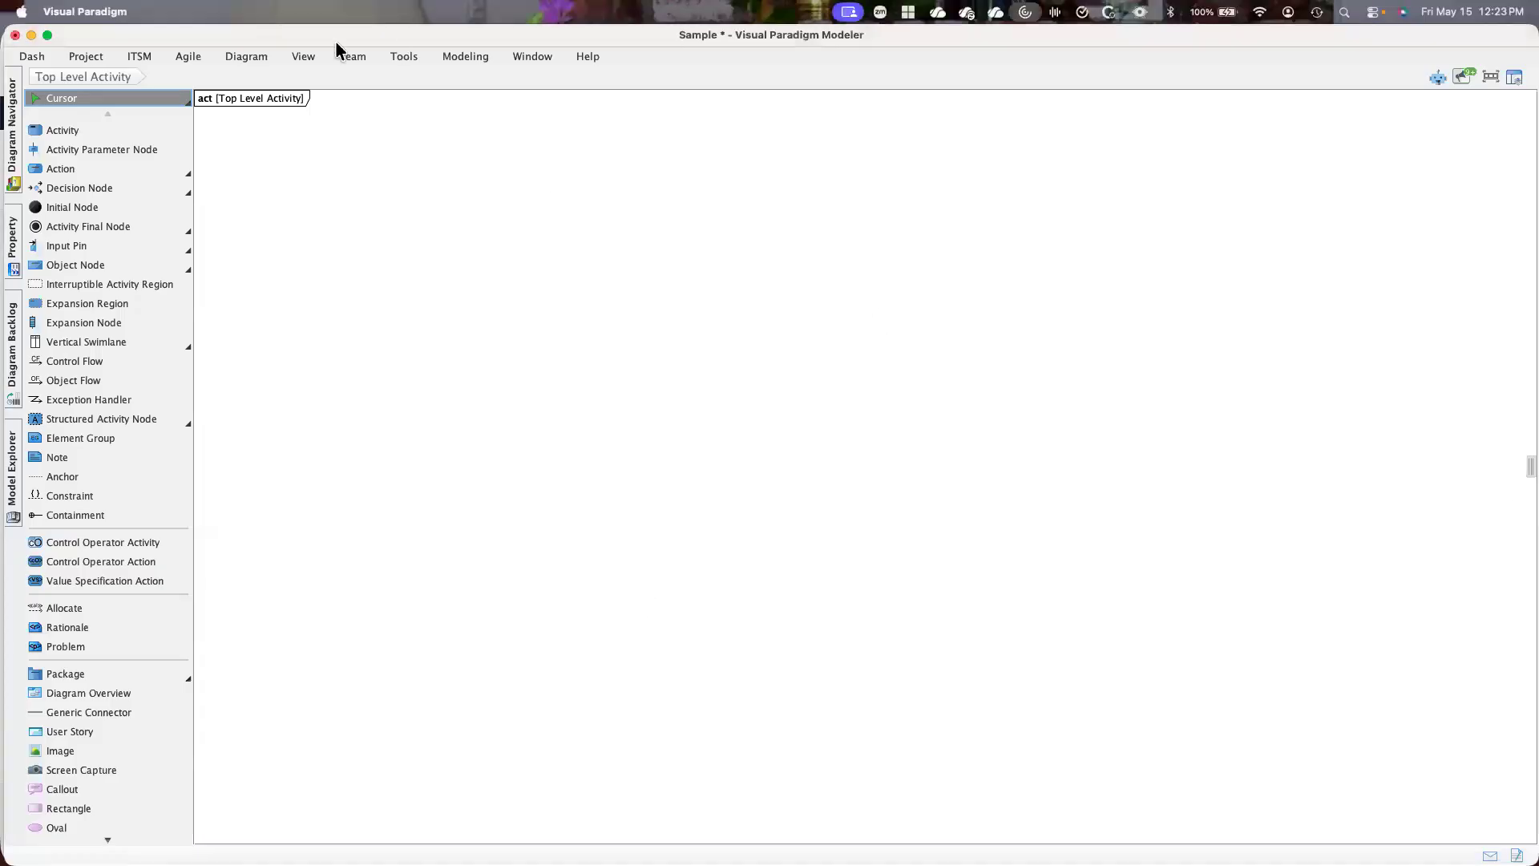
pyautogui.click(249, 56)
pyautogui.click(63, 74)
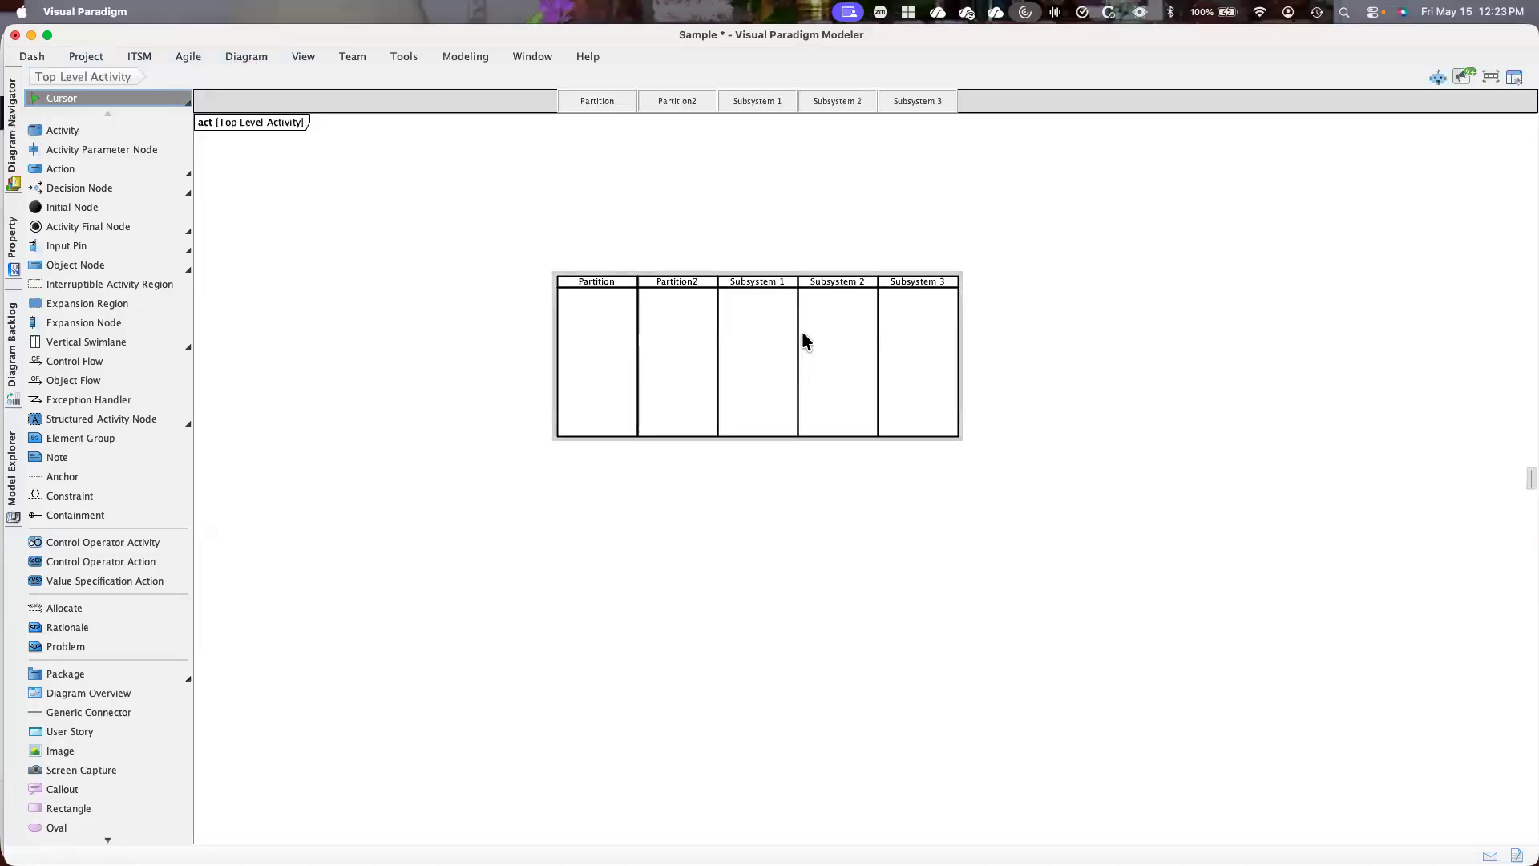
pyautogui.click(688, 293)
pyautogui.rightClick(689, 301)
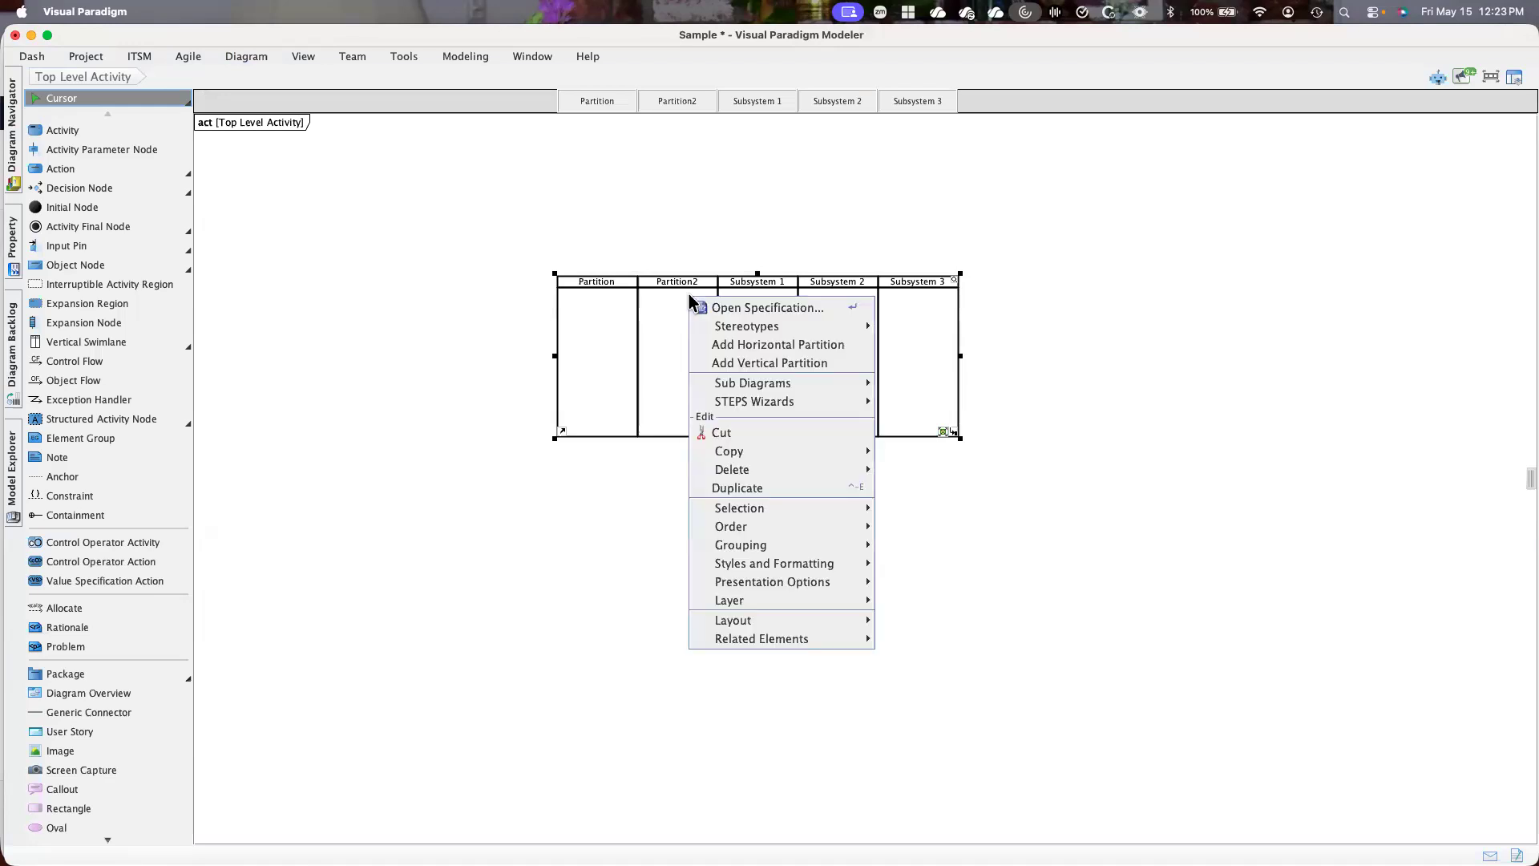
pyautogui.click(657, 346)
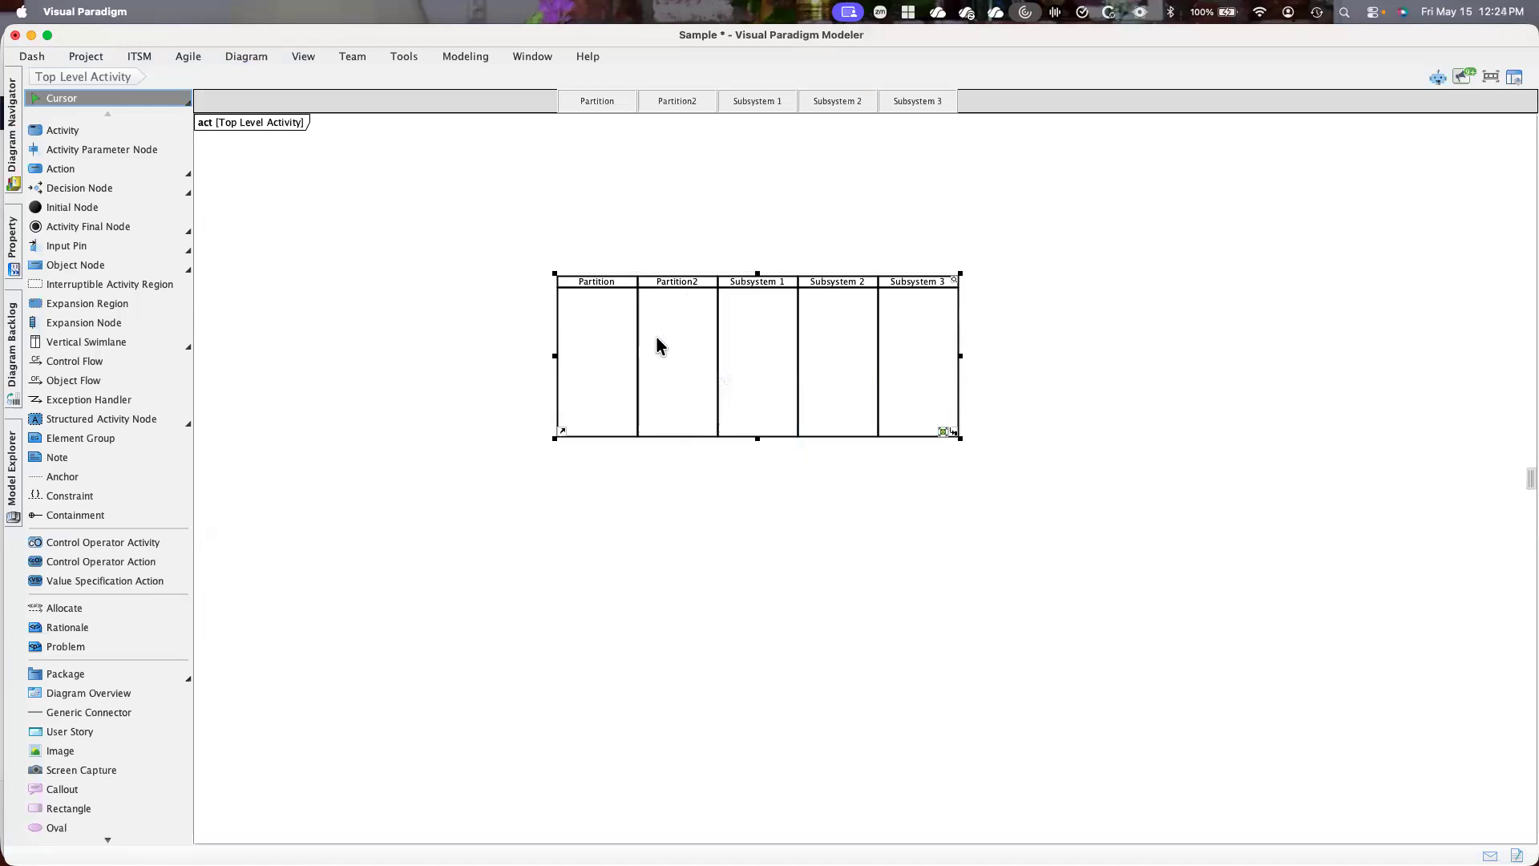
pyautogui.rightClick(657, 346)
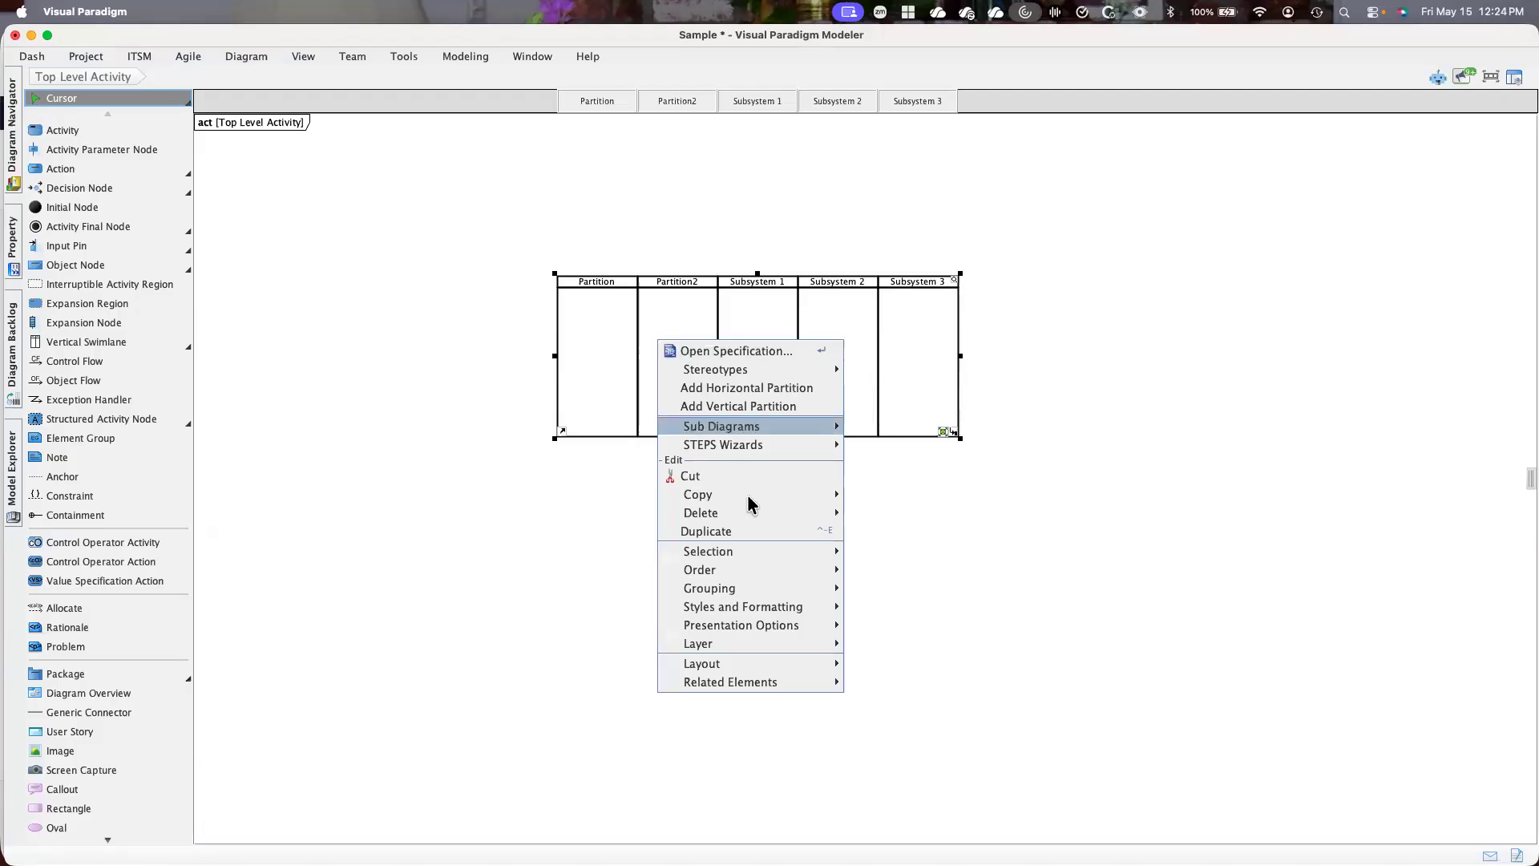
pyautogui.moveTo(751, 513)
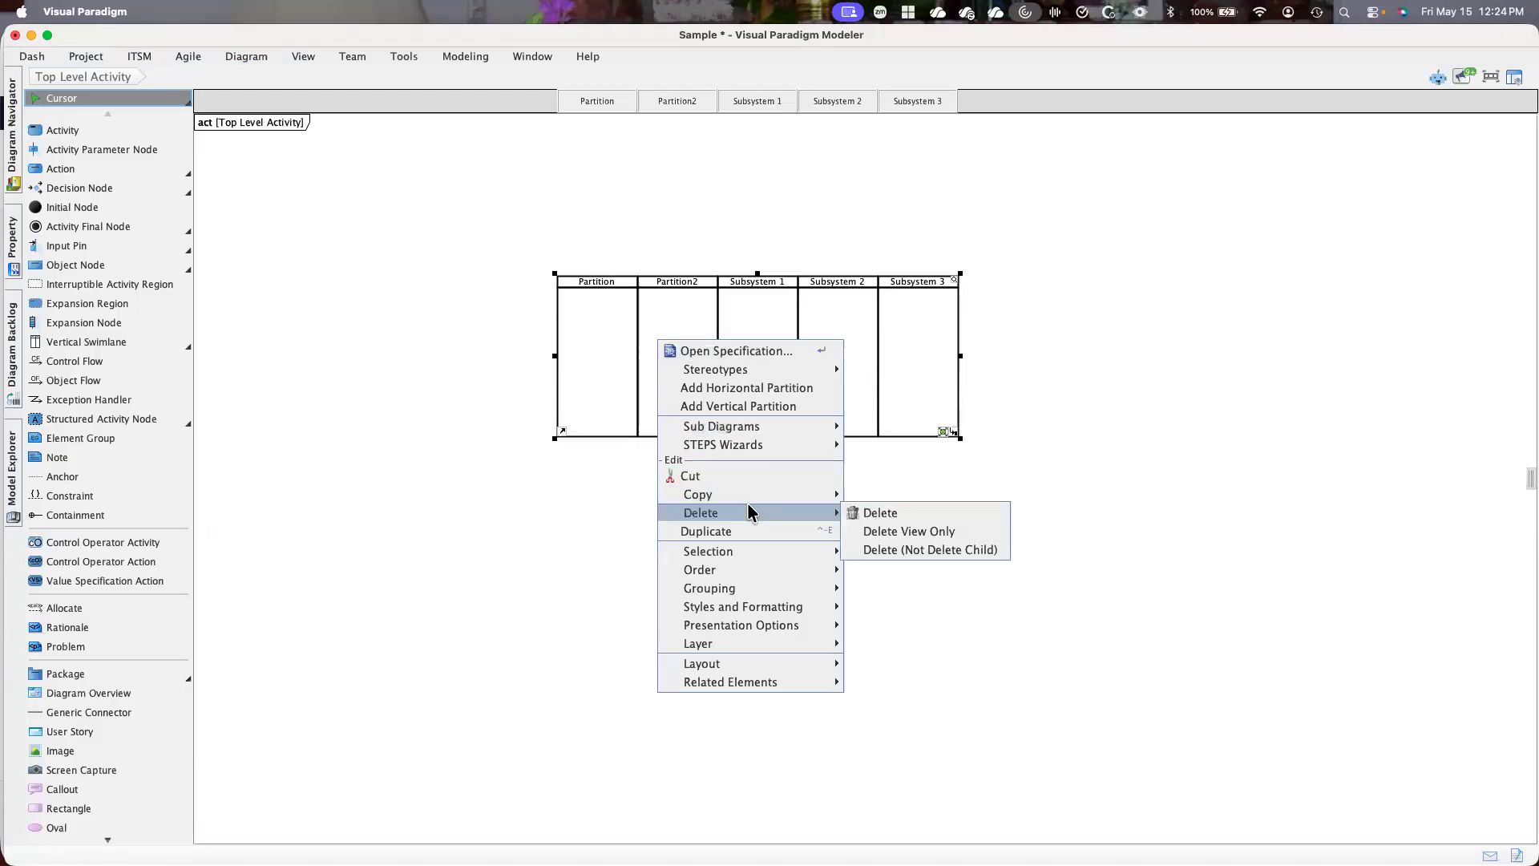
pyautogui.click(896, 516)
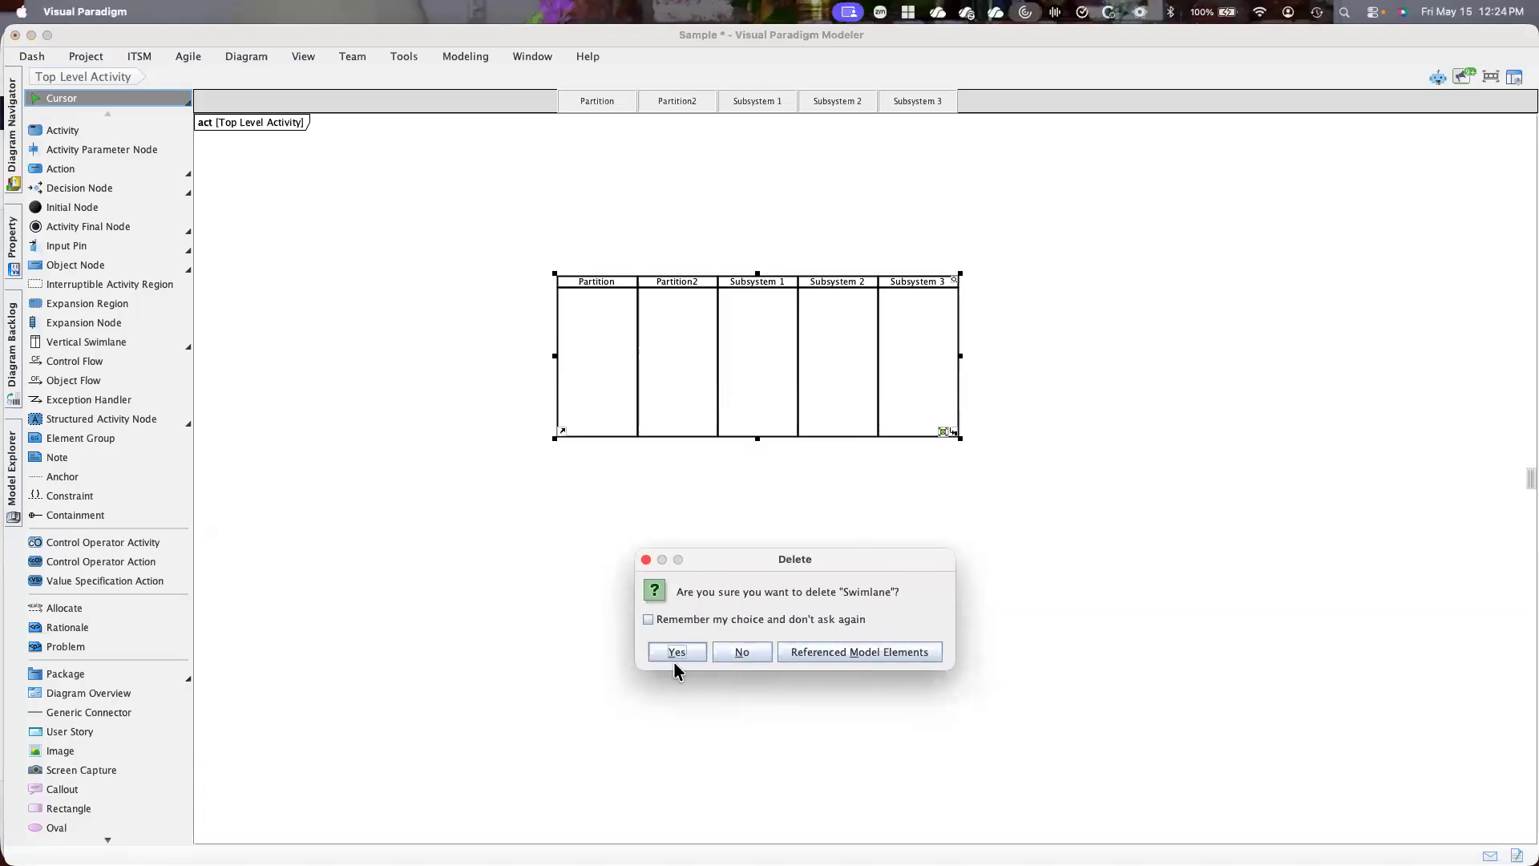
pyautogui.click(748, 653)
pyautogui.click(1181, 593)
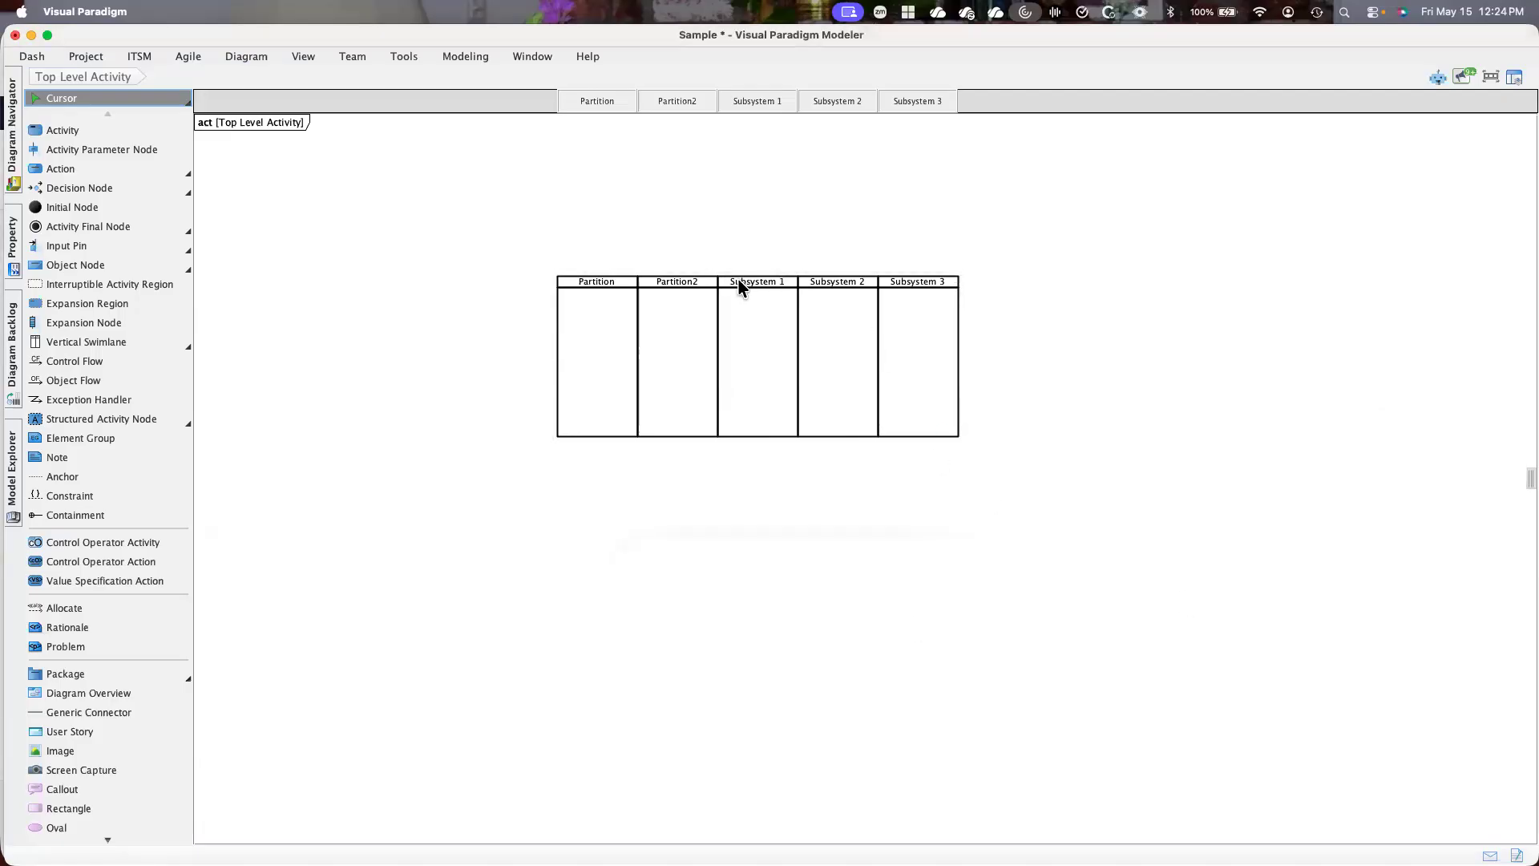
pyautogui.rightClick(747, 322)
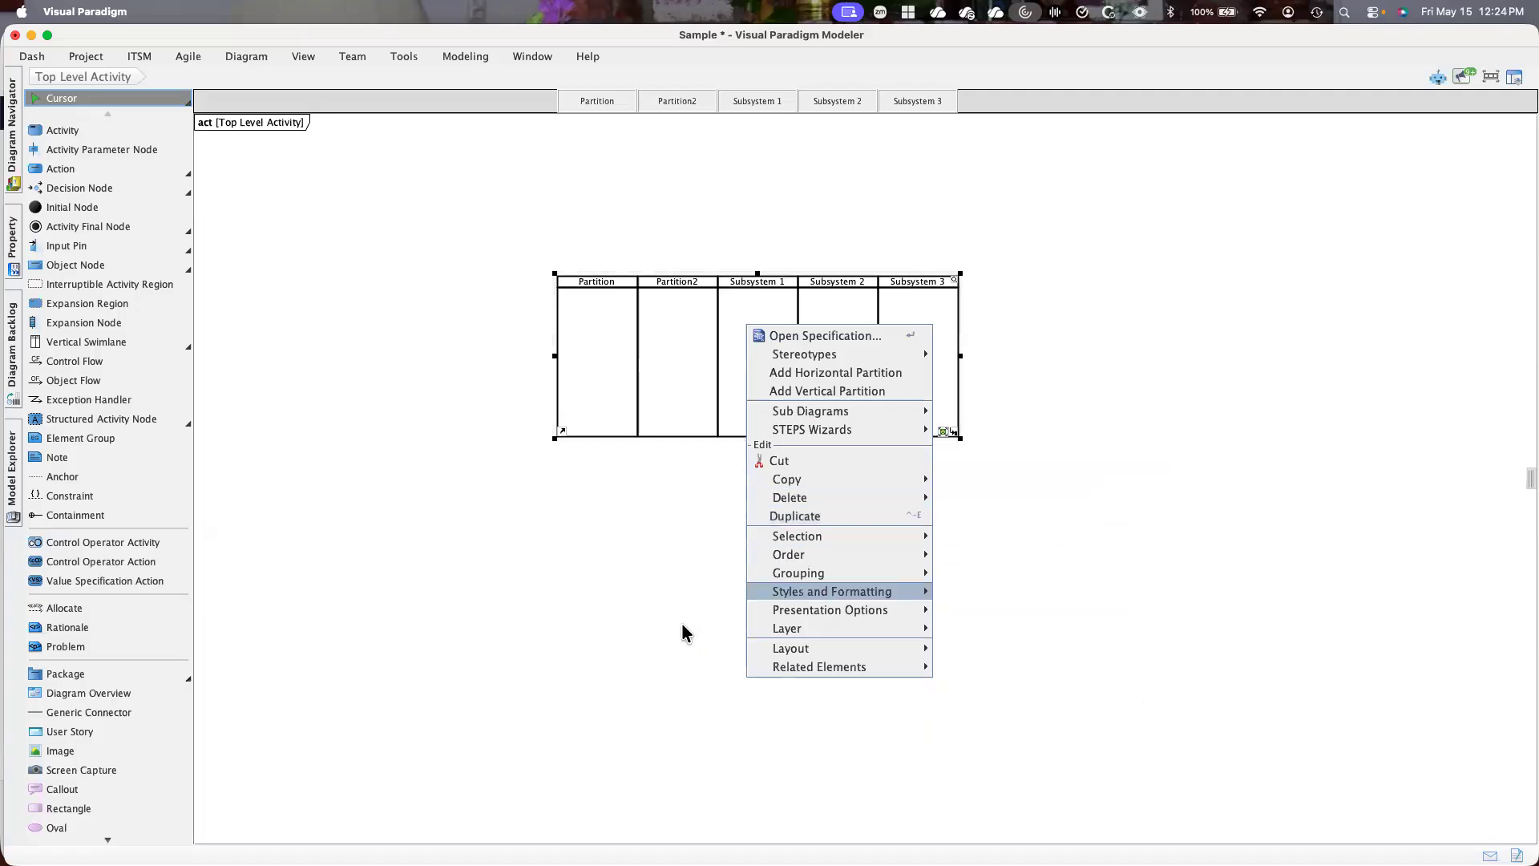
pyautogui.click(631, 598)
# Move the whole swimlane up and to the left so it sits just below the Top Level Activity frame label
pyautogui.click(775, 361)
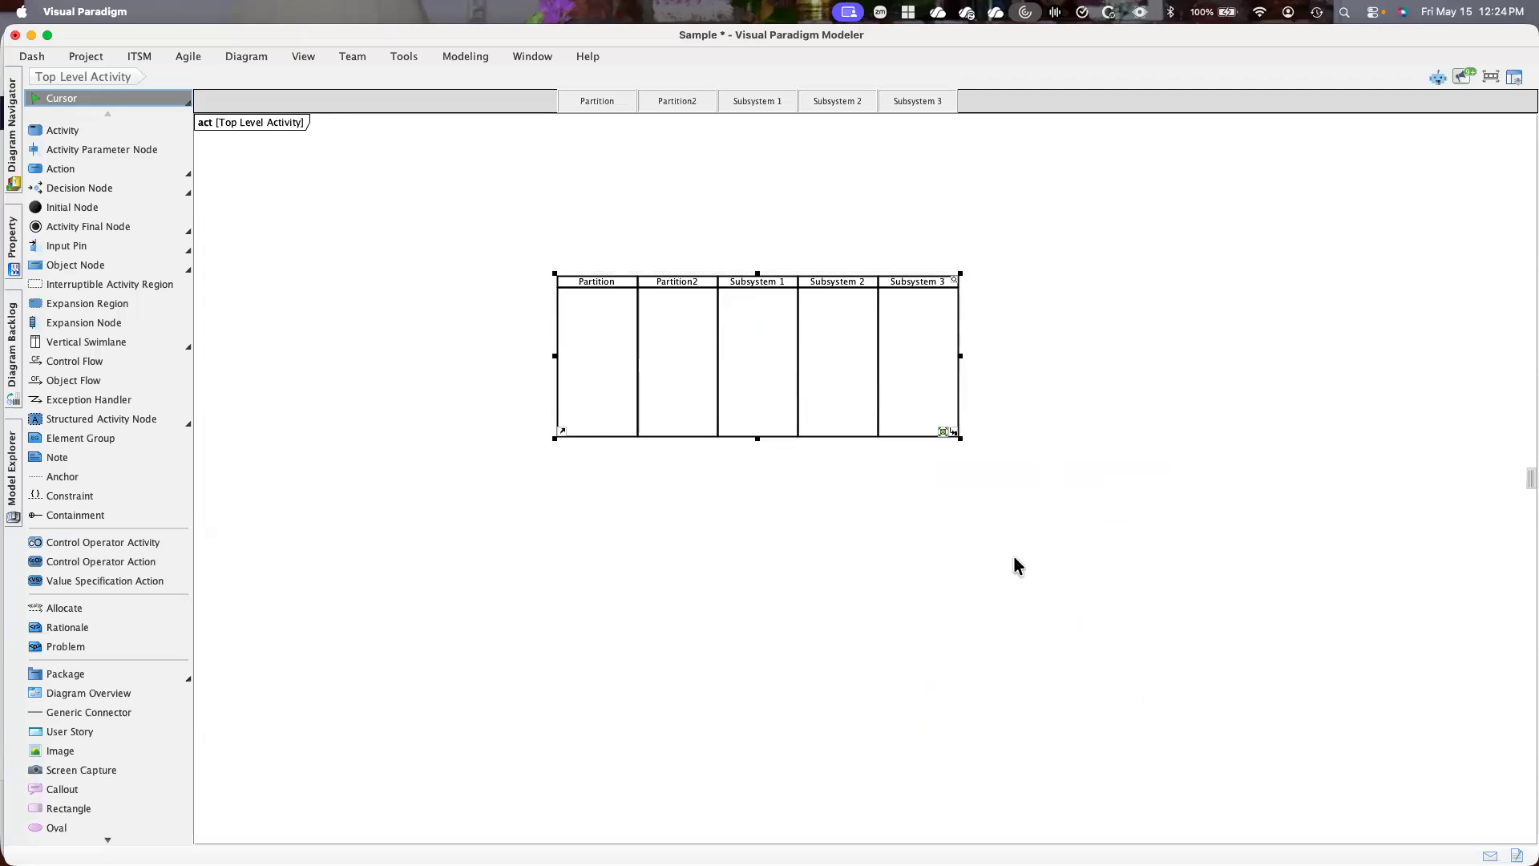
pyautogui.scroll(1, 1018, 566)
pyautogui.scroll(7, 1016, 566)
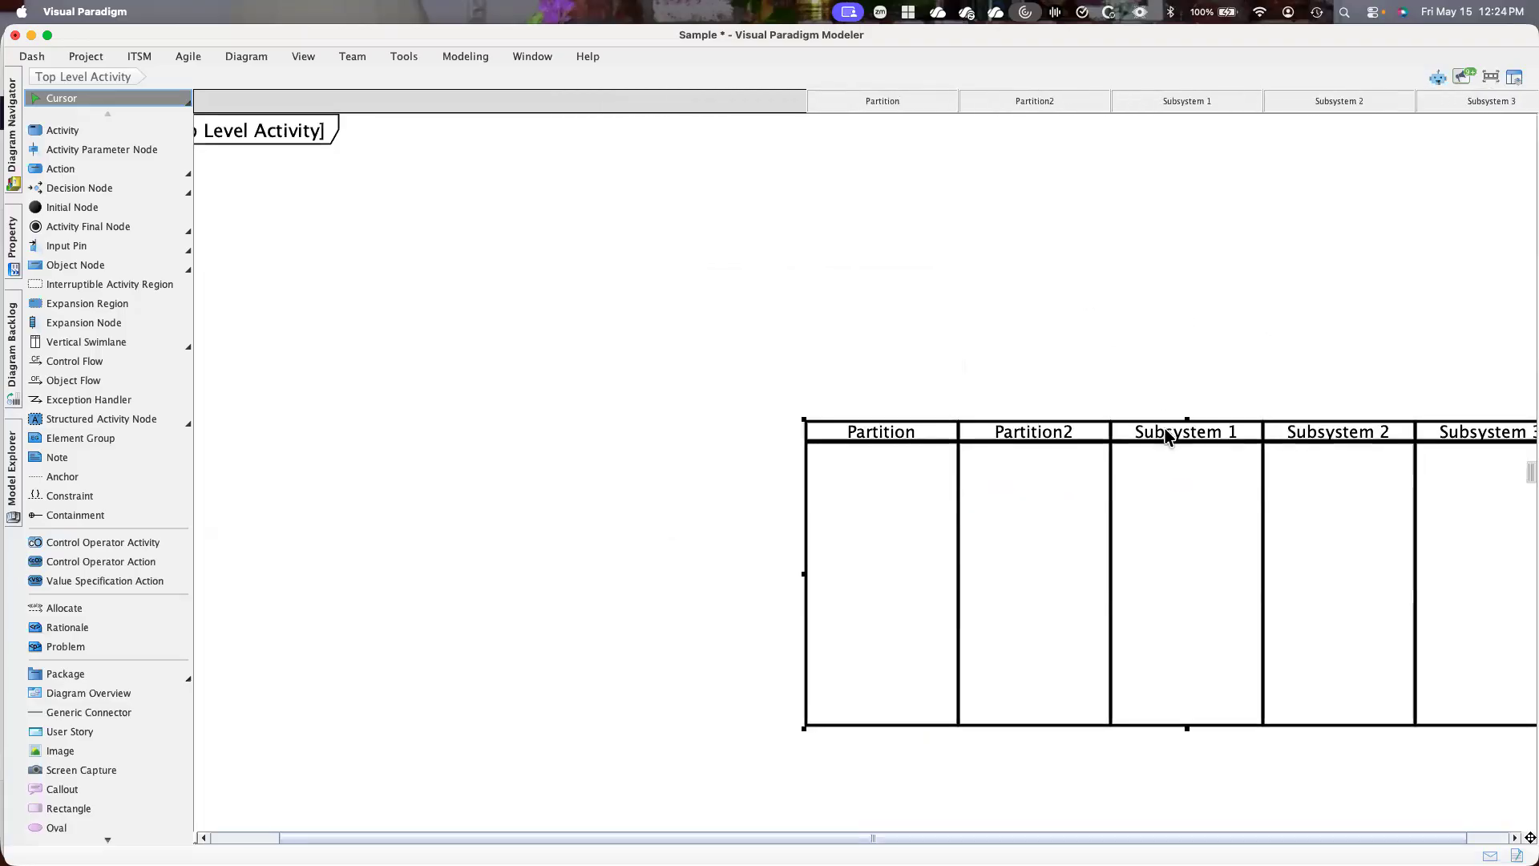
pyautogui.moveTo(1080, 414); pyautogui.dragTo(669, 237)
pyautogui.moveTo(927, 575); pyautogui.dragTo(385, 340)
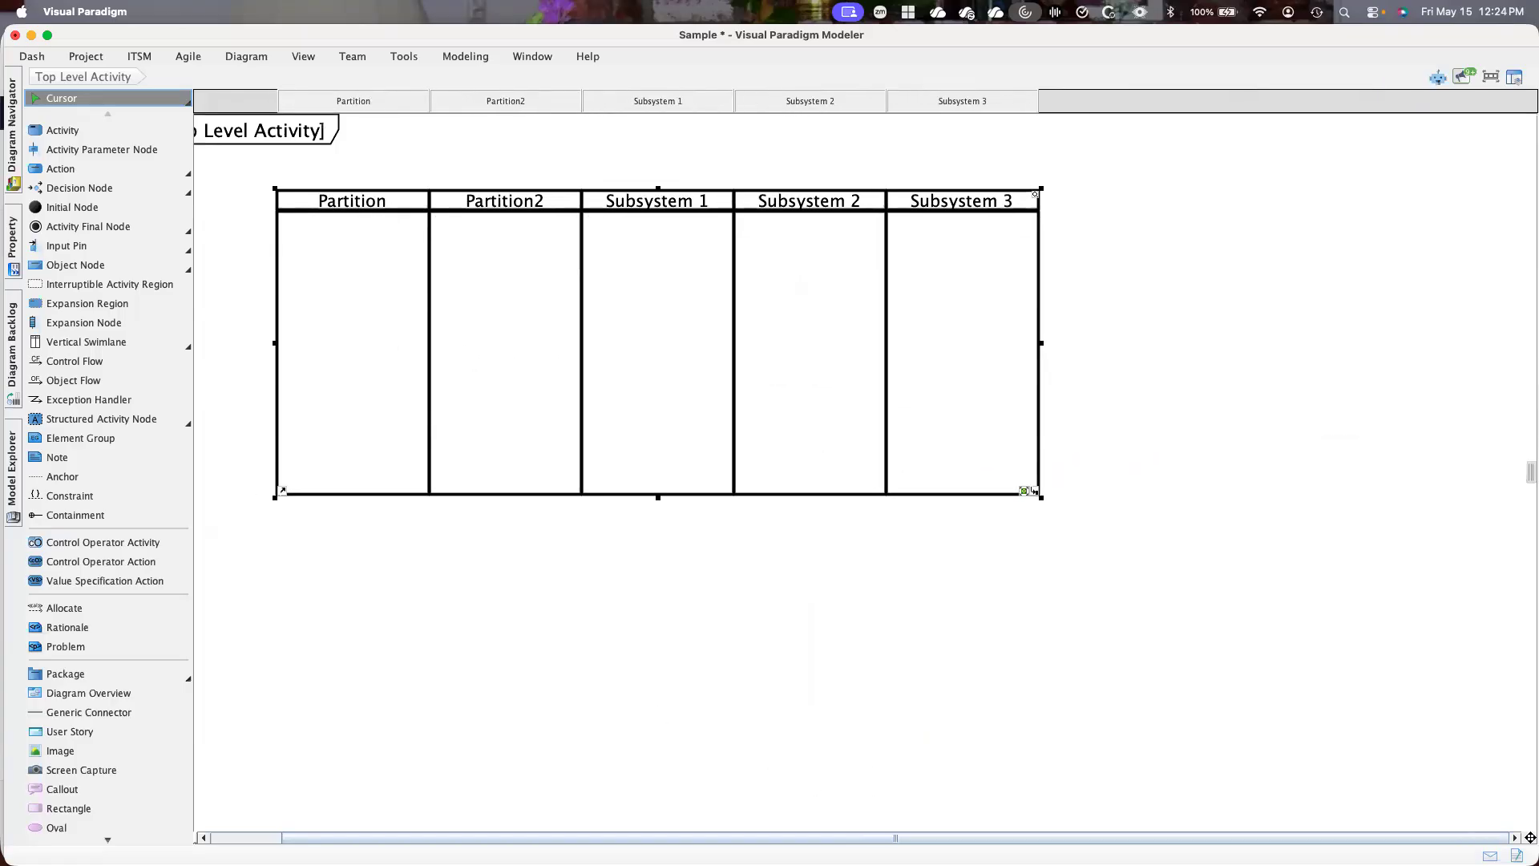
# Add an activity named "Sense" to the Subsystem 1 partition and shrink its shape to fit within the lane
pyautogui.hscroll(-2, 311, 800)
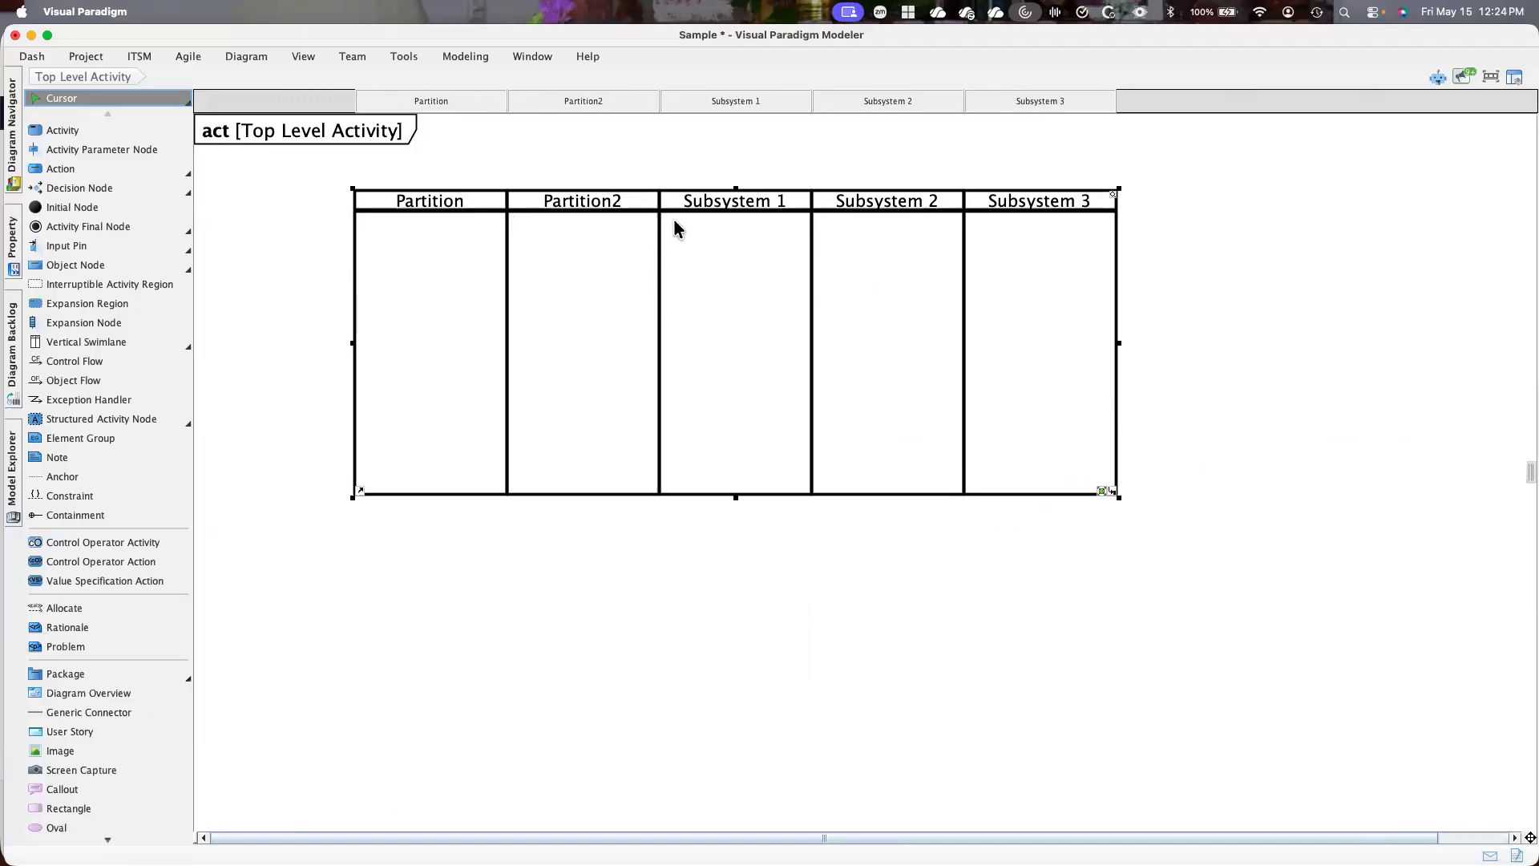
pyautogui.click(42, 130)
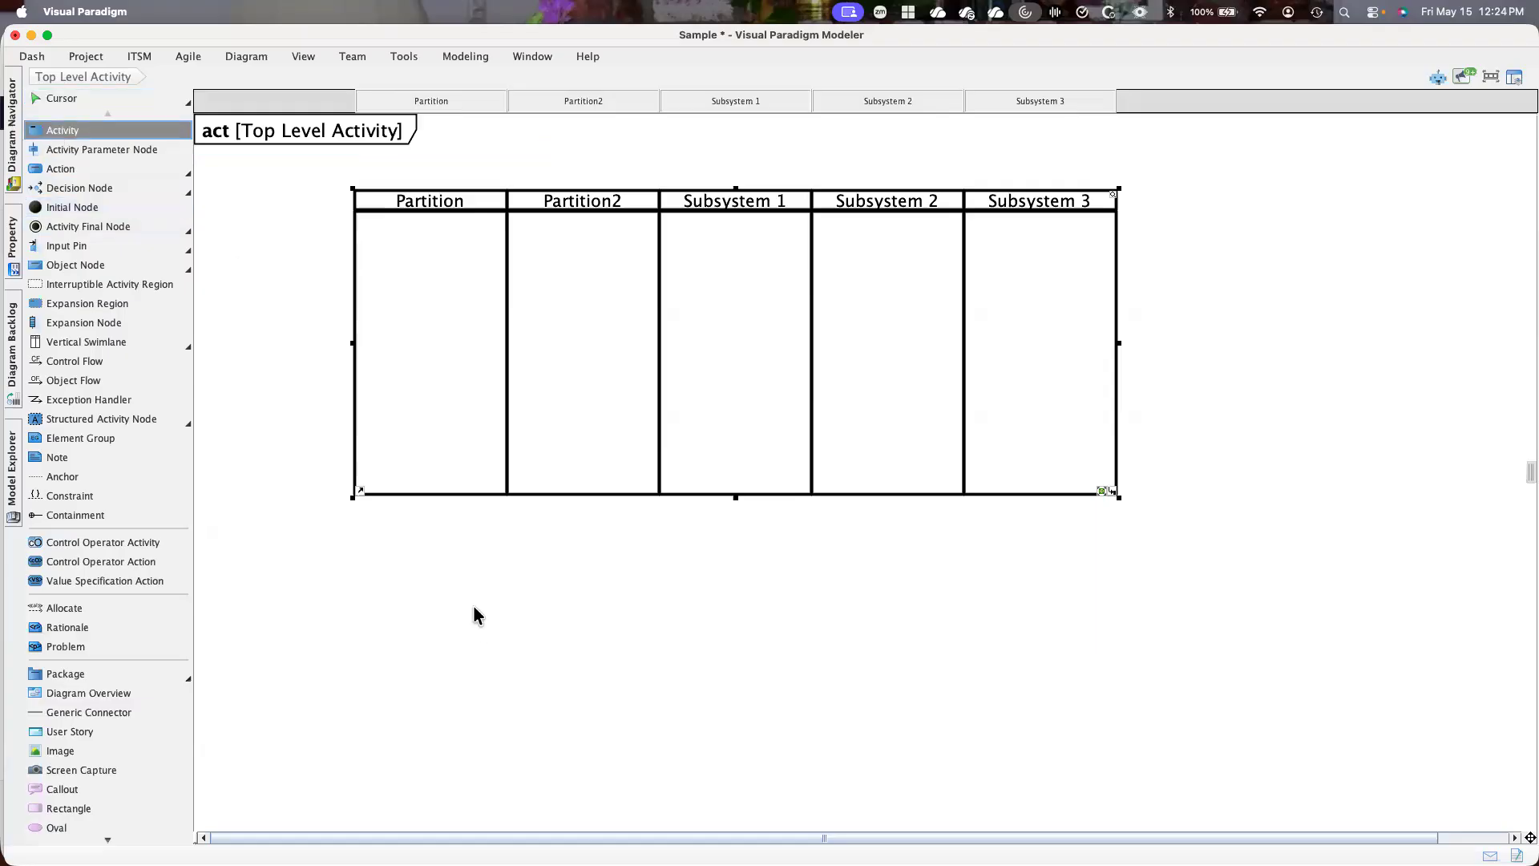
pyautogui.click(713, 316)
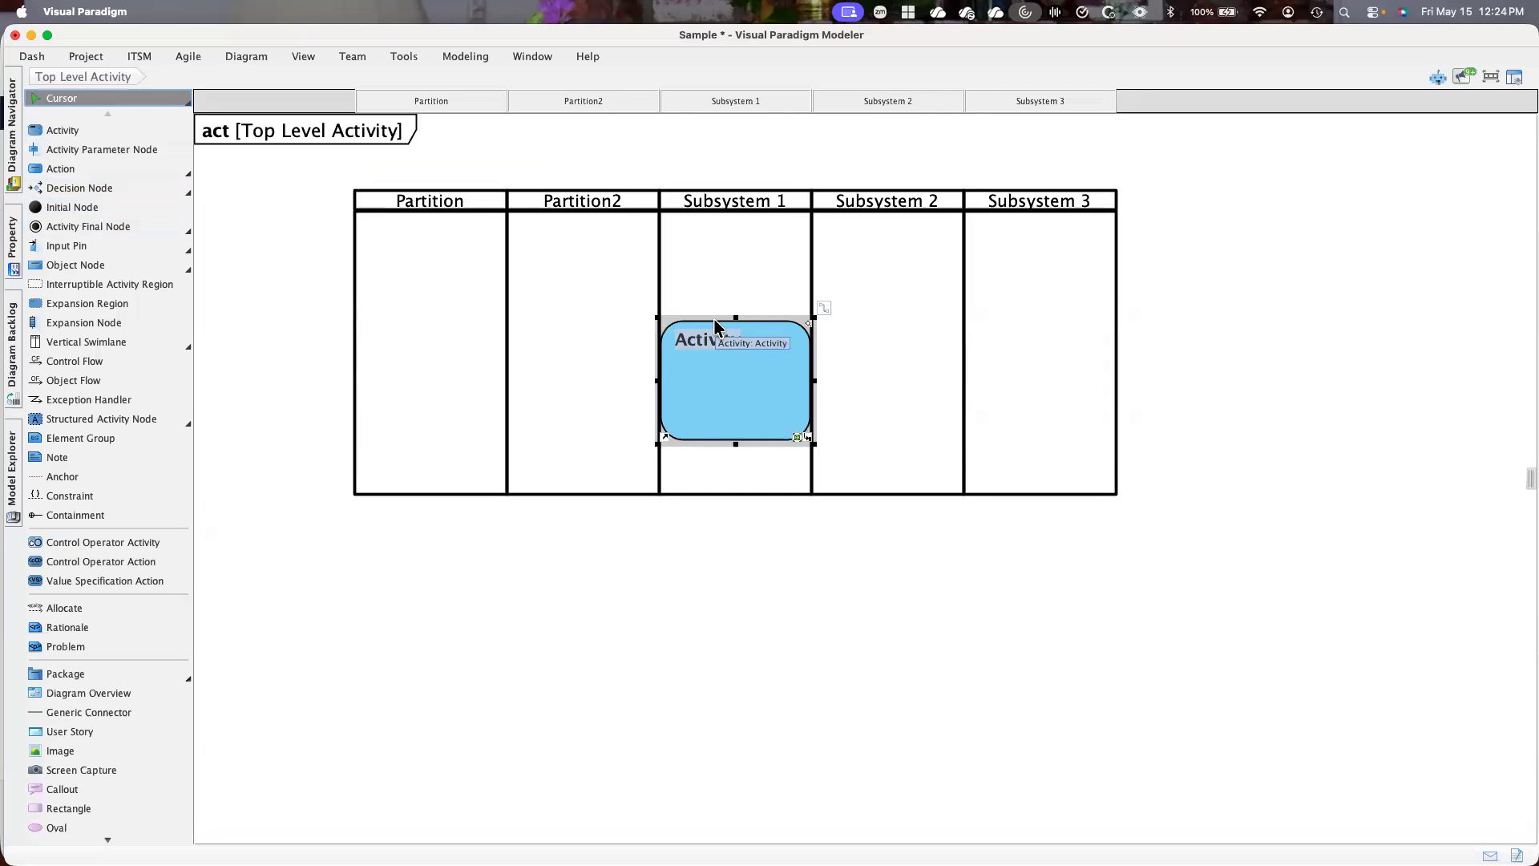
pyautogui.write('Sense')
pyautogui.press('Return')
pyautogui.moveTo(814, 444); pyautogui.dragTo(778, 405)
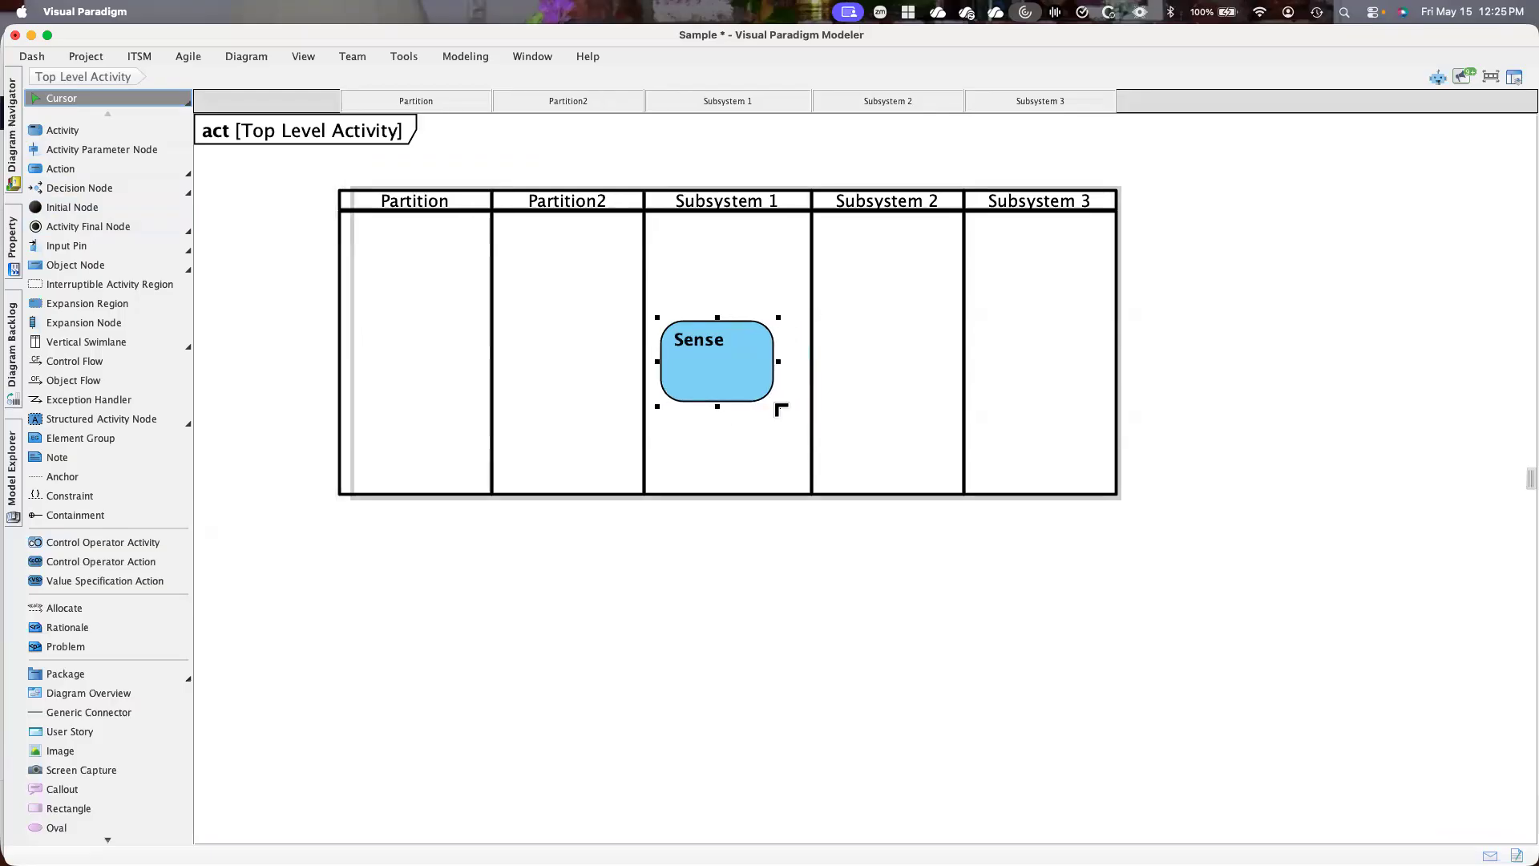
# Add a second activity to the Subsystem 2 partition, beside the Sense activity
pyautogui.click(50, 168)
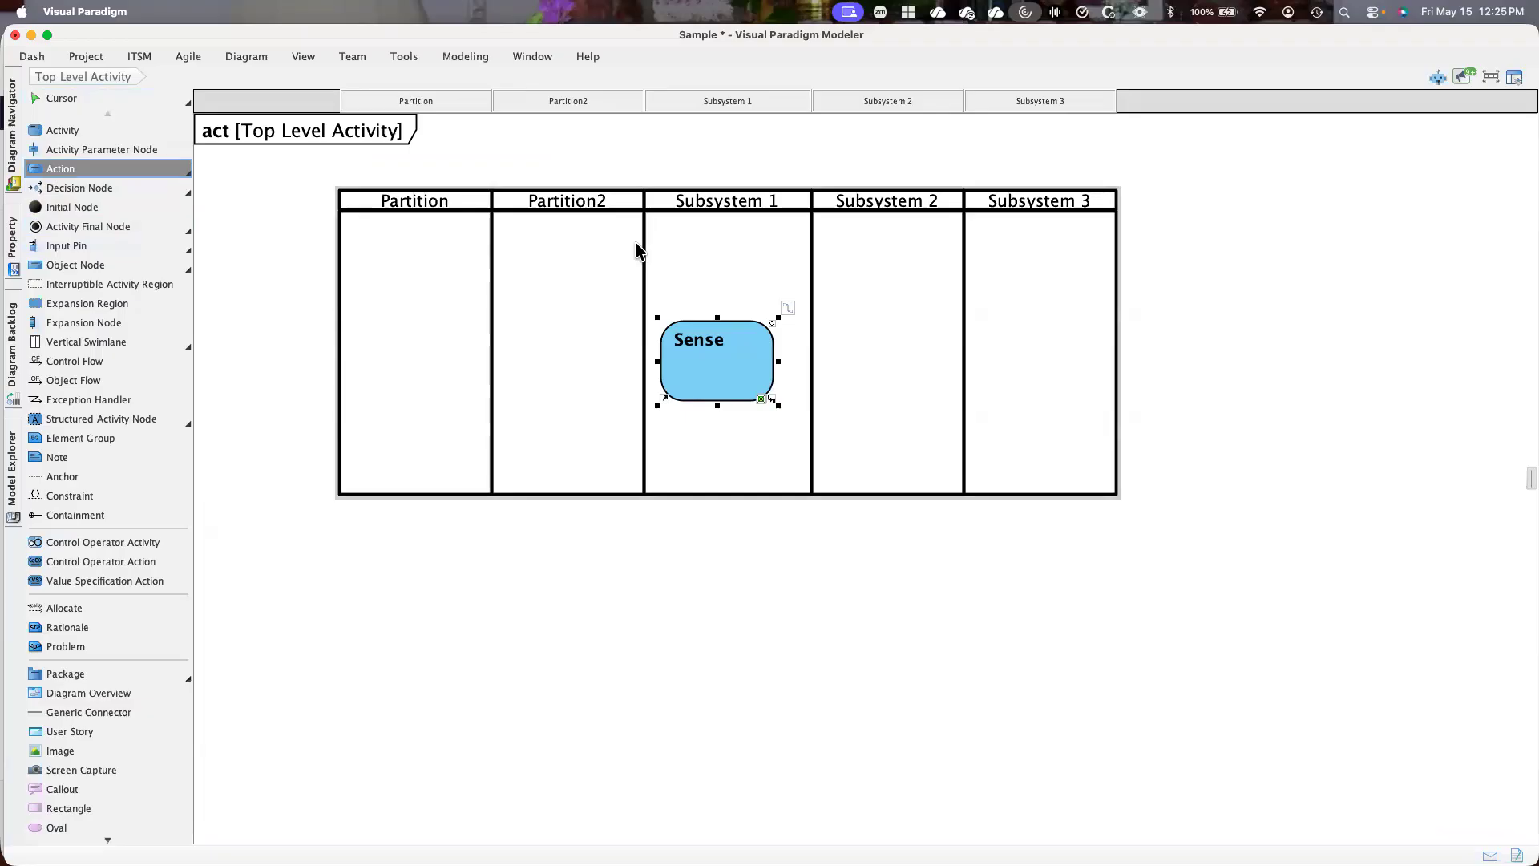
pyautogui.press('Escape')
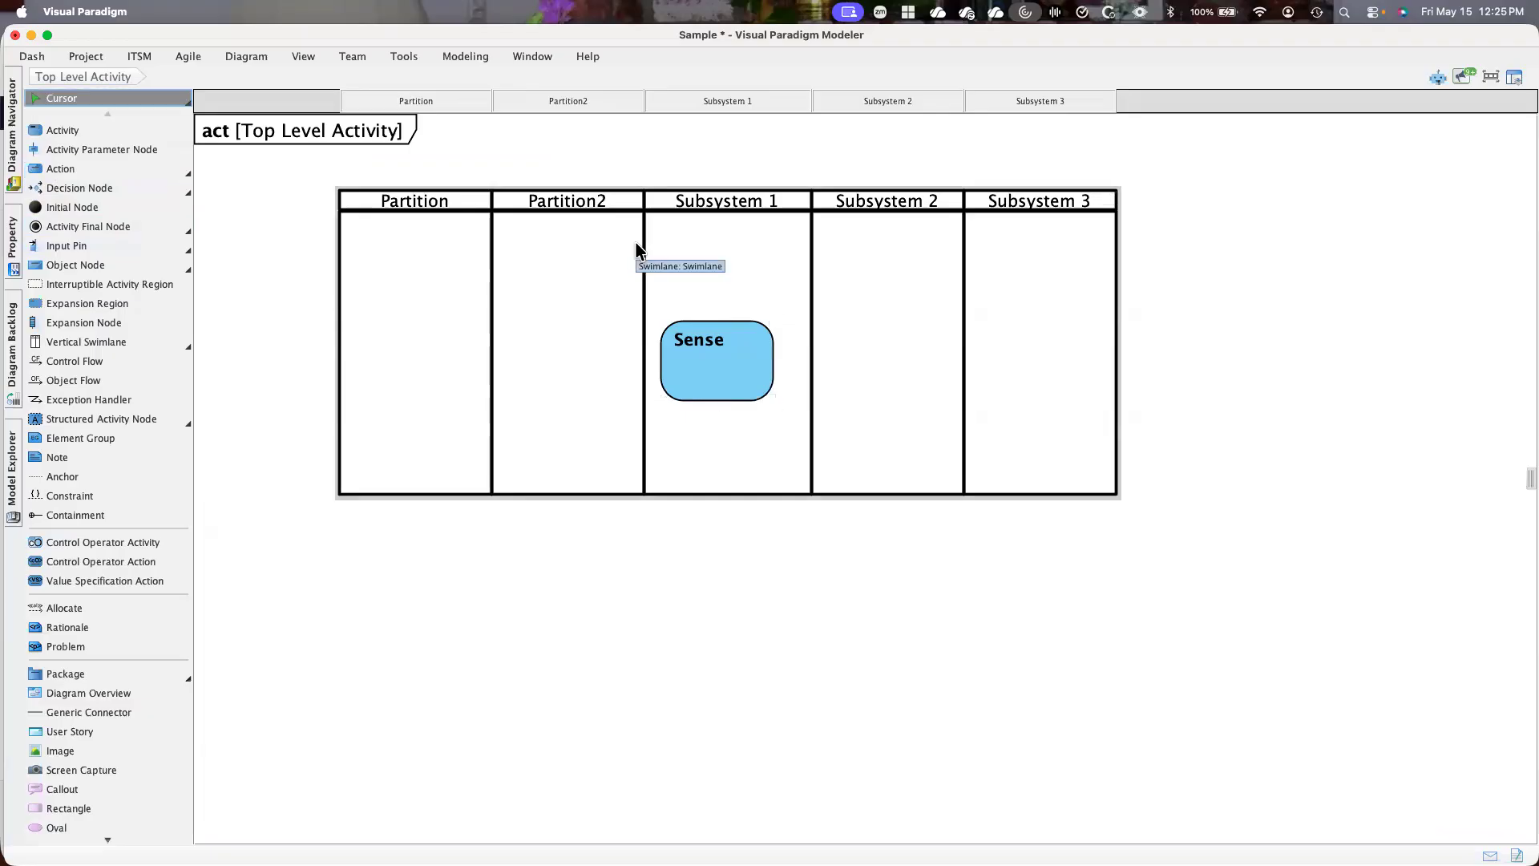
pyautogui.click(50, 131)
pyautogui.click(880, 345)
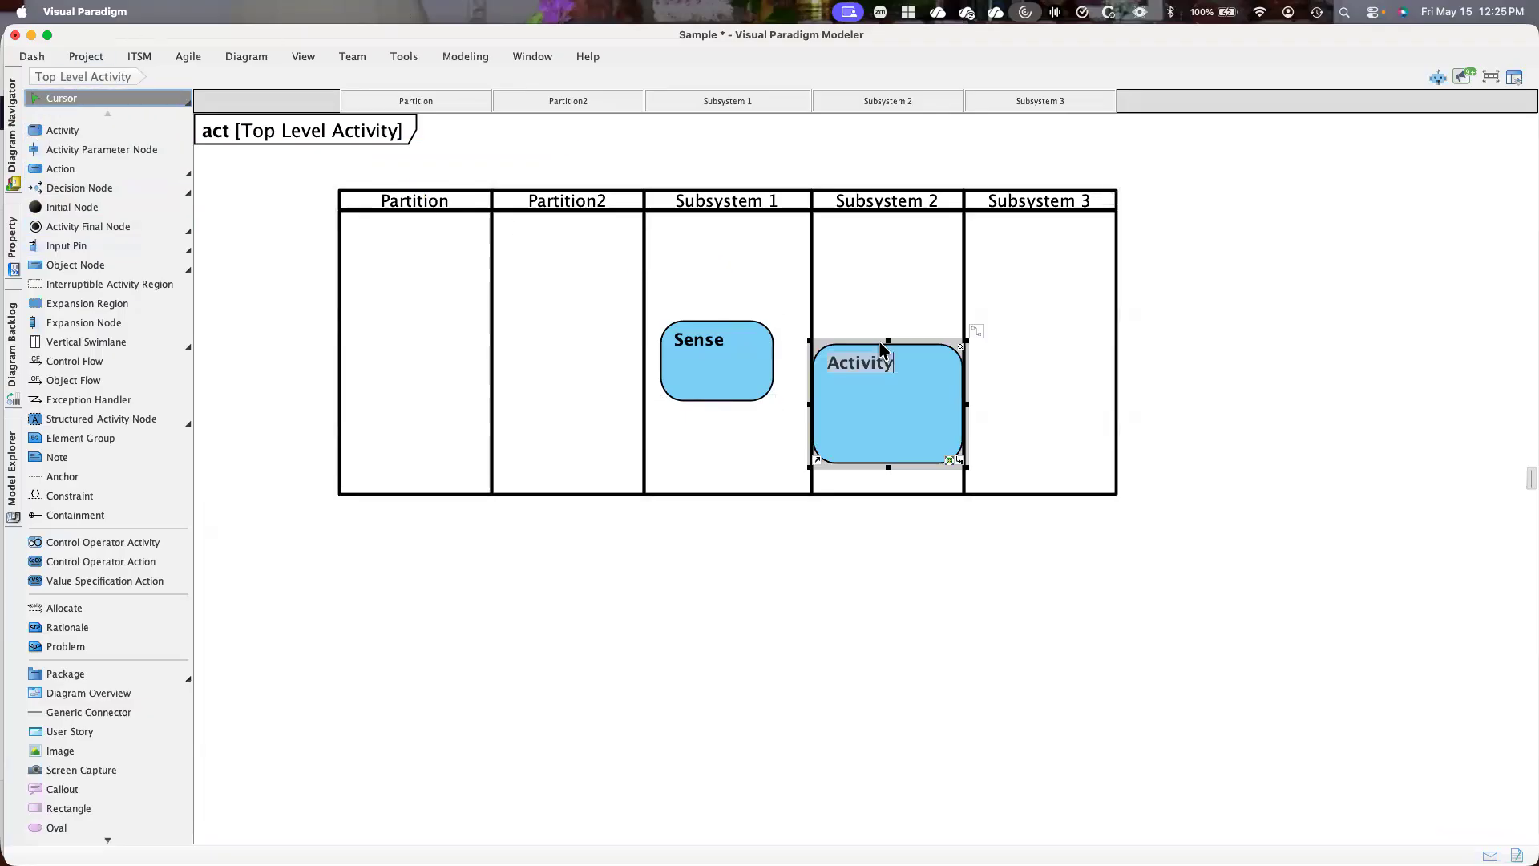